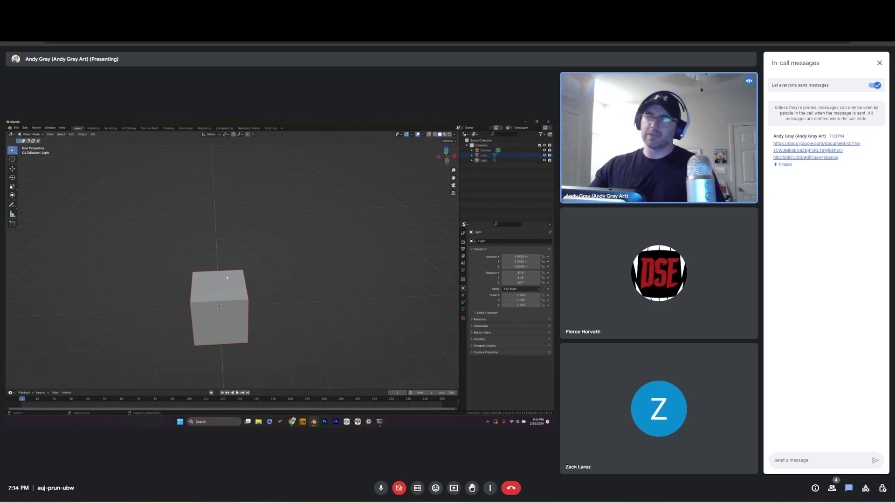
Select the cube and bring up the available interaction modes for it
{"action": "left_click", "coordinate": [225, 281]}
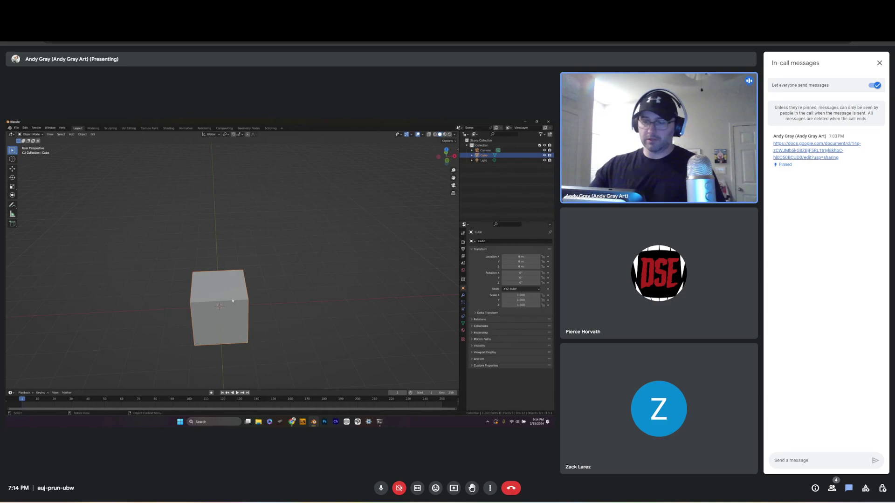
{"action": "scroll", "coordinate": [235, 296], "scroll_direction": "up", "scroll_amount": 2}
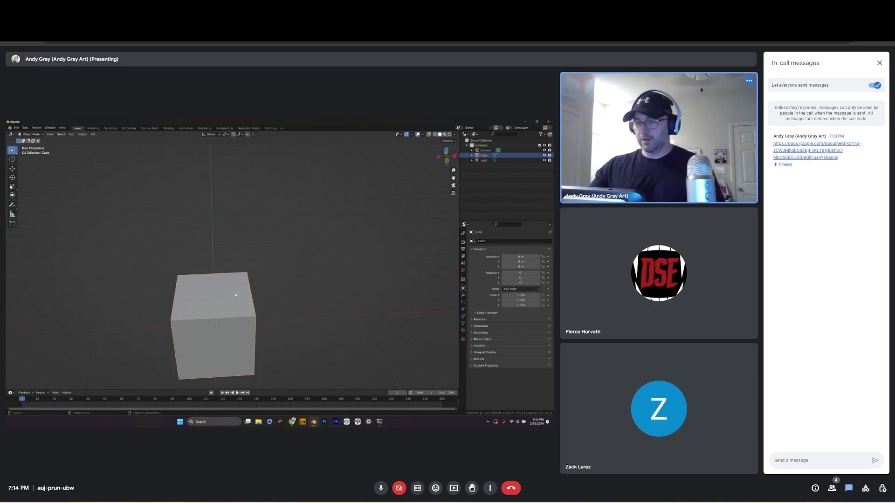
{"action": "mouse_move", "coordinate": [236, 295]}
{"action": "middle_mouse_down"}
{"action": "mouse_move", "coordinate": [251, 284]}
{"action": "mouse_move", "coordinate": [228, 295]}
{"action": "middle_mouse_up"}
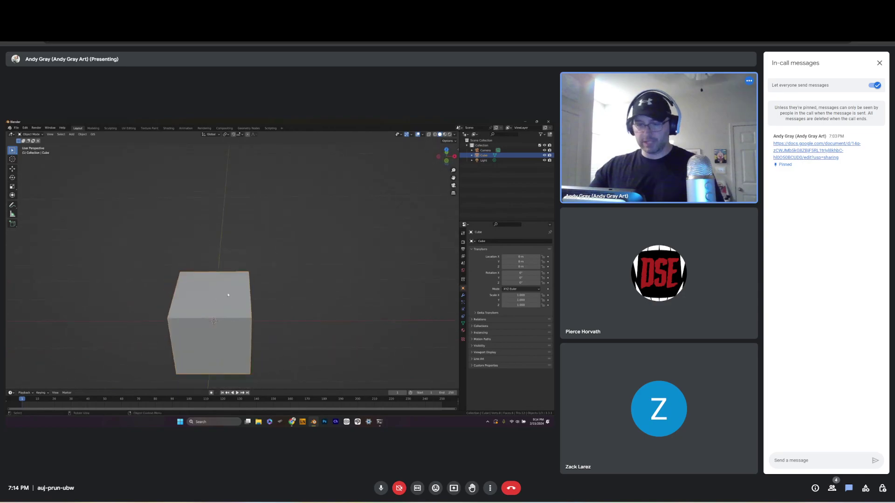
{"action": "key", "text": "ctrl+Tab"}
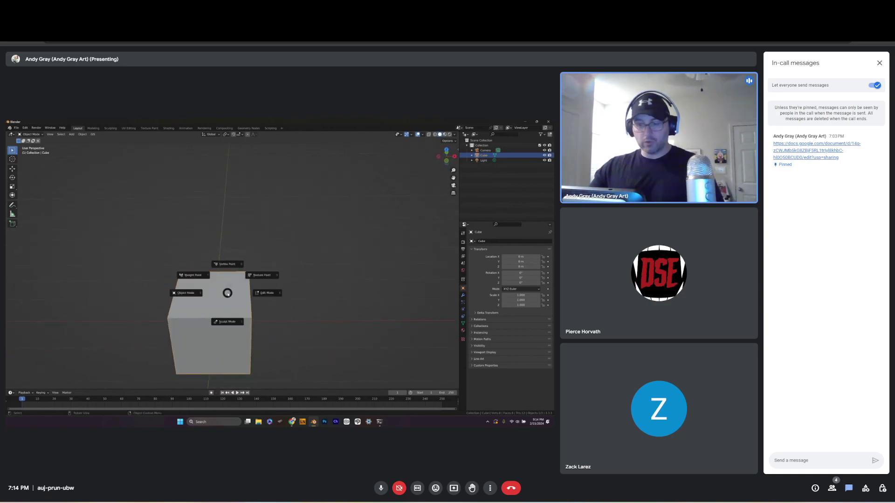
{"action": "left_click", "coordinate": [227, 294]}
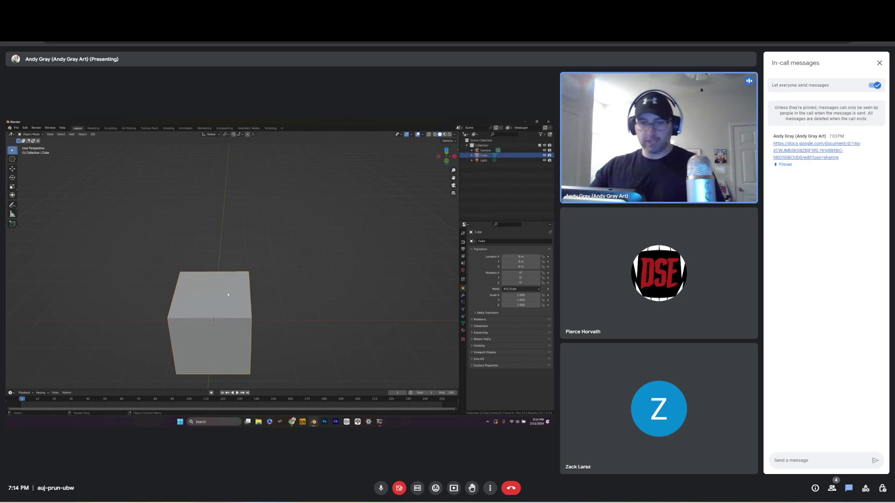
{"action": "key", "text": "ctrl+Tab"}
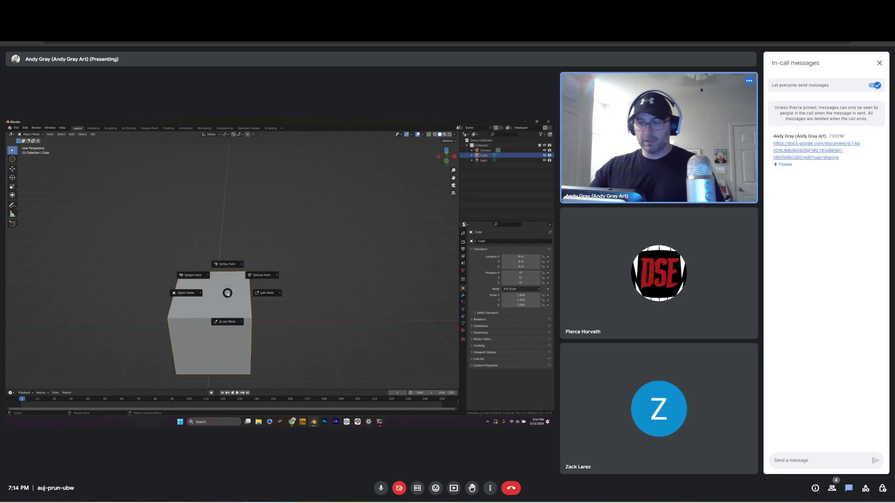
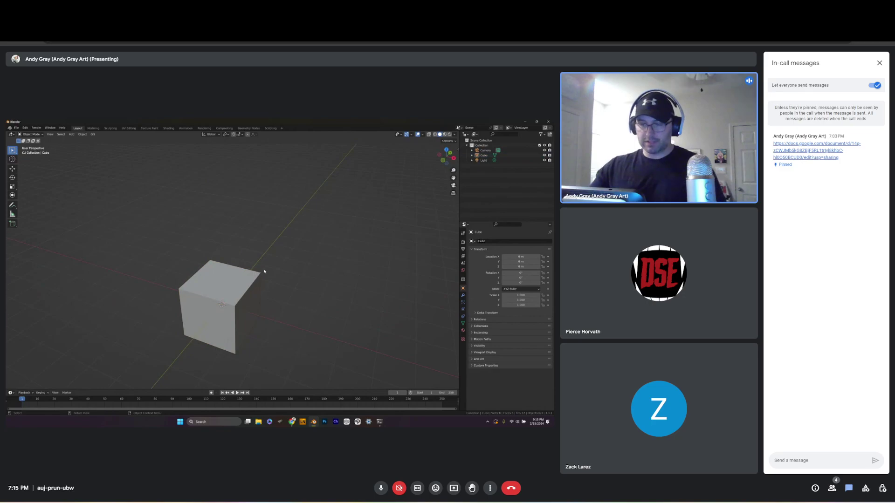
Select the cube and try scaling it and moving it along the global Y and Z axes
{"action": "left_click_drag", "start_coordinate": [269, 284], "coordinate": [257, 310]}
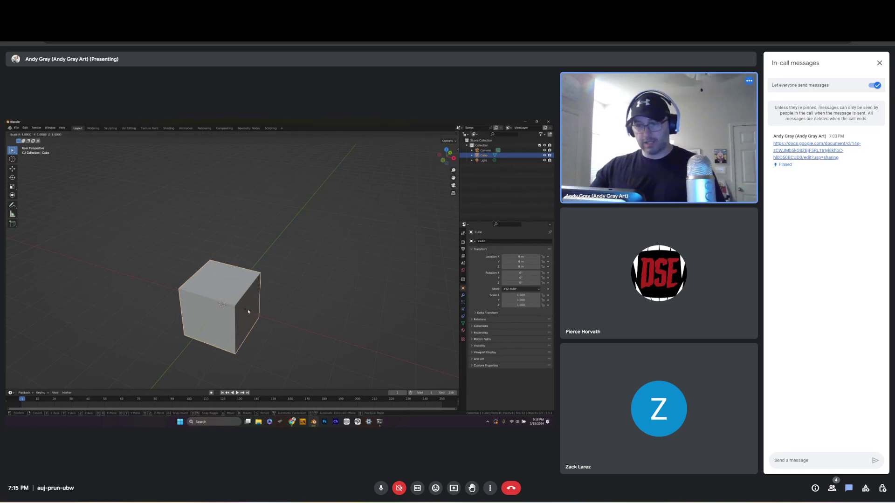
{"action": "key", "text": "s"}
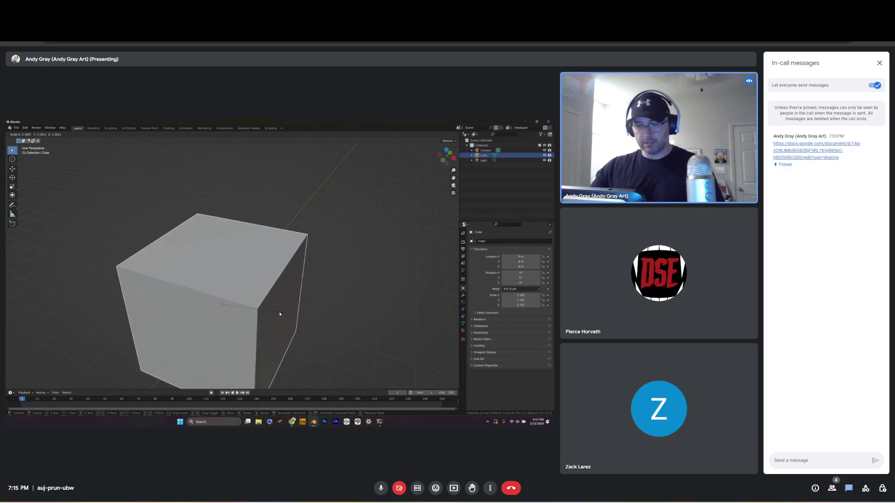
{"action": "key", "text": "g"}
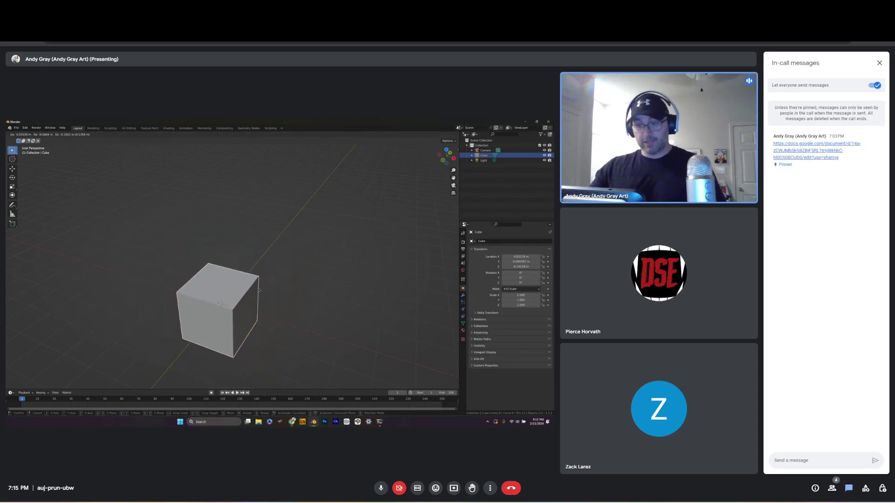
{"action": "key", "text": "y"}
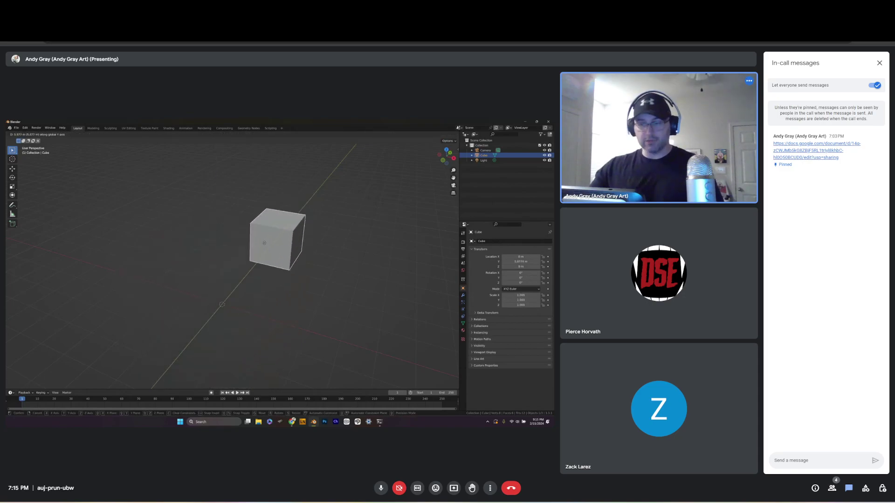
{"action": "key", "text": "c"}
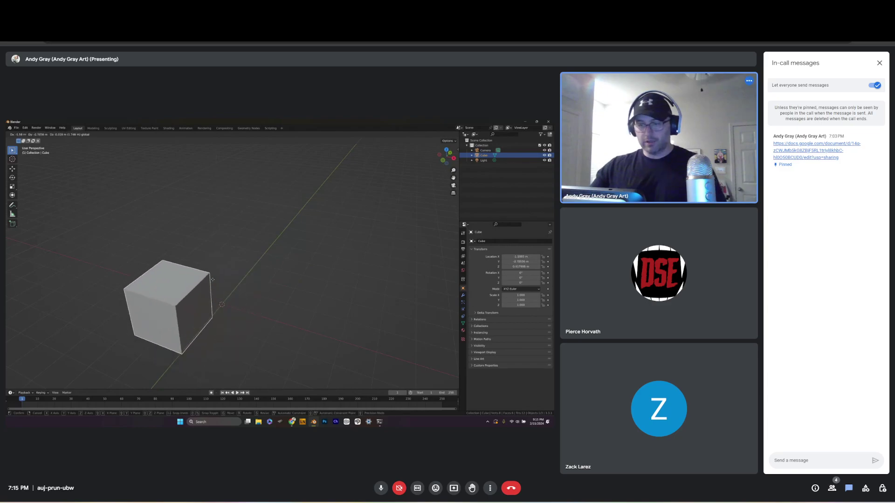
{"action": "key", "text": "z"}
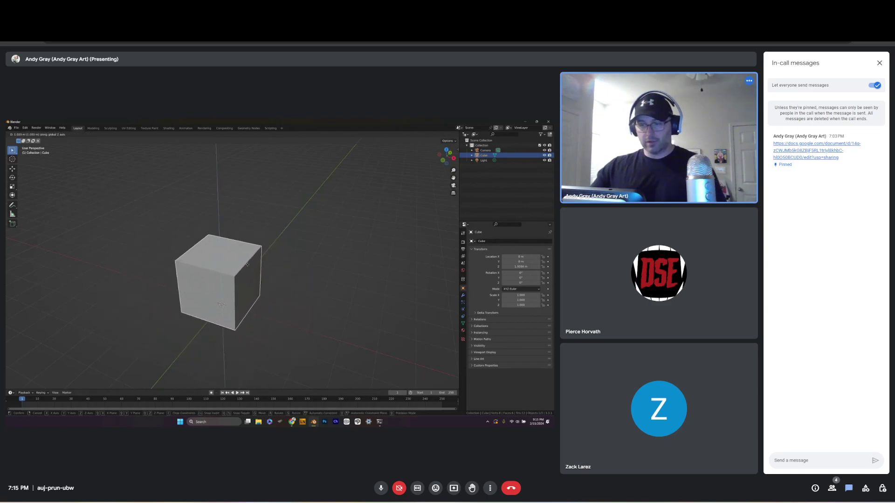
{"action": "key", "text": "Escape"}
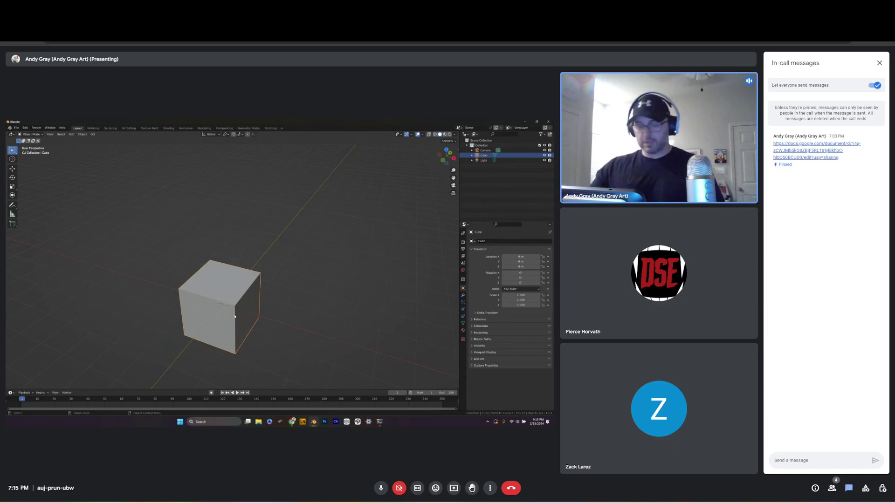
{"action": "key", "text": "g"}
{"action": "key", "text": "Escape"}
Open the Blender preferences
{"action": "scroll", "coordinate": [223, 299], "scroll_direction": "up", "scroll_amount": 2}
{"action": "middle_click_drag", "start_coordinate": [223, 299], "coordinate": [276, 226], "text": "shift"}
{"action": "scroll", "coordinate": [276, 226], "scroll_direction": "up", "scroll_amount": 3}
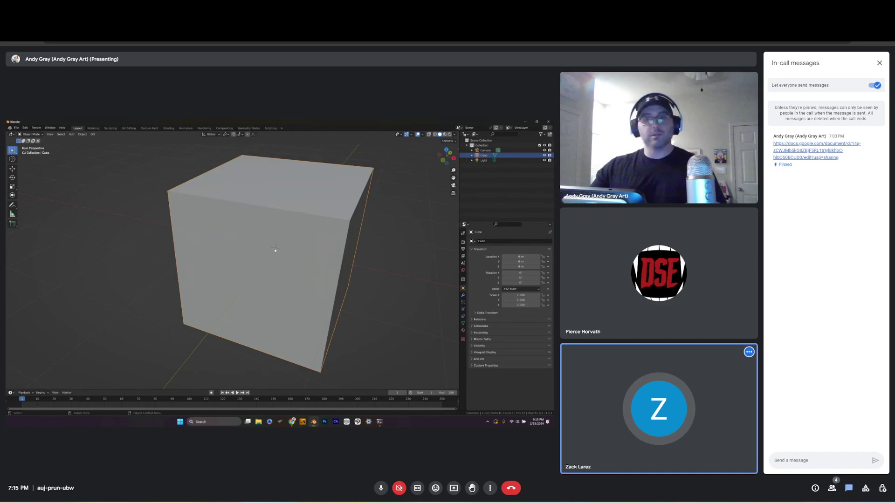
{"action": "left_click", "coordinate": [16, 127]}
{"action": "left_click", "coordinate": [15, 127]}
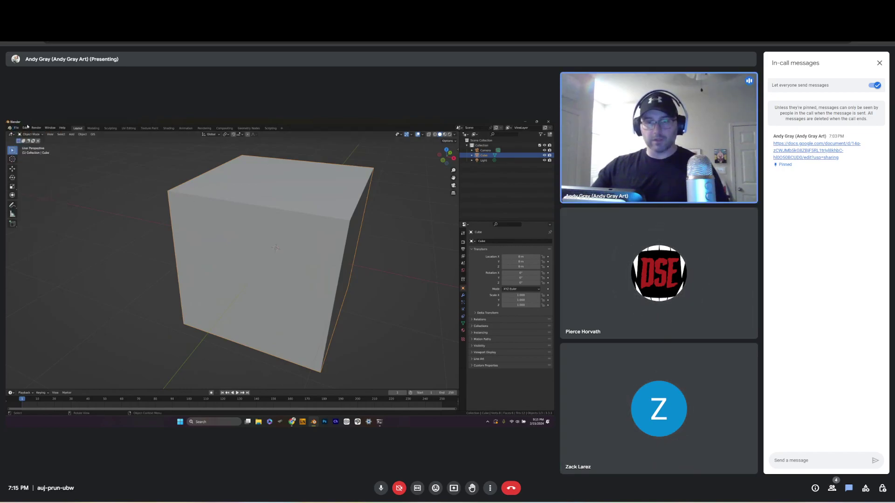
{"action": "left_click", "coordinate": [25, 128]}
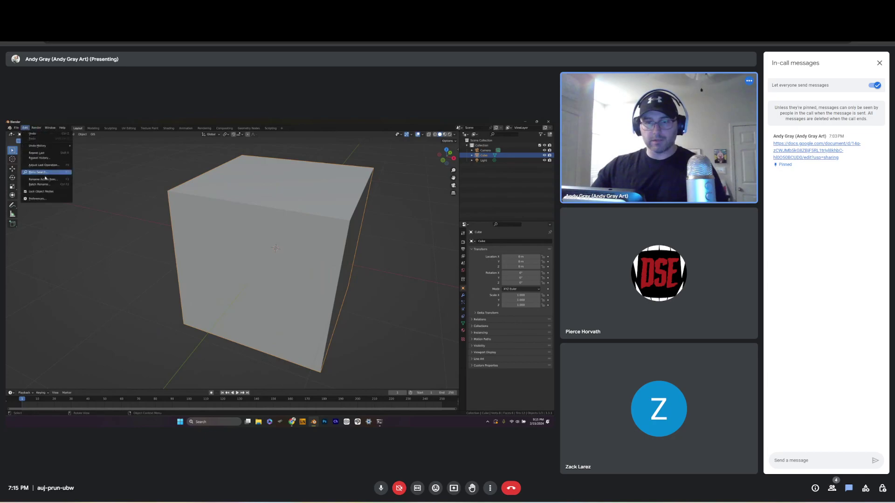
{"action": "left_click", "coordinate": [41, 201]}
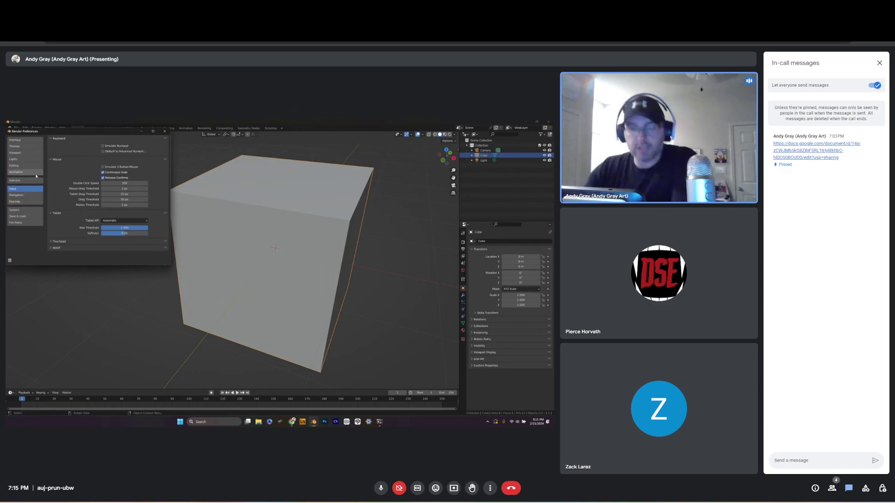
Look through the Interface, Themes, Viewport, Editing, Input, Navigation and Keymap preferences, including the viewport's Selection settings
{"action": "left_click", "coordinate": [30, 141]}
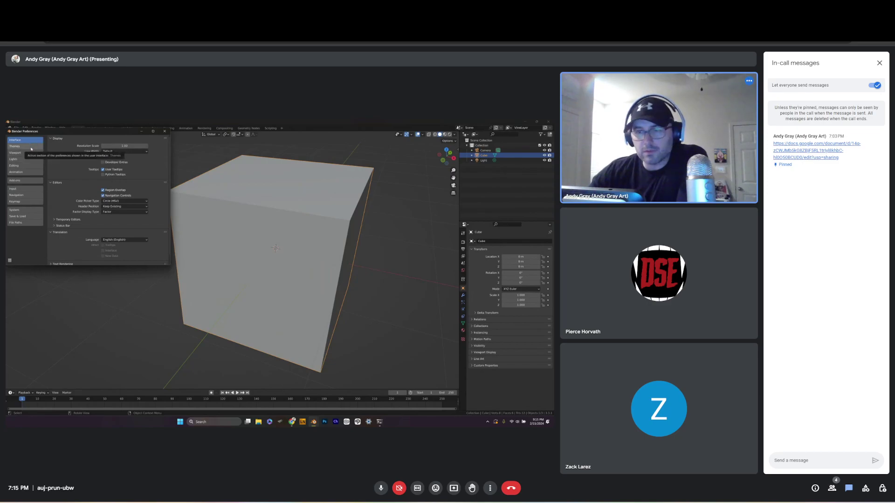
{"action": "left_click", "coordinate": [15, 147]}
{"action": "left_click", "coordinate": [29, 154]}
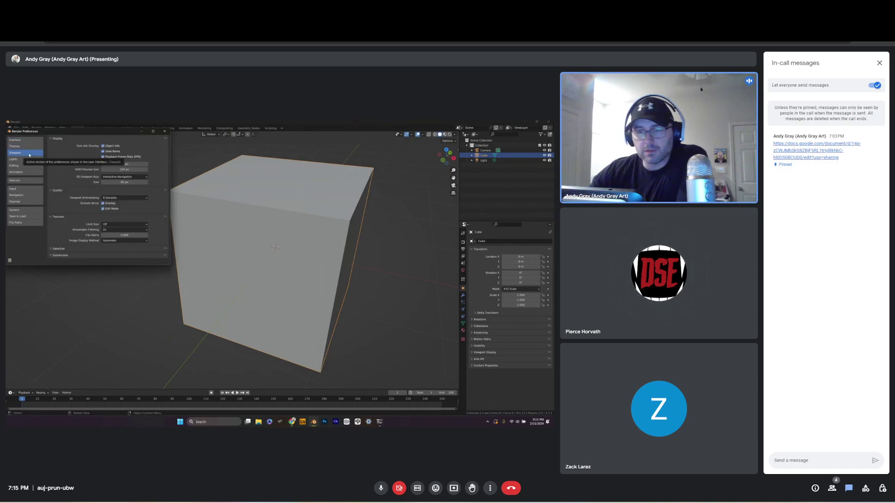
{"action": "left_click", "coordinate": [52, 250]}
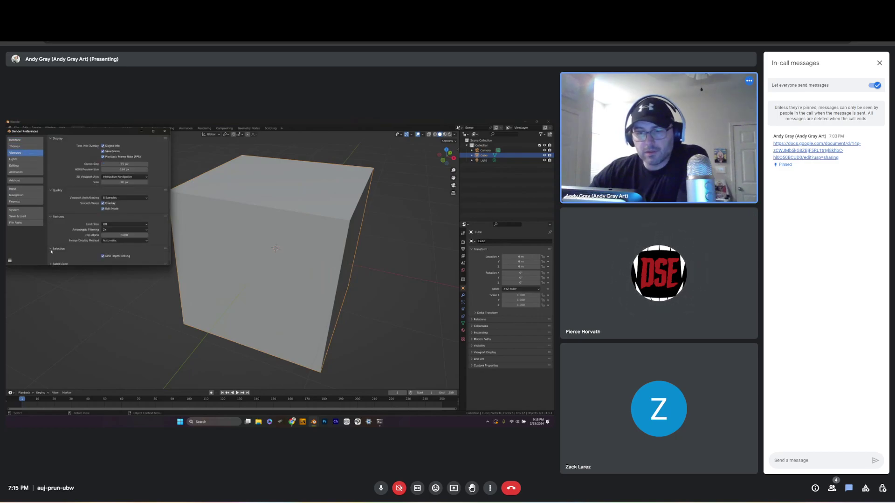
{"action": "scroll", "coordinate": [54, 252], "scroll_direction": "down", "scroll_amount": 1}
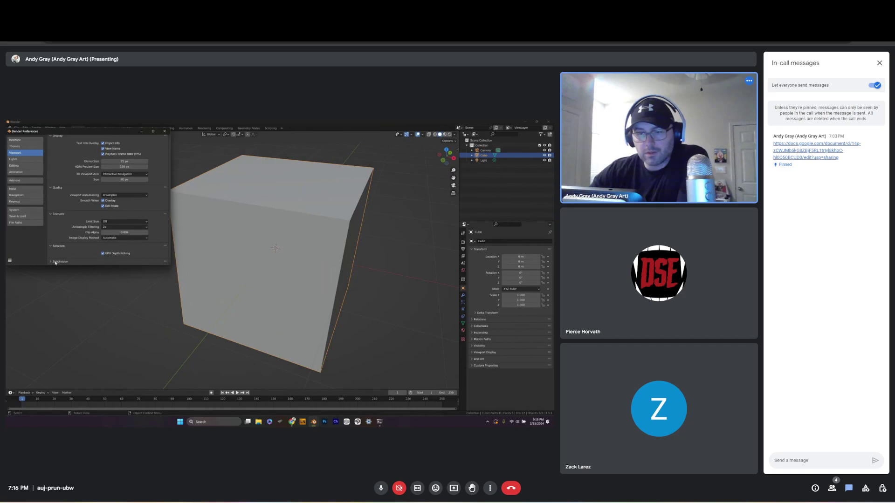
{"action": "left_click", "coordinate": [31, 166]}
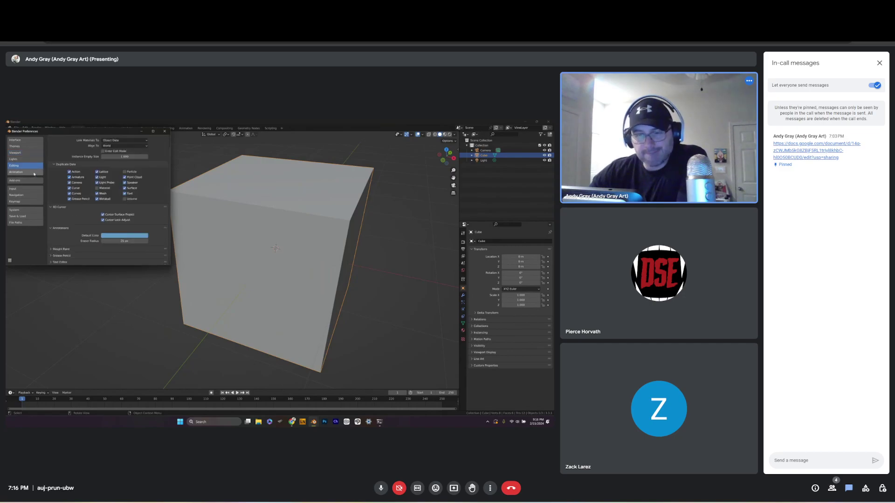
{"action": "left_click", "coordinate": [34, 189]}
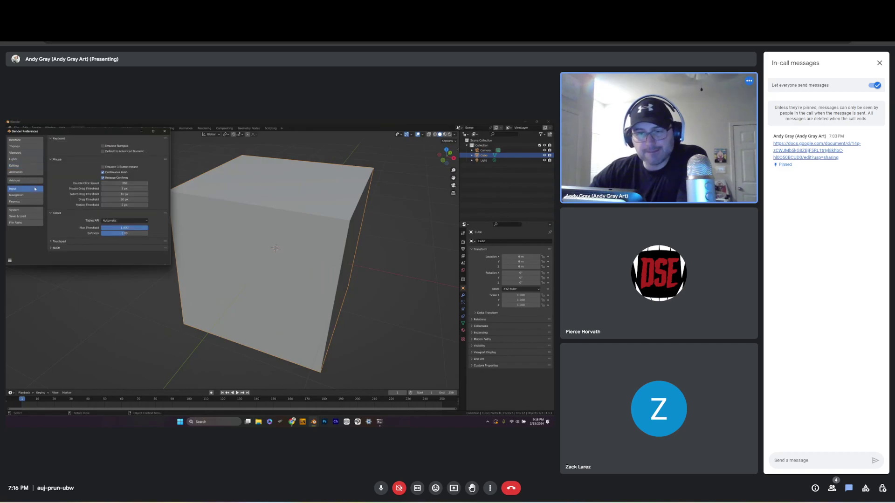
{"action": "left_click", "coordinate": [35, 197]}
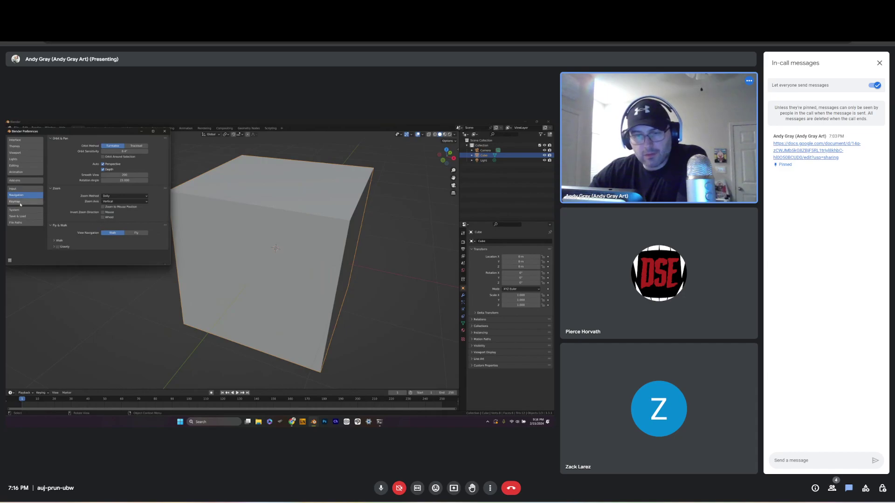
{"action": "left_click", "coordinate": [36, 202]}
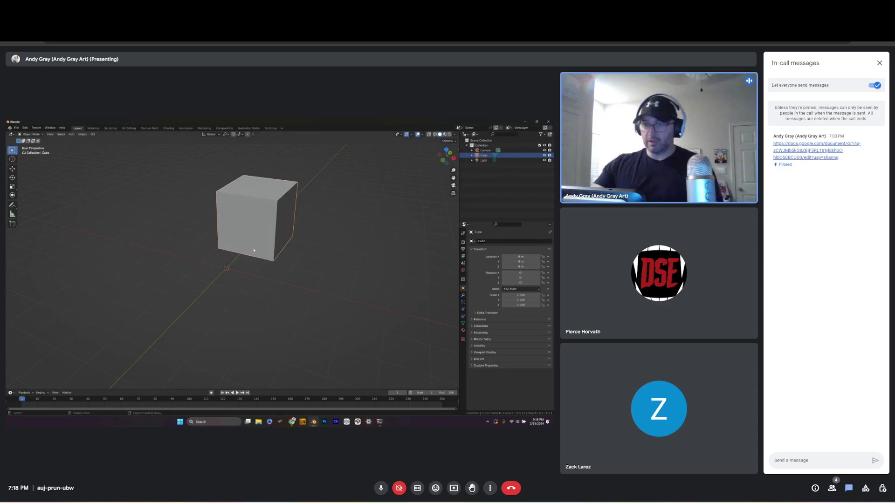
Try rotating the cube freely around its origin
{"action": "key", "text": "r"}
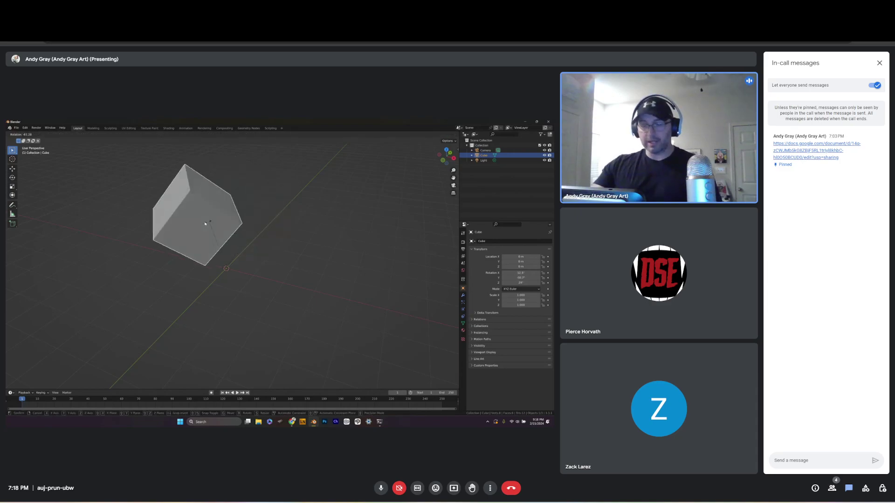
{"action": "key", "text": "Escape"}
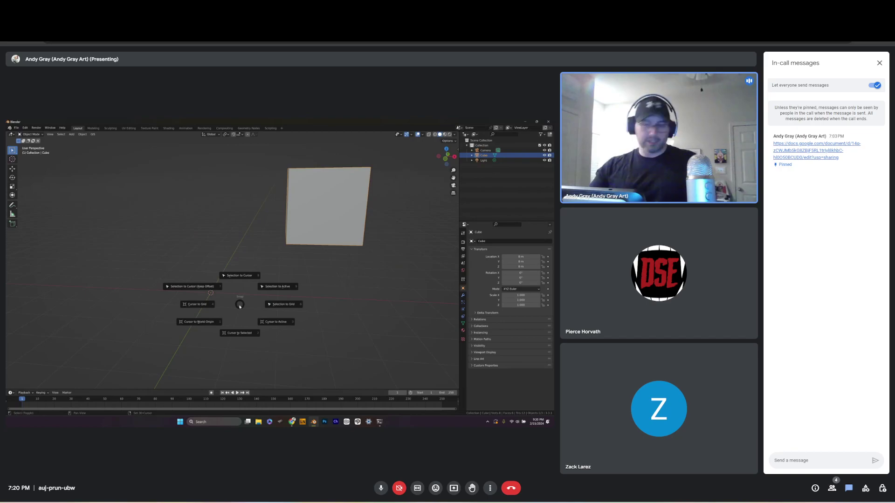
Snap the selected cube to the 3D cursor at the world origin
{"action": "left_click", "coordinate": [237, 297]}
{"action": "key", "text": "shift+s"}
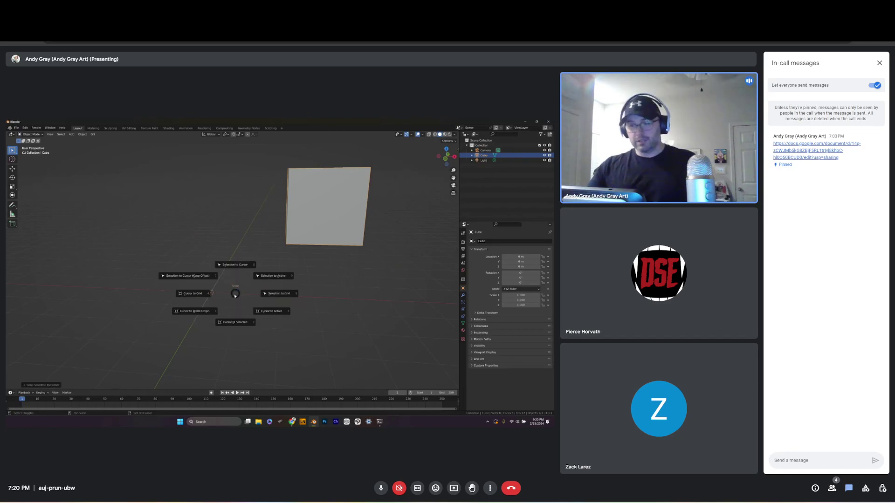
{"action": "left_click", "coordinate": [280, 252]}
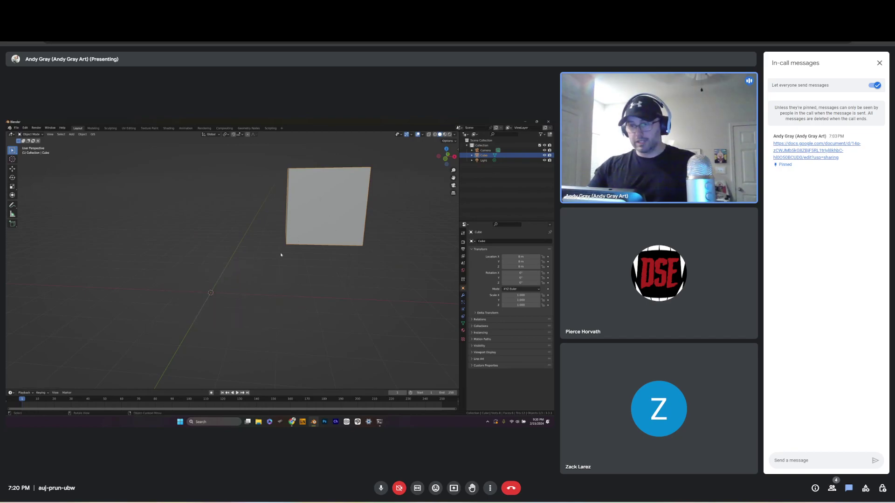
{"action": "key", "text": "shift+s"}
{"action": "key", "text": "shift+s"}
{"action": "key", "text": "shift+s"}
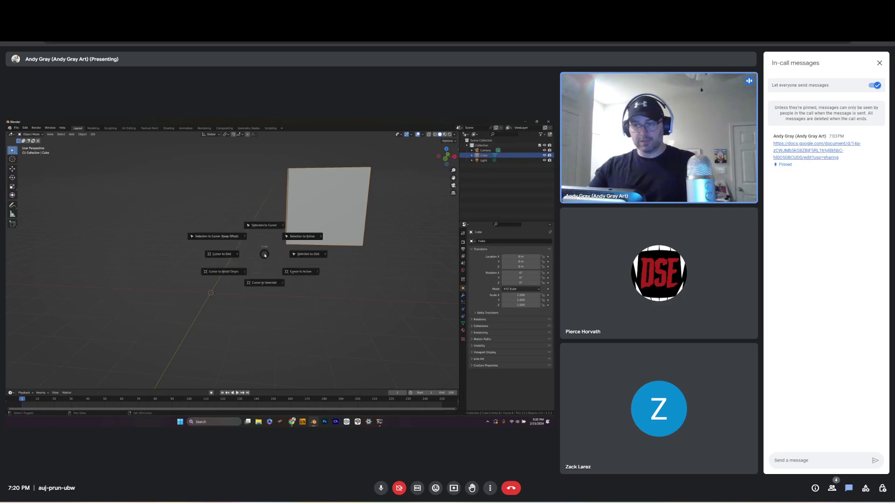
{"action": "left_click", "coordinate": [265, 251]}
{"action": "key", "text": "shift+s"}
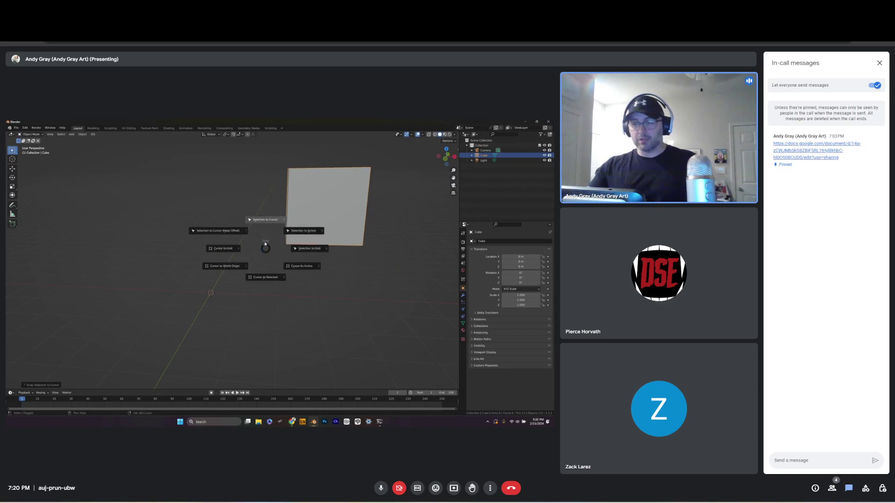
{"action": "left_click", "coordinate": [262, 223]}
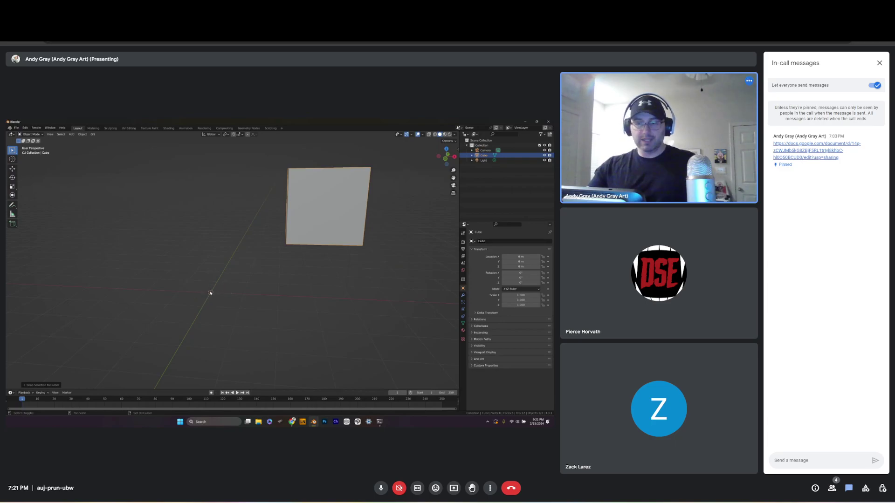
Switch the cube from Object Mode to Edit Mode
{"action": "left_click", "coordinate": [334, 204]}
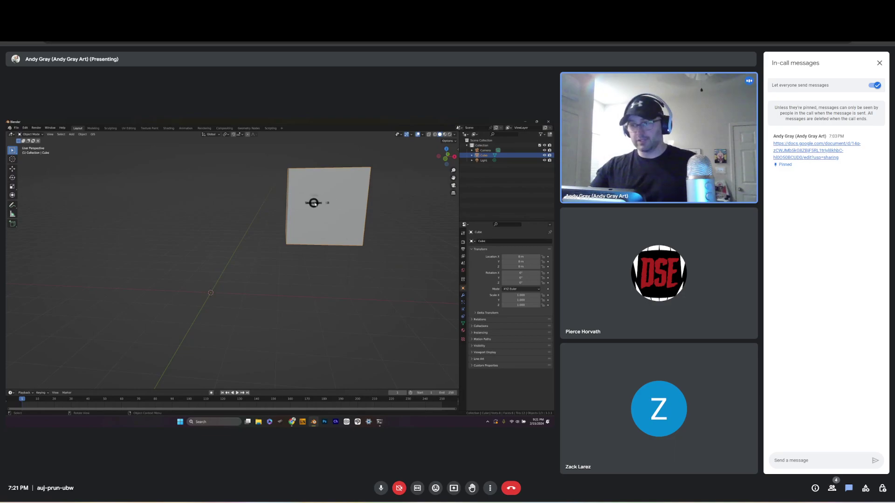
{"action": "key", "text": "ctrl+Tab"}
{"action": "left_click", "coordinate": [352, 204]}
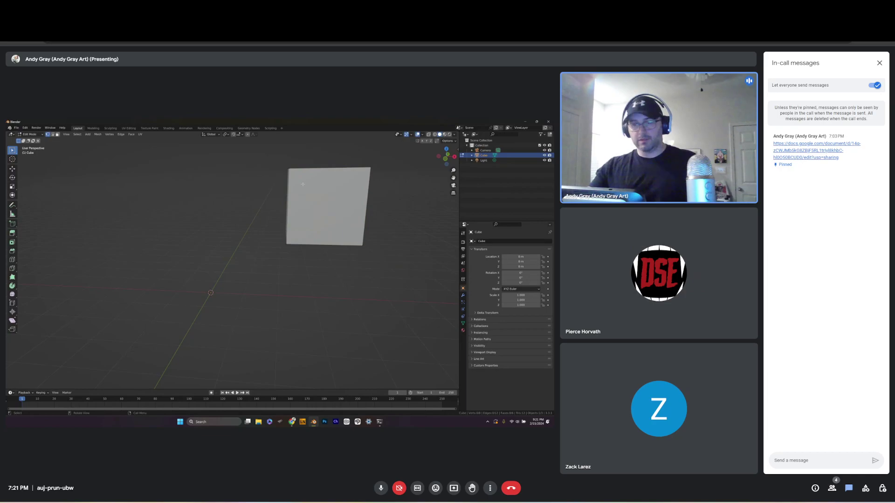
Return the cube to Object Mode and set its origin to its geometry
{"action": "key", "text": "ctrl+Tab"}
{"action": "left_click", "coordinate": [266, 173]}
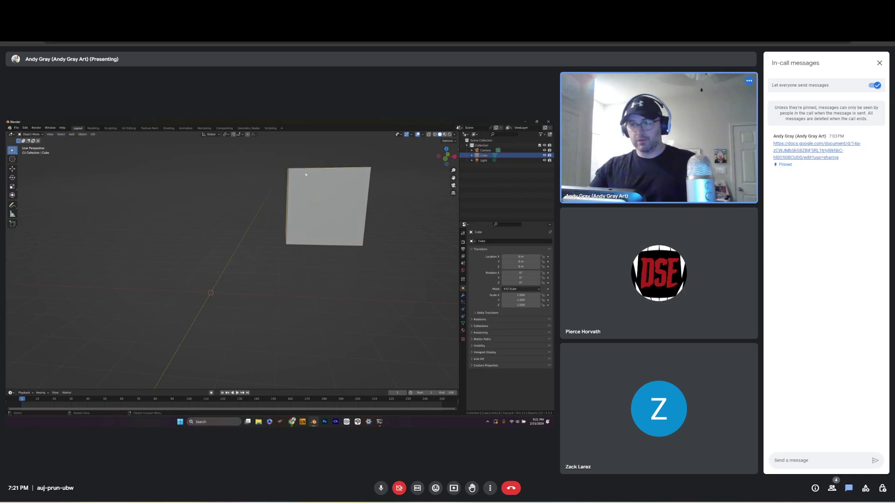
{"action": "left_click", "coordinate": [82, 135]}
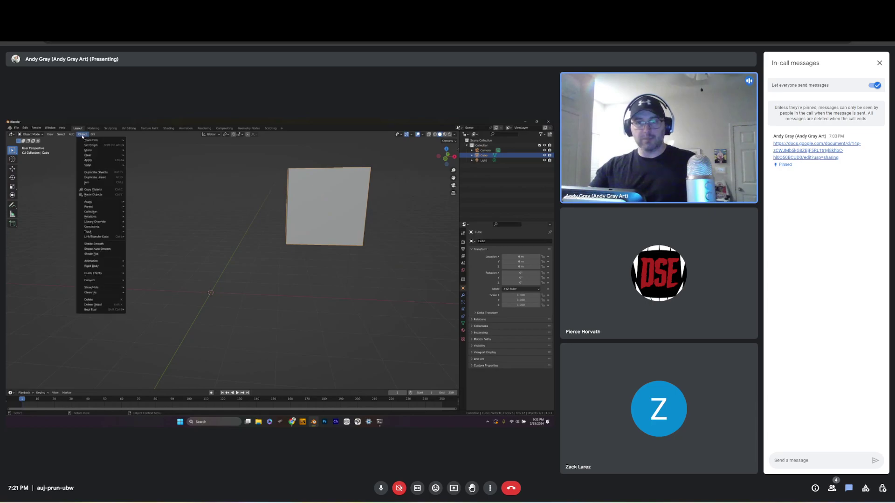
{"action": "mouse_move", "coordinate": [90, 146]}
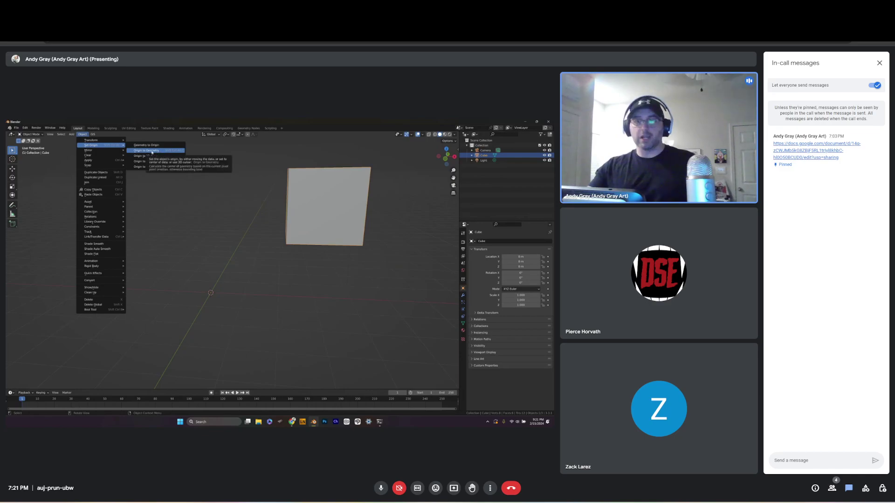
{"action": "left_click", "coordinate": [151, 151]}
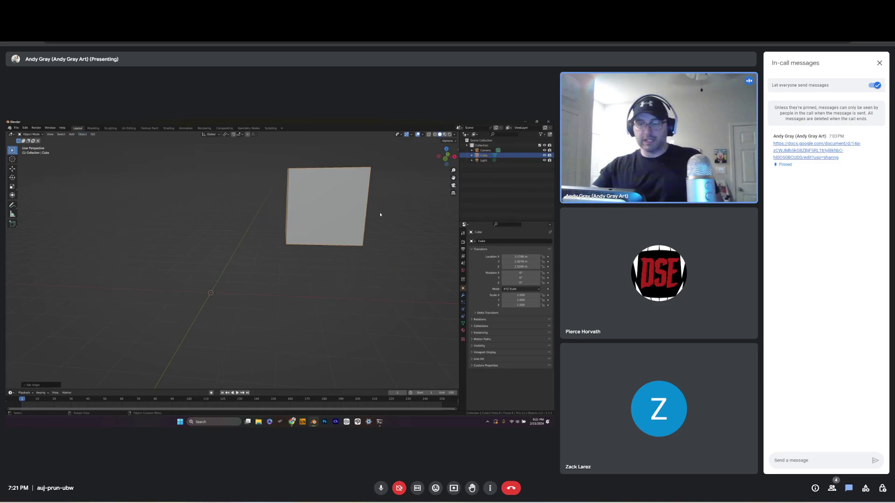
Snap the cube, centred on its new origin, to the 3D cursor at the world origin
{"action": "scroll", "coordinate": [336, 202], "scroll_direction": "up", "scroll_amount": 1}
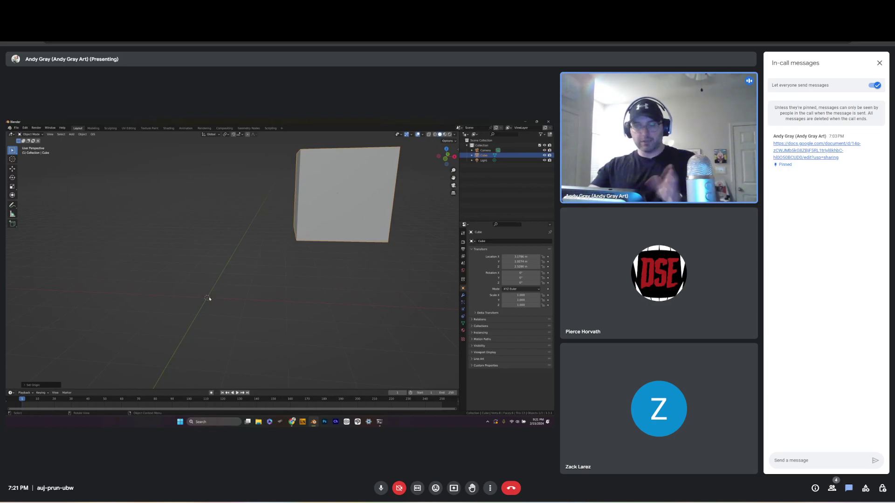
{"action": "key", "text": "shift+s"}
{"action": "key", "text": "shift+s"}
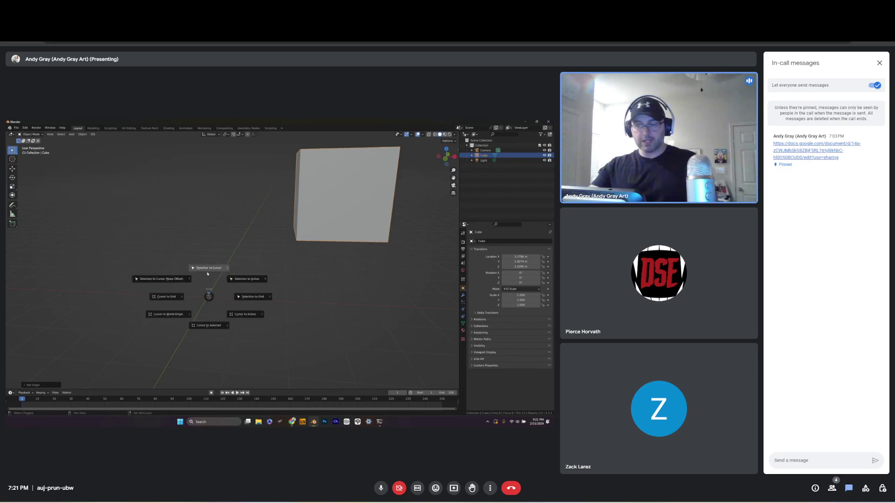
{"action": "left_click", "coordinate": [208, 270]}
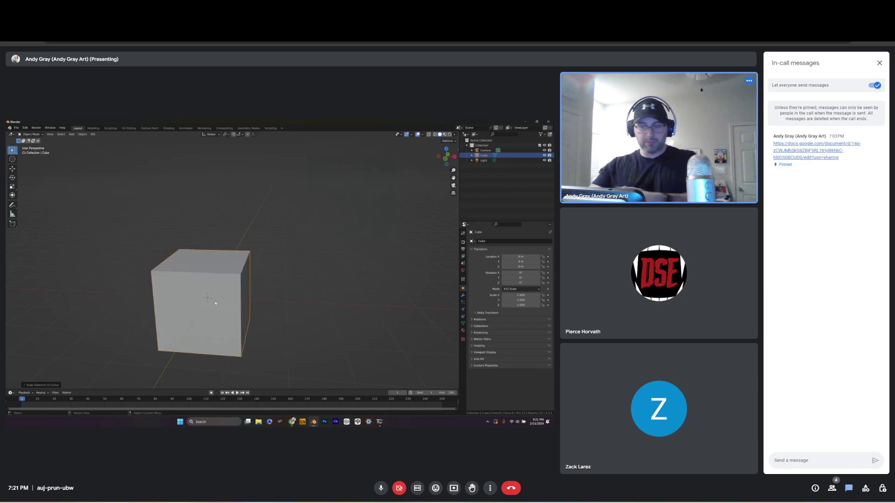
Deselect the cube so that no object is selected in the scene
{"action": "left_click", "coordinate": [110, 346]}
{"action": "left_click", "coordinate": [191, 317]}
{"action": "middle_click_drag", "start_coordinate": [190, 316], "coordinate": [262, 273]}
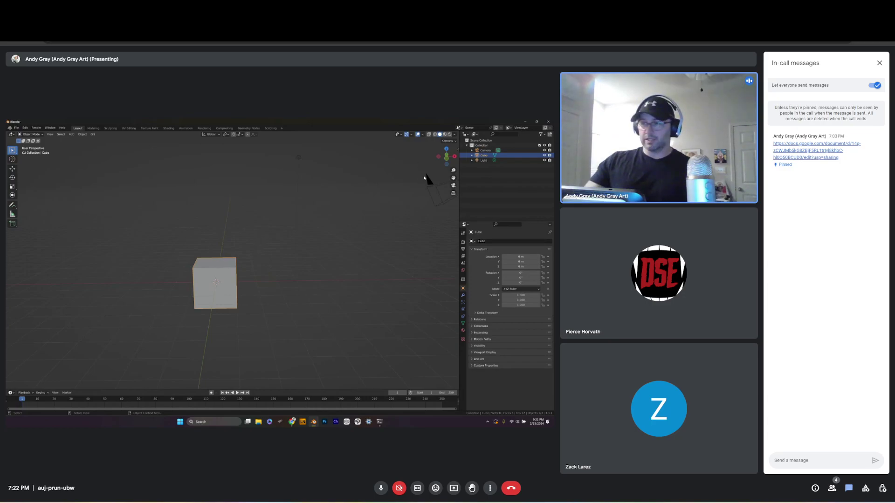
{"action": "left_click", "coordinate": [373, 205]}
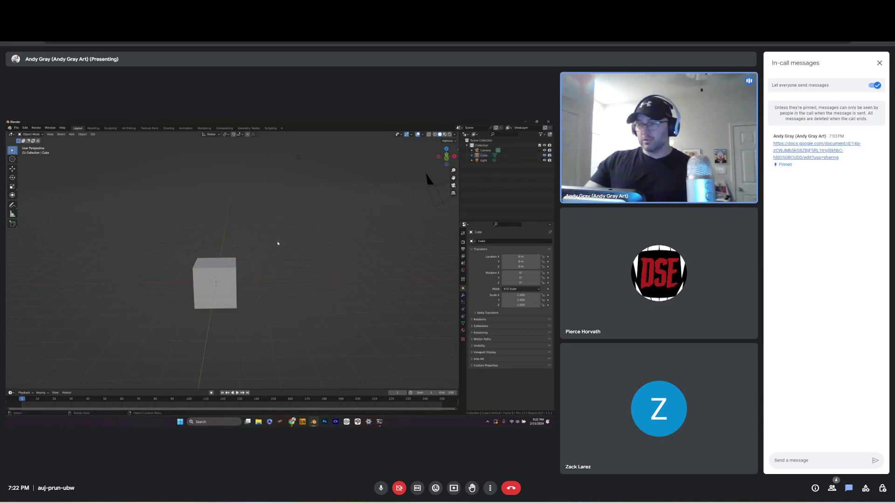
{"action": "mouse_move", "coordinate": [274, 252]}
{"action": "middle_mouse_down"}
{"action": "mouse_move", "coordinate": [158, 254]}
{"action": "mouse_move", "coordinate": [415, 262]}
{"action": "mouse_move", "coordinate": [339, 255]}
{"action": "mouse_move", "coordinate": [328, 236]}
{"action": "mouse_move", "coordinate": [378, 247]}
{"action": "mouse_move", "coordinate": [288, 219]}
{"action": "mouse_move", "coordinate": [252, 268]}
{"action": "mouse_move", "coordinate": [208, 260]}
{"action": "mouse_move", "coordinate": [298, 260]}
{"action": "mouse_move", "coordinate": [275, 258]}
{"action": "mouse_move", "coordinate": [192, 174]}
{"action": "mouse_move", "coordinate": [116, 180]}
{"action": "mouse_move", "coordinate": [164, 226]}
{"action": "mouse_move", "coordinate": [246, 261]}
{"action": "mouse_move", "coordinate": [266, 262]}
{"action": "mouse_move", "coordinate": [282, 248]}
{"action": "mouse_move", "coordinate": [268, 256]}
{"action": "mouse_move", "coordinate": [275, 261]}
{"action": "middle_mouse_up"}
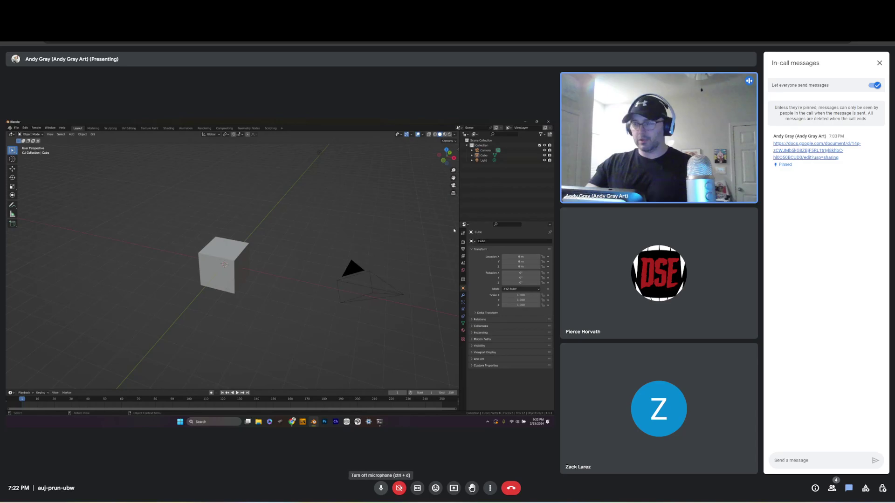
Switch to the Google Meet call and check its audio settings for microphone and speaker
{"action": "left_click", "coordinate": [490, 489]}
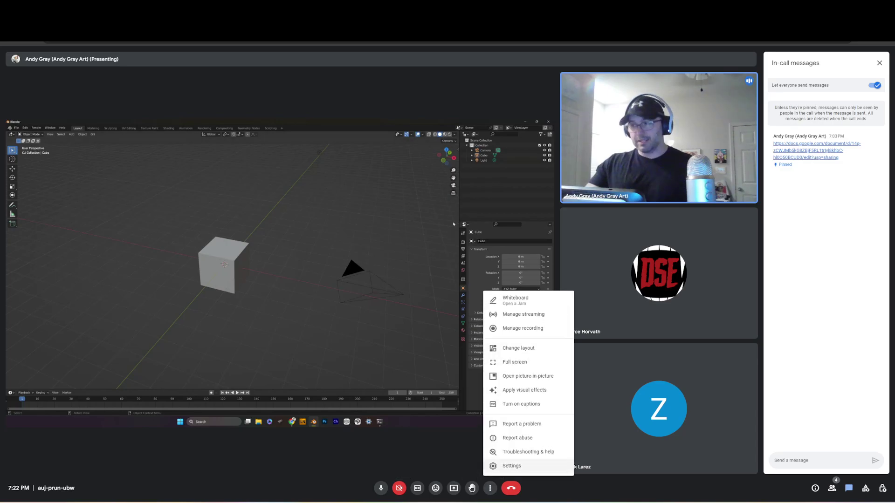
{"action": "left_click", "coordinate": [512, 466]}
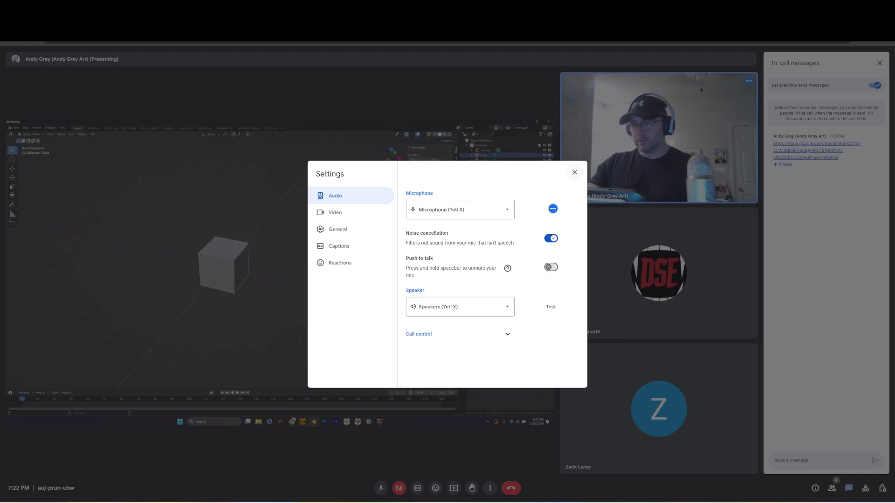
{"action": "key", "text": "Escape"}
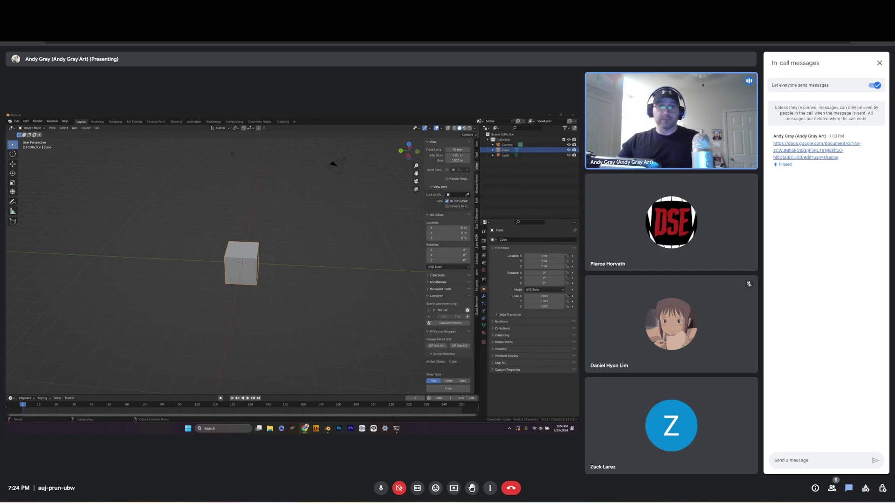
Copy the address of the pinned document link in the in-call messages
{"action": "right_click", "coordinate": [816, 145]}
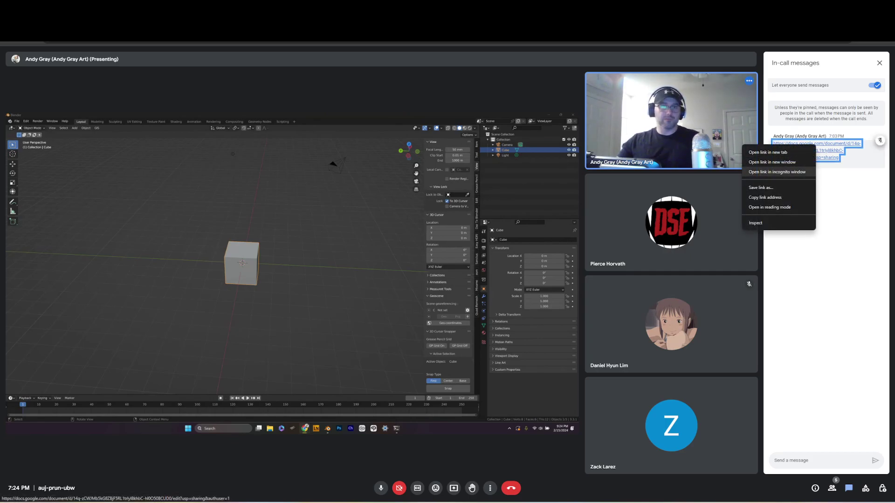
{"action": "left_click", "coordinate": [766, 198]}
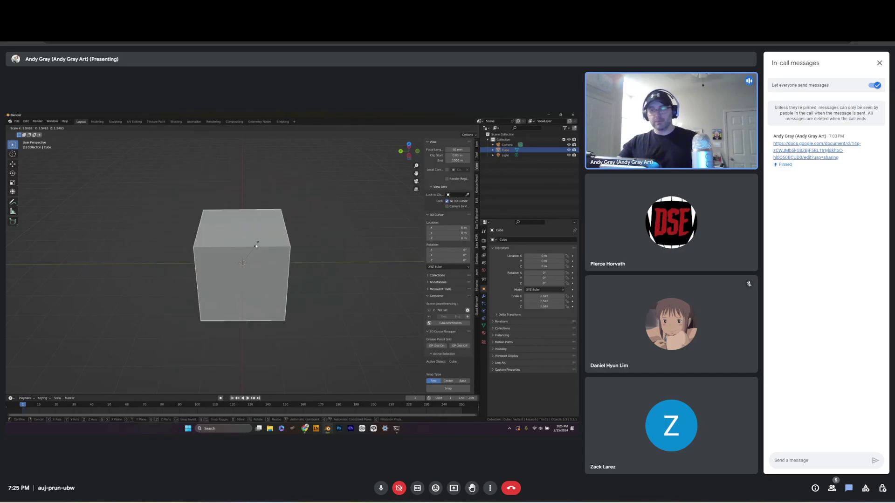
Abandon the free scaling of the cube and try moving it freely in the viewport
{"action": "left_click", "coordinate": [264, 252]}
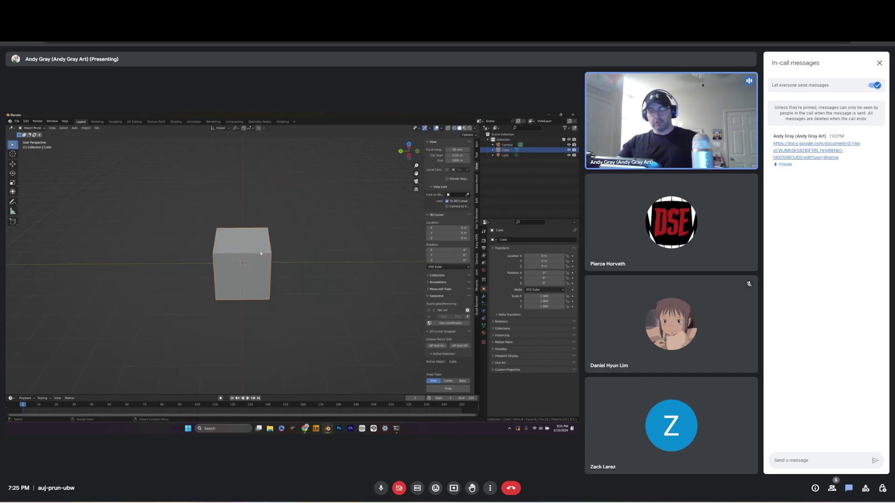
{"action": "key", "text": "g"}
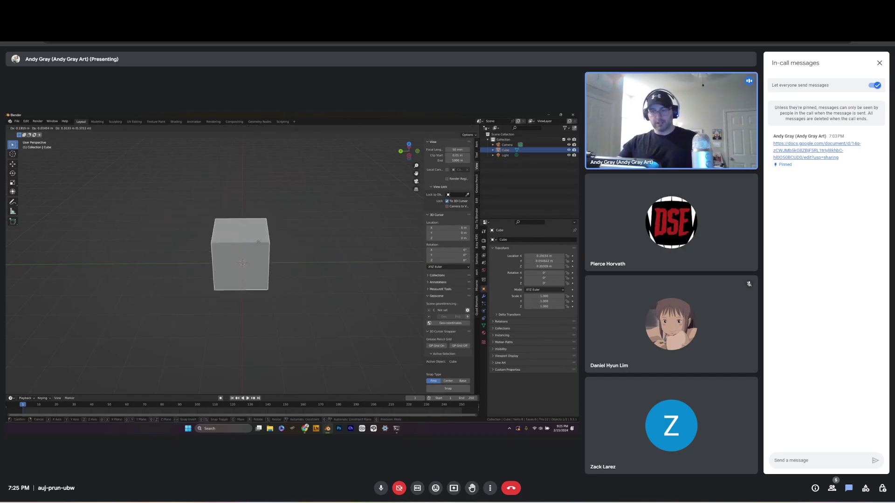
{"action": "key", "text": "Escape"}
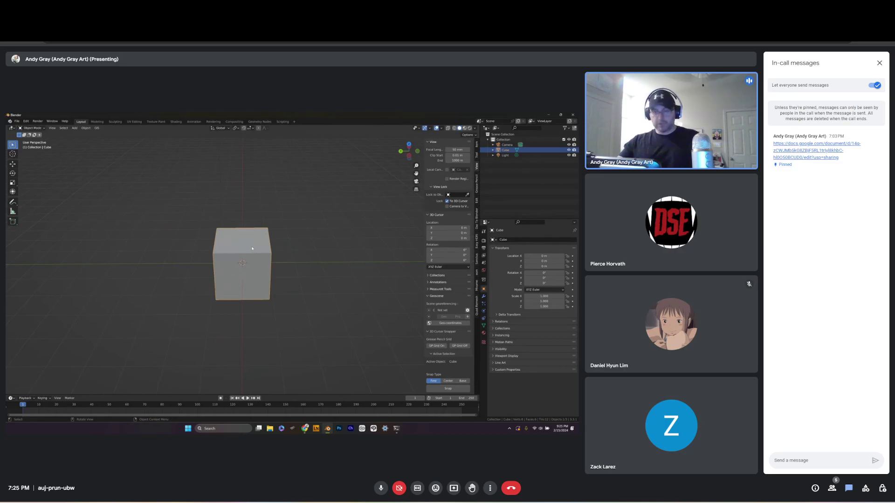
Try scaling the cube down along the global X axis, and undo that scaling
{"action": "key", "text": "s"}
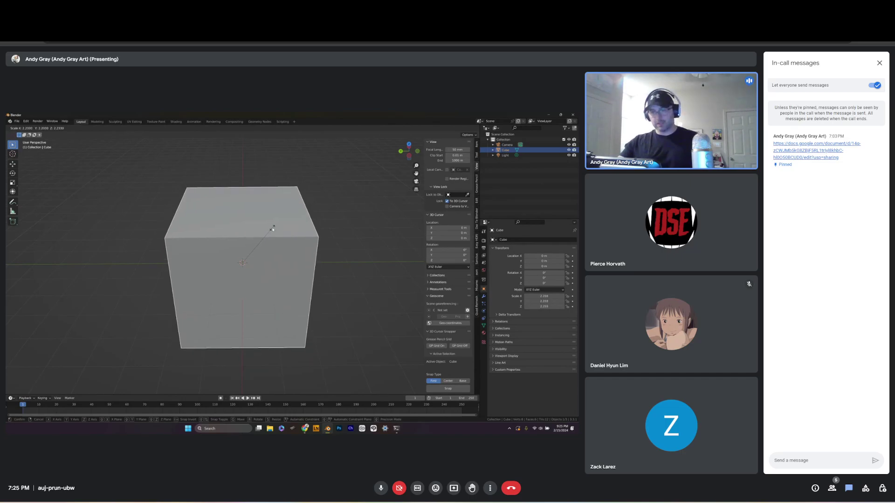
{"action": "key", "text": "x"}
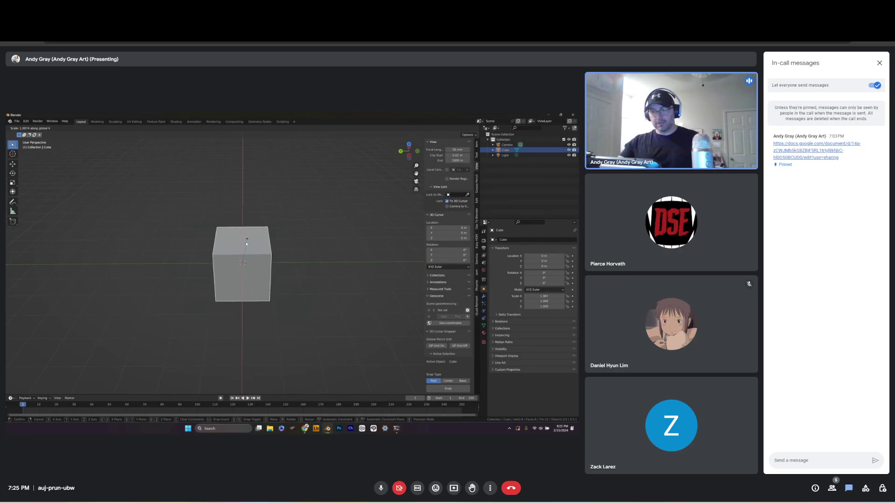
{"action": "left_click", "coordinate": [244, 258]}
{"action": "middle_click_drag", "start_coordinate": [187, 263], "coordinate": [223, 263]}
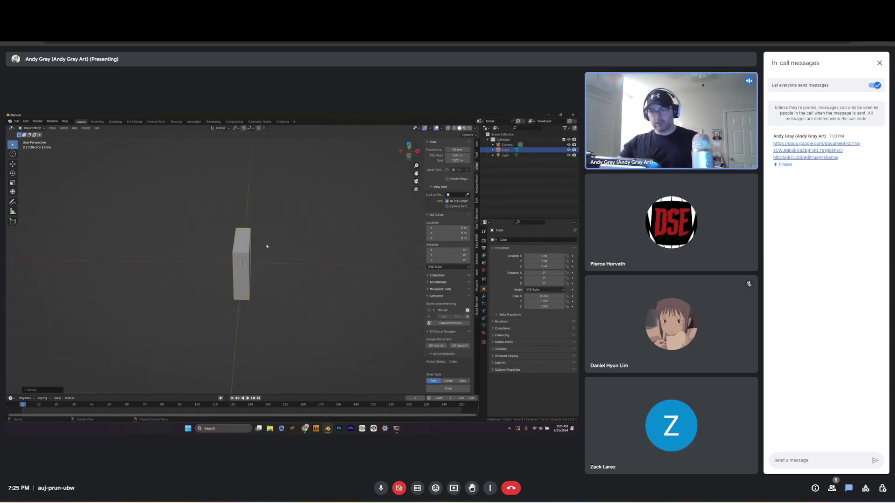
{"action": "key", "text": "ctrl+z"}
Try scaling the cube along the Z axis only
{"action": "key", "text": "s"}
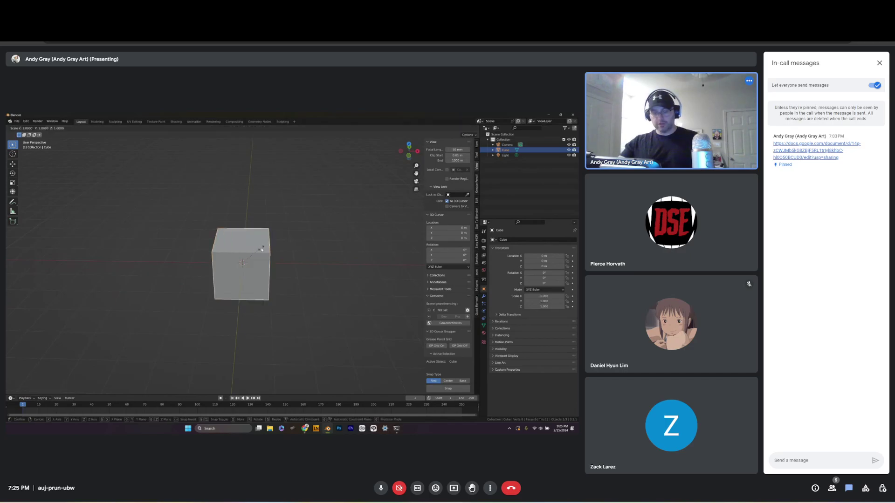
{"action": "key", "text": "z"}
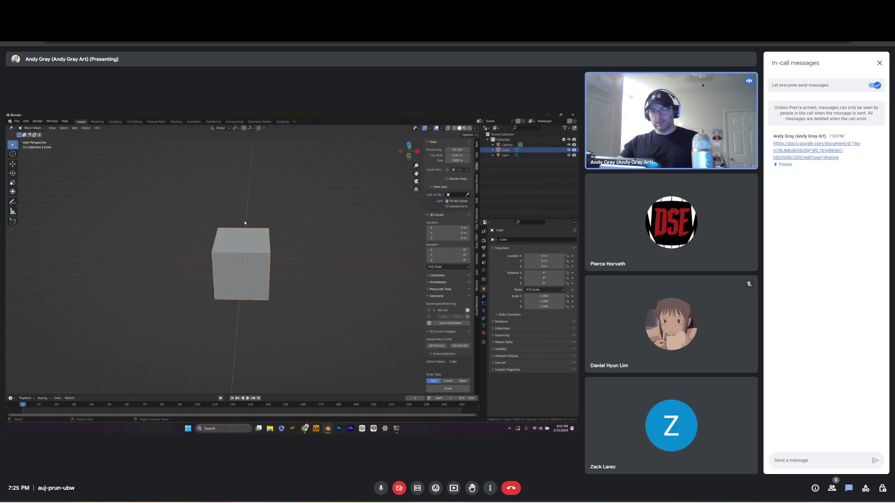
{"action": "left_click", "coordinate": [246, 235]}
Try moving the cube with the movement constrained in turn to the X, Y and Z axes
{"action": "key", "text": "g"}
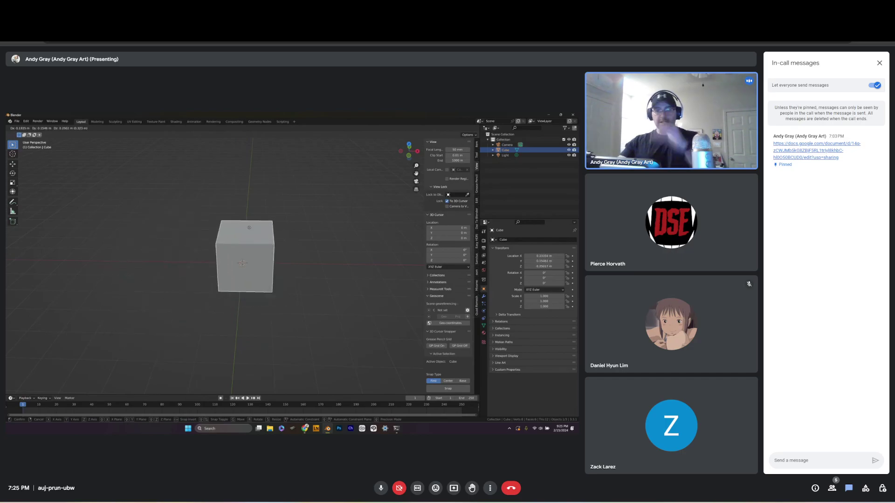
{"action": "key", "text": "x"}
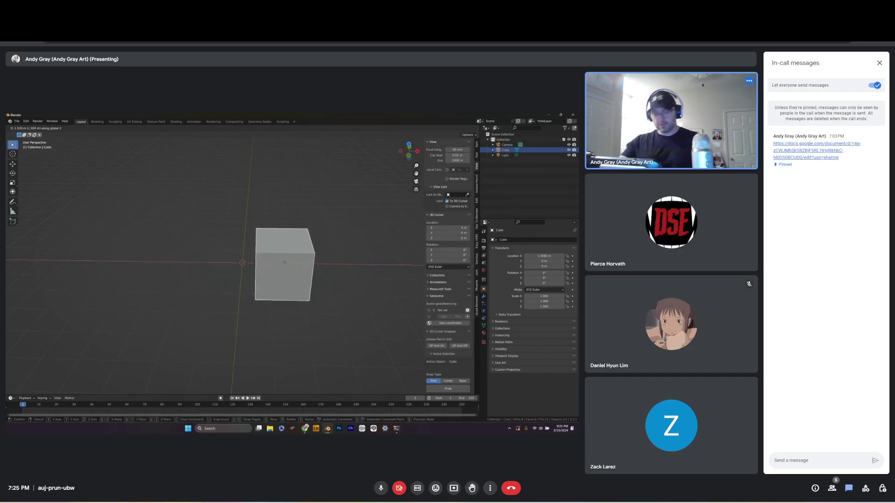
{"action": "key", "text": "y"}
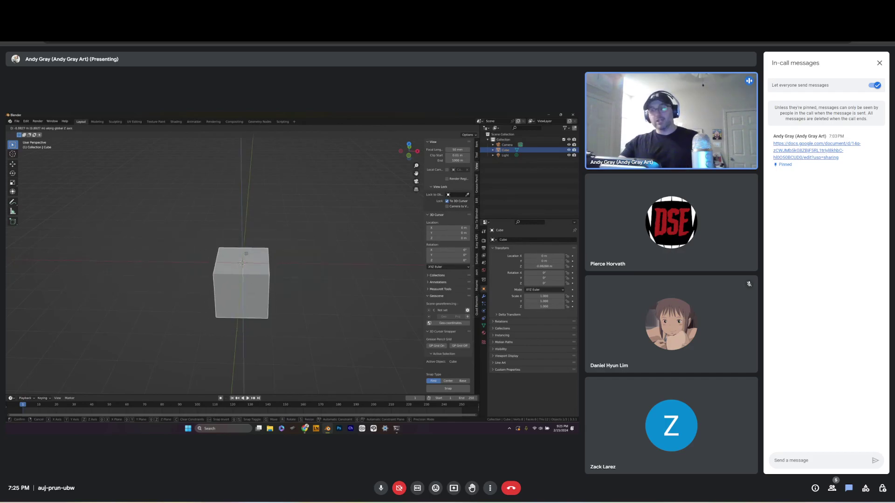
{"action": "key", "text": "x"}
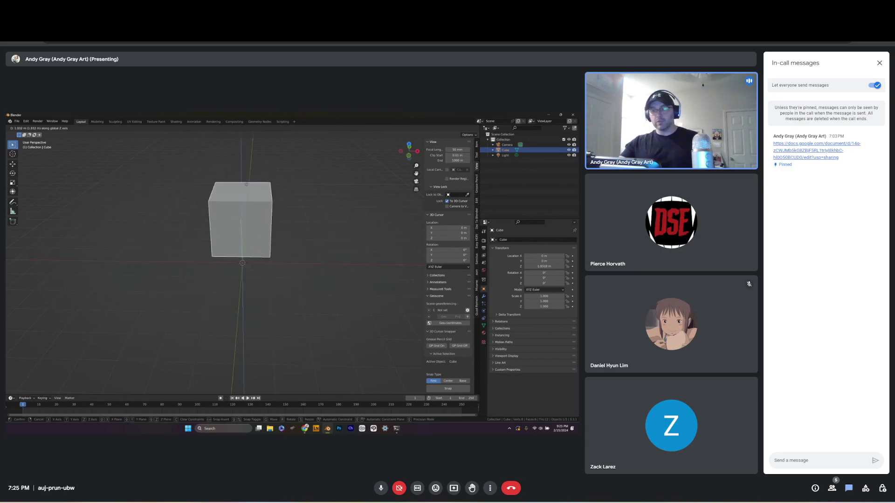
{"action": "key", "text": "Escape"}
Try moving the cube freely, then constrained to the global X axis and to the Z axis
{"action": "middle_click_drag", "start_coordinate": [268, 268], "coordinate": [253, 250]}
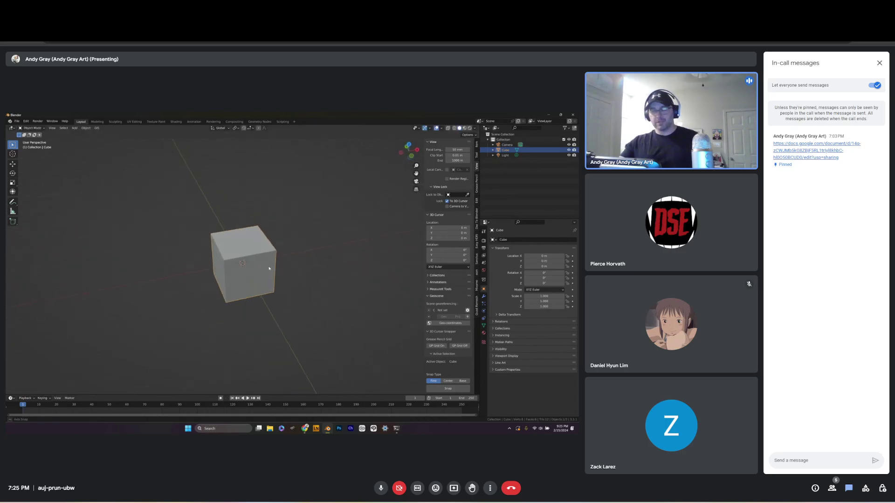
{"action": "scroll", "coordinate": [259, 263], "scroll_direction": "down", "scroll_amount": 2}
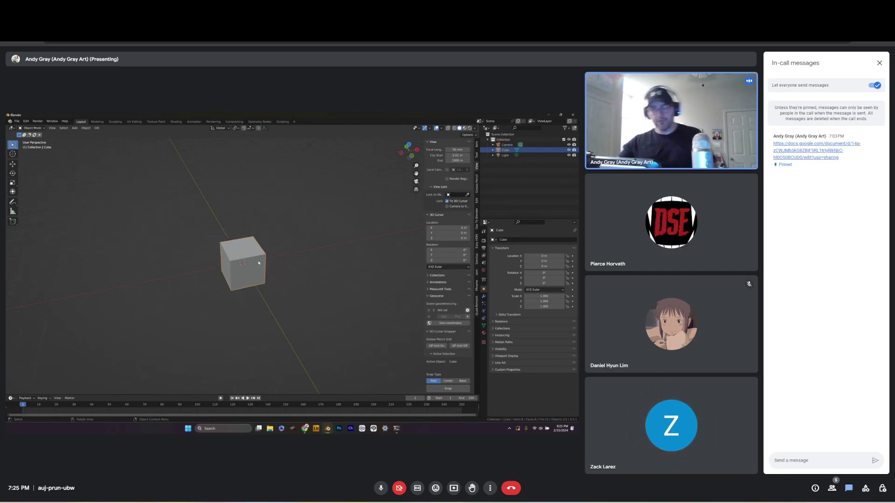
{"action": "scroll", "coordinate": [254, 280], "scroll_direction": "up", "scroll_amount": 1}
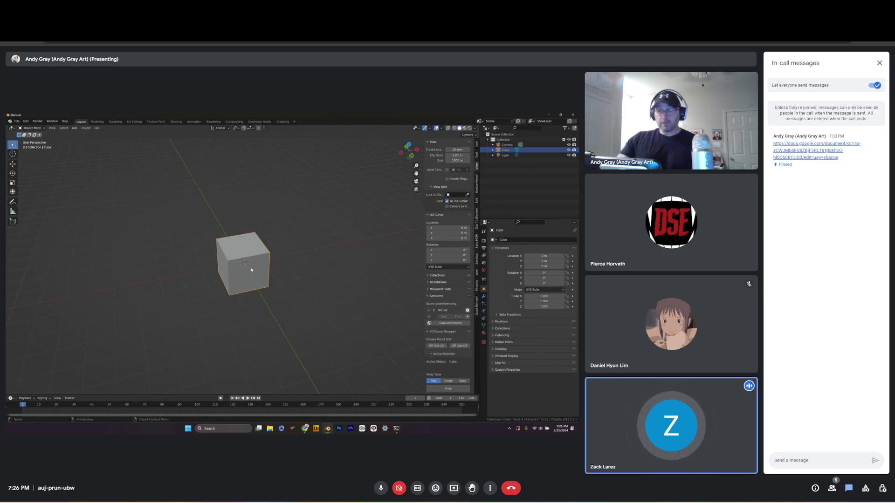
{"action": "key", "text": "g"}
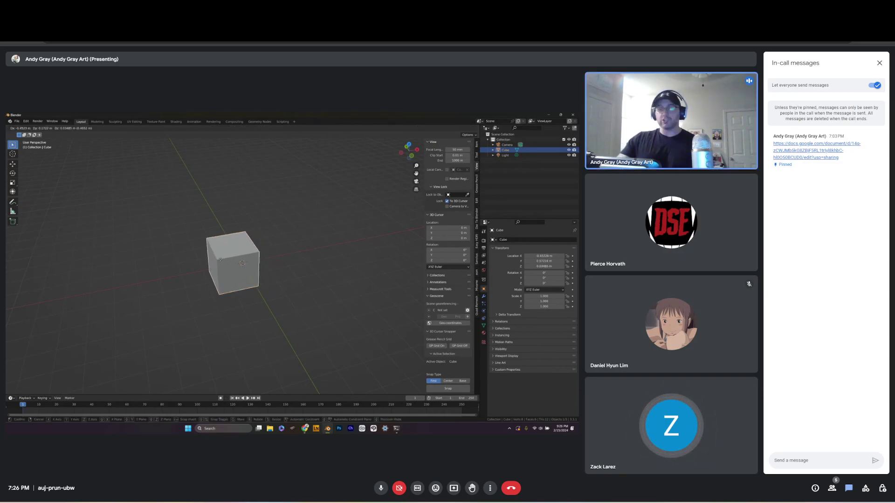
{"action": "key", "text": "x"}
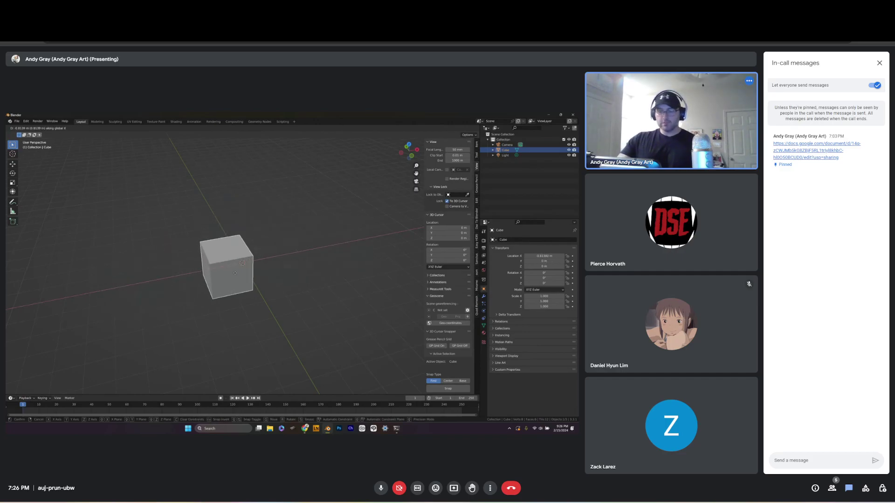
{"action": "key", "text": "z"}
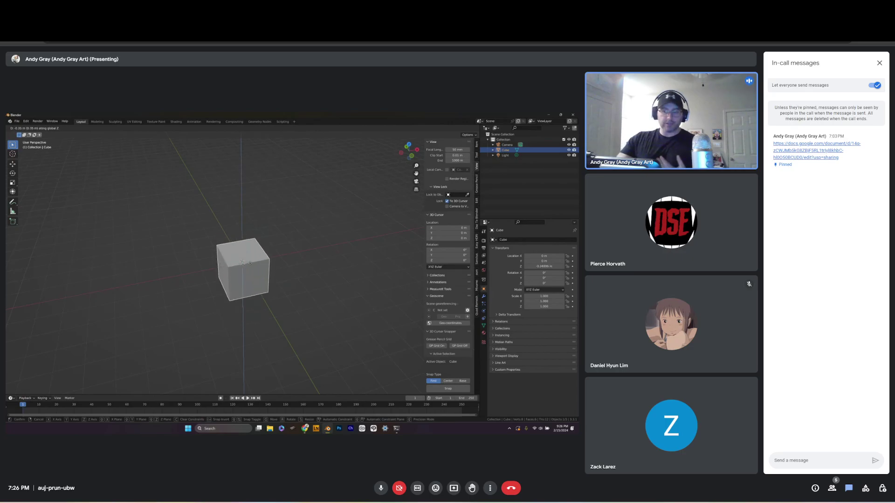
{"action": "key", "text": "Escape"}
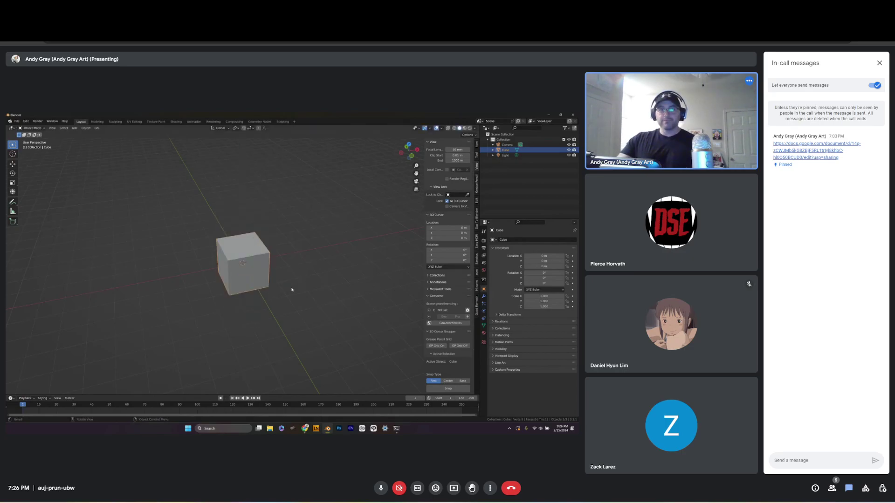
{"action": "right_click", "coordinate": [309, 245]}
{"action": "right_click", "coordinate": [334, 203]}
{"action": "right_click", "coordinate": [365, 178]}
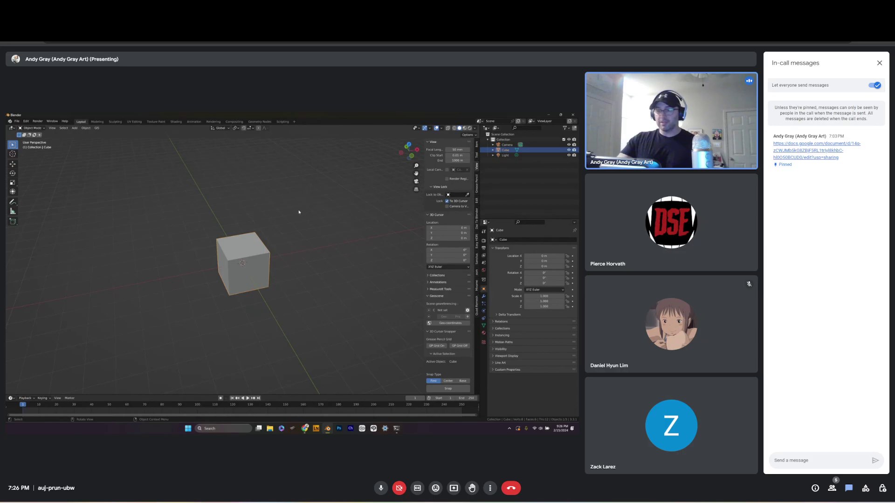
Deselect the cube, select it again and set it to Object Mode
{"action": "left_click", "coordinate": [323, 199]}
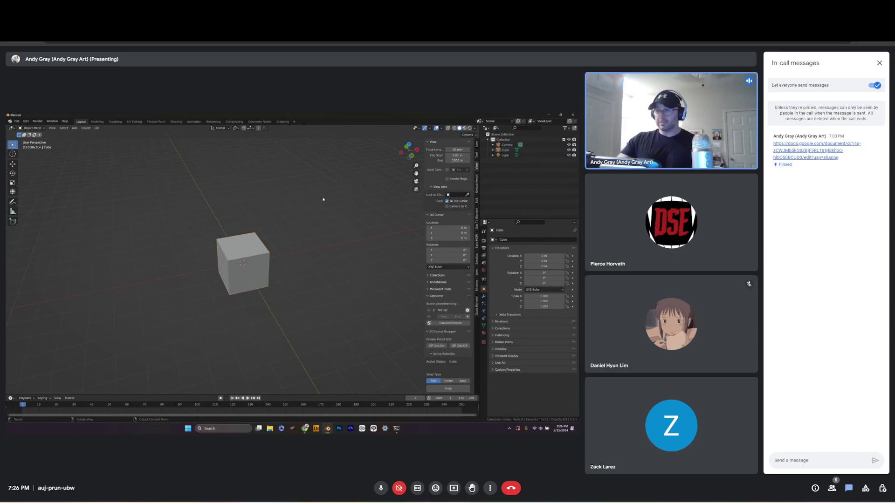
{"action": "right_click", "coordinate": [262, 187]}
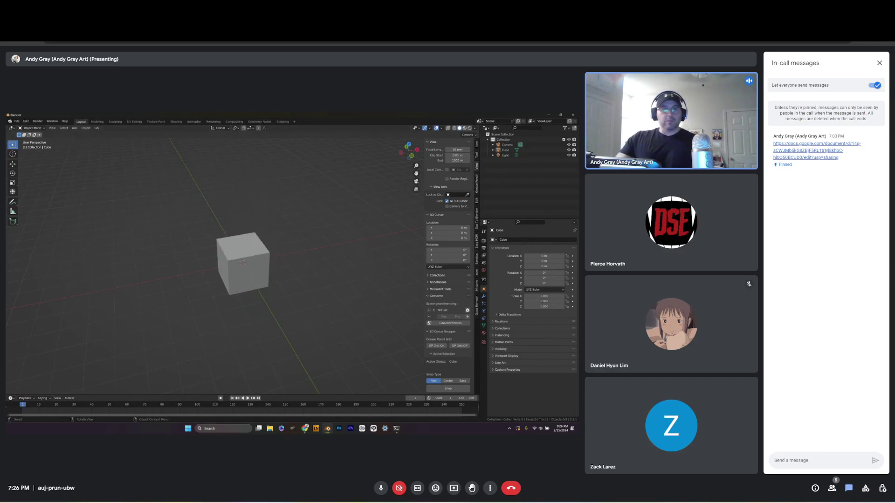
{"action": "left_click", "coordinate": [247, 258]}
{"action": "middle_click_drag", "start_coordinate": [247, 257], "coordinate": [277, 261]}
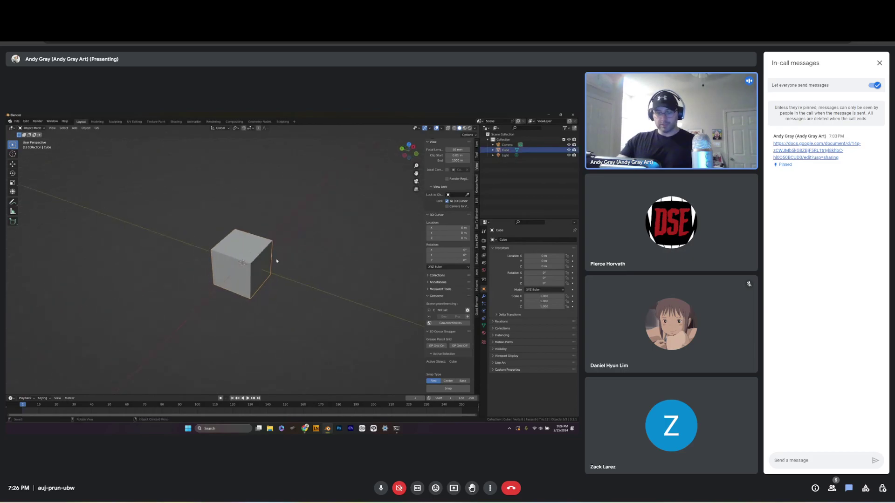
{"action": "key", "text": "ctrl+Tab"}
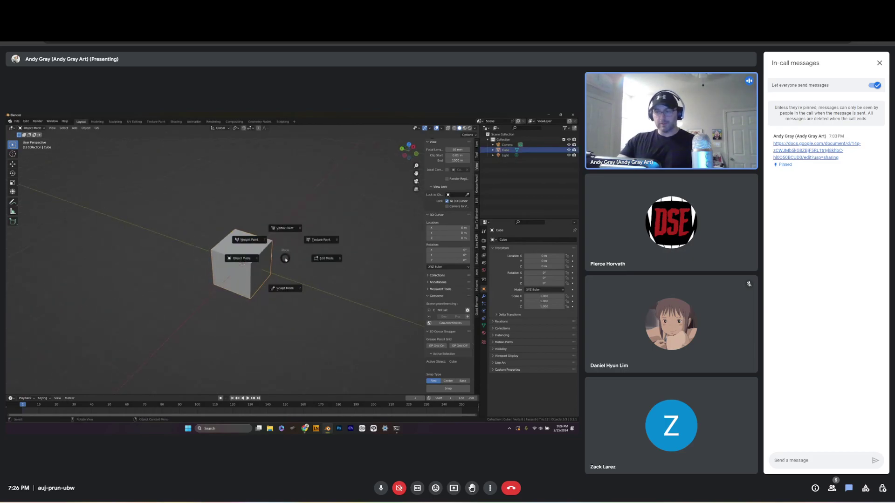
{"action": "left_click", "coordinate": [240, 261]}
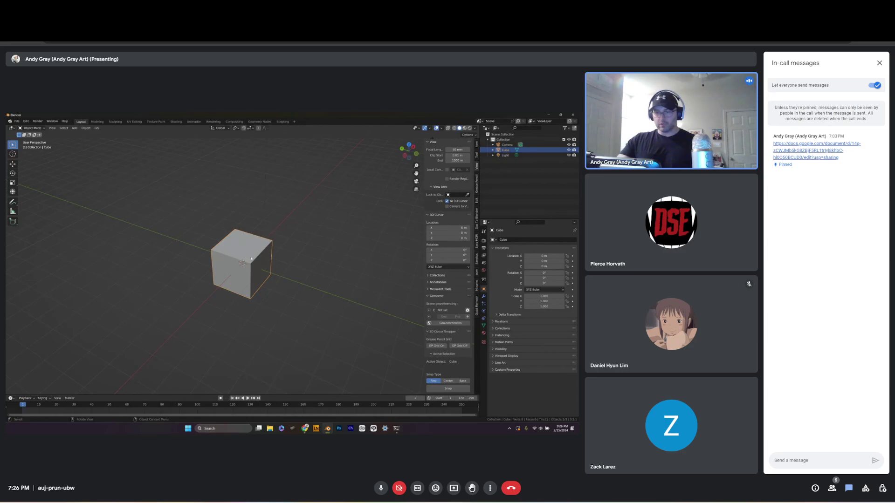
Switch the selected cube to Edit Mode
{"action": "key", "text": "KP_1"}
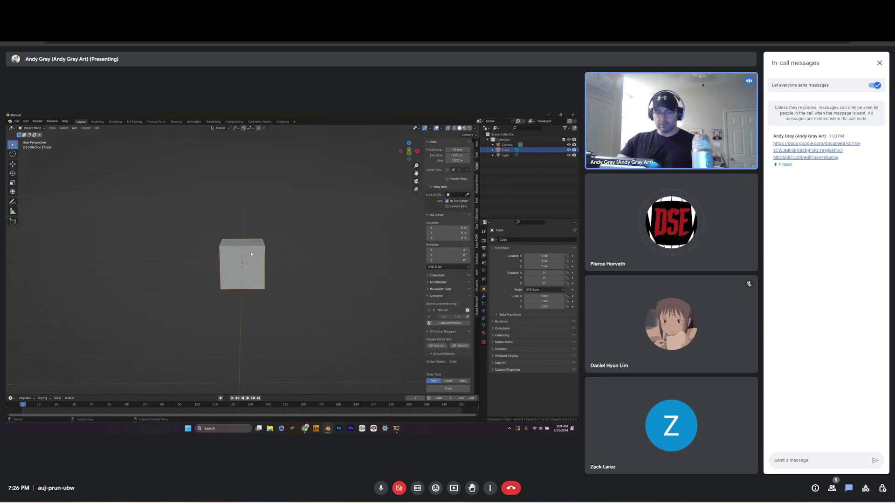
{"action": "middle_click_drag", "start_coordinate": [254, 252], "coordinate": [270, 265]}
{"action": "key", "text": "ctrl+Tab"}
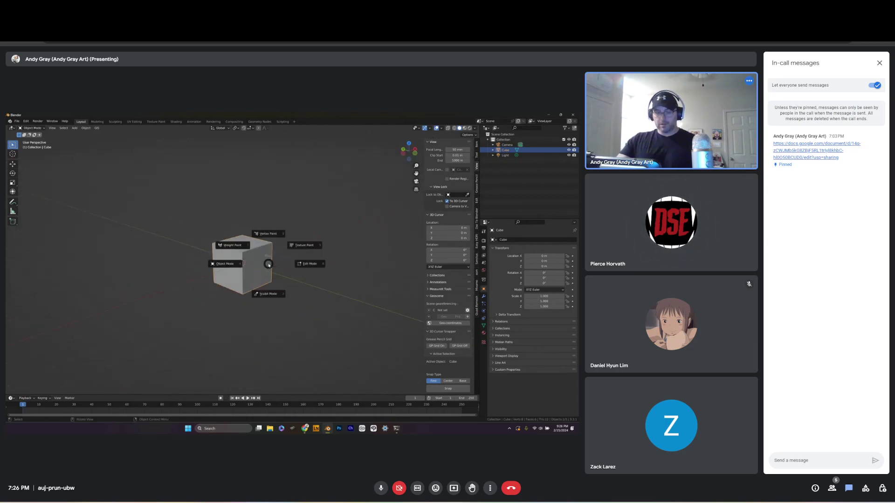
{"action": "left_click", "coordinate": [316, 265]}
Try moving one vertical edge of the cube freely in Edit Mode
{"action": "left_click_drag", "start_coordinate": [281, 255], "coordinate": [281, 255]}
{"action": "key", "text": "g"}
{"action": "key", "text": "Escape"}
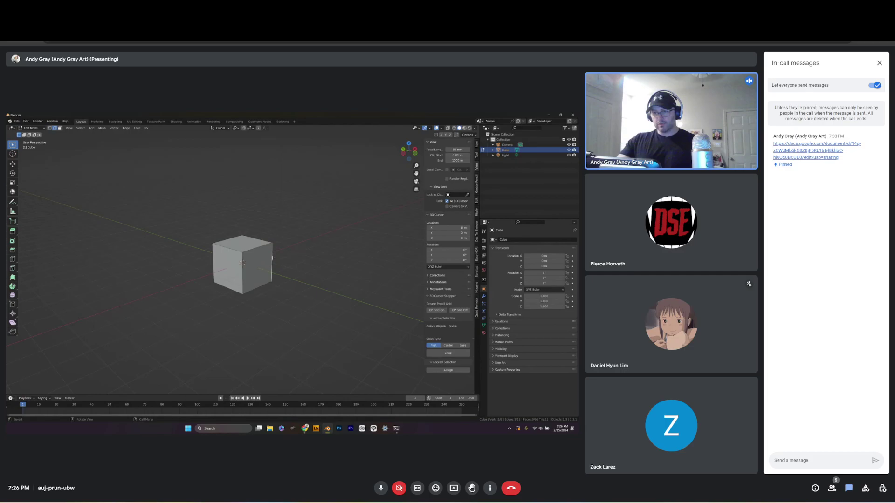
{"action": "key", "text": "g"}
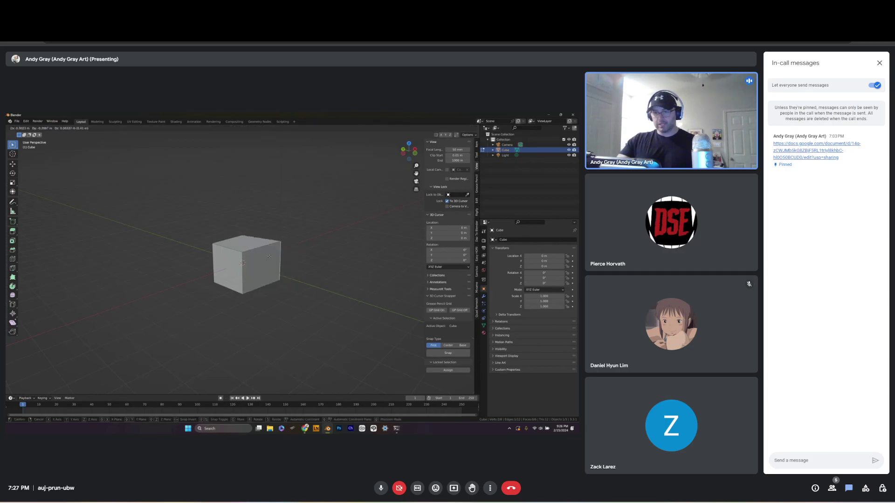
{"action": "key", "text": "Escape"}
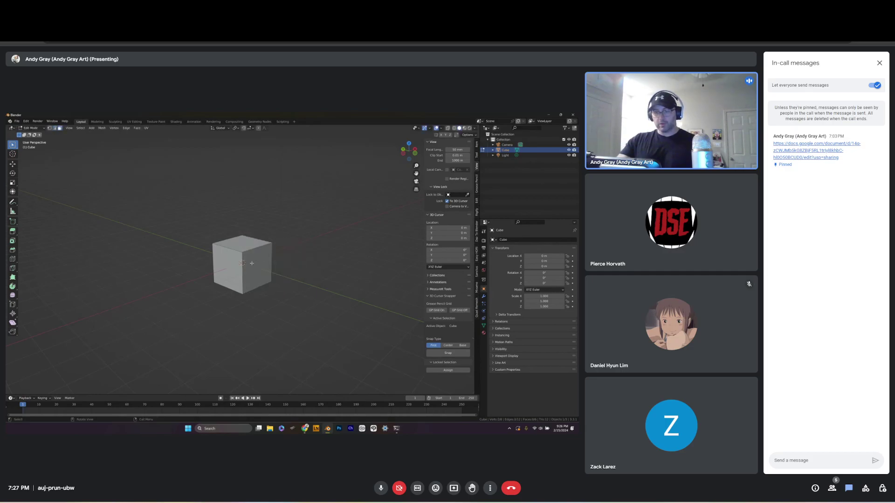
Select a side face of the cube and try moving it
{"action": "left_click", "coordinate": [251, 264]}
{"action": "key", "text": "g"}
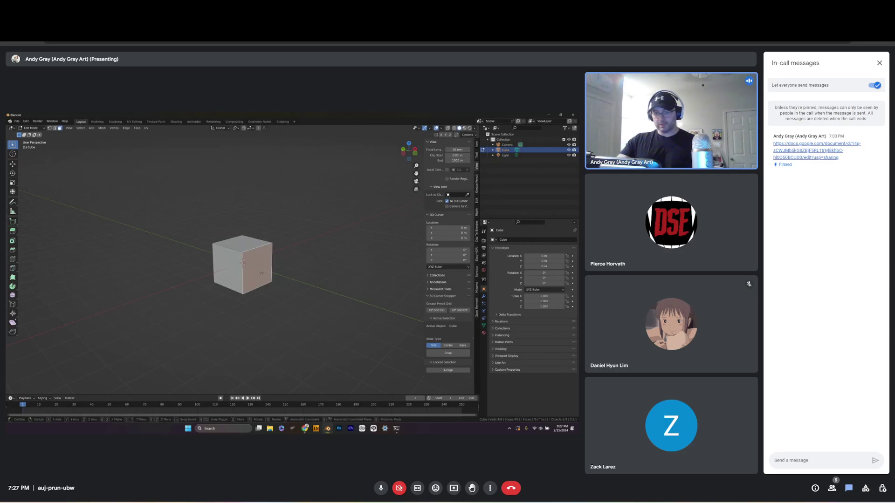
{"action": "key", "text": "Escape"}
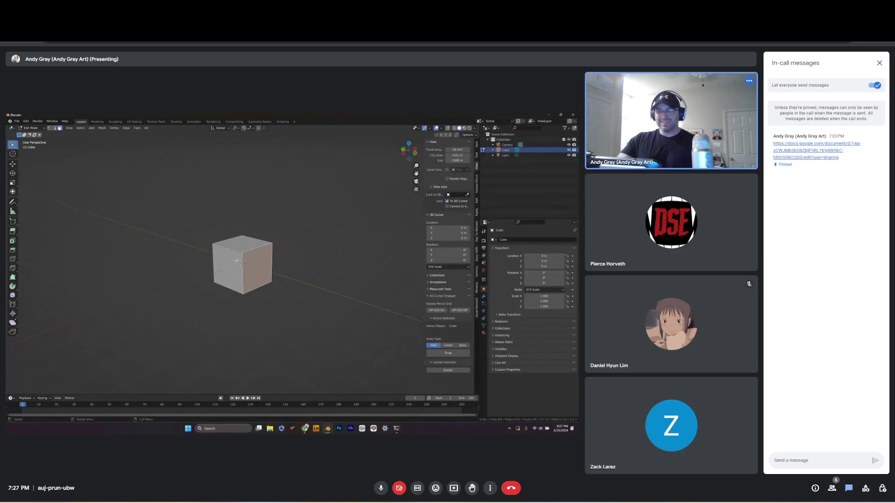
Examine the cube in the front, right and top orthographic views
{"action": "scroll", "coordinate": [243, 261], "scroll_direction": "up", "scroll_amount": 2}
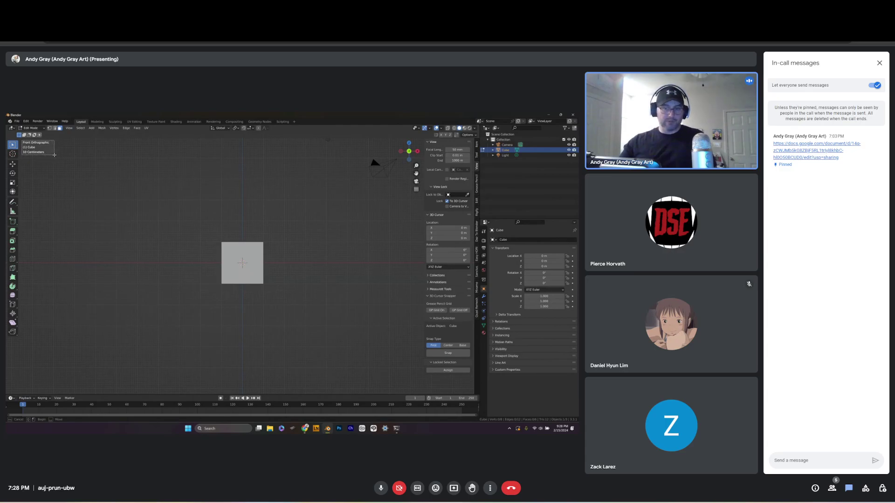
{"action": "left_click_drag", "start_coordinate": [55, 155], "coordinate": [54, 154]}
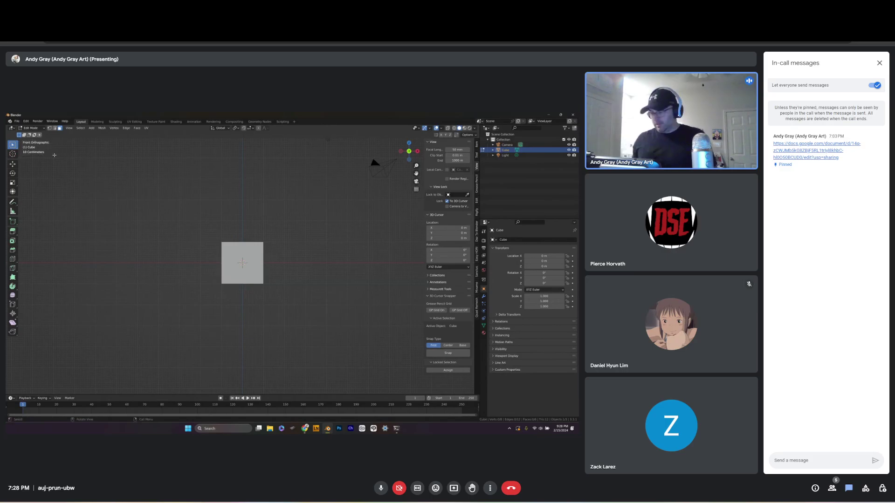
{"action": "key", "text": "KP_3"}
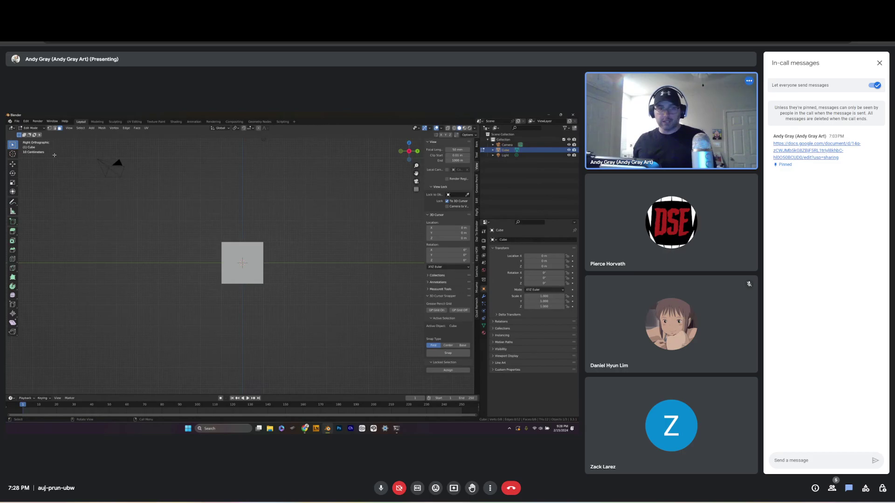
{"action": "key", "text": "KP_7"}
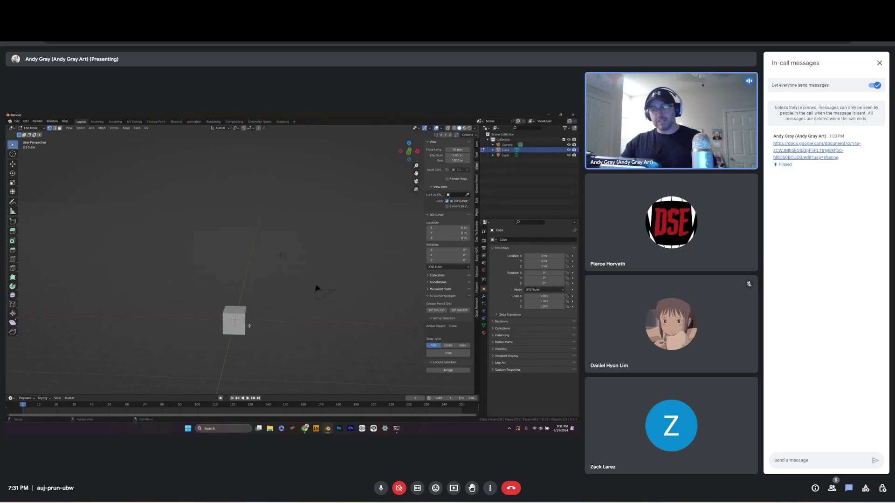
Switch the cube to Object Mode and back to Edit Mode
{"action": "middle_click_drag", "start_coordinate": [276, 334], "coordinate": [246, 307], "text": "shift"}
{"action": "scroll", "coordinate": [245, 307], "scroll_direction": "up", "scroll_amount": 2}
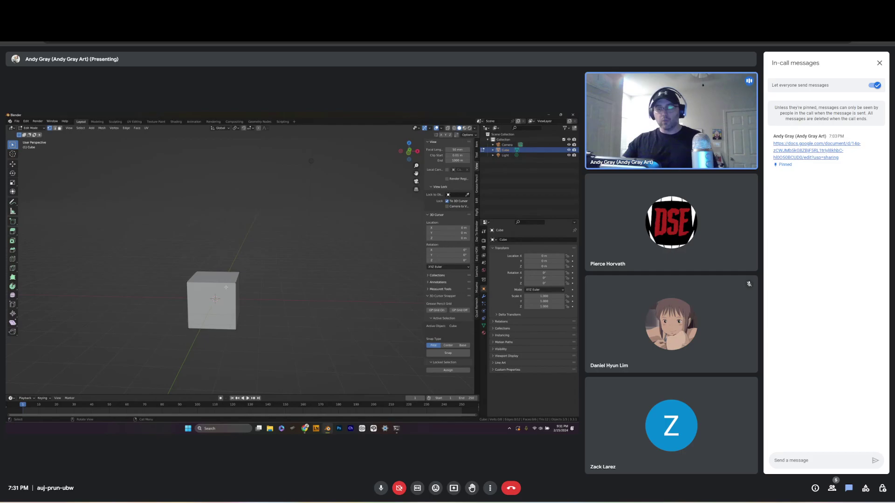
{"action": "key", "text": "ctrl+Tab"}
{"action": "left_click", "coordinate": [197, 288]}
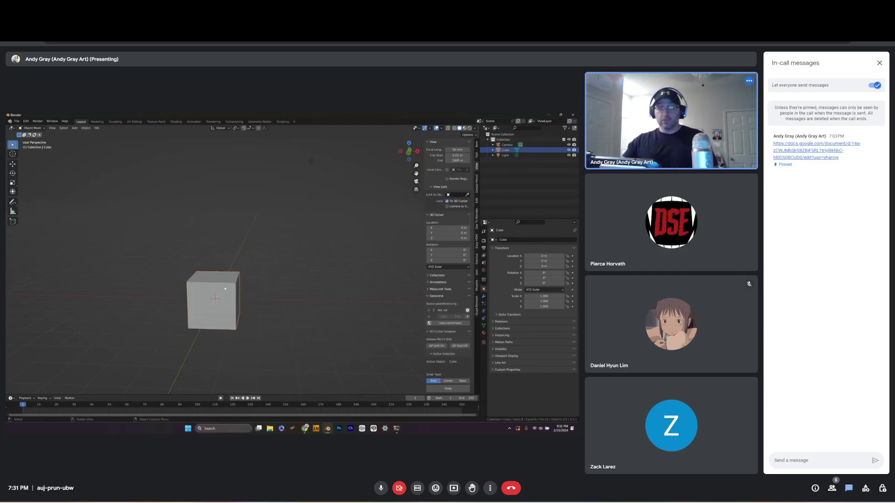
{"action": "key", "text": "ctrl+Tab"}
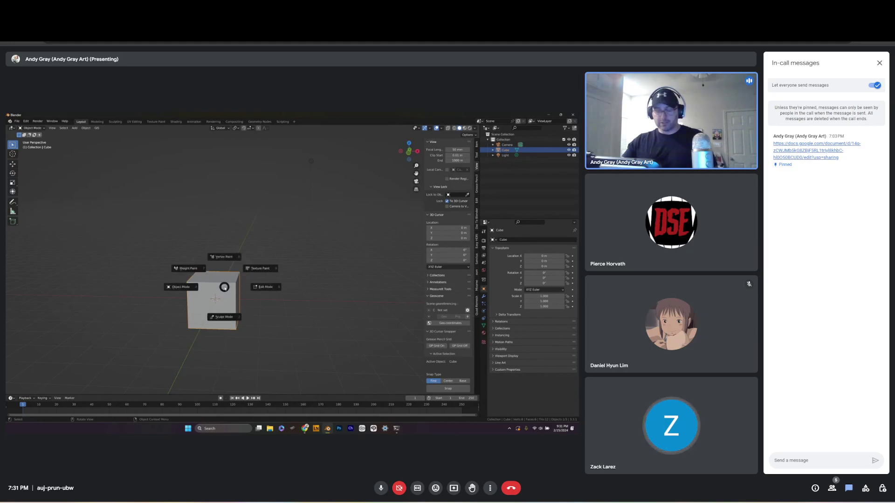
{"action": "left_click", "coordinate": [261, 287]}
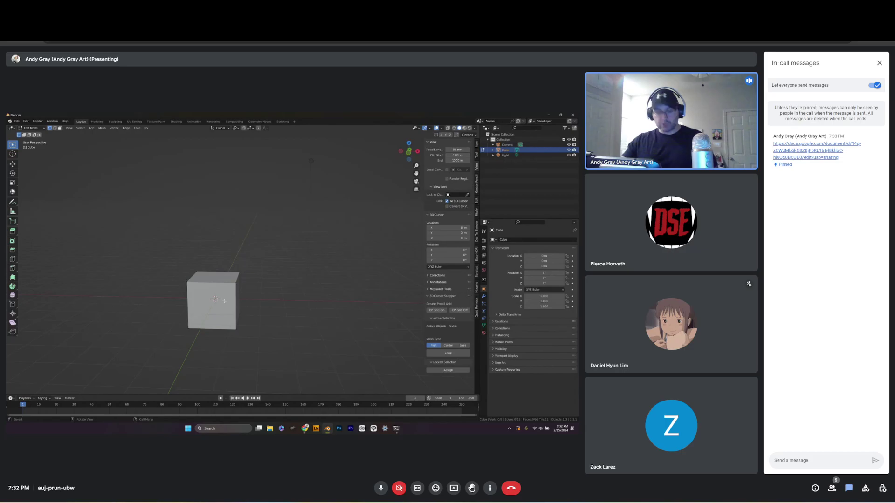
Add a second cube mesh in Edit Mode and move it beside the original cube
{"action": "key", "text": "shift+a"}
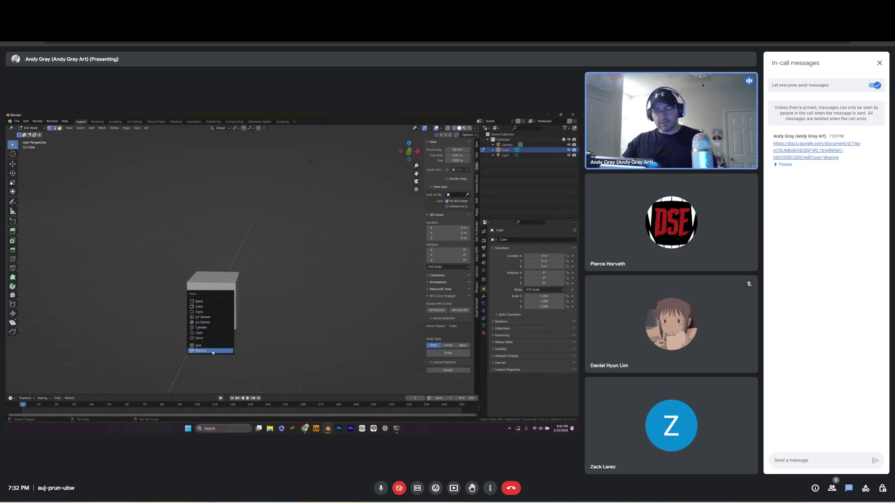
{"action": "left_click", "coordinate": [214, 307]}
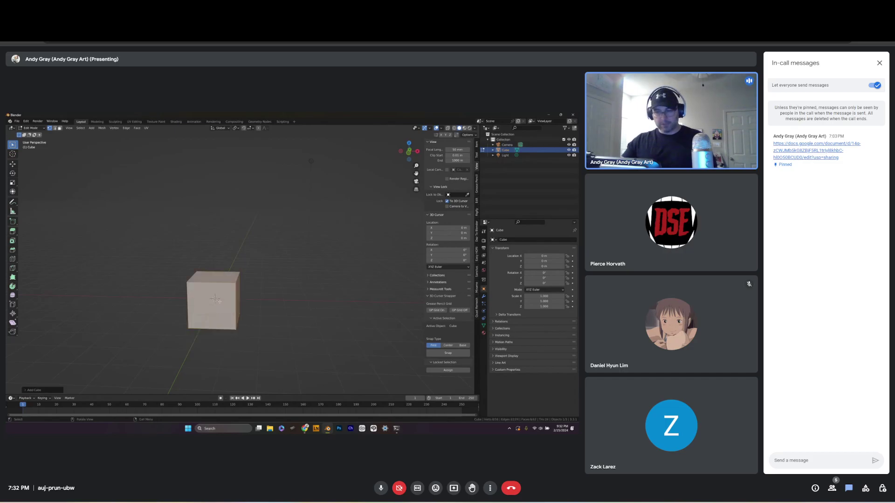
{"action": "key", "text": "g"}
{"action": "left_click", "coordinate": [303, 303]}
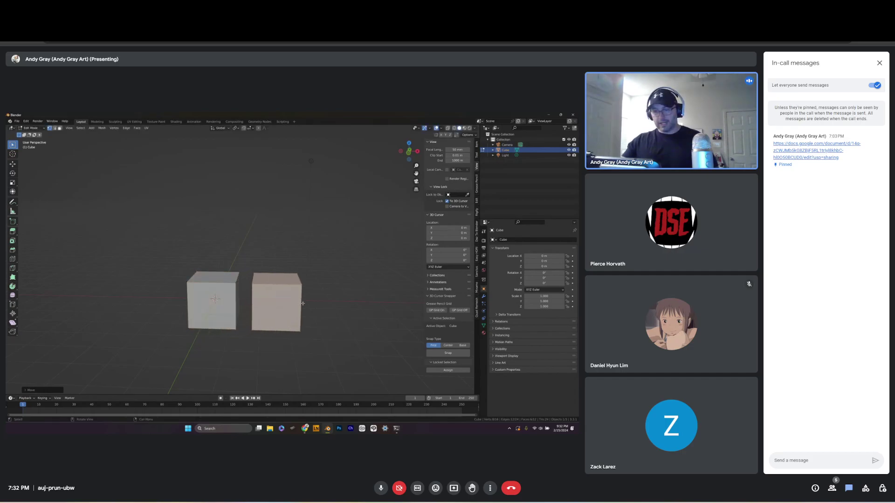
Return to Object Mode and move both cubes together as a single object
{"action": "scroll", "coordinate": [303, 303], "scroll_direction": "up", "scroll_amount": 1}
{"action": "key", "text": "ctrl+Tab"}
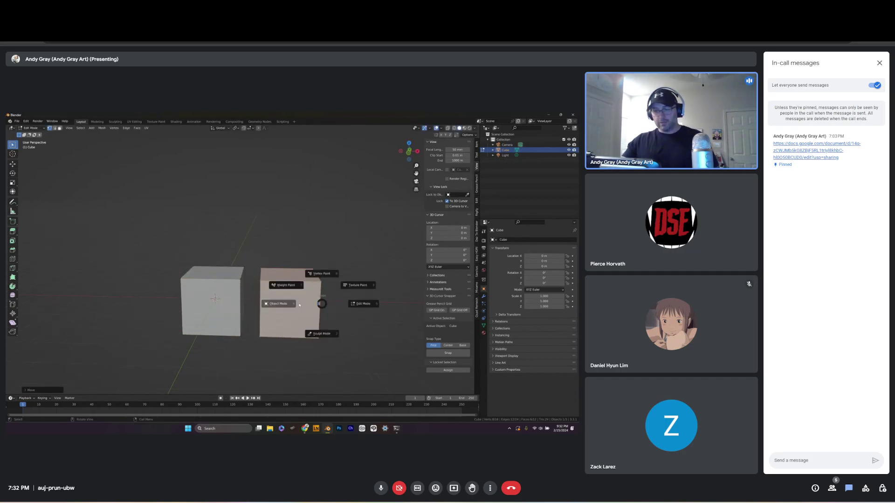
{"action": "left_click", "coordinate": [272, 302]}
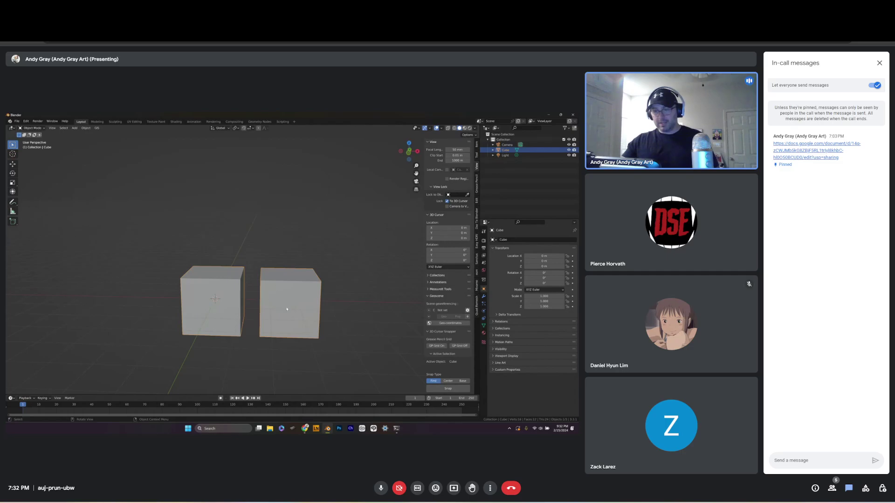
{"action": "key", "text": "g"}
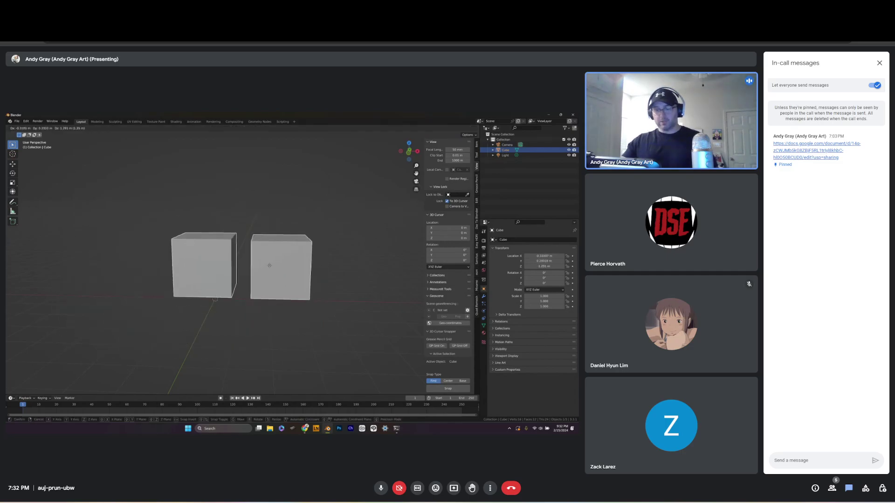
{"action": "left_click", "coordinate": [259, 285]}
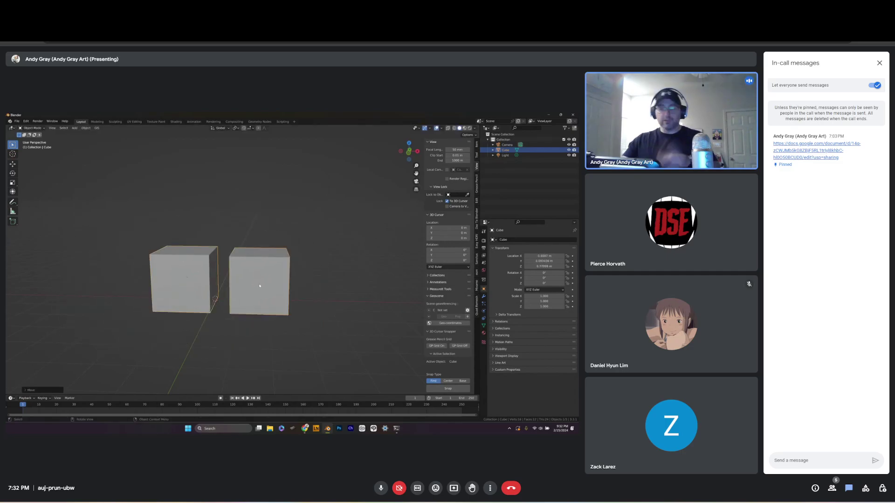
Undo the joint move and the adding of the second cube
{"action": "key", "text": "ctrl+z"}
{"action": "key", "text": "ctrl+z"}
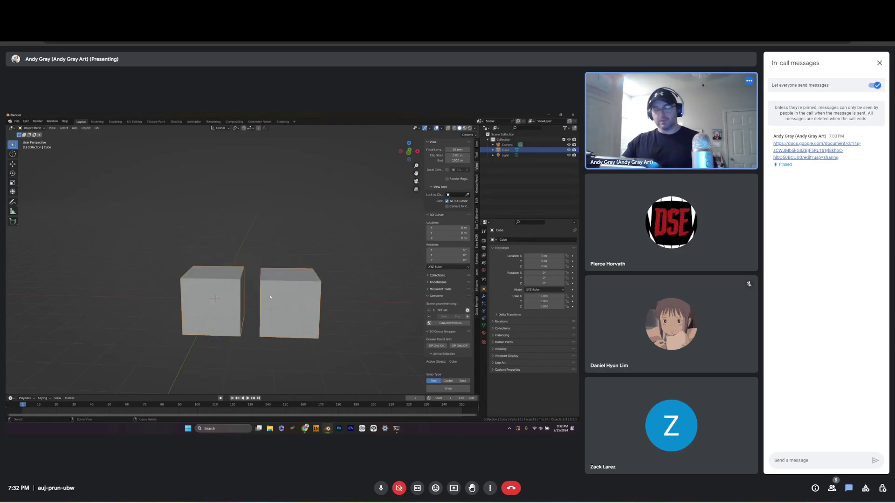
{"action": "key", "text": "ctrl+z"}
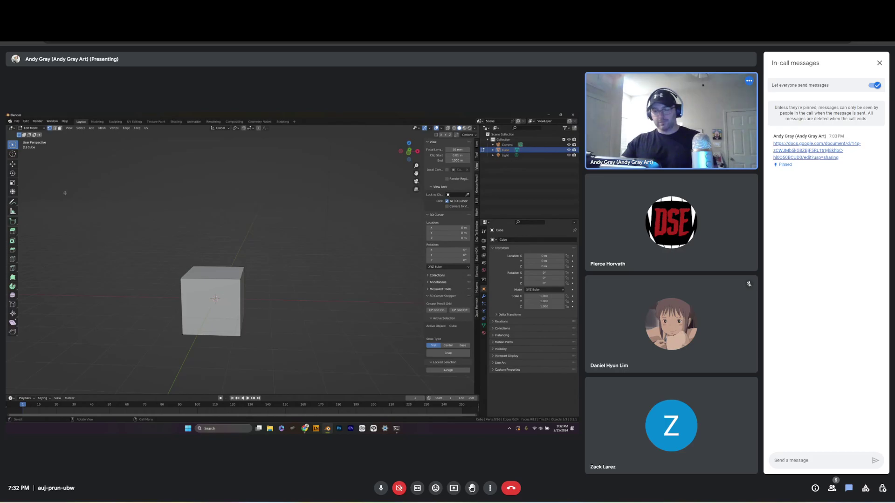
Switch the original cube from Edit Mode to Object Mode
{"action": "key", "text": "ctrl+Tab"}
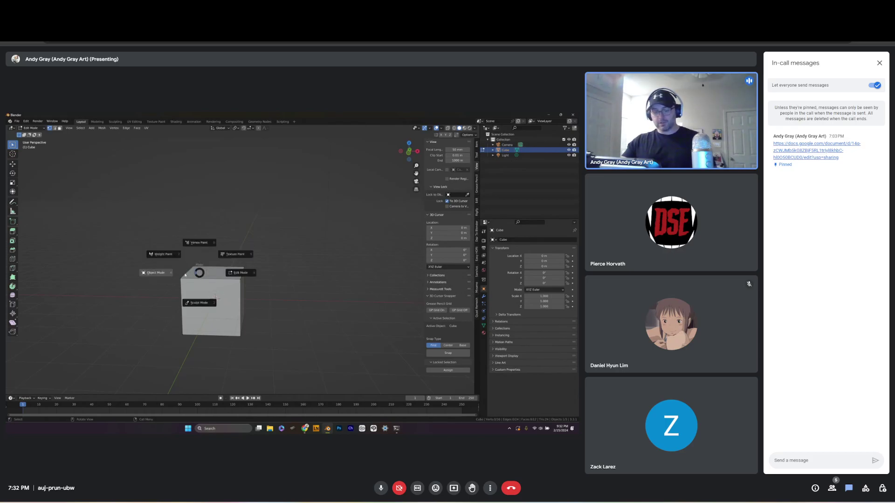
{"action": "left_click", "coordinate": [191, 279]}
{"action": "key", "text": "Tab"}
{"action": "key", "text": "Tab"}
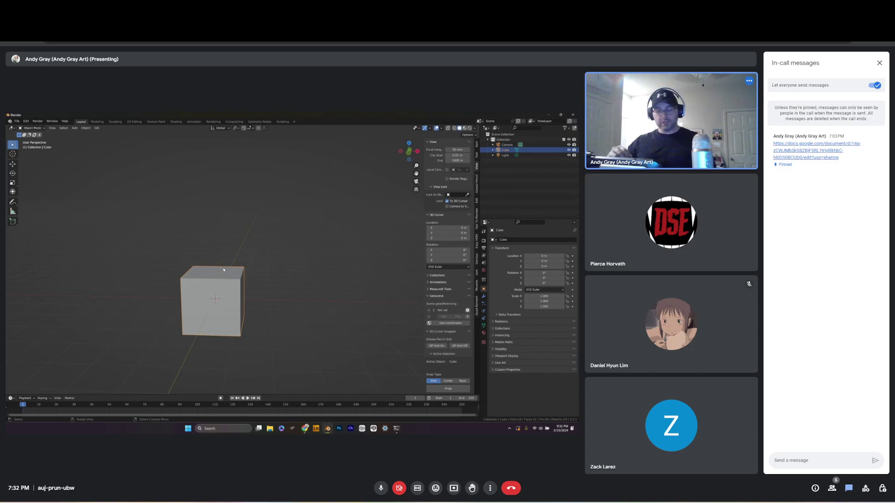
Examine the object types that can be added in Object Mode, including the surface, camera and mesh entries
{"action": "key", "text": "shift+a"}
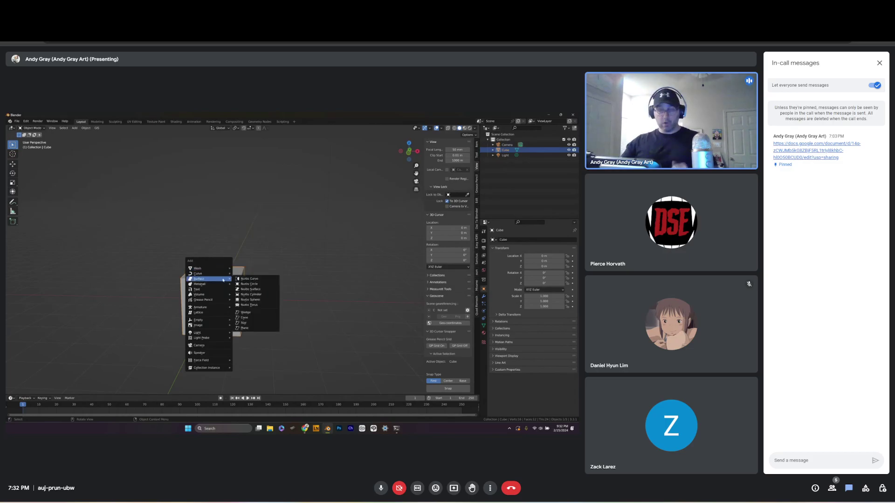
{"action": "mouse_move", "coordinate": [219, 308]}
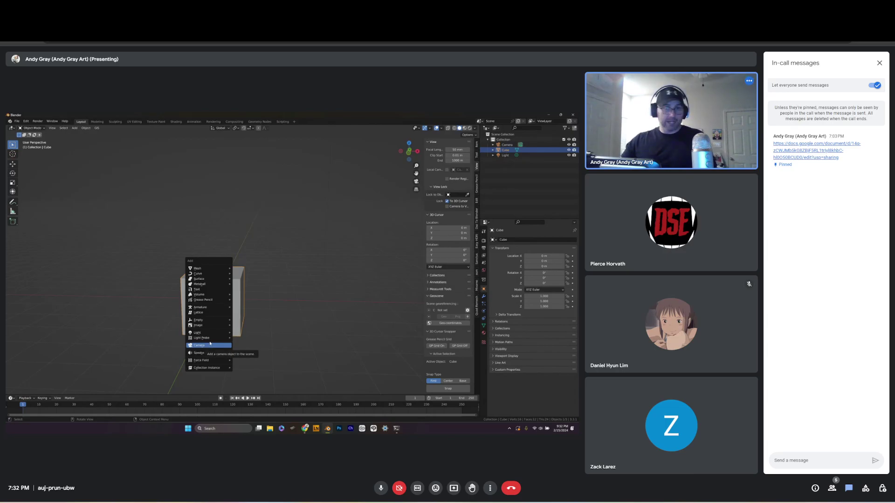
{"action": "mouse_move", "coordinate": [216, 271]}
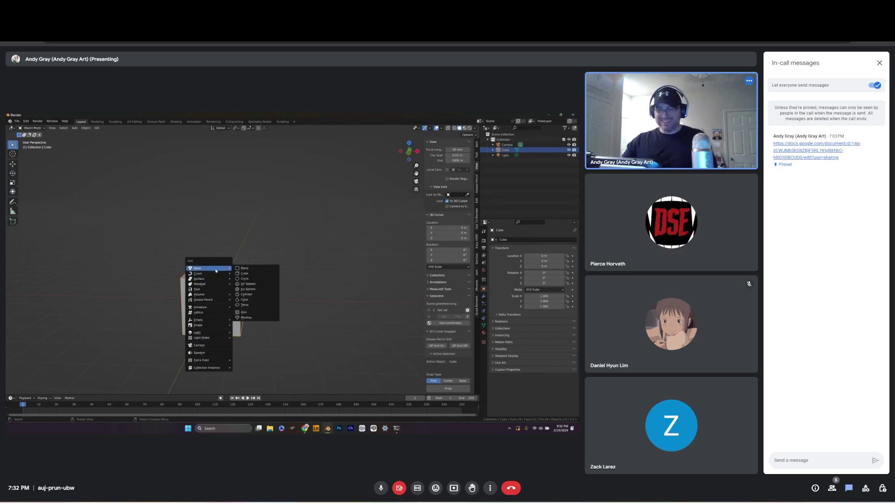
{"action": "left_click", "coordinate": [256, 247]}
{"action": "left_click", "coordinate": [191, 281]}
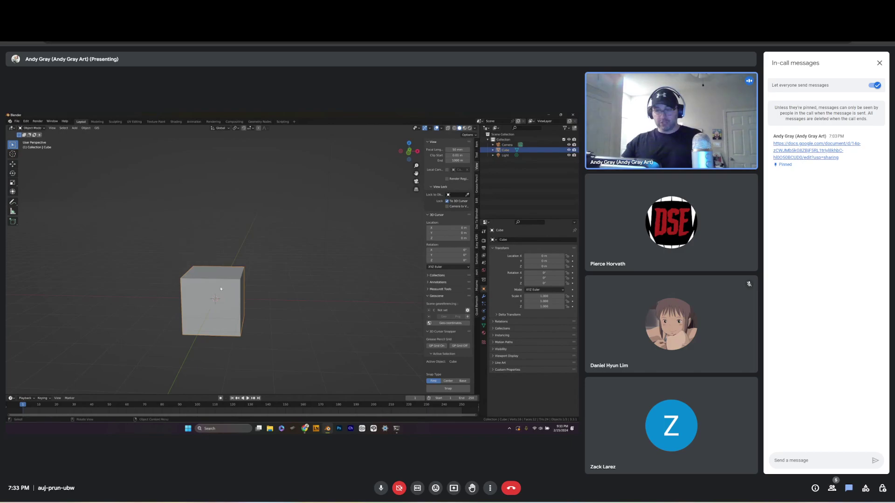
Delete the default cube from the scene
{"action": "key", "text": "x"}
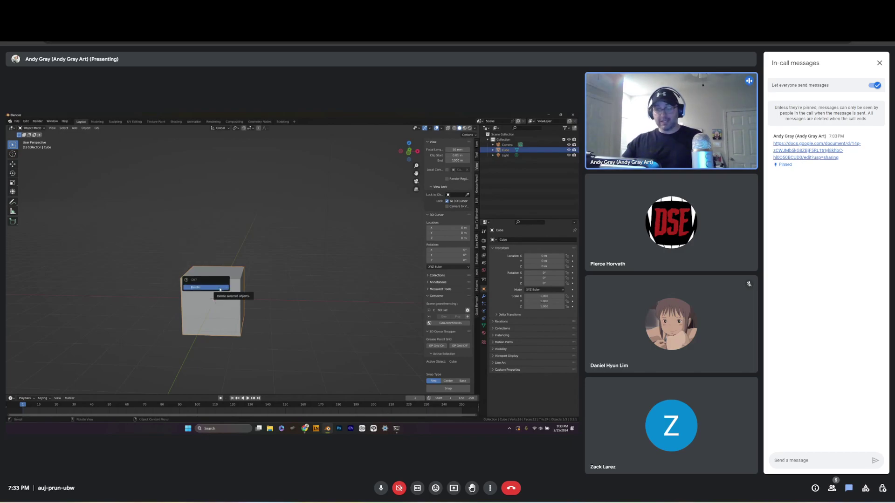
{"action": "left_click", "coordinate": [219, 289]}
{"action": "middle_click_drag", "start_coordinate": [221, 292], "coordinate": [221, 298]}
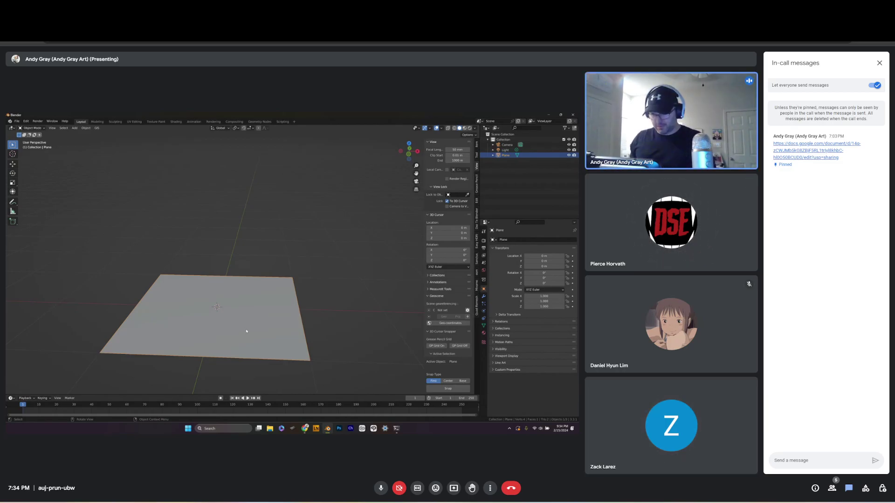
In the top orthographic view, set the plane's X and Y dimensions to 10 m and frame it
{"action": "key", "text": "KP_7"}
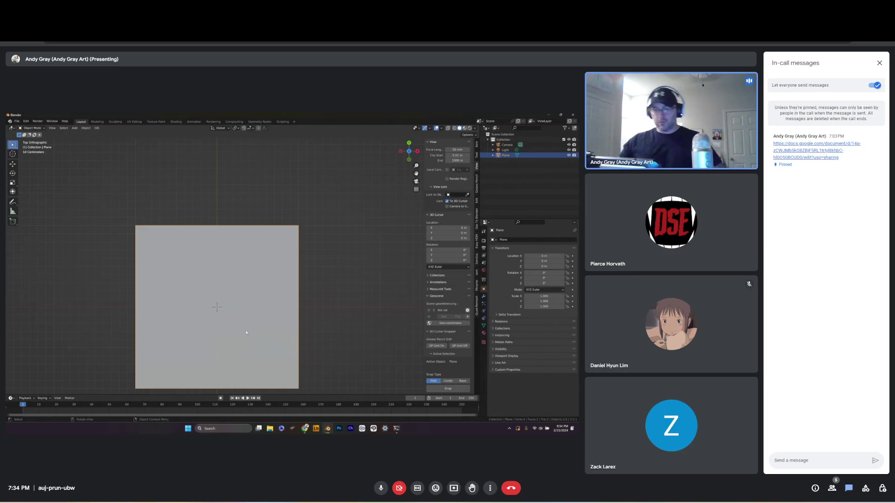
{"action": "middle_click_drag", "start_coordinate": [246, 331], "coordinate": [263, 301], "text": "shift"}
{"action": "scroll", "coordinate": [263, 303], "scroll_direction": "up", "scroll_amount": 3}
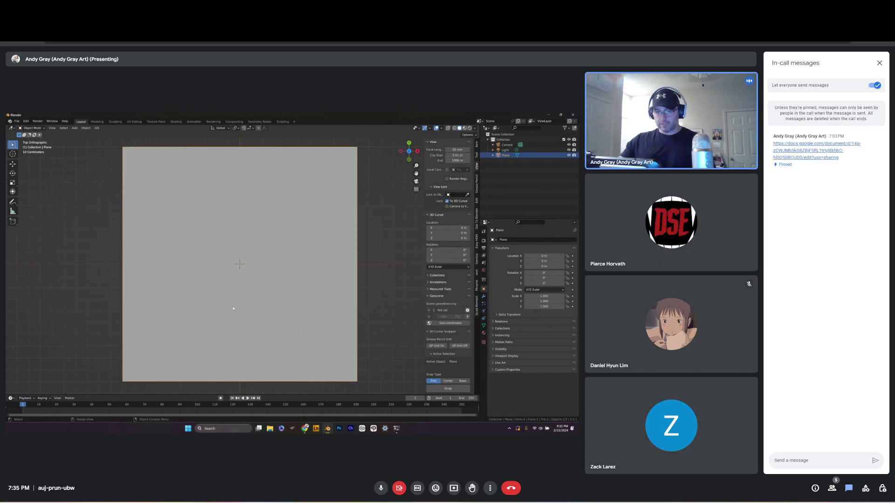
{"action": "scroll", "coordinate": [233, 309], "scroll_direction": "down", "scroll_amount": 2}
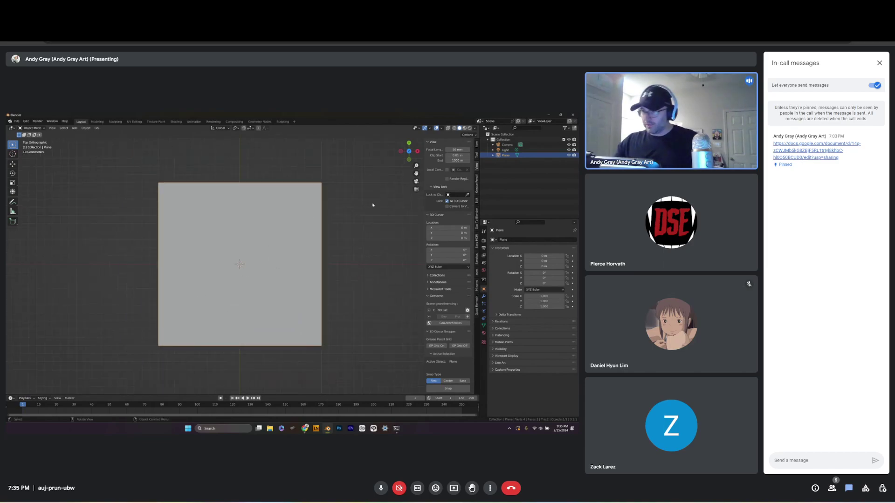
{"action": "left_click", "coordinate": [477, 146]}
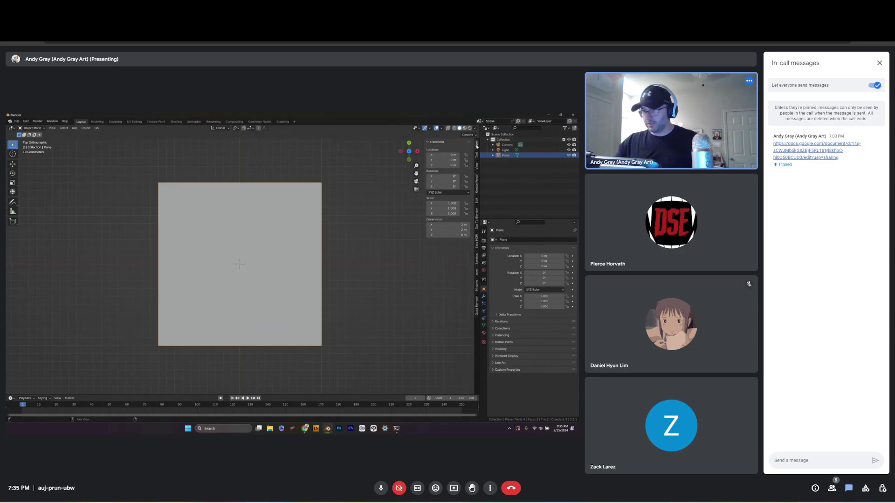
{"action": "left_click", "coordinate": [458, 225]}
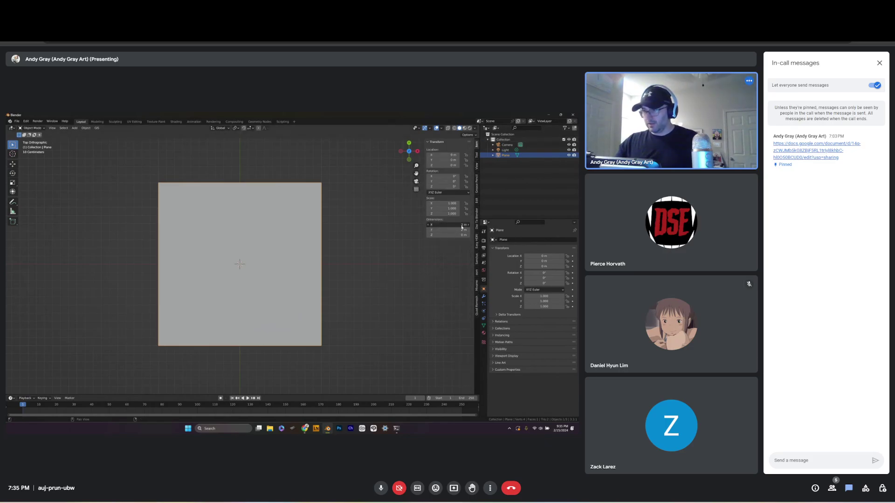
{"action": "type", "text": "10"}
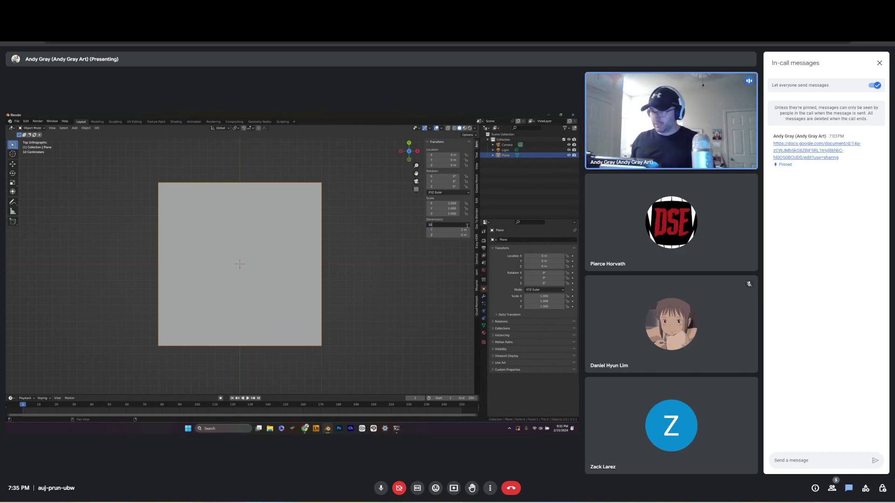
{"action": "key", "text": "Return"}
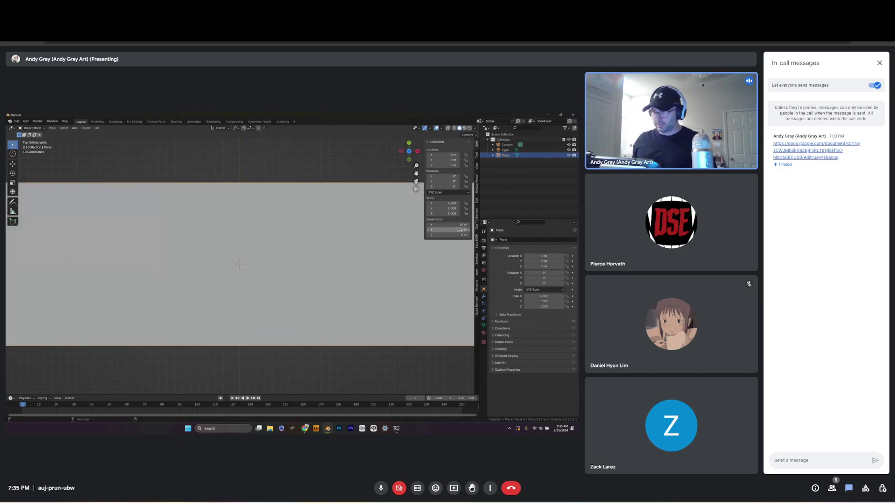
{"action": "left_click", "coordinate": [461, 230]}
{"action": "type", "text": "10"}
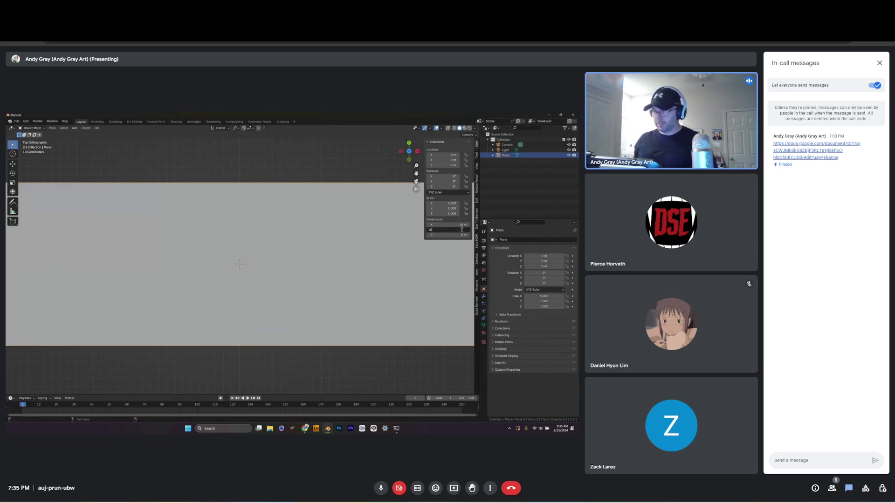
{"action": "key", "text": "Return"}
{"action": "key", "text": "KP_Decimal"}
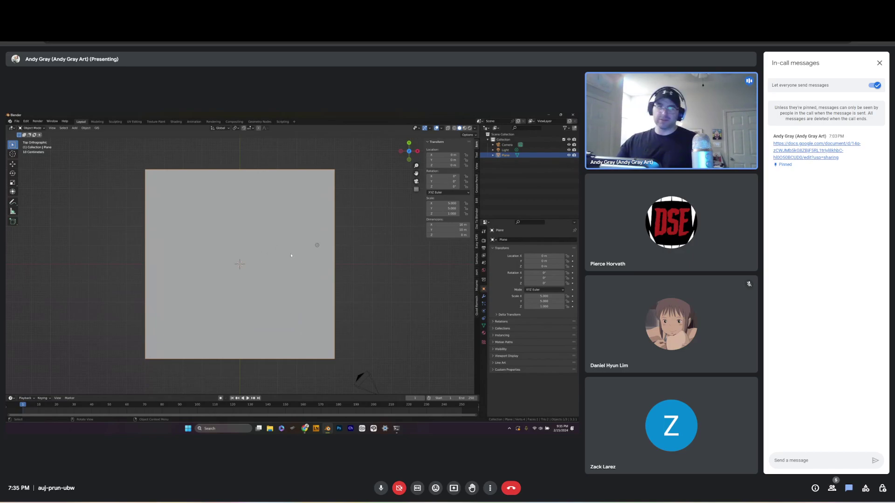
{"action": "scroll", "coordinate": [291, 256], "scroll_direction": "up", "scroll_amount": 1}
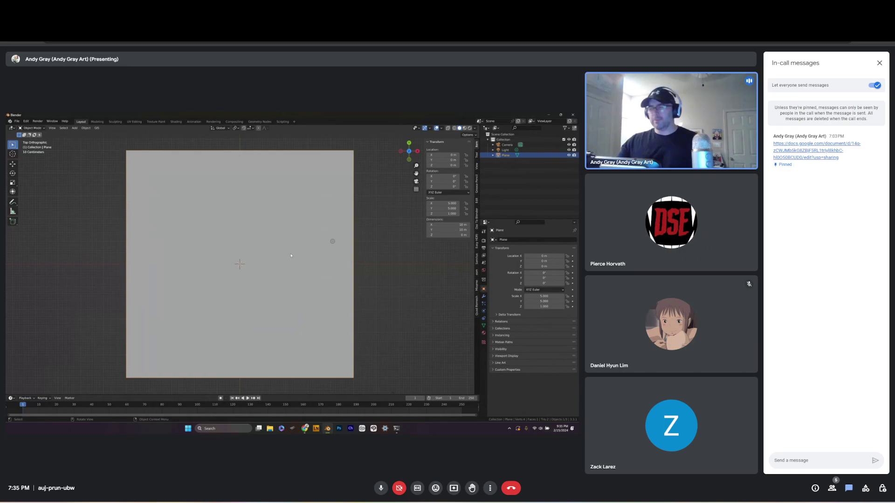
{"action": "scroll", "coordinate": [290, 256], "scroll_direction": "up", "scroll_amount": 1}
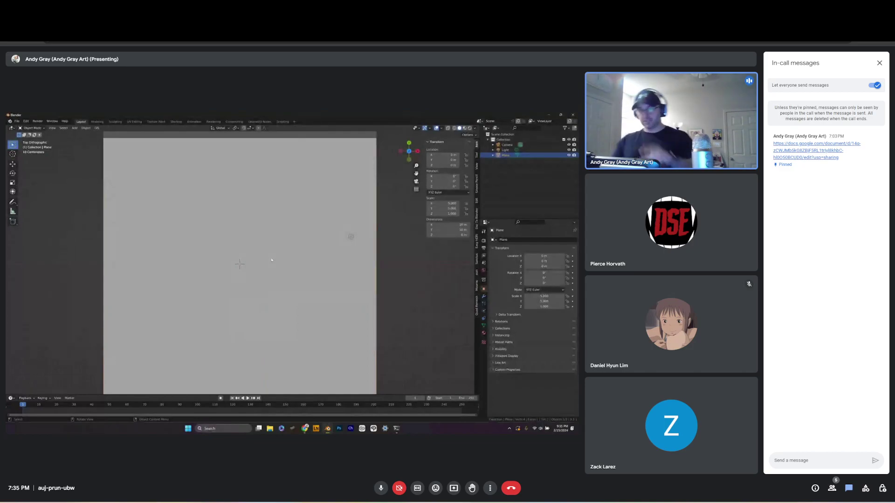
{"action": "scroll", "coordinate": [259, 258], "scroll_direction": "down", "scroll_amount": 1}
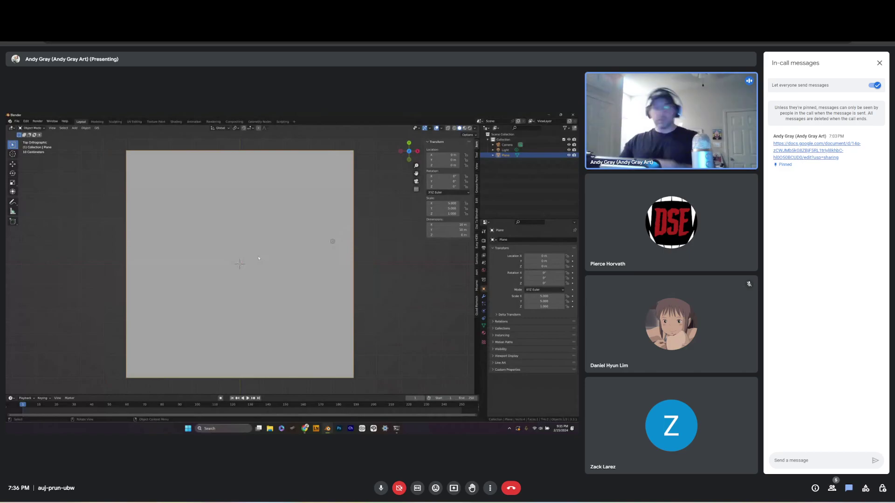
{"action": "scroll", "coordinate": [258, 258], "scroll_direction": "down", "scroll_amount": 1}
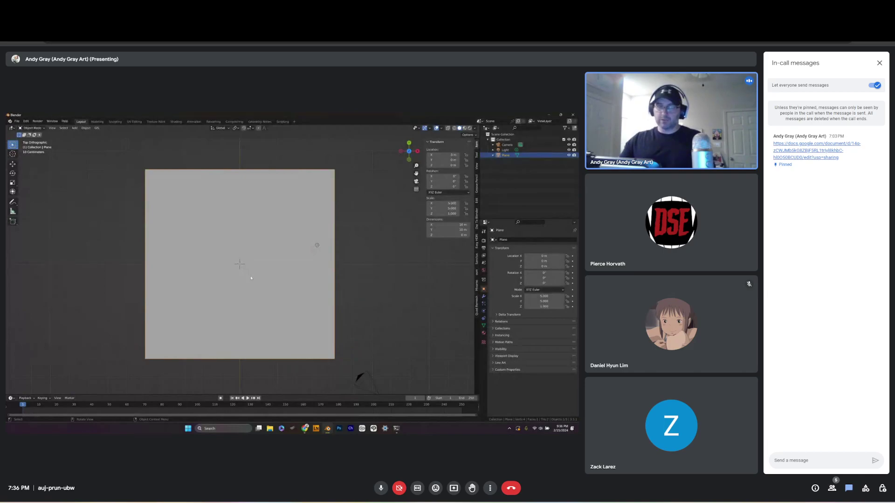
{"action": "scroll", "coordinate": [250, 279], "scroll_direction": "down", "scroll_amount": 1}
{"action": "scroll", "coordinate": [251, 279], "scroll_direction": "up", "scroll_amount": 3}
{"action": "scroll", "coordinate": [251, 280], "scroll_direction": "down", "scroll_amount": 1}
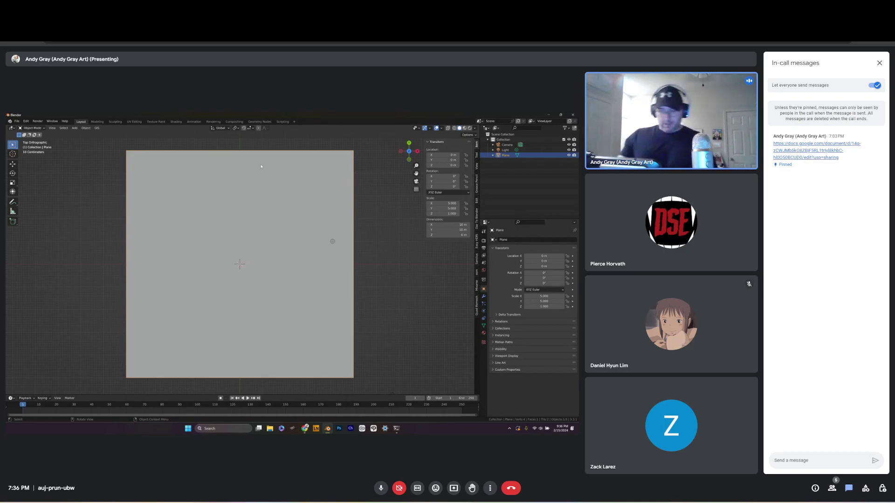
Add a blank Grease Pencil object to the scene
{"action": "key", "text": "shift+a"}
{"action": "mouse_move", "coordinate": [250, 271]}
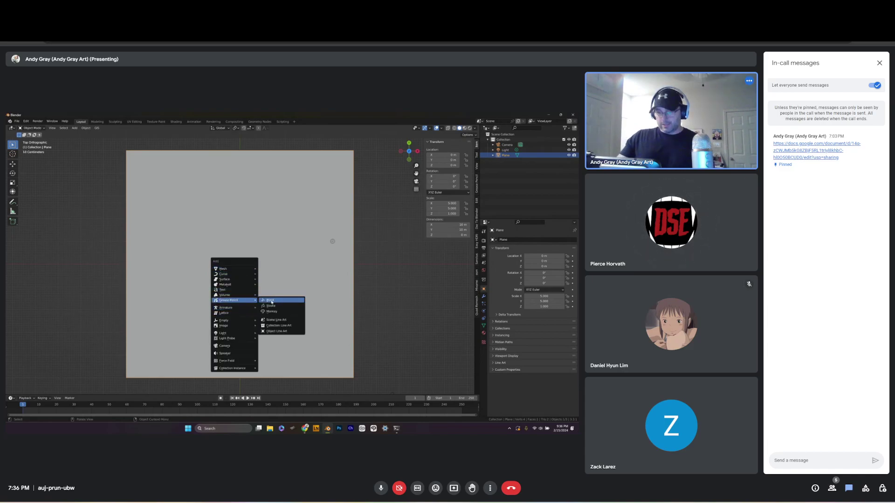
{"action": "left_click", "coordinate": [270, 301]}
{"action": "scroll", "coordinate": [253, 283], "scroll_direction": "up", "scroll_amount": 2}
{"action": "middle_click_drag", "start_coordinate": [253, 283], "coordinate": [254, 257]}
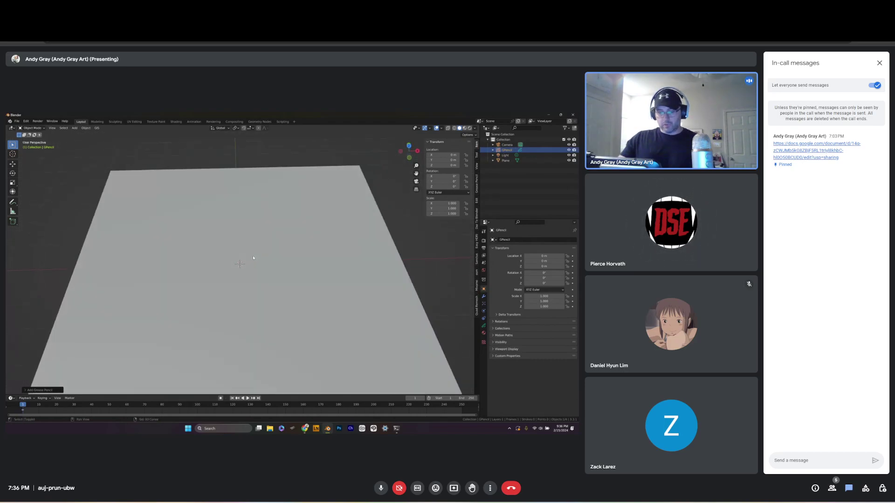
{"action": "key", "text": "shift+a"}
{"action": "mouse_move", "coordinate": [251, 267]}
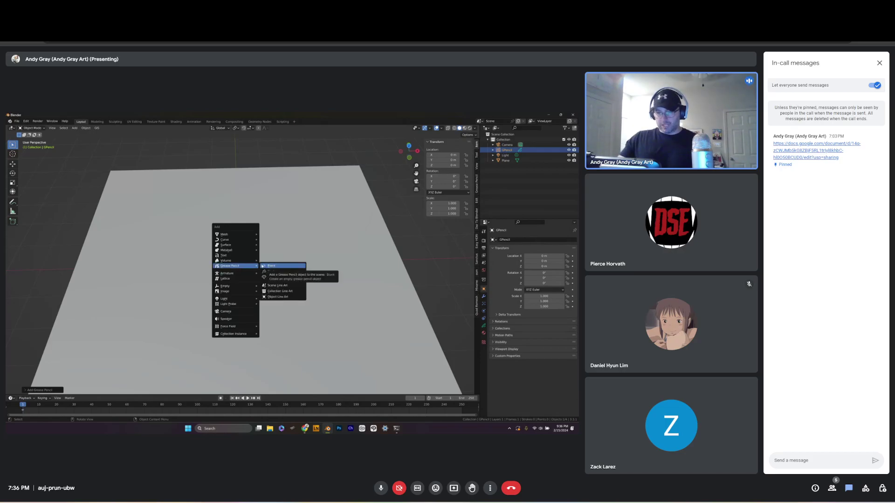
{"action": "key", "text": "Escape"}
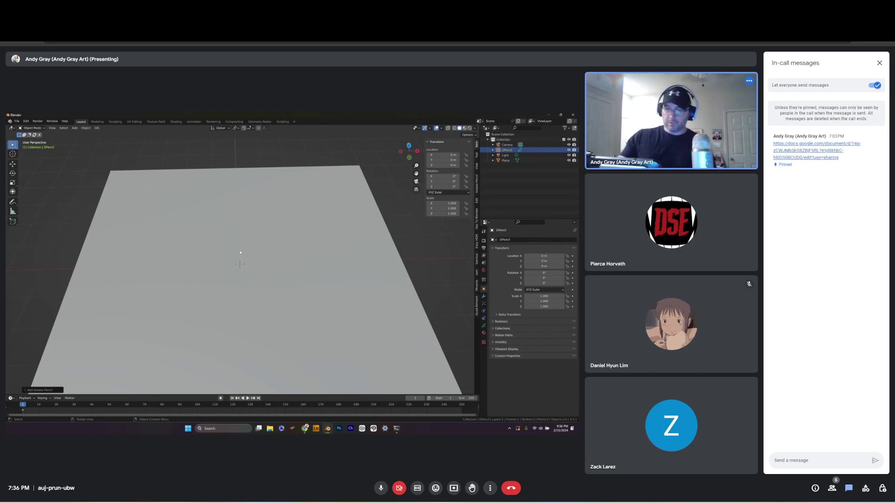
Switch the Grease Pencil object to Draw Mode and try selecting the plane, light and camera from there
{"action": "key", "text": "ctrl+Tab"}
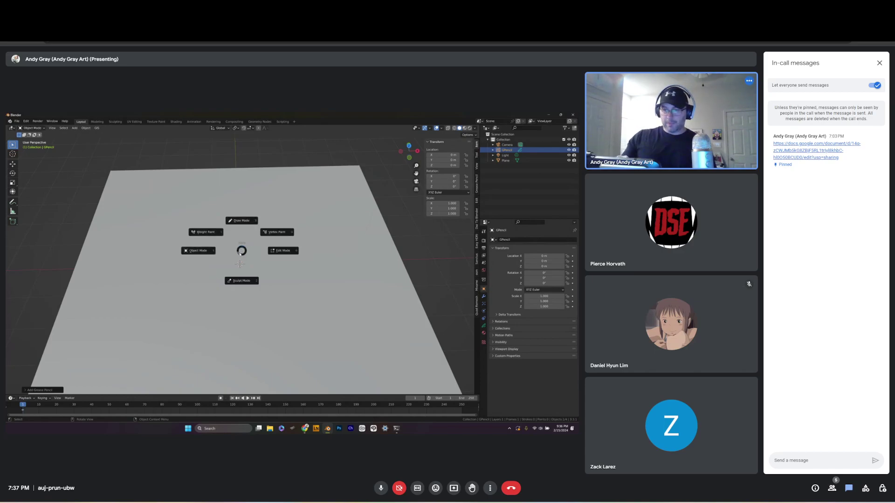
{"action": "left_click", "coordinate": [247, 221]}
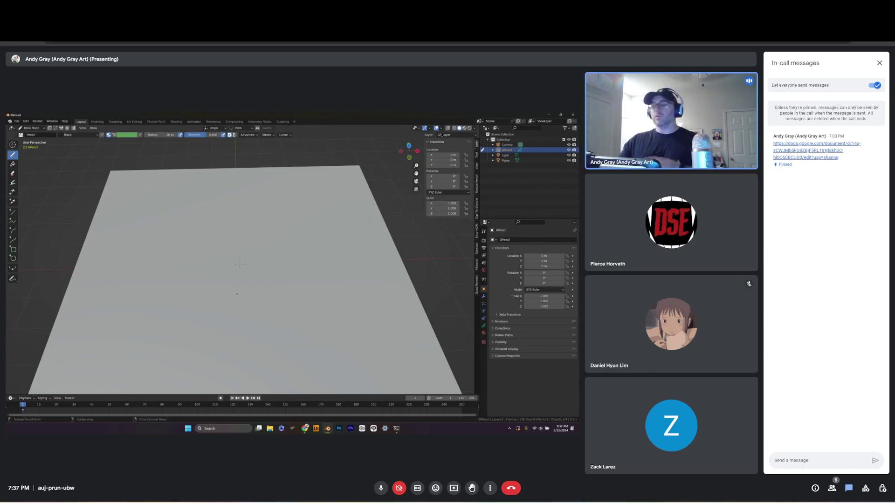
{"action": "left_click", "coordinate": [505, 161]}
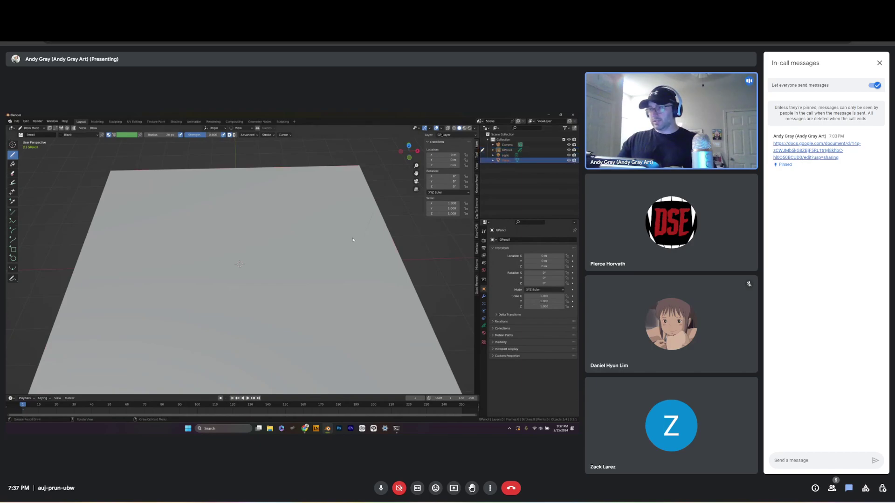
{"action": "scroll", "coordinate": [344, 261], "scroll_direction": "down", "scroll_amount": 3}
{"action": "scroll", "coordinate": [373, 270], "scroll_direction": "up", "scroll_amount": 1}
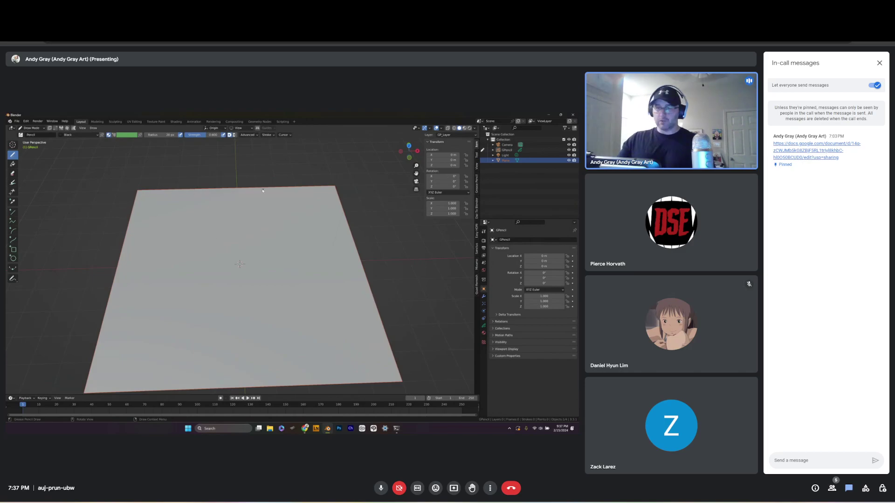
{"action": "left_click", "coordinate": [506, 155]}
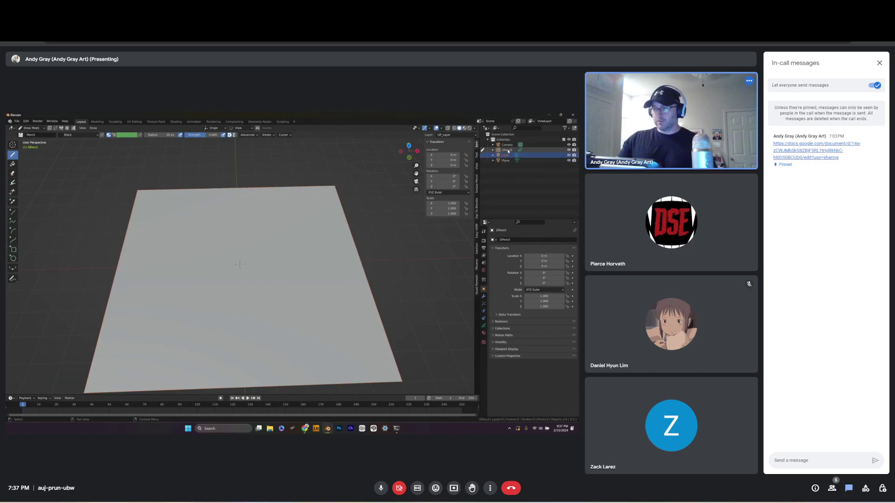
{"action": "left_click", "coordinate": [507, 151]}
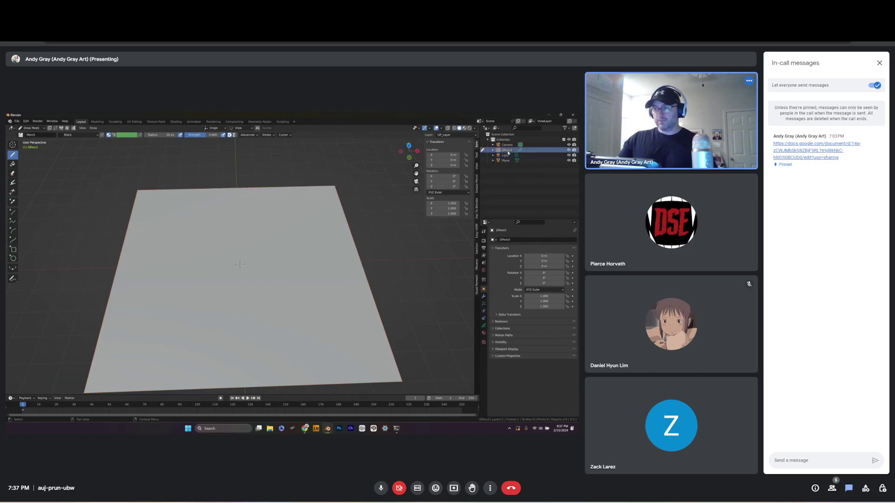
{"action": "left_click", "coordinate": [507, 145], "text": "ctrl"}
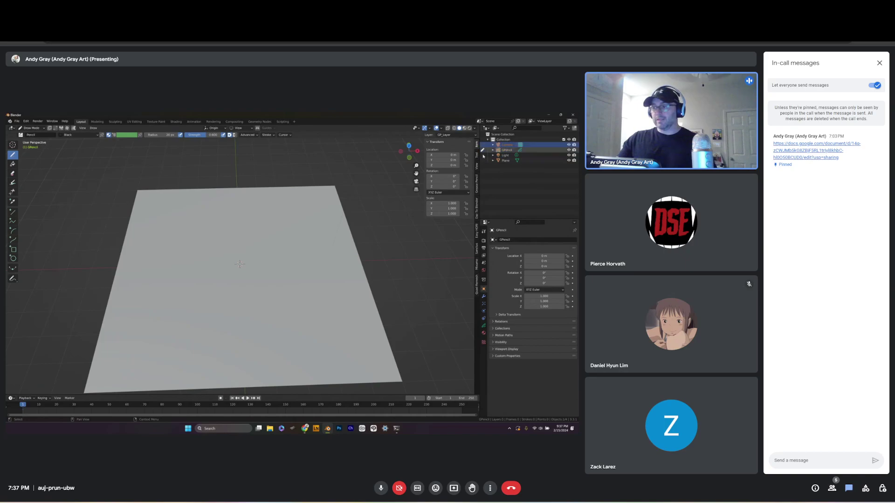
Return to Object Mode and select the plane and the light in turn
{"action": "key", "text": "ctrl+Tab"}
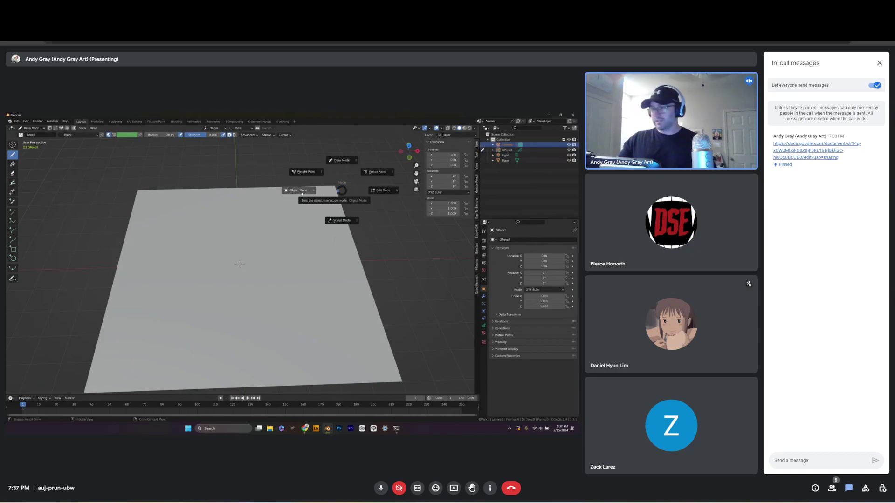
{"action": "left_click", "coordinate": [303, 192]}
{"action": "left_click", "coordinate": [505, 161]}
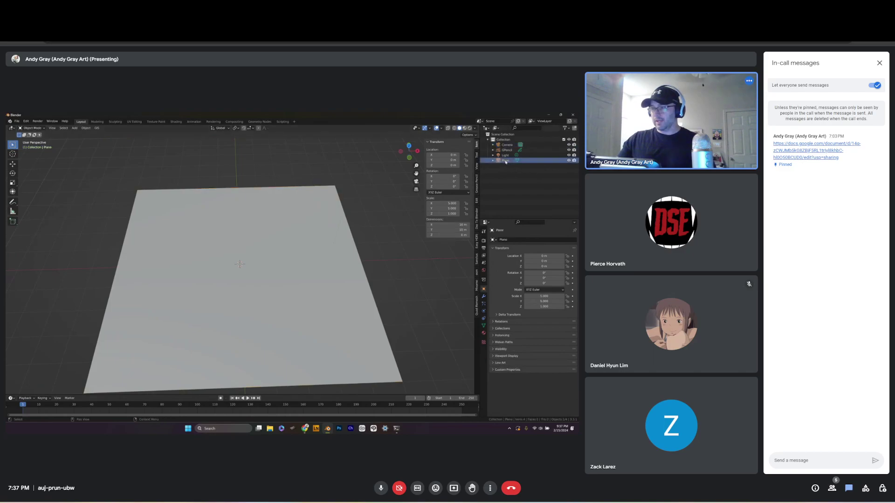
{"action": "left_click", "coordinate": [507, 155]}
{"action": "left_click", "coordinate": [508, 150]}
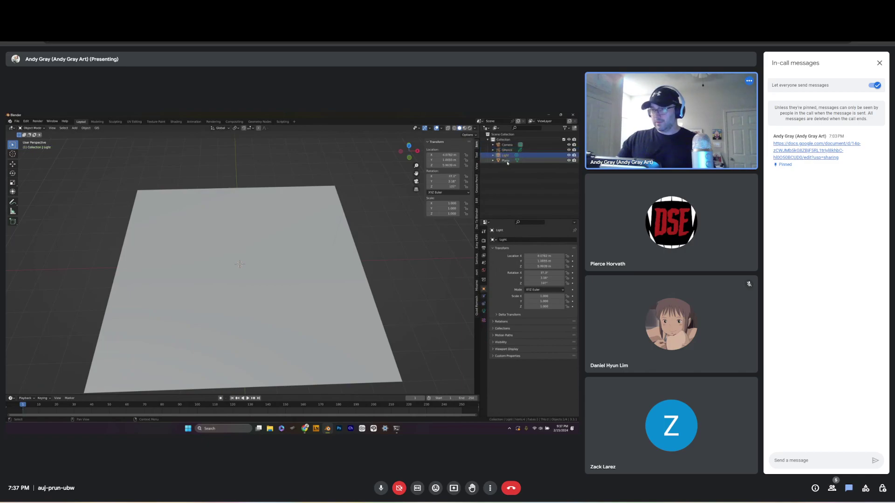
{"action": "left_click", "coordinate": [506, 160]}
Select the Grease Pencil object and switch it to Draw Mode
{"action": "left_click", "coordinate": [507, 150]}
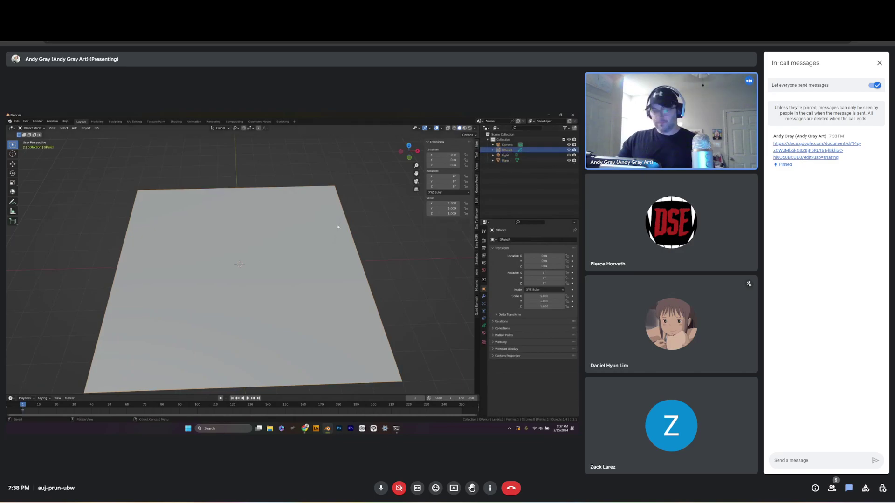
{"action": "key", "text": "ctrl+Tab"}
{"action": "left_click", "coordinate": [335, 206]}
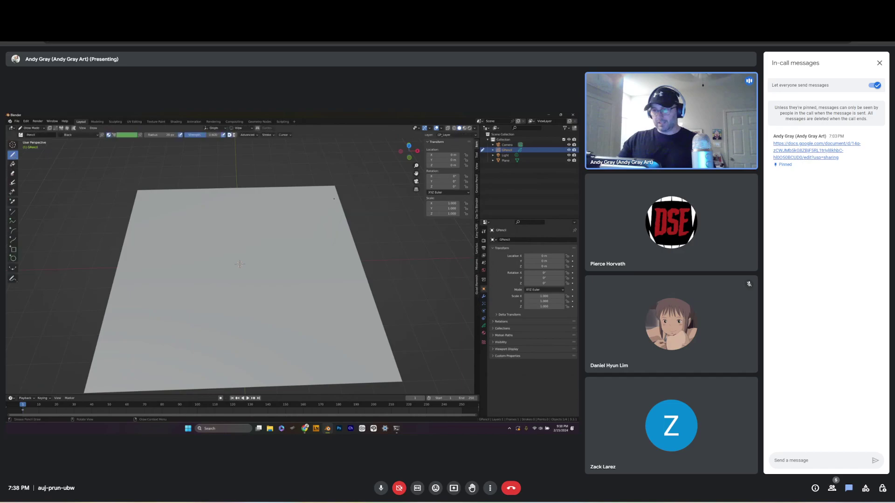
Draw a small arched test stroke near the plane's centre, inspect it from another angle and undo it
{"action": "mouse_move", "coordinate": [230, 263]}
{"action": "left_mouse_down"}
{"action": "mouse_move", "coordinate": [235, 244]}
{"action": "mouse_move", "coordinate": [254, 241]}
{"action": "left_mouse_up"}
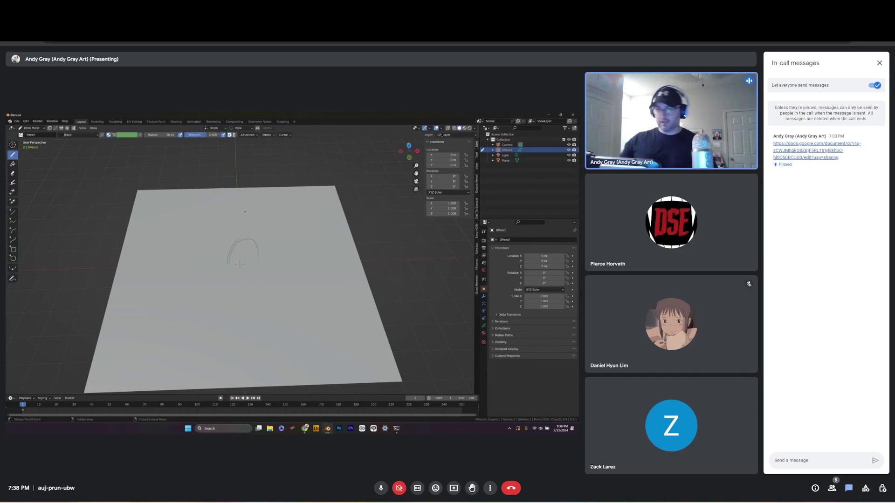
{"action": "mouse_move", "coordinate": [149, 243]}
{"action": "middle_mouse_down"}
{"action": "mouse_move", "coordinate": [274, 262]}
{"action": "mouse_move", "coordinate": [261, 294]}
{"action": "middle_mouse_up"}
{"action": "key", "text": "ctrl+z"}
{"action": "scroll", "coordinate": [266, 293], "scroll_direction": "up", "scroll_amount": 2}
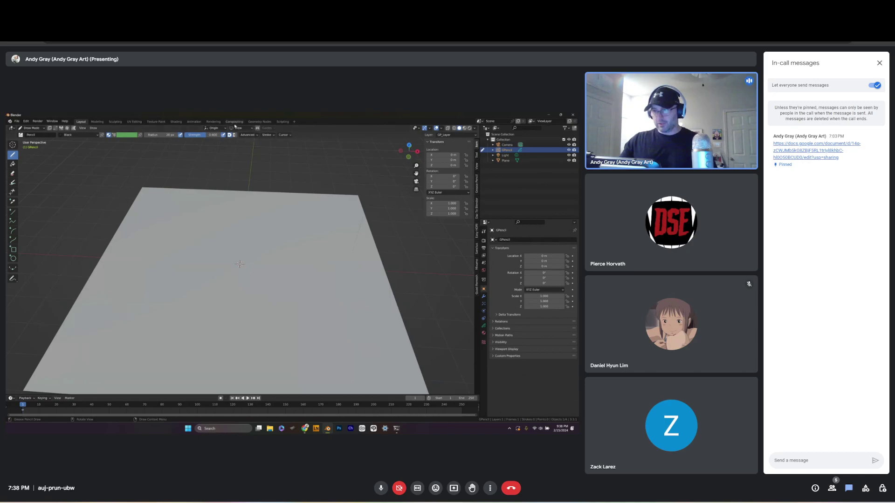
{"action": "middle_click_drag", "start_coordinate": [236, 274], "coordinate": [252, 264]}
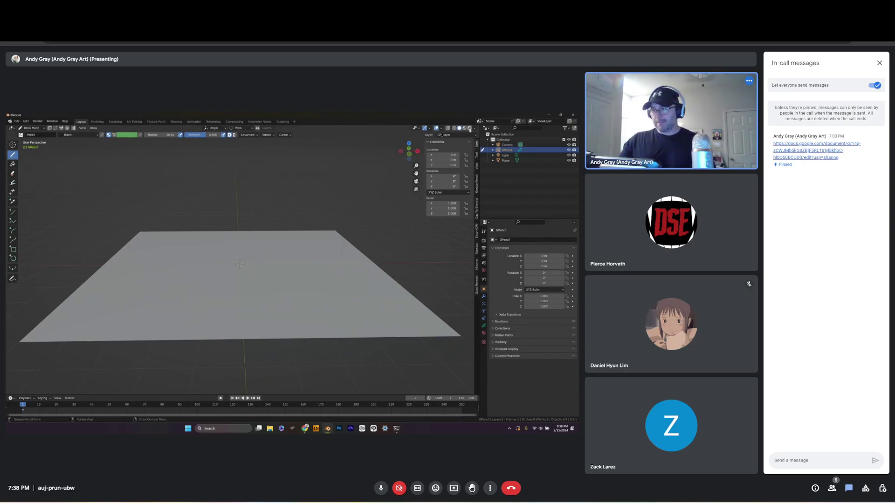
Enable the Canvas grid overlay for Grease Pencil drawing and adjust its opacity
{"action": "left_click", "coordinate": [443, 130]}
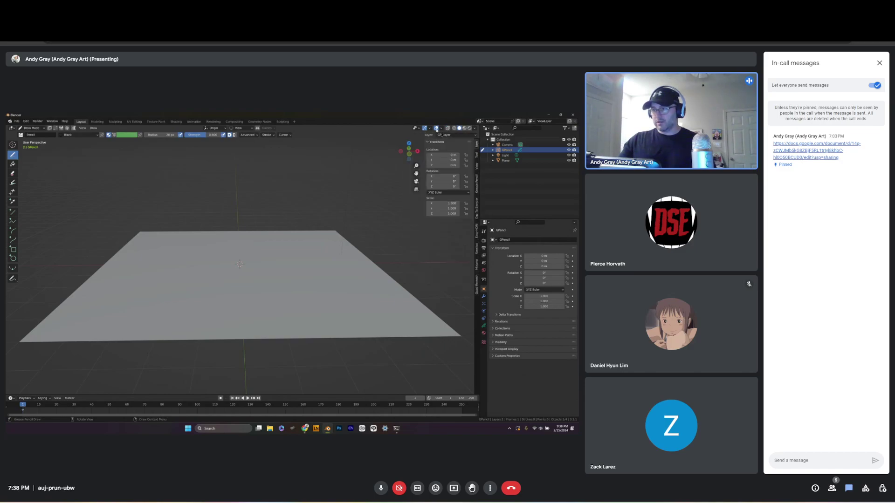
{"action": "left_click", "coordinate": [442, 129]}
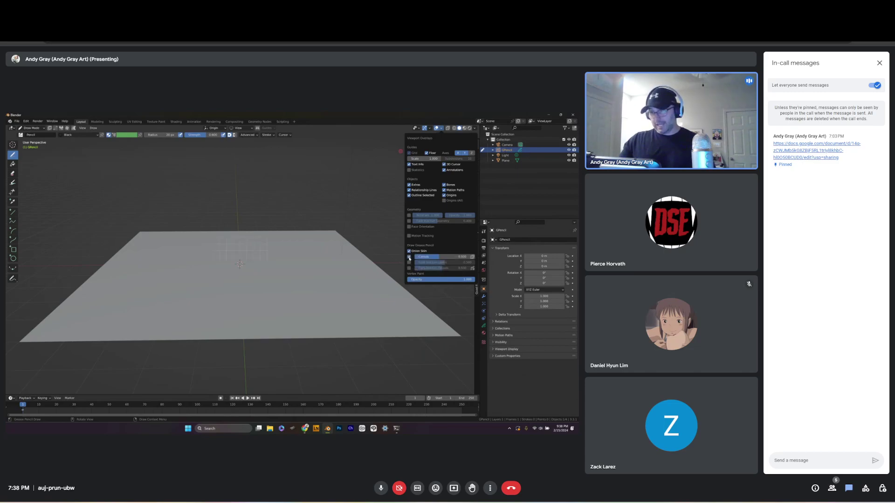
{"action": "middle_click_drag", "start_coordinate": [278, 264], "coordinate": [233, 232]}
{"action": "left_click", "coordinate": [441, 128]}
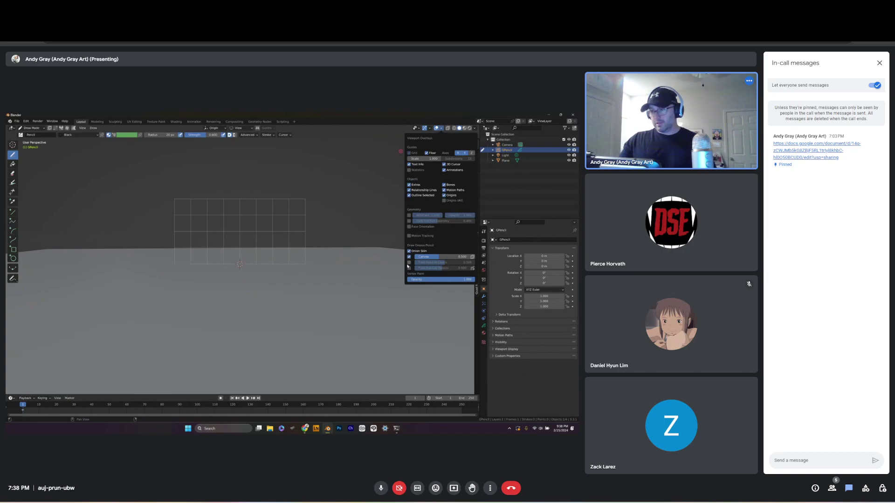
{"action": "mouse_move", "coordinate": [438, 259]}
{"action": "left_mouse_down"}
{"action": "mouse_move", "coordinate": [455, 259]}
{"action": "mouse_move", "coordinate": [440, 260]}
{"action": "left_mouse_up"}
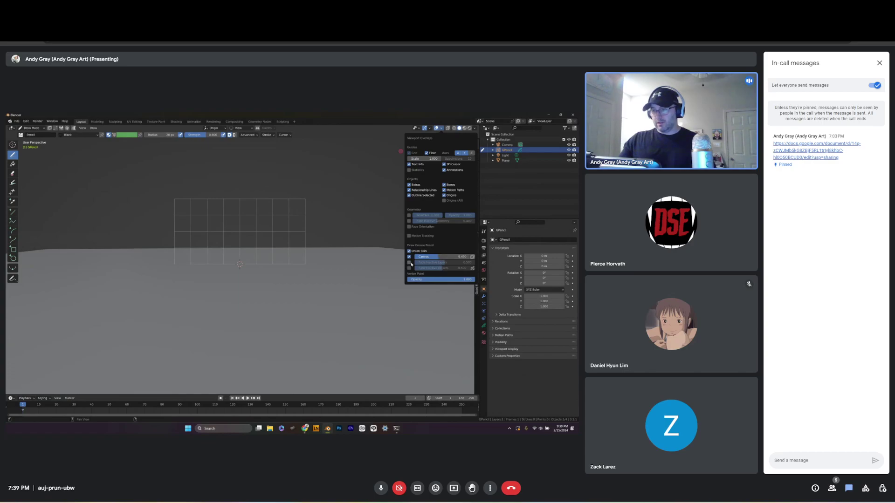
Try the fade overlays for inactive layers and inactive objects, and turn both off again
{"action": "left_click", "coordinate": [409, 263]}
{"action": "left_click", "coordinate": [410, 269]}
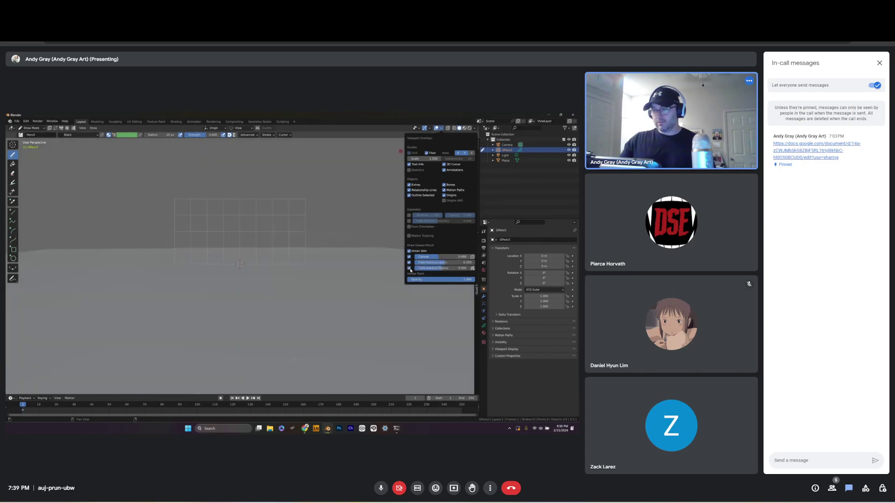
{"action": "left_click", "coordinate": [410, 269]}
{"action": "left_click", "coordinate": [409, 263]}
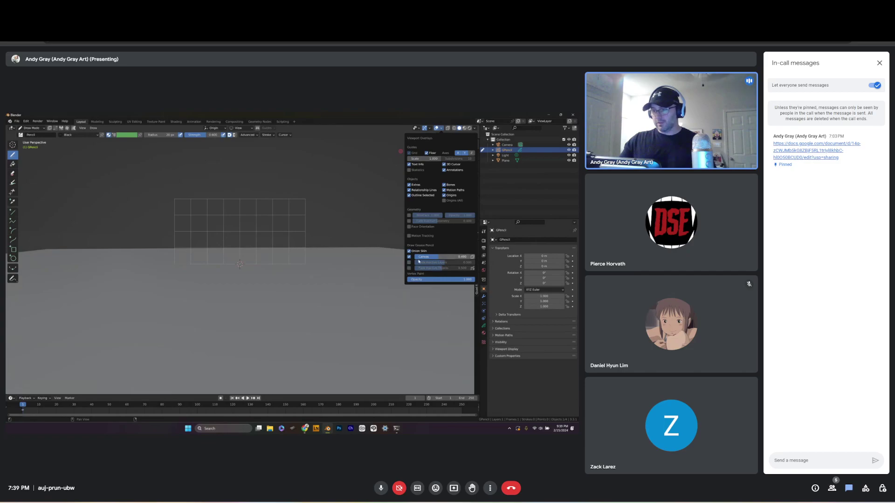
{"action": "key", "text": "n"}
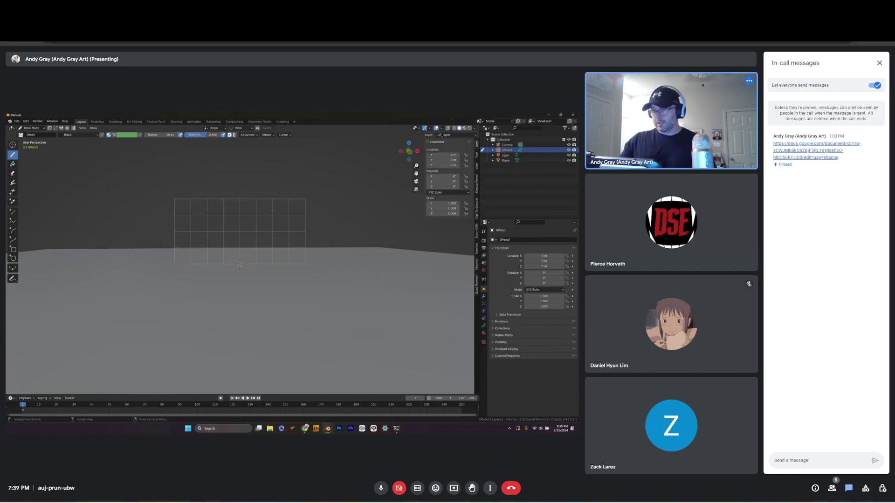
{"action": "middle_click_drag", "start_coordinate": [241, 255], "coordinate": [268, 221]}
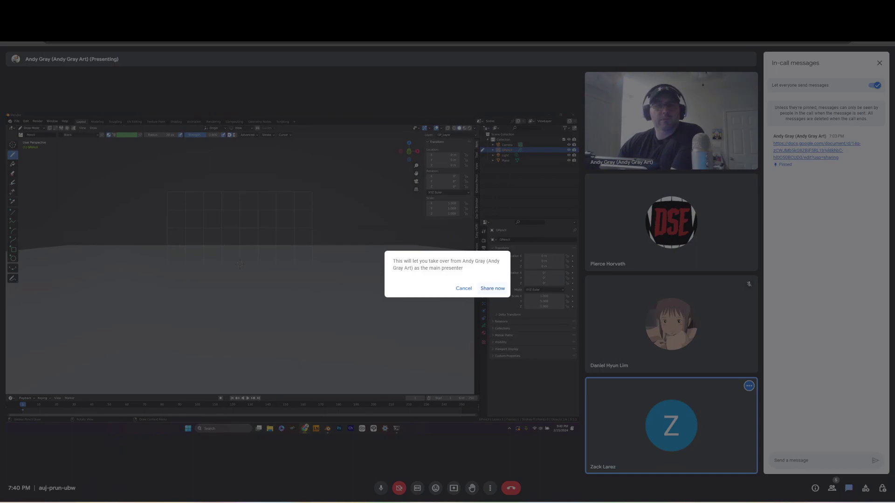
Take over as presenter in the Google Meet call by sharing the Blender window
{"action": "key", "text": "Return"}
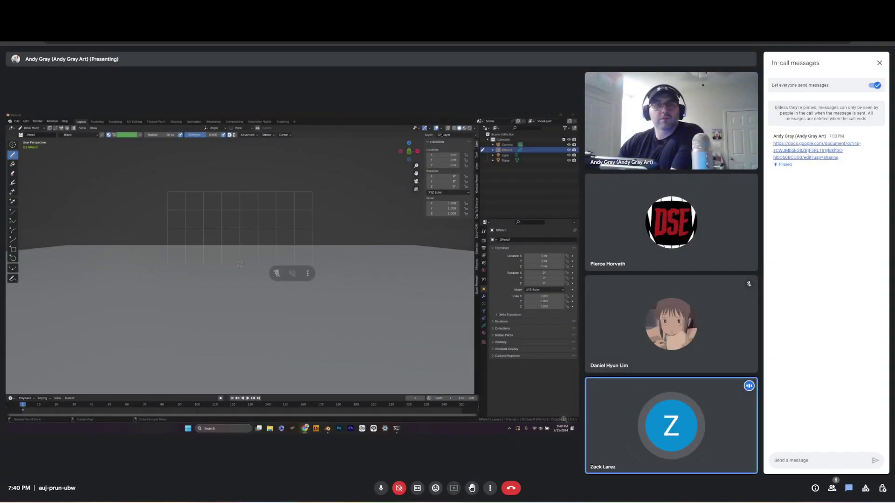
{"action": "left_click", "coordinate": [446, 78]}
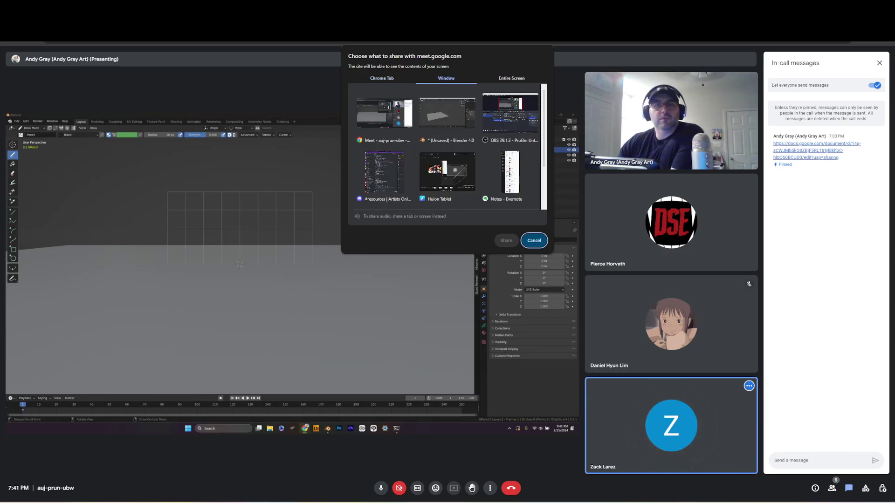
{"action": "left_click", "coordinate": [447, 115]}
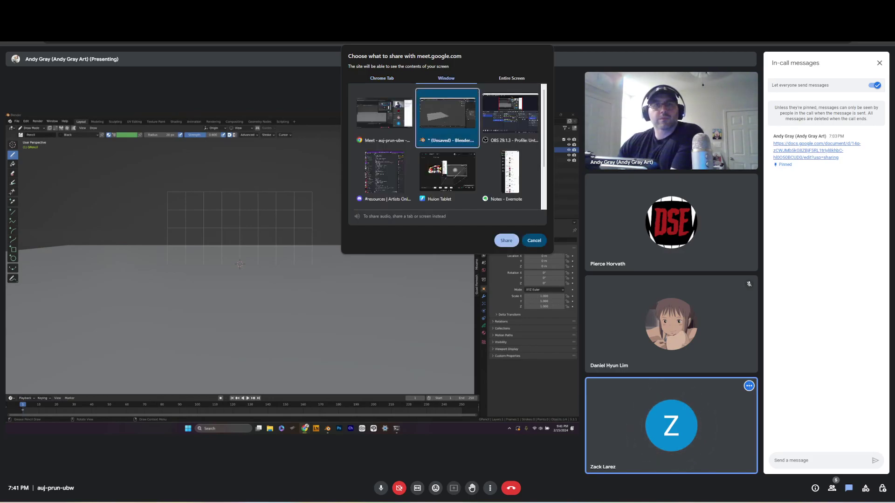
{"action": "left_click", "coordinate": [507, 241]}
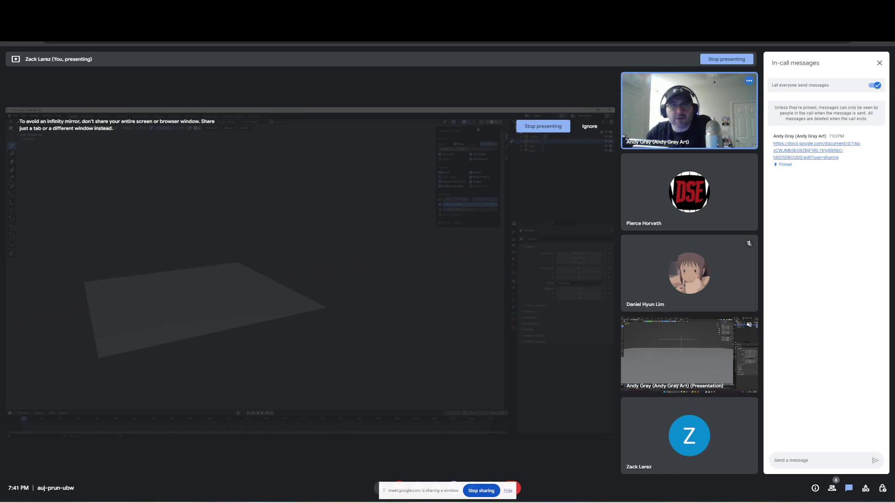
Stop sharing the Blender window in the call and return to the other participant's presentation
{"action": "left_click", "coordinate": [478, 124]}
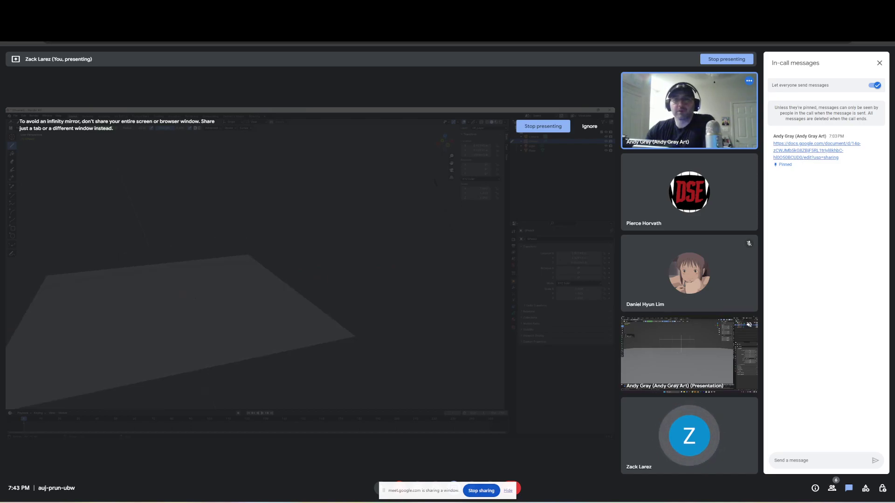
{"action": "left_click", "coordinate": [481, 491]}
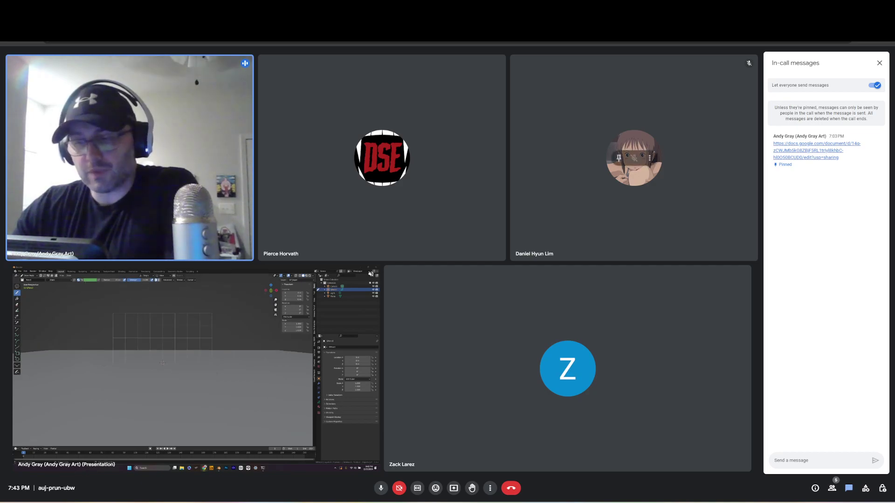
{"action": "left_click", "coordinate": [211, 369]}
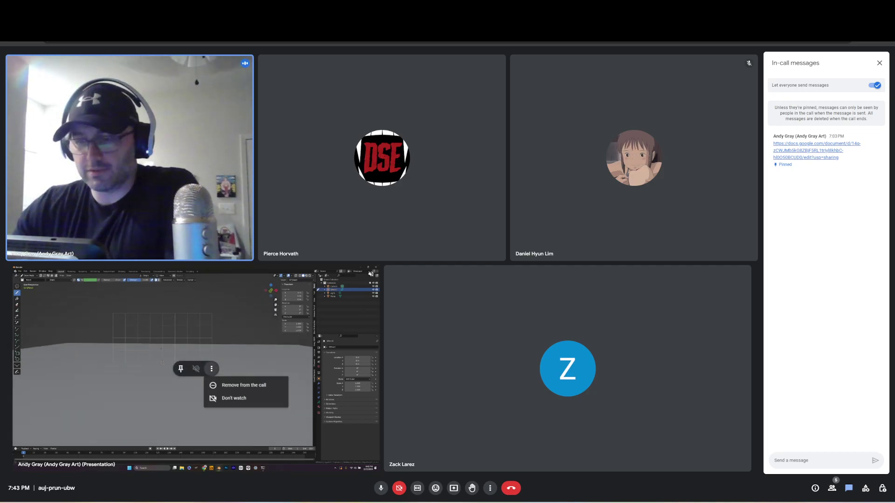
{"action": "key", "text": "Escape"}
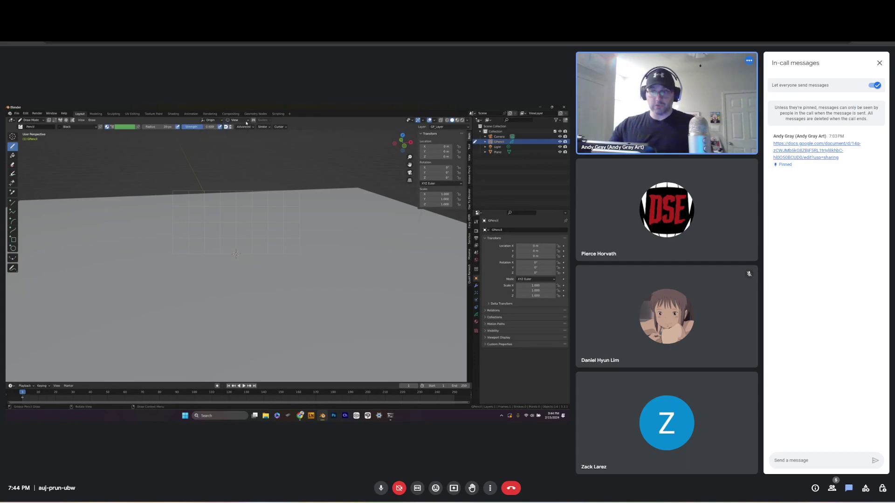
Check the stroke placement options and set the Grease Pencil drawing plane to Front (X-Z)
{"action": "left_click", "coordinate": [221, 122]}
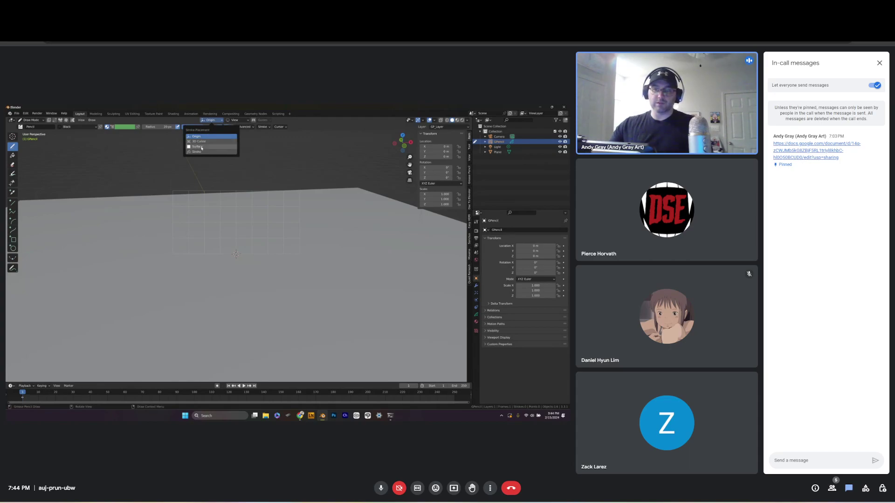
{"action": "mouse_move", "coordinate": [242, 122]}
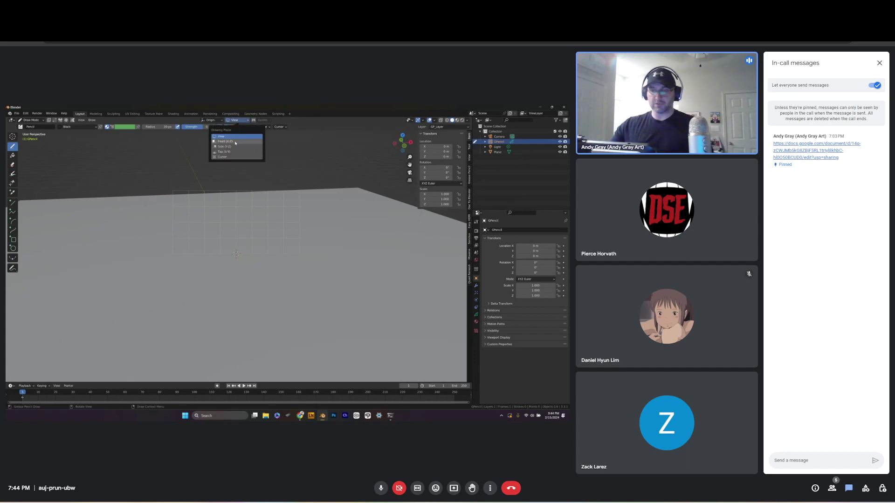
{"action": "left_click", "coordinate": [236, 141]}
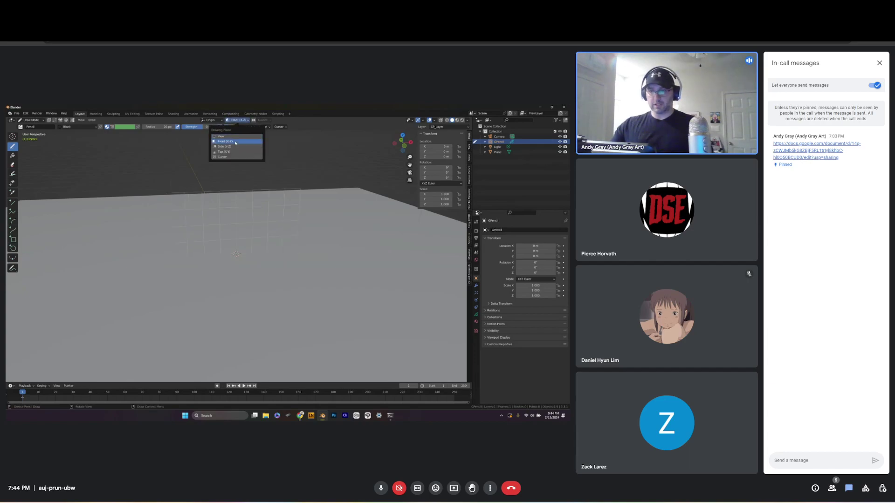
{"action": "middle_click_drag", "start_coordinate": [233, 246], "coordinate": [274, 240]}
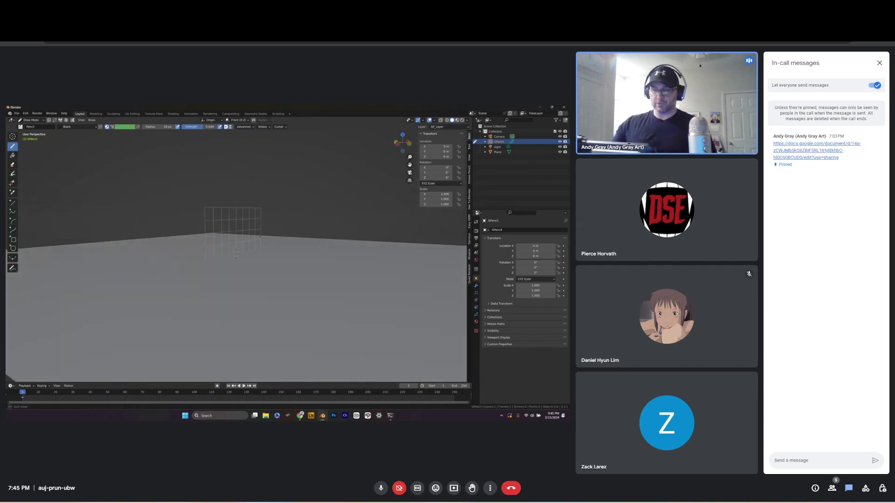
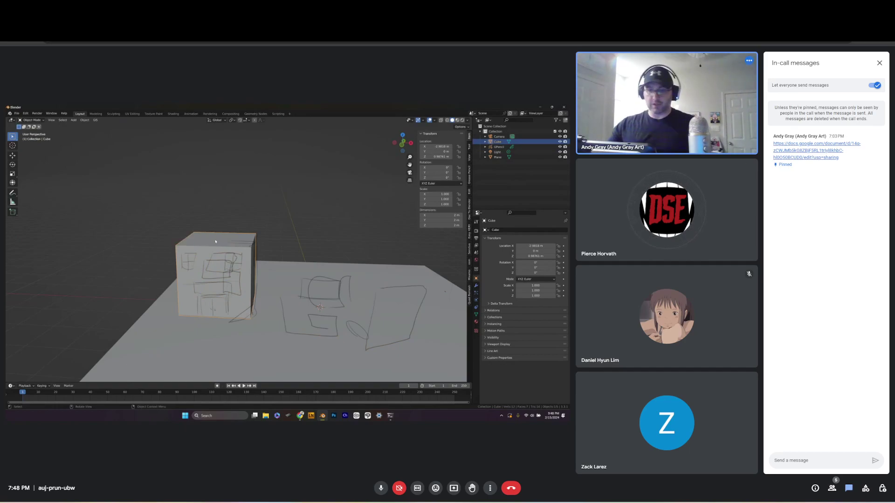
Delete the cube, and select the Grease Pencil object and switch it to Draw Mode
{"action": "key", "text": "x"}
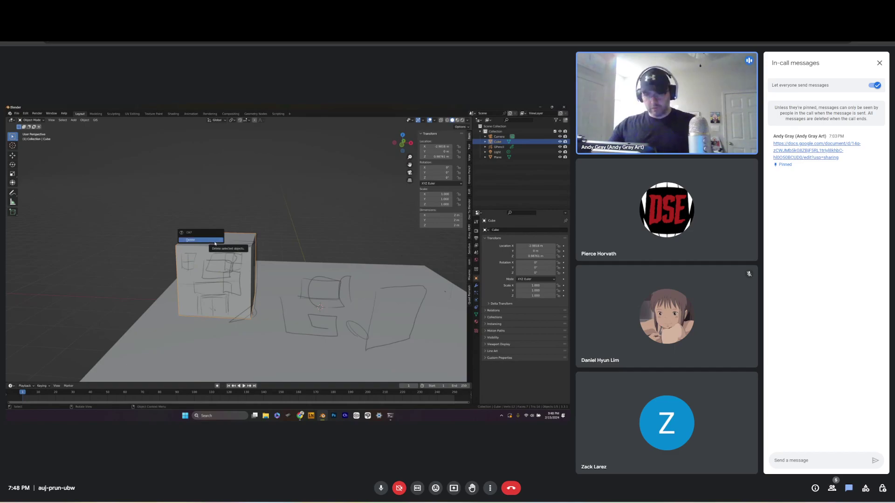
{"action": "left_click", "coordinate": [215, 243]}
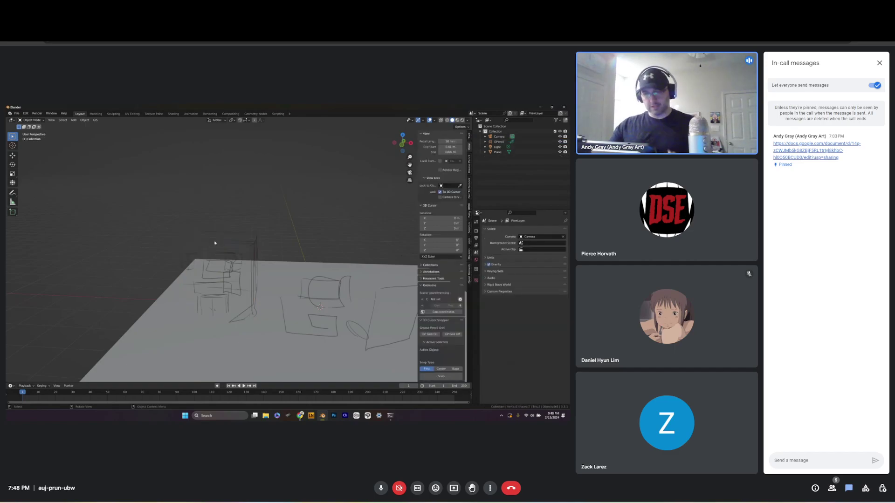
{"action": "left_click", "coordinate": [338, 295]}
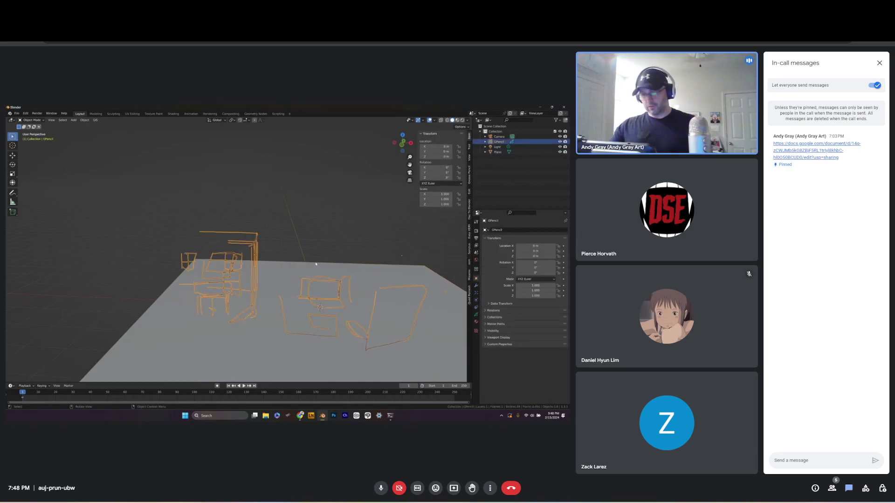
{"action": "key", "text": "ctrl+Tab"}
{"action": "left_click", "coordinate": [313, 232]}
{"action": "mouse_move", "coordinate": [289, 271]}
{"action": "middle_mouse_down"}
{"action": "mouse_move", "coordinate": [266, 290]}
{"action": "mouse_move", "coordinate": [182, 265]}
{"action": "mouse_move", "coordinate": [267, 290]}
{"action": "middle_mouse_up"}
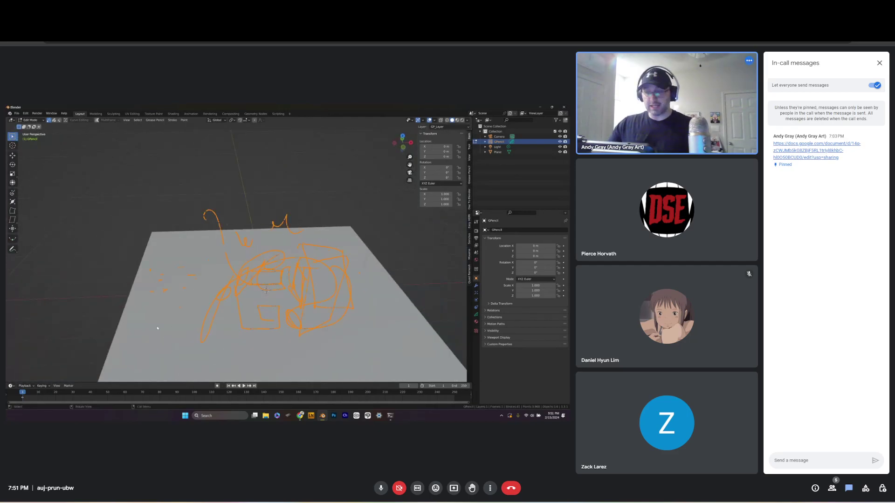
Delete all selected points of the Grease Pencil strokes in Edit Mode to clear the drawing
{"action": "middle_click_drag", "start_coordinate": [230, 267], "coordinate": [191, 249]}
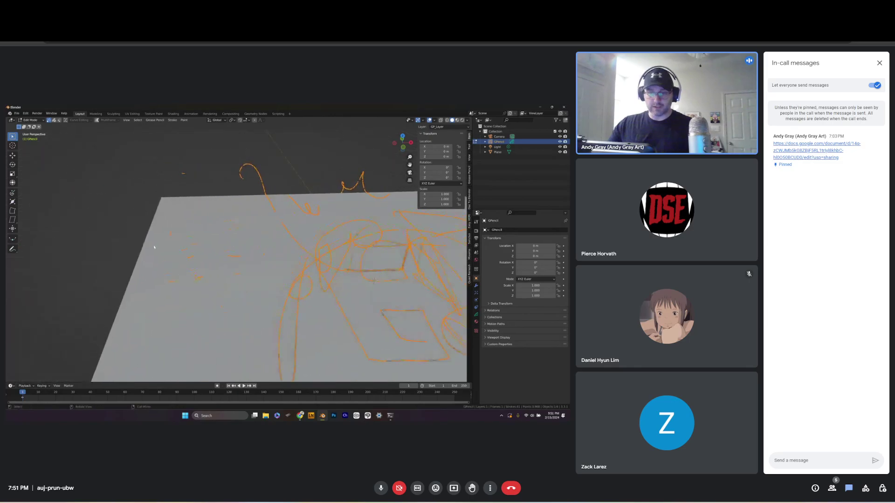
{"action": "middle_click_drag", "start_coordinate": [158, 199], "coordinate": [235, 254]}
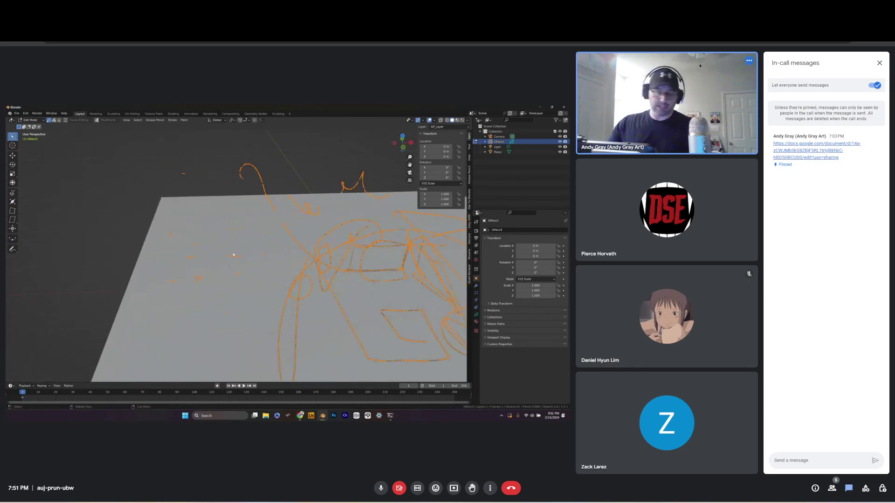
{"action": "middle_click_drag", "start_coordinate": [350, 278], "coordinate": [383, 289]}
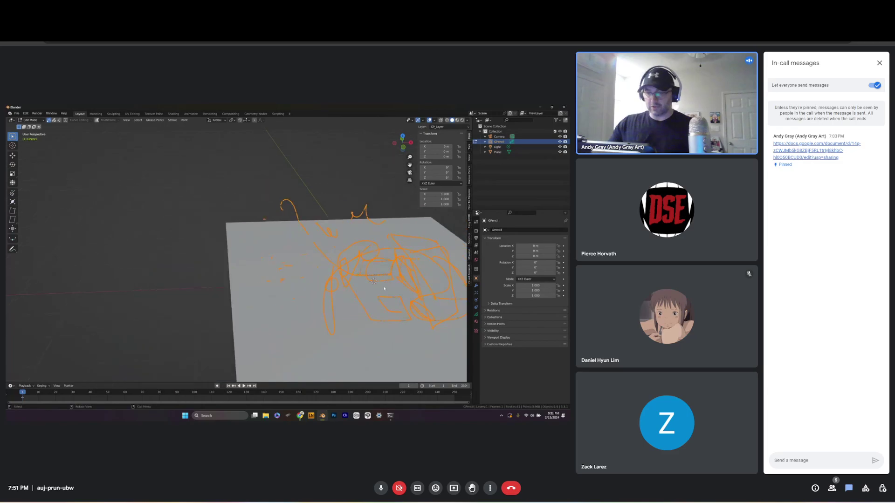
{"action": "key", "text": "x"}
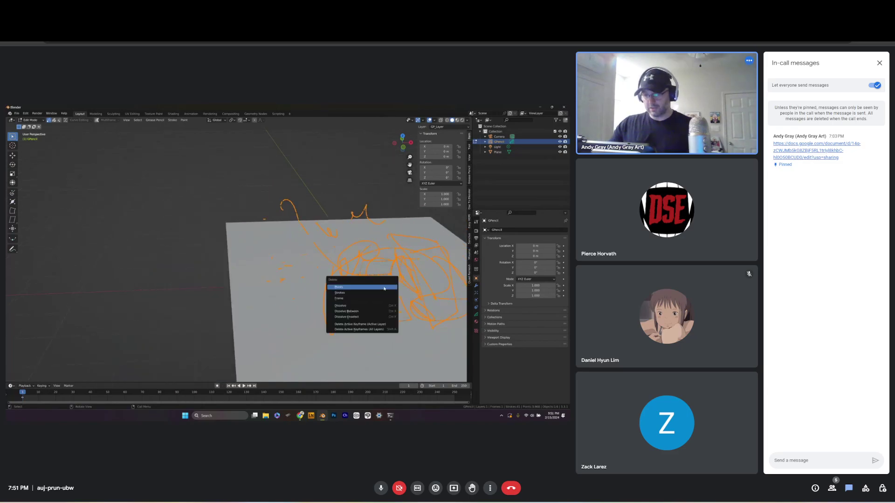
{"action": "middle_click_drag", "start_coordinate": [326, 283], "coordinate": [194, 269]}
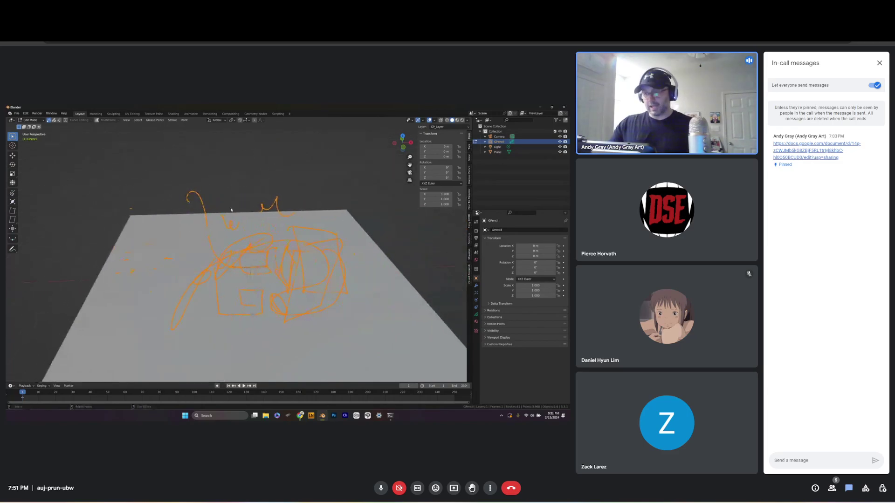
{"action": "key", "text": "x"}
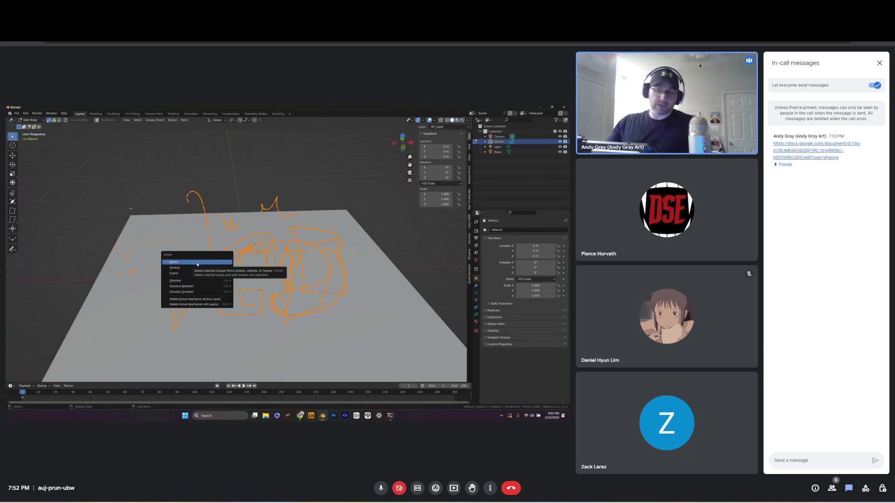
{"action": "left_click", "coordinate": [197, 264]}
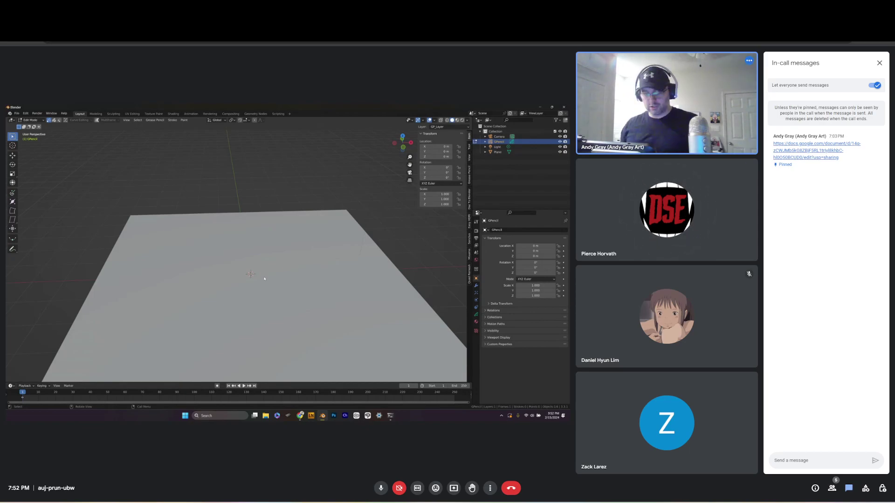
Switch to the top orthographic view and frame the whole plane
{"action": "key", "text": "KP_7"}
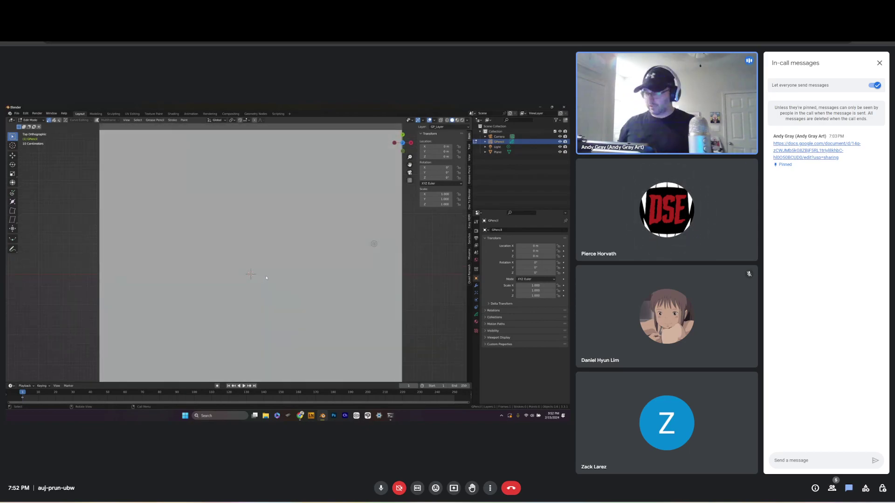
{"action": "scroll", "coordinate": [264, 278], "scroll_direction": "down", "scroll_amount": 1}
{"action": "middle_click_drag", "start_coordinate": [270, 290], "coordinate": [268, 261], "text": "shift"}
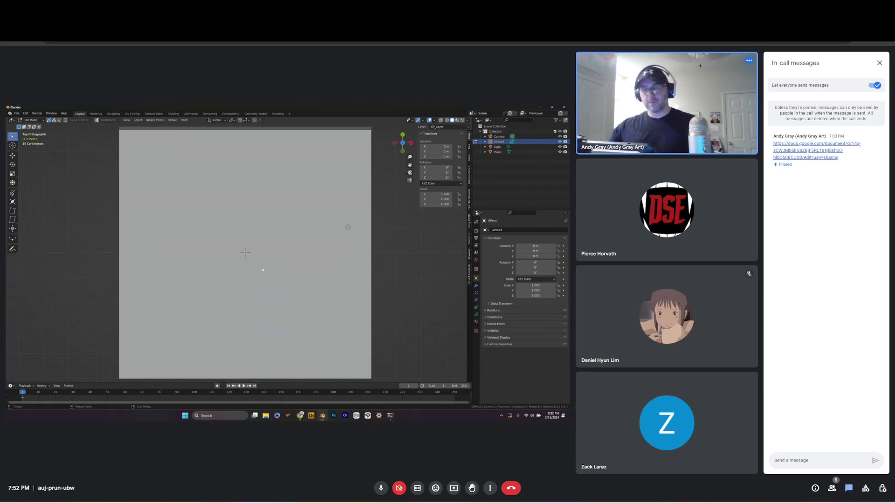
{"action": "scroll", "coordinate": [258, 272], "scroll_direction": "down", "scroll_amount": 1}
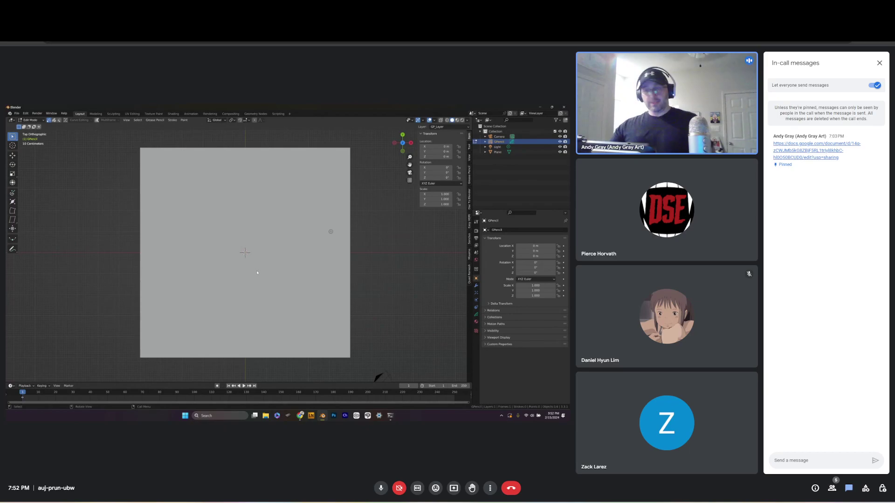
Switch the Grease Pencil object from Edit Mode to Draw Mode with the whole plane in view from above
{"action": "scroll", "coordinate": [258, 274], "scroll_direction": "up", "scroll_amount": 1}
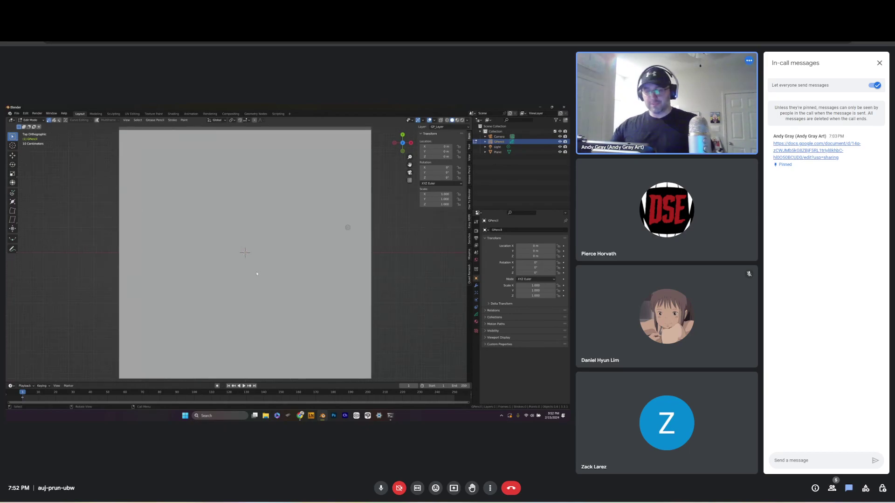
{"action": "scroll", "coordinate": [257, 273], "scroll_direction": "down", "scroll_amount": 1}
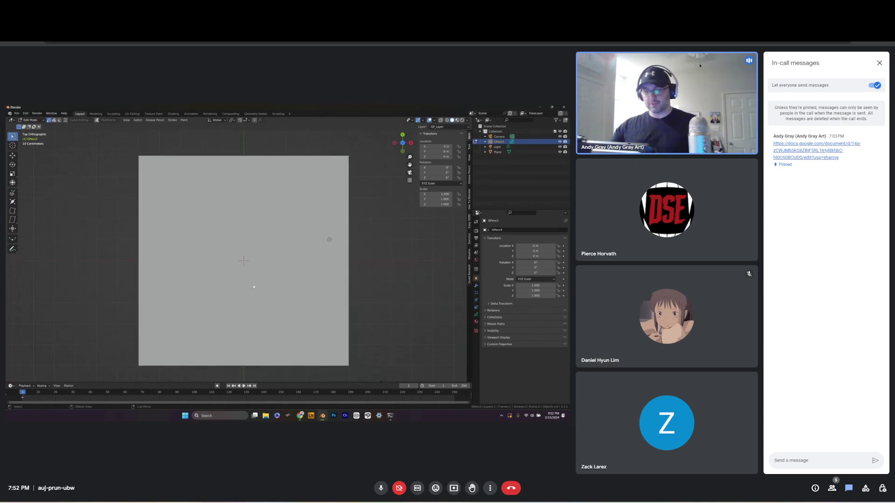
{"action": "middle_click_drag", "start_coordinate": [254, 287], "coordinate": [261, 278], "text": "shift"}
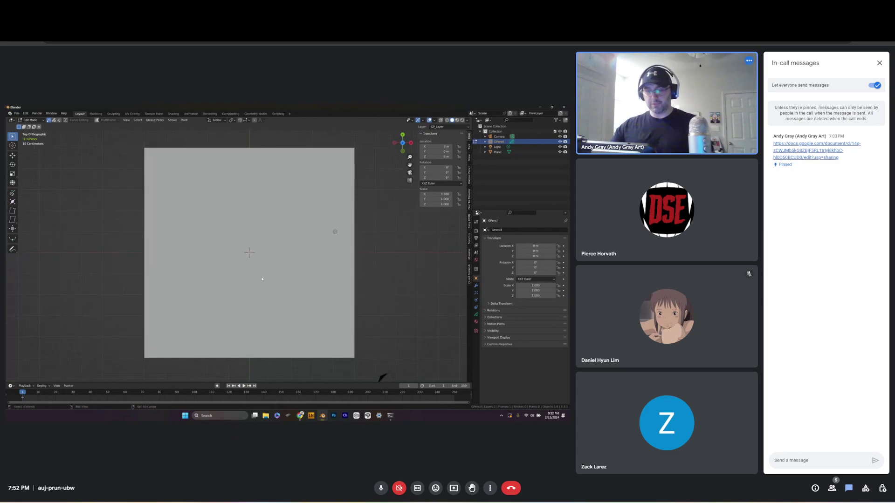
{"action": "scroll", "coordinate": [262, 279], "scroll_direction": "up", "scroll_amount": 1}
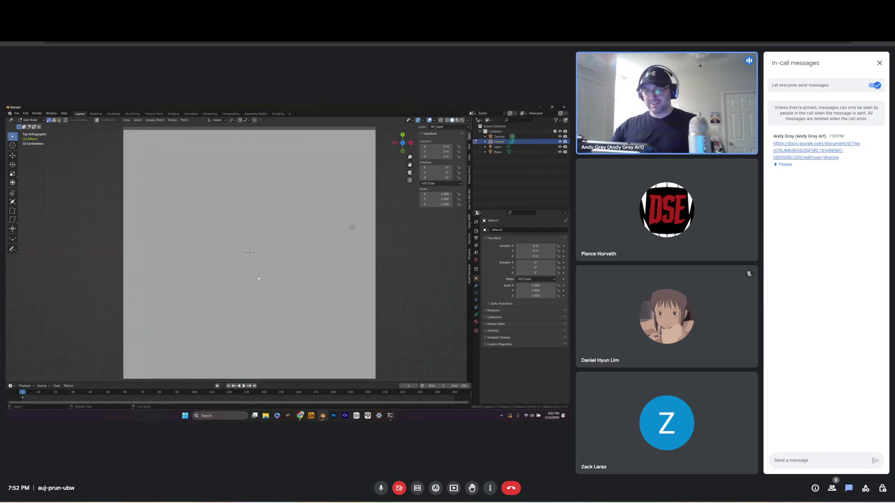
{"action": "scroll", "coordinate": [259, 279], "scroll_direction": "down", "scroll_amount": 1}
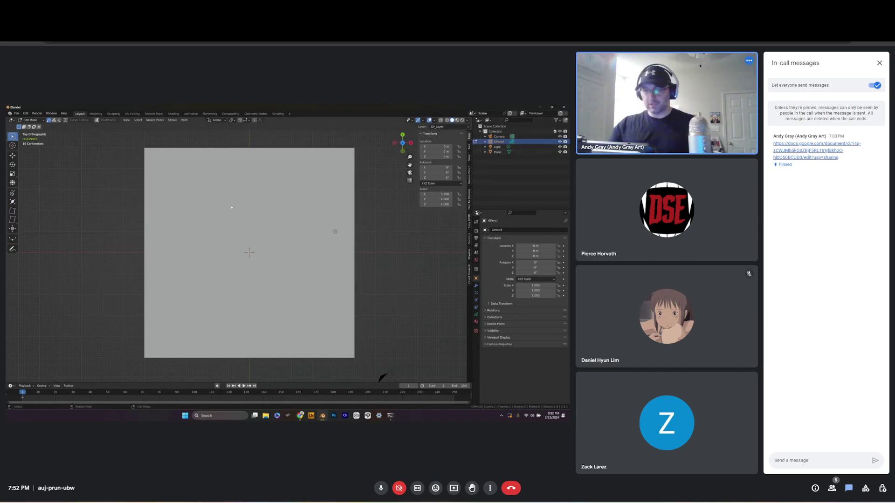
{"action": "key", "text": "ctrl+Tab"}
{"action": "left_click", "coordinate": [255, 204]}
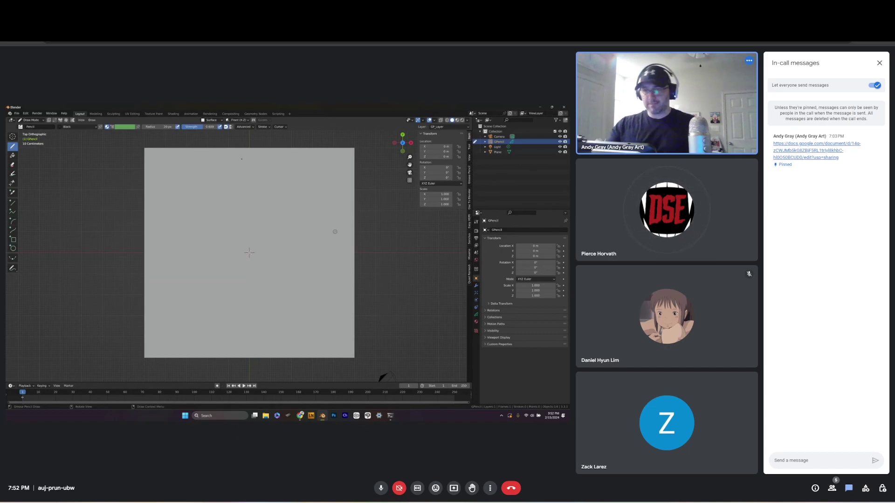
Set the stroke placement to 3D Cursor and the drawing plane to Cursor, ready for drawing in top view
{"action": "left_click", "coordinate": [220, 122]}
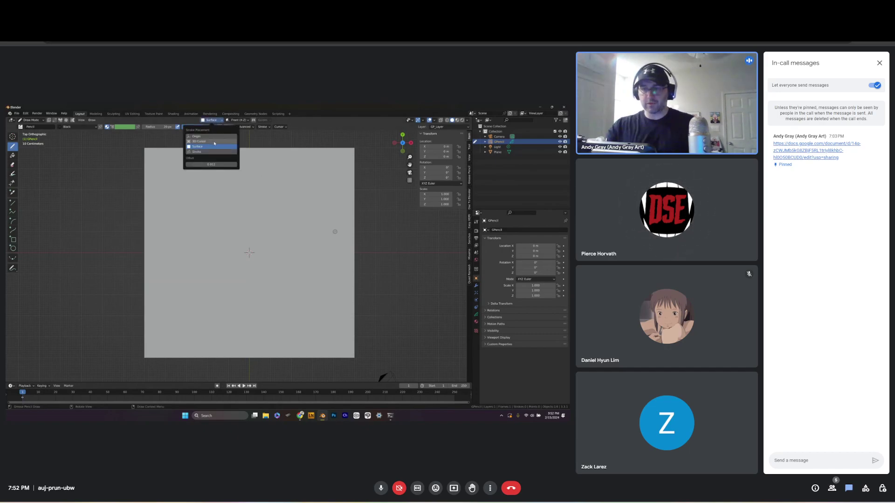
{"action": "left_click", "coordinate": [214, 142]}
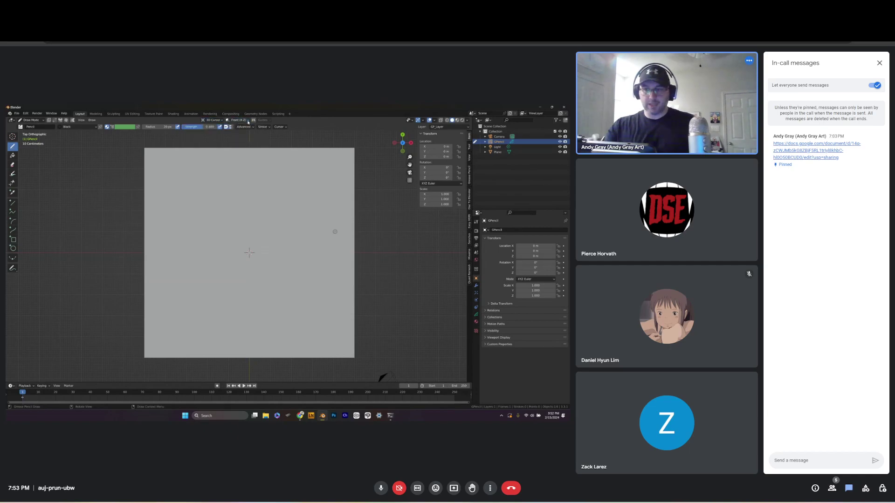
{"action": "left_click", "coordinate": [247, 122]}
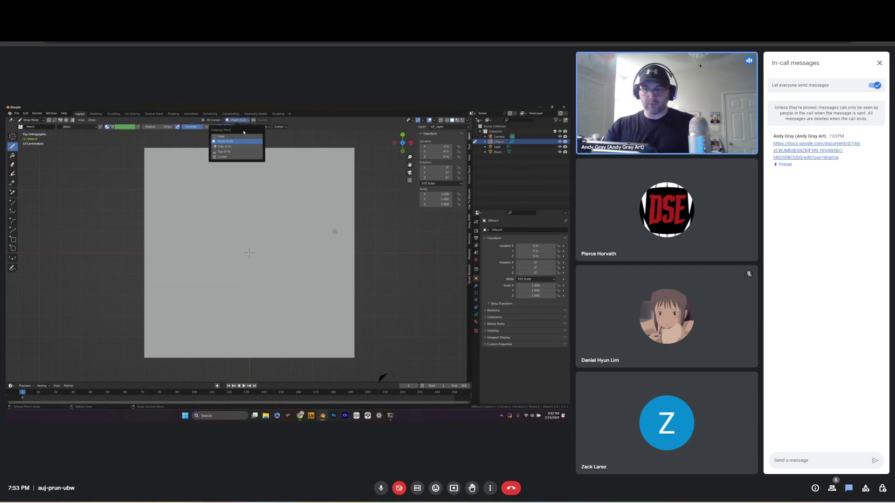
{"action": "left_click", "coordinate": [240, 157]}
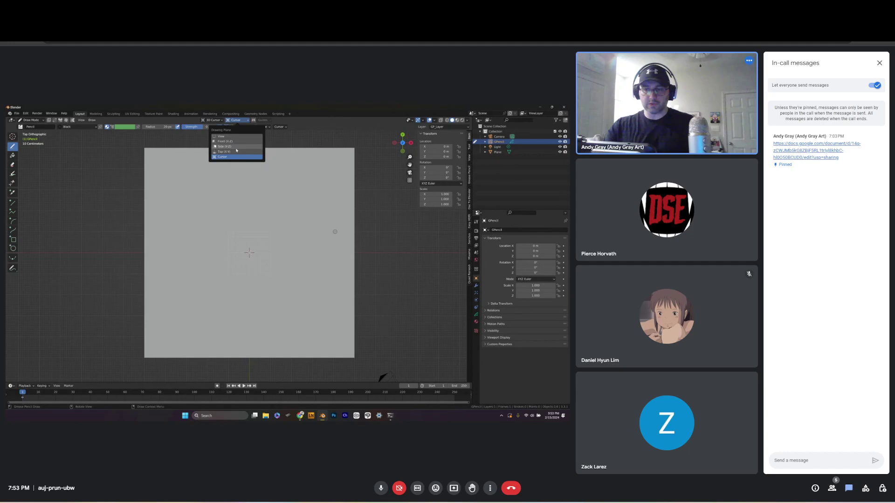
{"action": "middle_click_drag", "start_coordinate": [335, 231], "coordinate": [268, 270]}
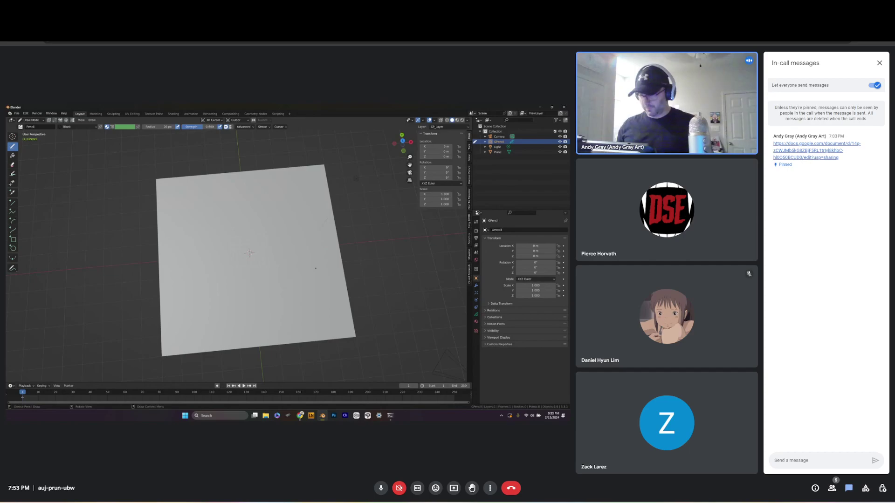
{"action": "key", "text": "KP_7"}
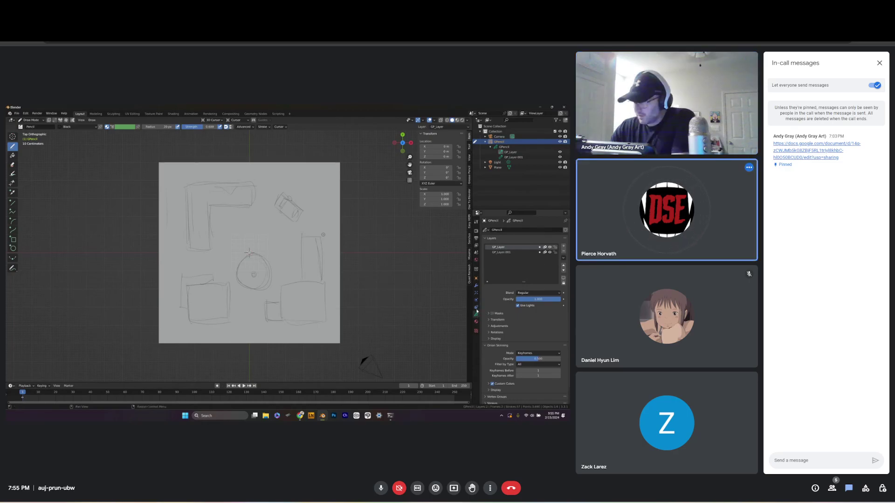
Open the Grease Pencil object's material properties, and switch the object to Object Mode
{"action": "left_click", "coordinate": [476, 326]}
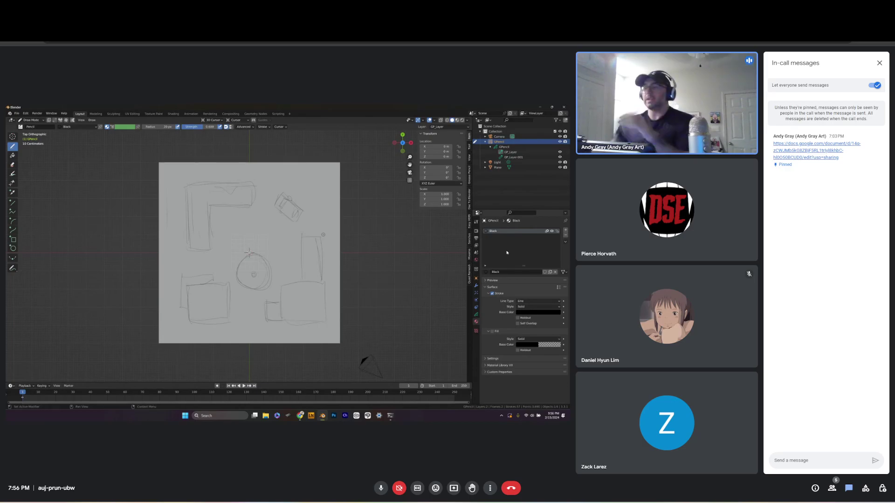
{"action": "scroll", "coordinate": [279, 254], "scroll_direction": "up", "scroll_amount": 1}
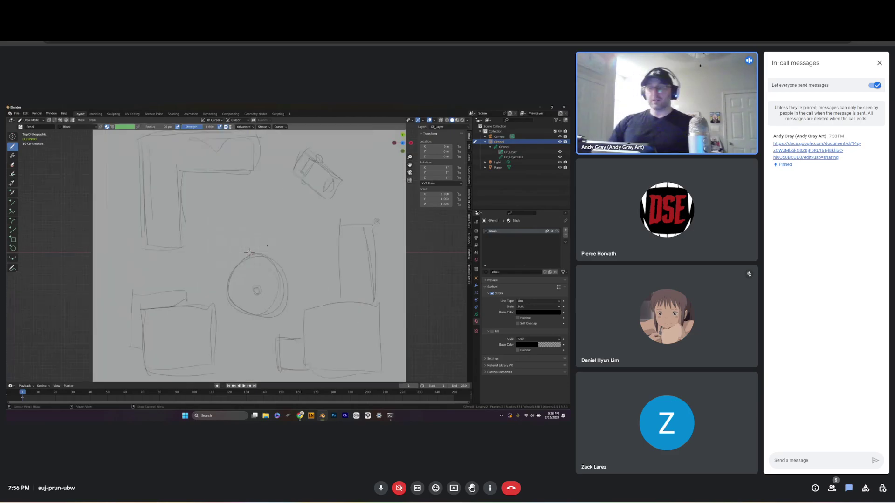
{"action": "mouse_move", "coordinate": [280, 254]}
{"action": "middle_mouse_down"}
{"action": "mouse_move", "coordinate": [267, 206]}
{"action": "mouse_move", "coordinate": [270, 234]}
{"action": "middle_mouse_up"}
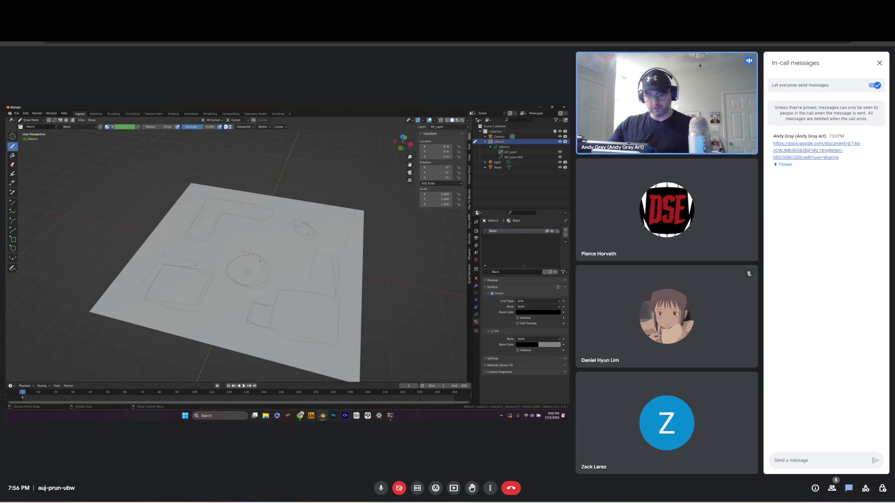
{"action": "key", "text": "ctrl+Tab"}
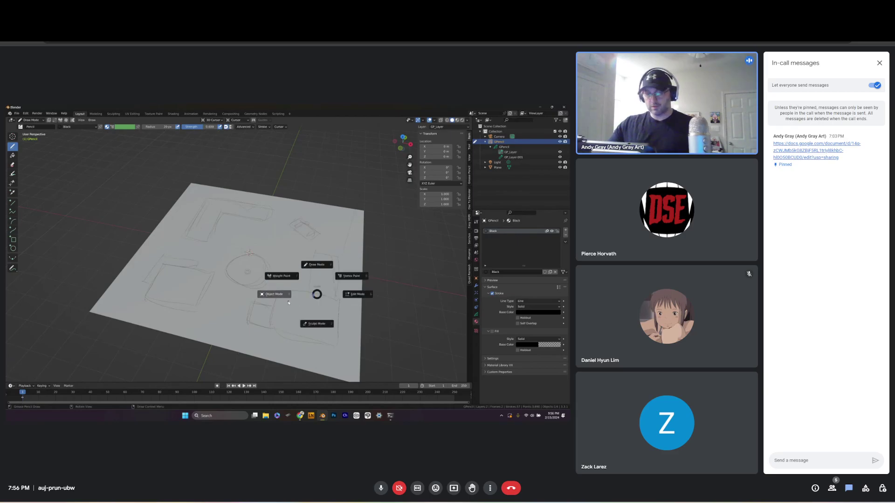
{"action": "left_click", "coordinate": [271, 294]}
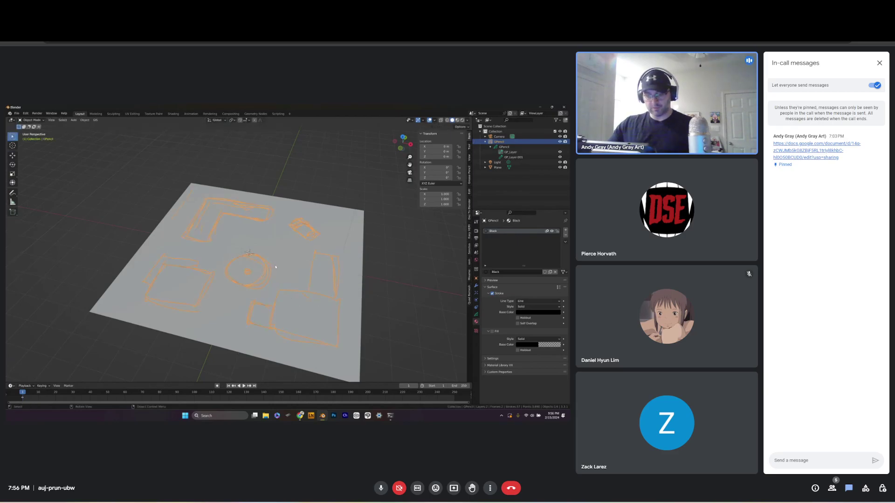
Add a Monkey mesh at the 3D cursor in the middle of the plane
{"action": "key", "text": "shift+a"}
{"action": "mouse_move", "coordinate": [276, 265]}
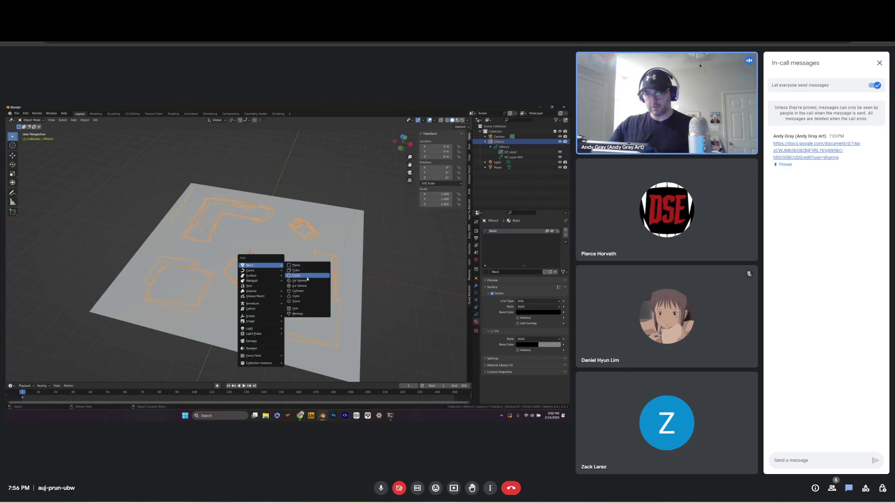
{"action": "key", "text": "Escape"}
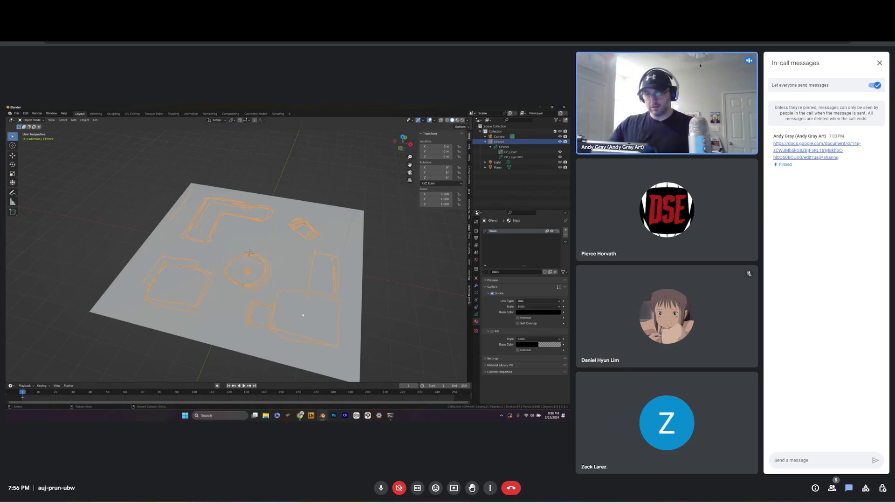
{"action": "key", "text": "shift+a"}
{"action": "mouse_move", "coordinate": [247, 254]}
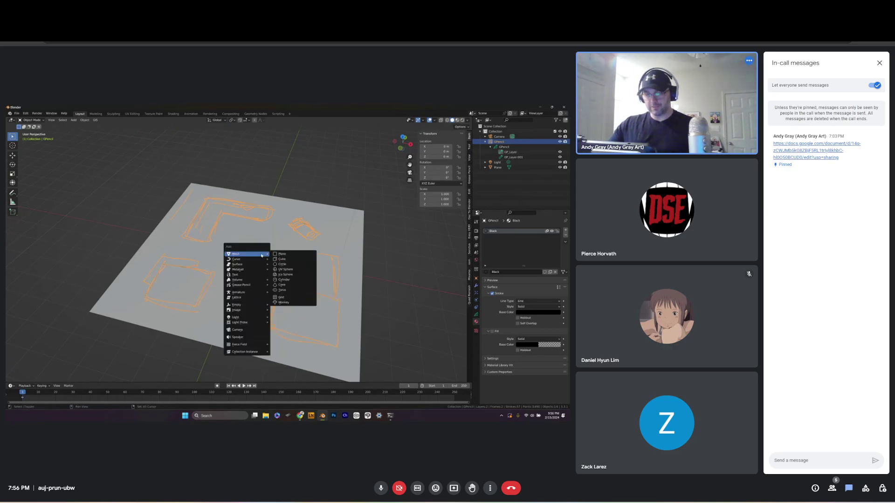
{"action": "left_click", "coordinate": [283, 303]}
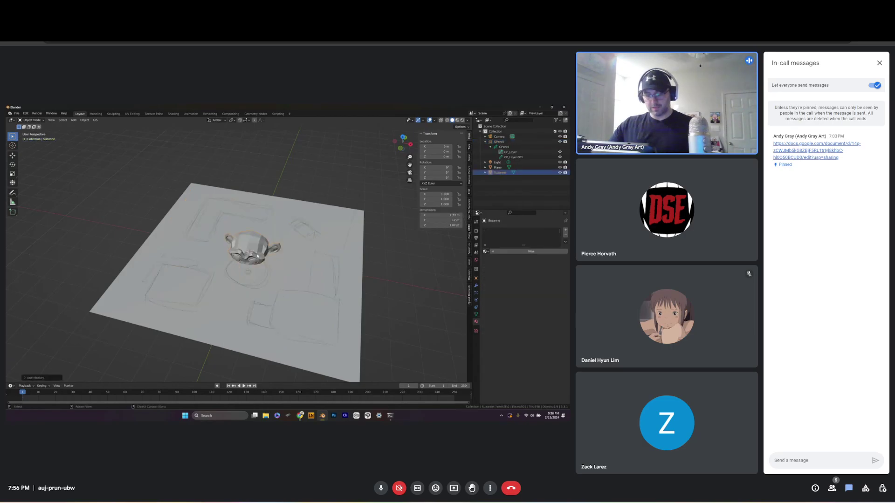
Move the monkey up along the Z axis so that it floats above the plane
{"action": "key", "text": "g"}
{"action": "key", "text": "z"}
{"action": "left_click", "coordinate": [256, 236]}
{"action": "scroll", "coordinate": [256, 236], "scroll_direction": "up", "scroll_amount": 8}
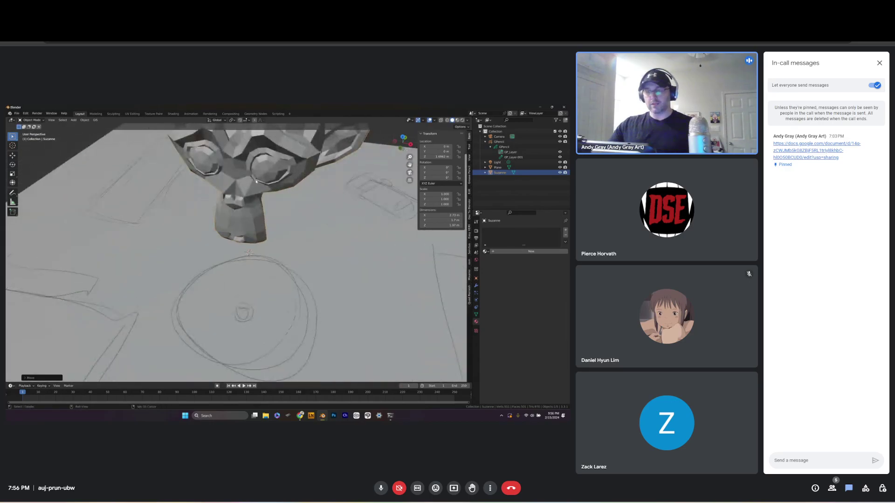
{"action": "scroll", "coordinate": [249, 279], "scroll_direction": "down", "scroll_amount": 5}
{"action": "mouse_move", "coordinate": [249, 279]}
{"action": "middle_mouse_down"}
{"action": "mouse_move", "coordinate": [249, 255]}
{"action": "mouse_move", "coordinate": [198, 256]}
{"action": "mouse_move", "coordinate": [272, 261]}
{"action": "middle_mouse_up"}
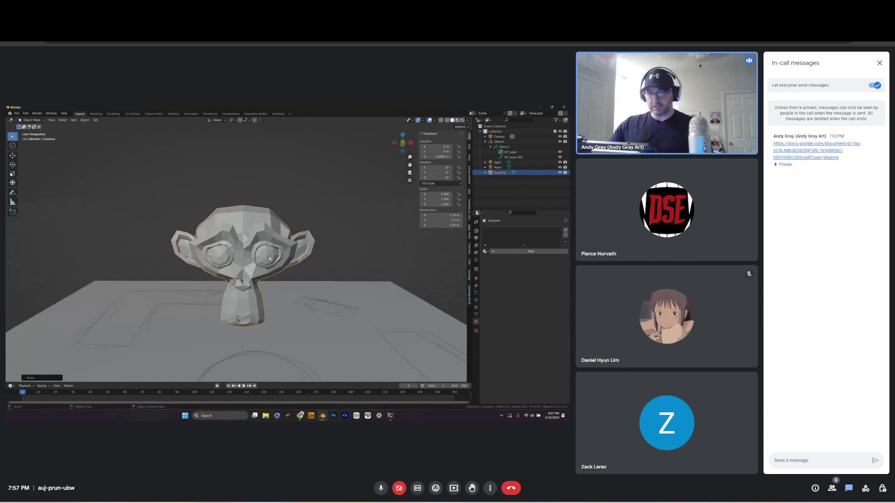
Display the monkey in Wireframe shading and inspect its vertices in Edit Mode
{"action": "left_click", "coordinate": [446, 121]}
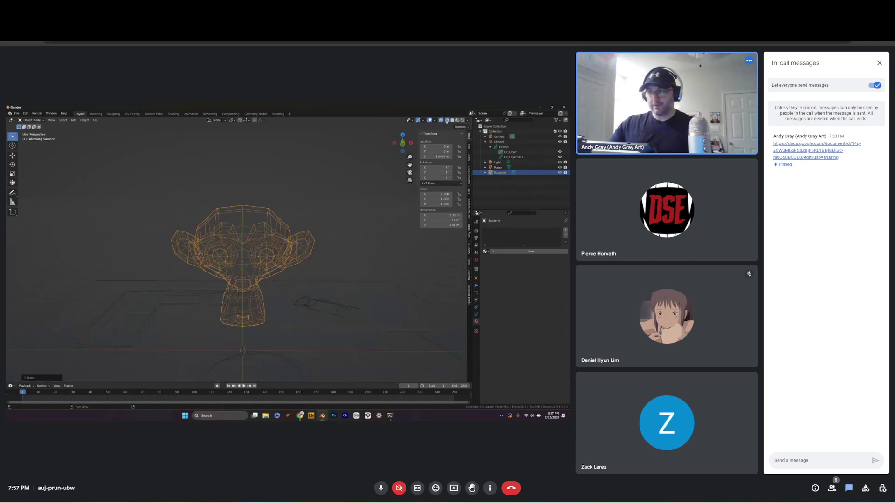
{"action": "mouse_move", "coordinate": [206, 280]}
{"action": "middle_mouse_down"}
{"action": "mouse_move", "coordinate": [240, 283]}
{"action": "mouse_move", "coordinate": [233, 253]}
{"action": "middle_mouse_up"}
{"action": "key", "text": "ctrl+Tab"}
{"action": "left_click", "coordinate": [269, 252]}
{"action": "left_click", "coordinate": [236, 253]}
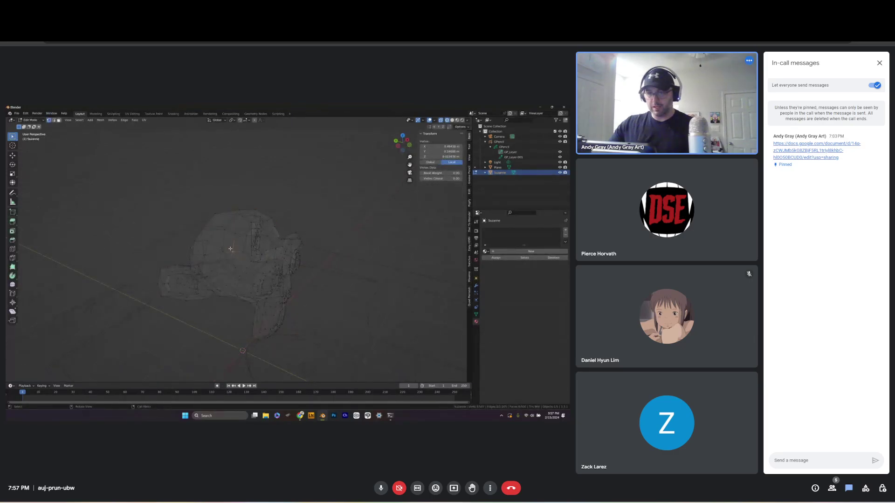
{"action": "middle_click_drag", "start_coordinate": [235, 253], "coordinate": [268, 254]}
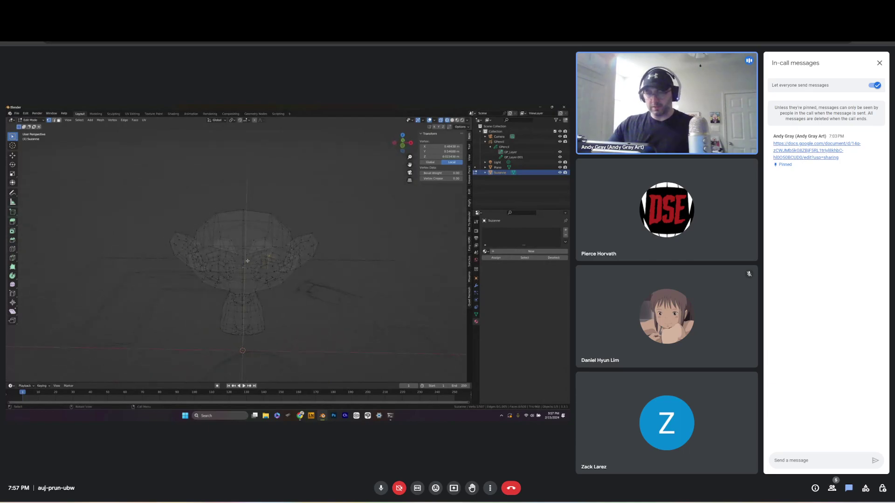
Return the monkey to Object Mode and view it in Solid and Material Preview shading
{"action": "key", "text": "ctrl+Tab"}
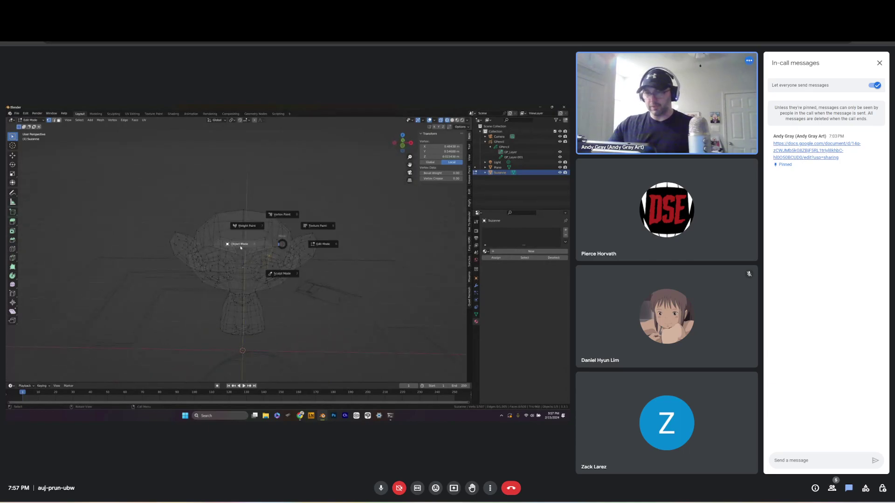
{"action": "left_click", "coordinate": [247, 227]}
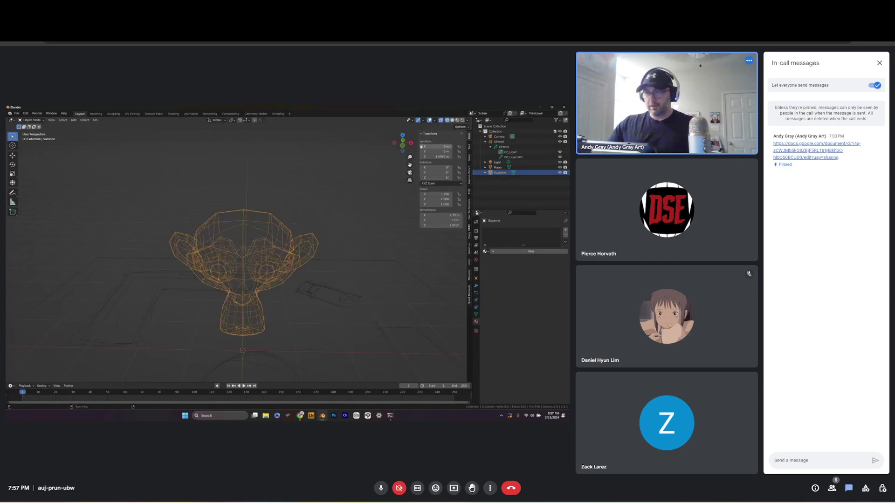
{"action": "left_click", "coordinate": [453, 119]}
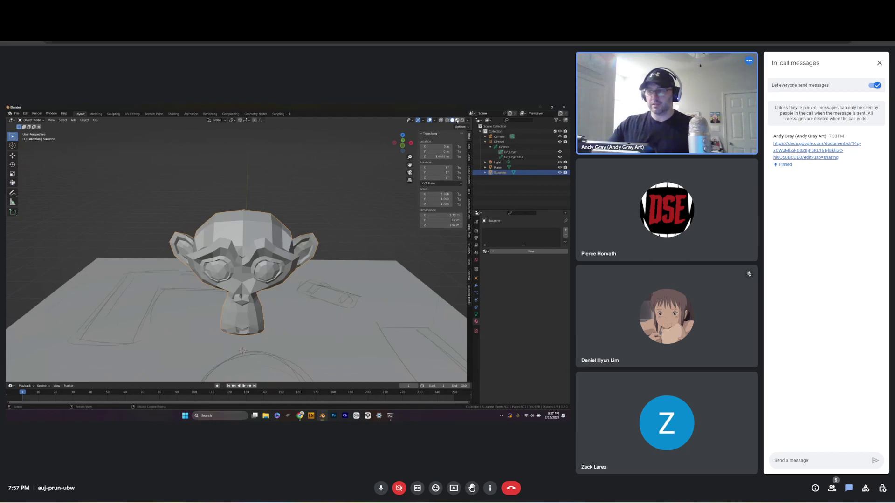
{"action": "left_click", "coordinate": [457, 119]}
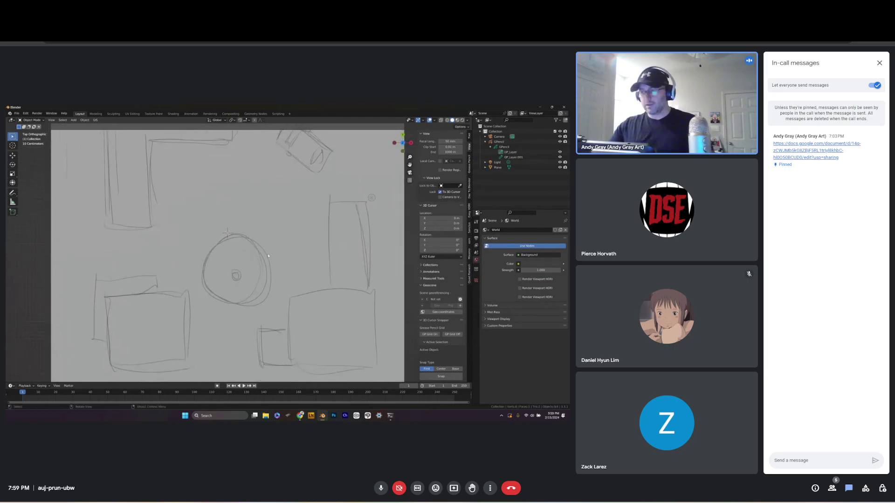
Close the in-call messages in Google Meet to enlarge the shared screen, leaving the presentation's options unchanged
{"action": "left_click", "coordinate": [879, 62]}
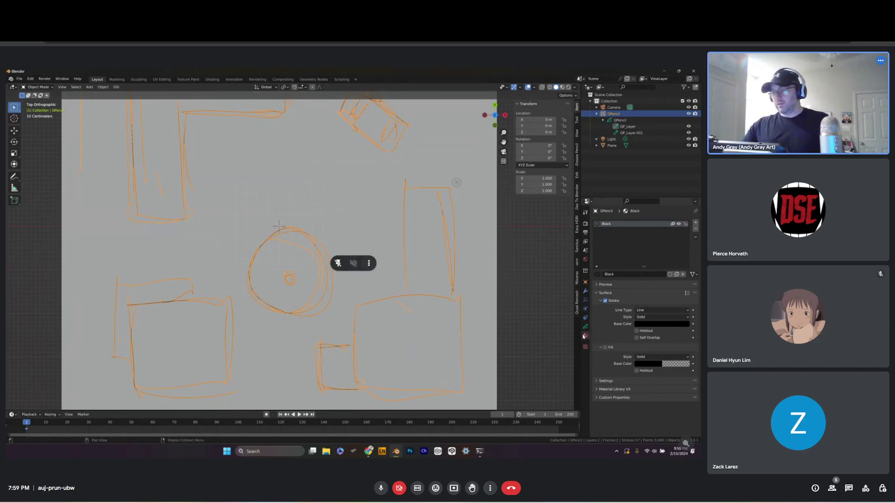
{"action": "left_click", "coordinate": [369, 263]}
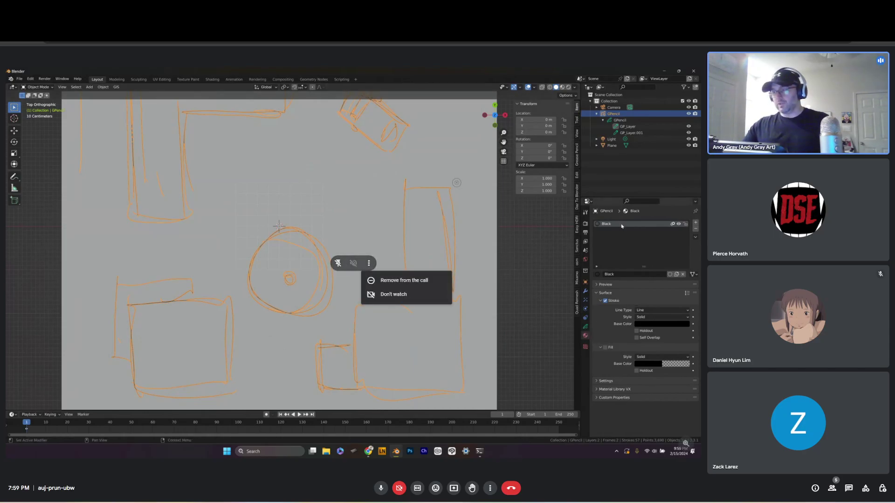
{"action": "key", "text": "Escape"}
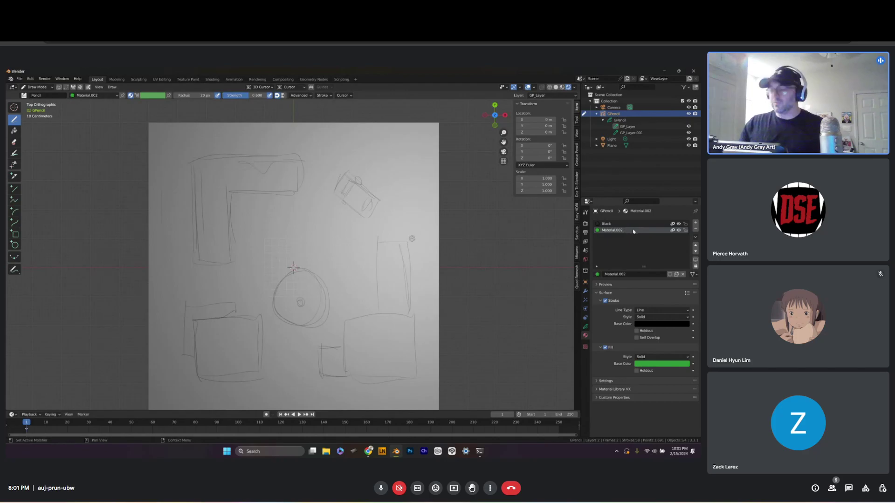
Disable the fill of Material.002 and set its stroke base color to bright green
{"action": "left_click", "coordinate": [605, 348]}
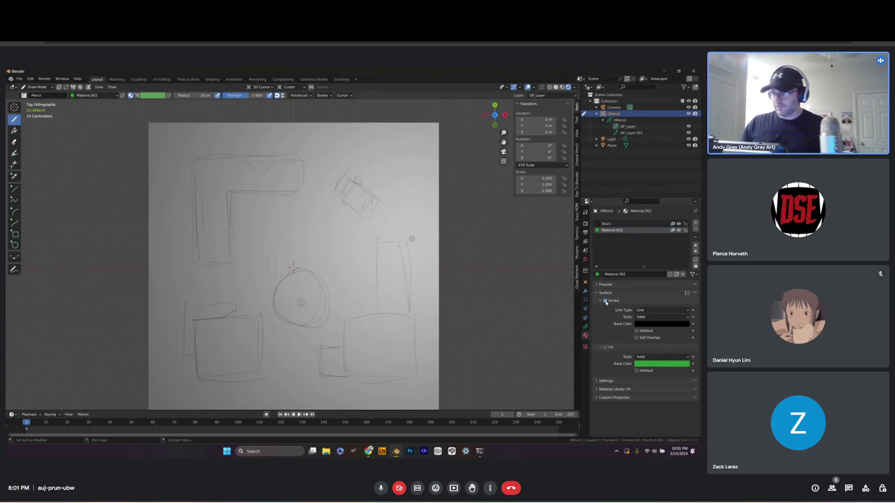
{"action": "left_click", "coordinate": [659, 325]}
{"action": "scroll", "coordinate": [659, 260], "scroll_direction": "up", "scroll_amount": 10}
{"action": "left_click_drag", "start_coordinate": [658, 260], "coordinate": [637, 254]}
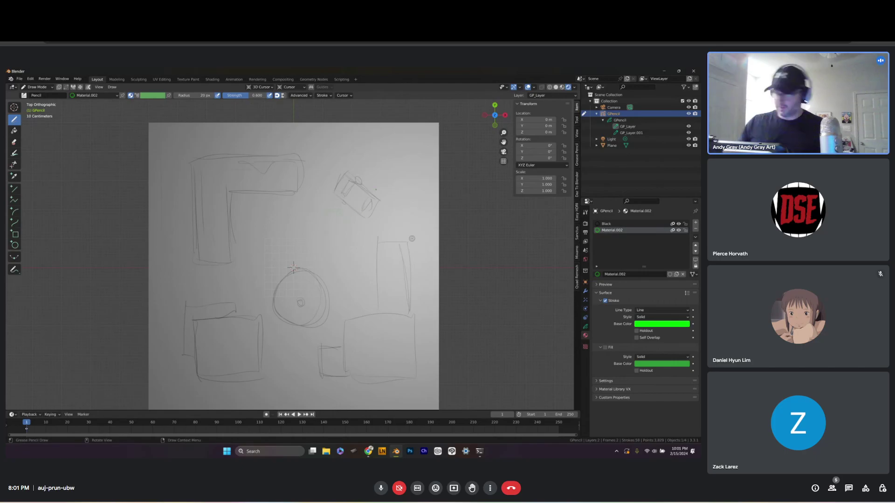
Darken the green stroke color of Material.002, draw a test oval below the tilted rectangle, and set the viewport to Solid shading
{"action": "left_click", "coordinate": [662, 324]}
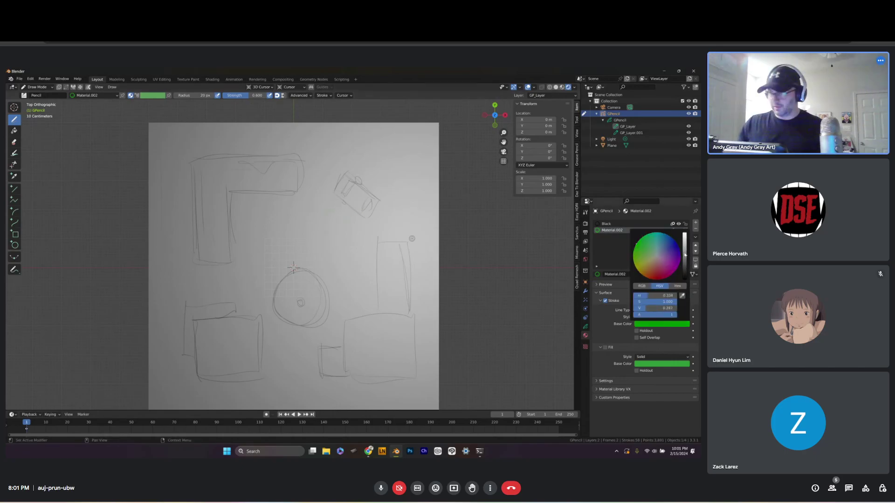
{"action": "left_click_drag", "start_coordinate": [361, 261], "coordinate": [348, 226]}
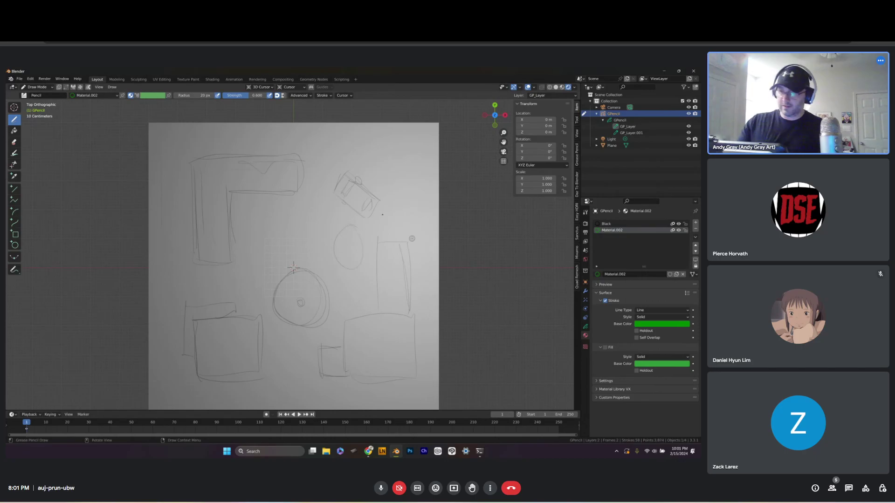
{"action": "left_click", "coordinate": [563, 87]}
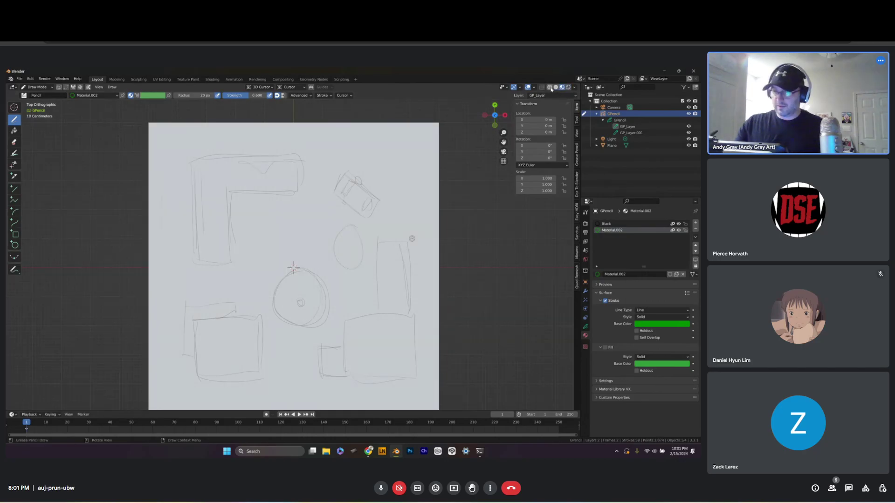
{"action": "left_click", "coordinate": [557, 87]}
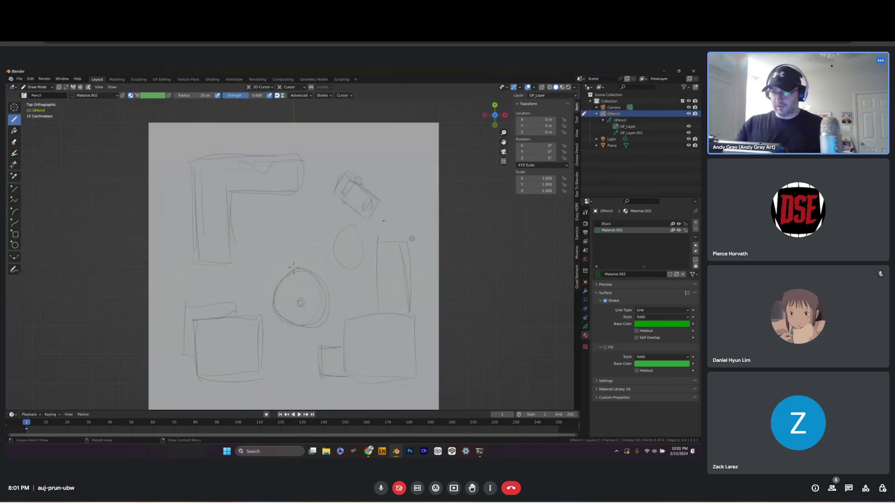
Undo the test oval and draw small green circles inside the round shape, the lower-right square and the L-shape
{"action": "key", "text": "ctrl+z"}
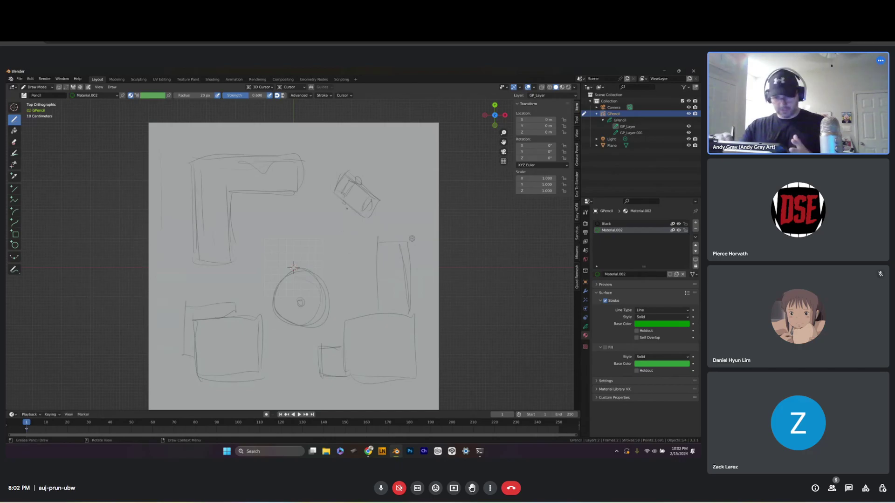
{"action": "left_click_drag", "start_coordinate": [306, 283], "coordinate": [306, 284]}
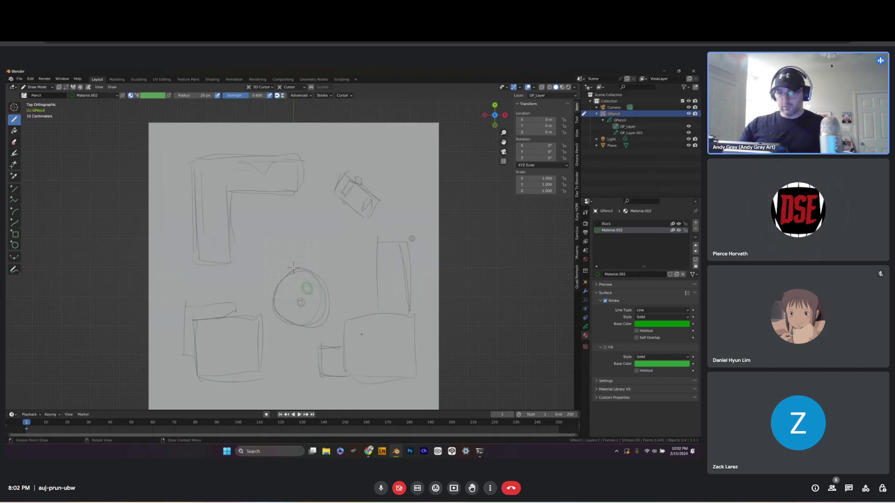
{"action": "left_click_drag", "start_coordinate": [362, 337], "coordinate": [361, 337]}
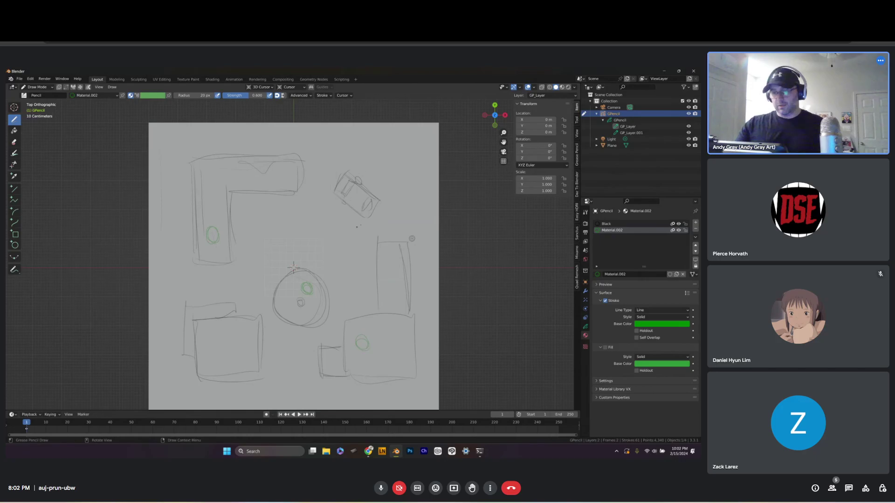
Add a new Grease Pencil material in a third slot and set its stroke base color to bright red
{"action": "left_click", "coordinate": [695, 224]}
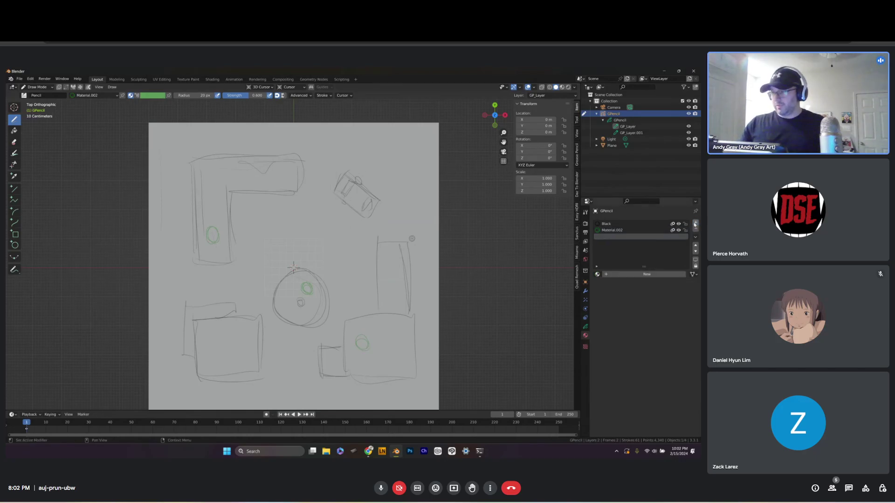
{"action": "left_click", "coordinate": [608, 275]}
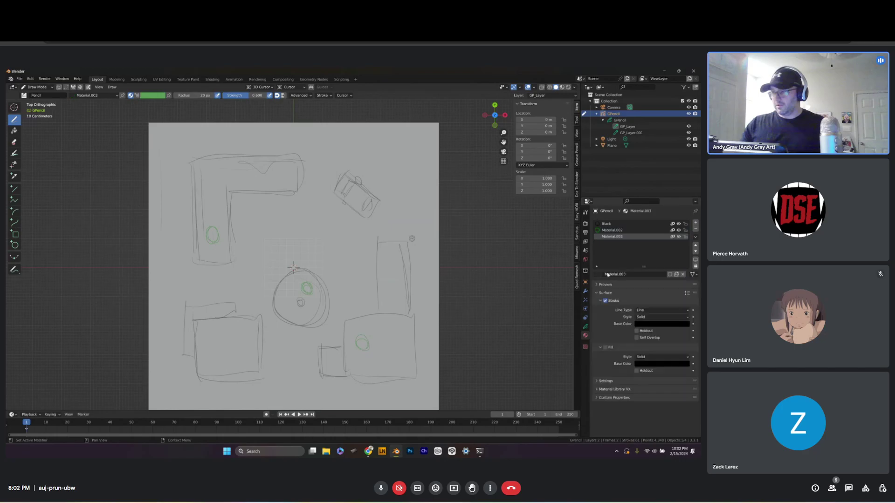
{"action": "left_click", "coordinate": [660, 325]}
{"action": "left_click_drag", "start_coordinate": [684, 265], "coordinate": [684, 233]}
{"action": "left_click", "coordinate": [662, 280]}
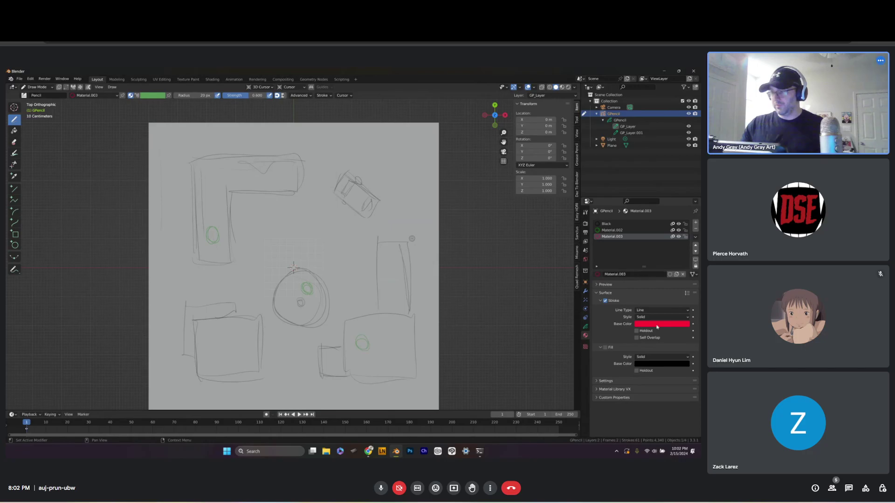
{"action": "left_click_drag", "start_coordinate": [356, 225], "coordinate": [354, 246]}
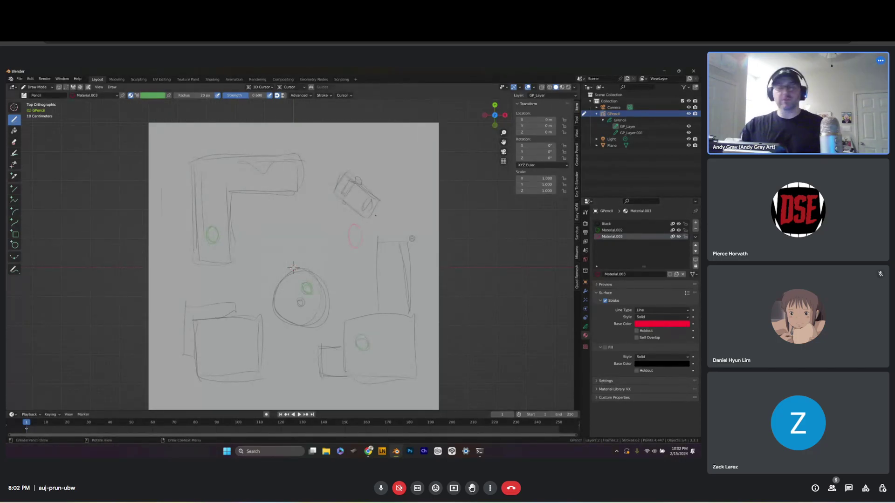
{"action": "key", "text": "ctrl+z"}
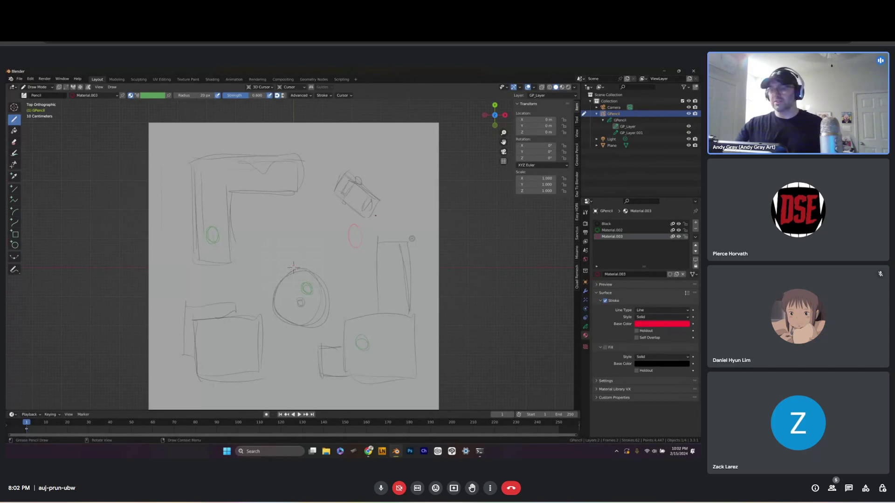
{"action": "key", "text": "ctrl+z"}
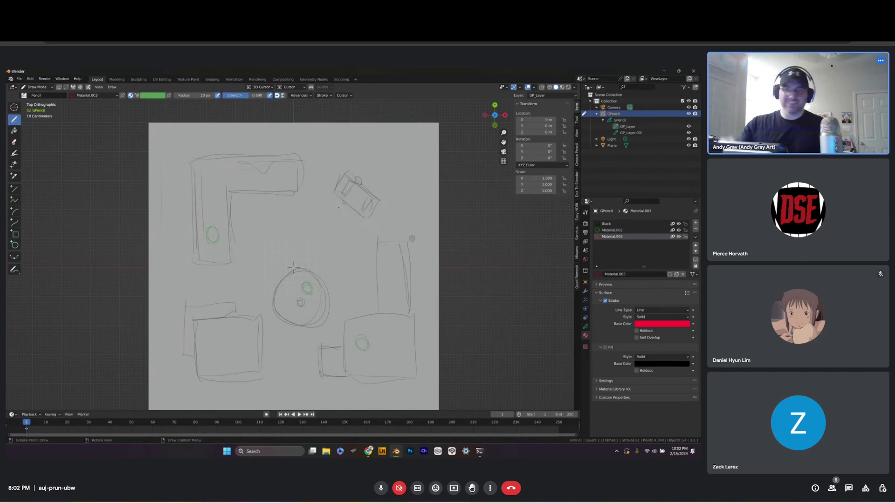
Draw four small red circles around the tilted rectangle in the upper-right area of the layout
{"action": "left_click_drag", "start_coordinate": [359, 179], "coordinate": [358, 179]}
{"action": "left_click_drag", "start_coordinate": [358, 218], "coordinate": [356, 218]}
{"action": "left_click_drag", "start_coordinate": [375, 184], "coordinate": [373, 185]}
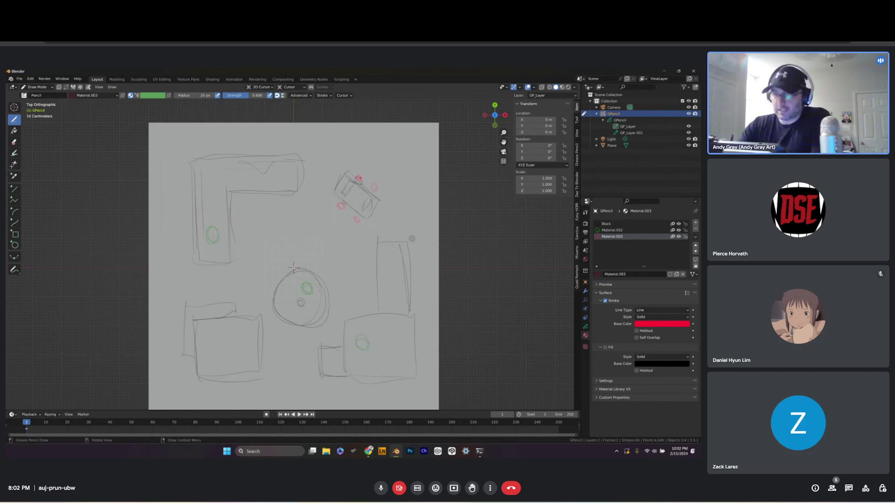
Draw a red X above the large circle and curved red arrows leading from the red circles toward it
{"action": "left_click_drag", "start_coordinate": [306, 252], "coordinate": [312, 258]}
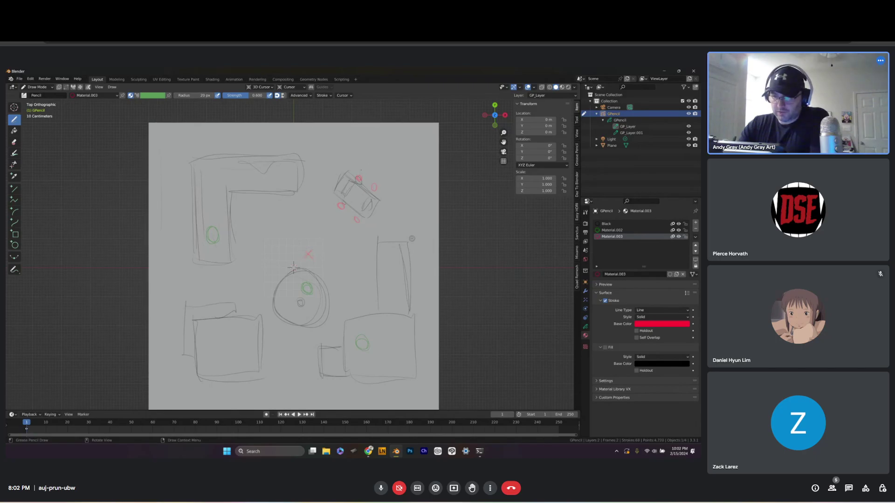
{"action": "left_click_drag", "start_coordinate": [329, 164], "coordinate": [306, 230]}
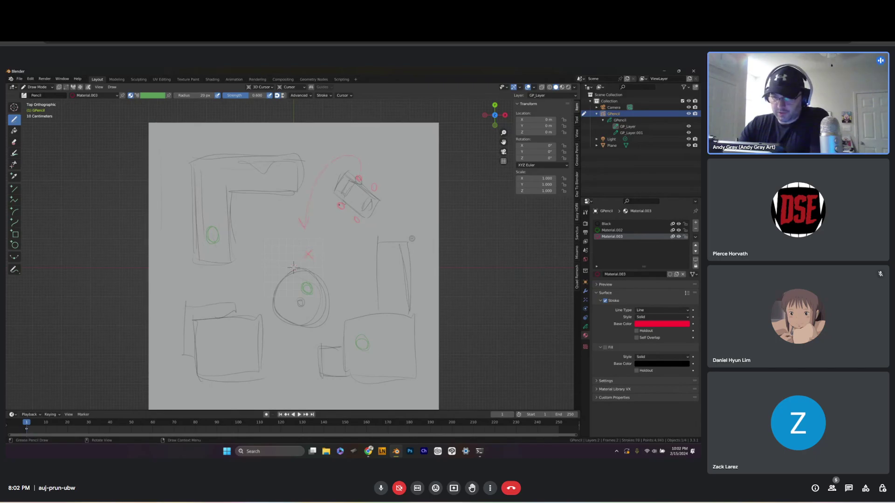
{"action": "mouse_move", "coordinate": [357, 228]}
{"action": "left_mouse_down"}
{"action": "mouse_move", "coordinate": [327, 245]}
{"action": "mouse_move", "coordinate": [392, 224]}
{"action": "mouse_move", "coordinate": [375, 184]}
{"action": "left_mouse_up"}
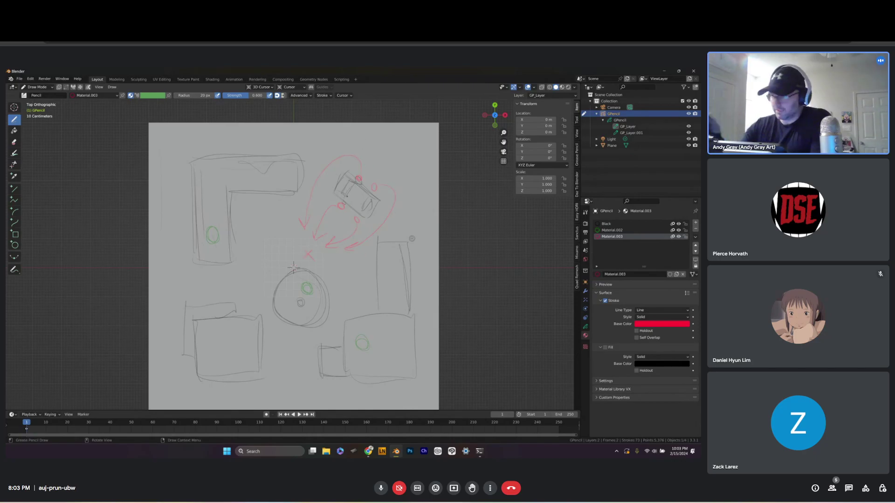
Make Material.002 the active stroke material and draw green arrows leading out from the green circles
{"action": "left_click", "coordinate": [640, 230]}
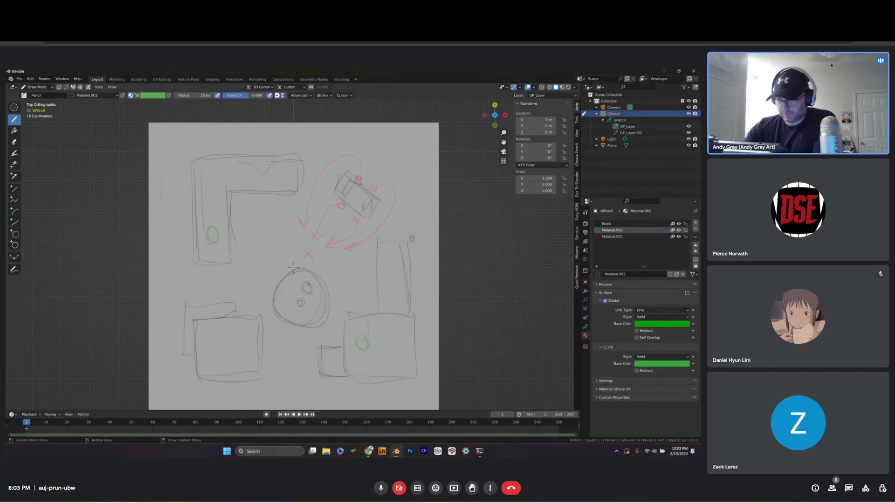
{"action": "left_click_drag", "start_coordinate": [313, 260], "coordinate": [317, 264]}
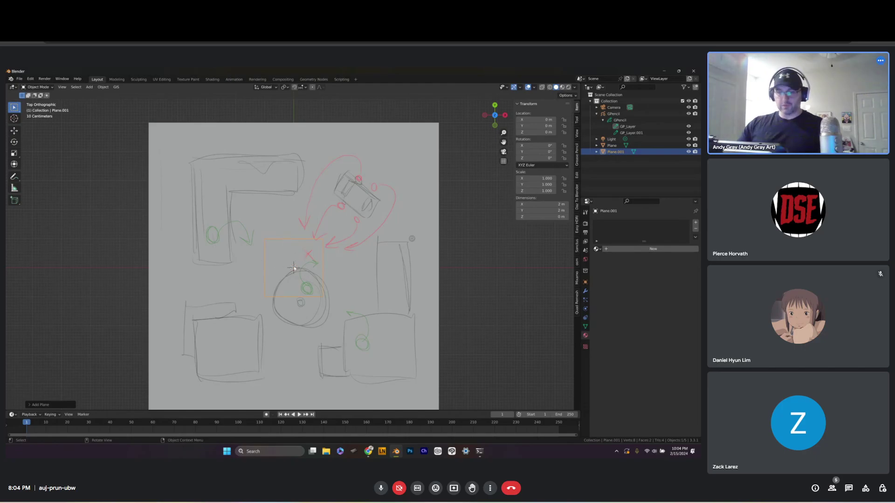
Move the new 2 m plane onto the L-shape's upper-left corner, about X -2.82 m, Y 3.16 m, and scale it to 0.6
{"action": "key", "text": "g"}
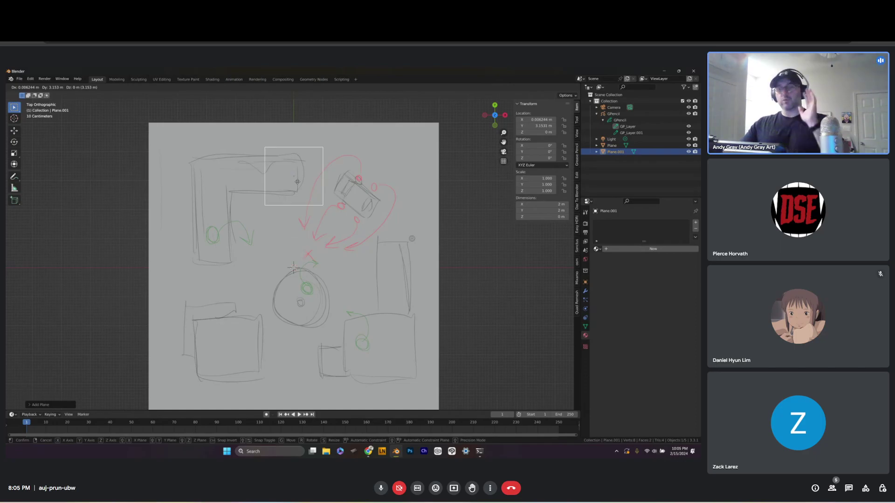
{"action": "mouse_move", "coordinate": [297, 182]}
{"action": "left_mouse_down"}
{"action": "mouse_move", "coordinate": [275, 208]}
{"action": "mouse_move", "coordinate": [282, 183]}
{"action": "left_mouse_up"}
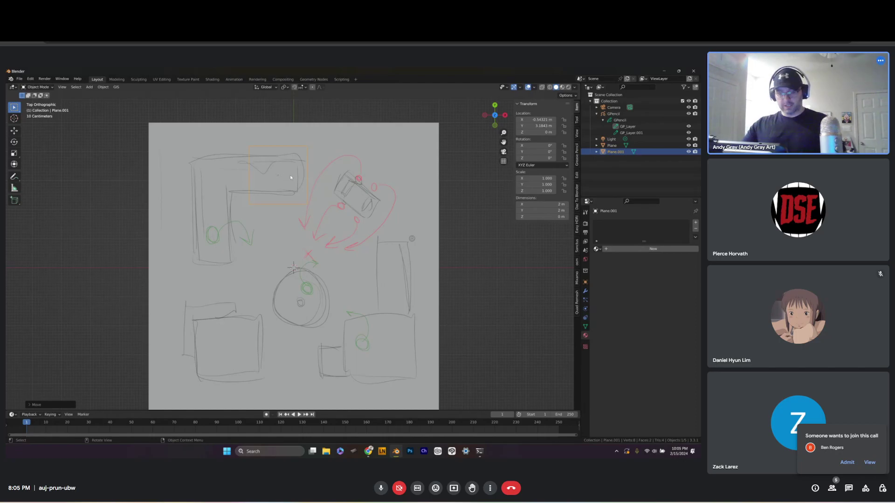
{"action": "mouse_move", "coordinate": [288, 179]}
{"action": "left_mouse_down"}
{"action": "mouse_move", "coordinate": [202, 177]}
{"action": "mouse_move", "coordinate": [234, 176]}
{"action": "left_mouse_up"}
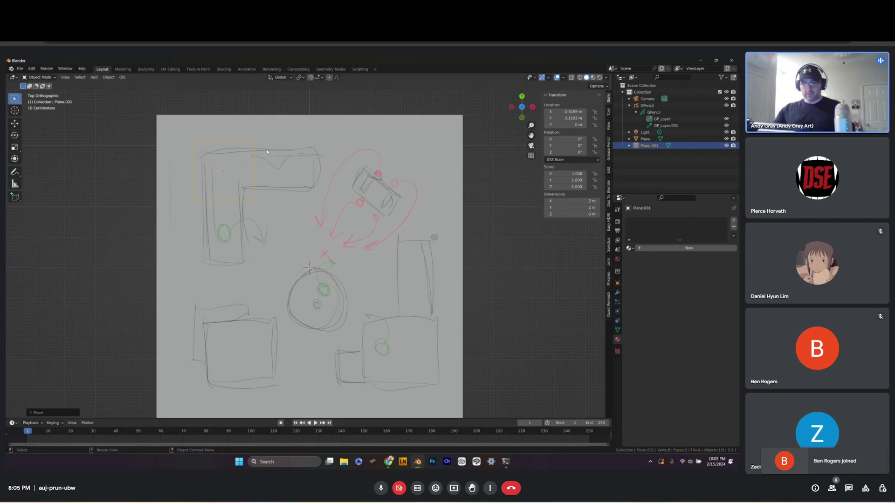
{"action": "key", "text": "s"}
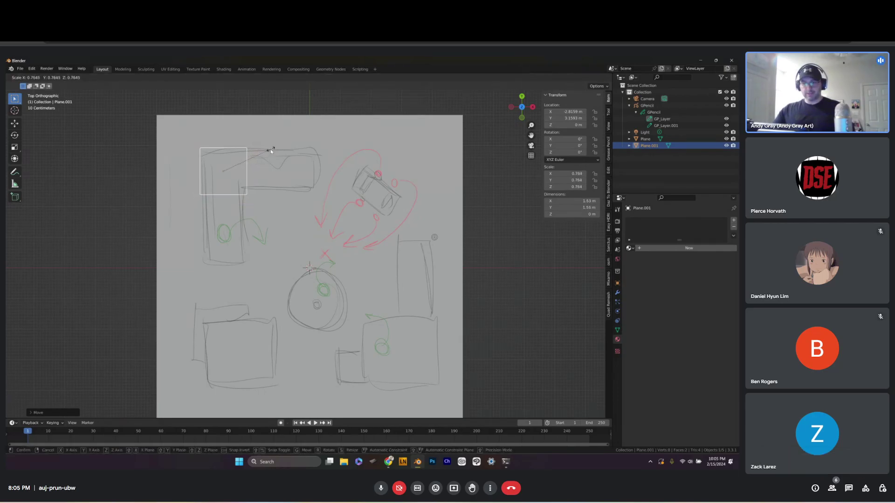
{"action": "left_click", "coordinate": [261, 154]}
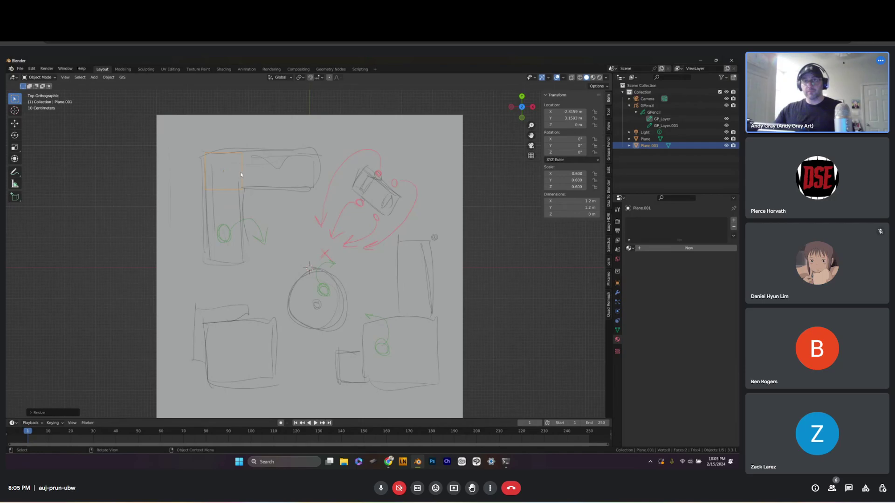
Switch the small plane to Edit Mode, deselect its geometry, and return it to Object Mode
{"action": "key", "text": "ctrl+Tab"}
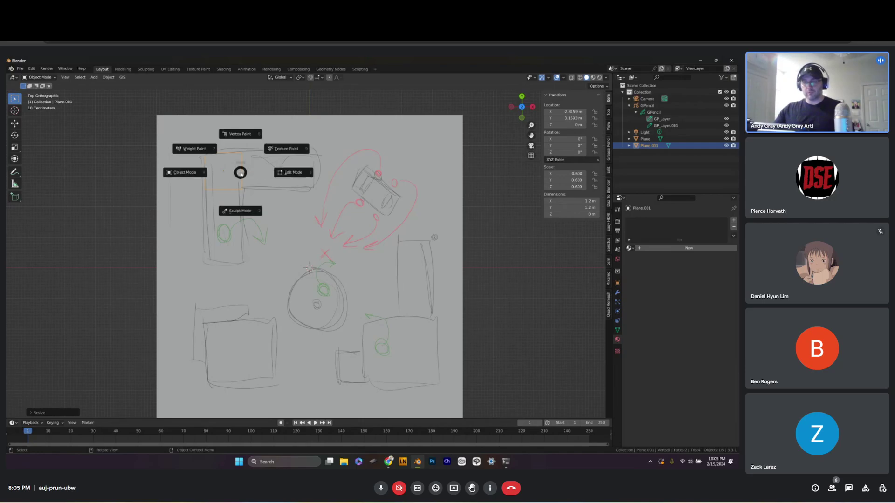
{"action": "left_click", "coordinate": [240, 174]}
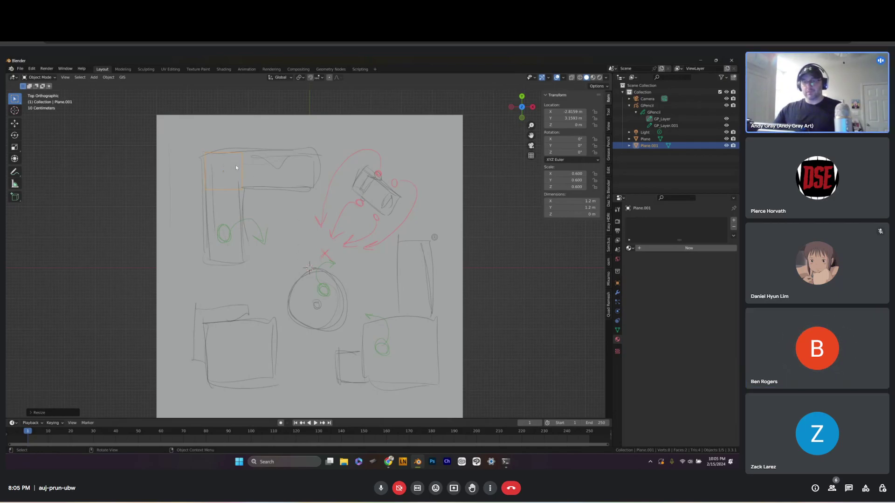
{"action": "key", "text": "ctrl+Tab"}
{"action": "left_click", "coordinate": [289, 167]}
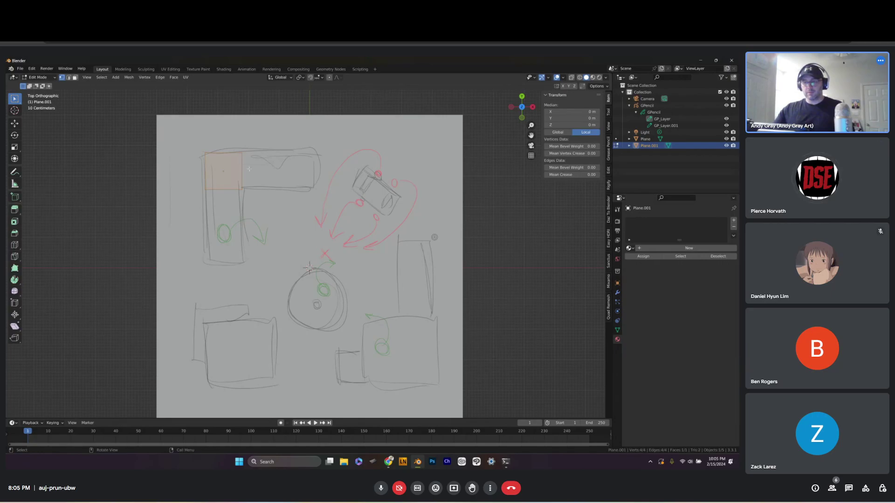
{"action": "left_click", "coordinate": [251, 179]}
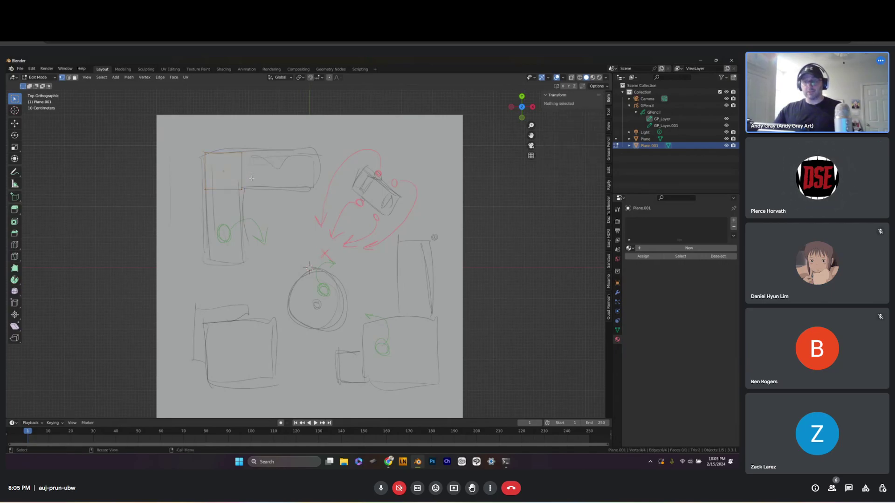
{"action": "key", "text": "ctrl+Tab"}
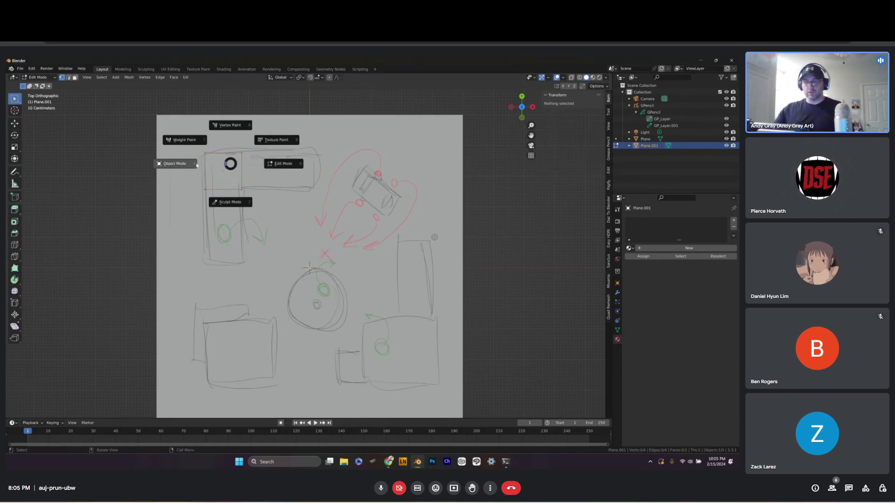
{"action": "left_click", "coordinate": [226, 164]}
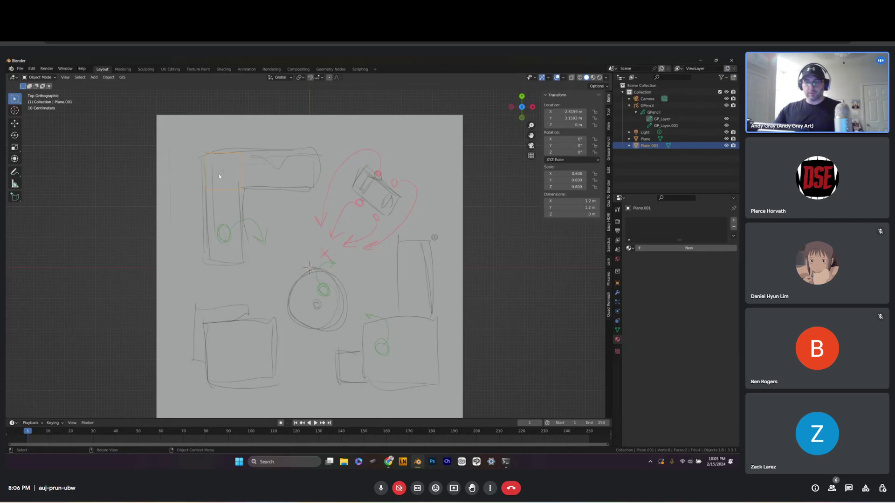
Enter Edit Mode on the small plane with edge selection and box-select its right edge inside the L-shape
{"action": "key", "text": "ctrl+Tab"}
{"action": "left_click", "coordinate": [272, 174]}
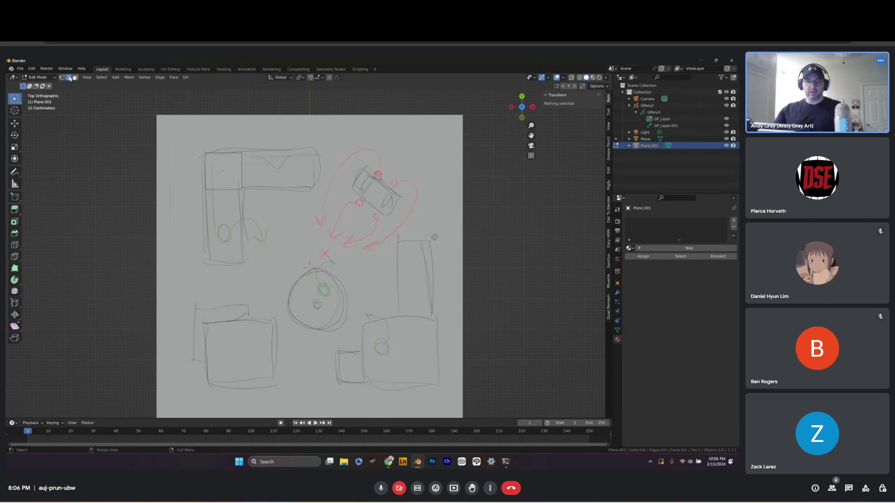
{"action": "left_click", "coordinate": [69, 78]}
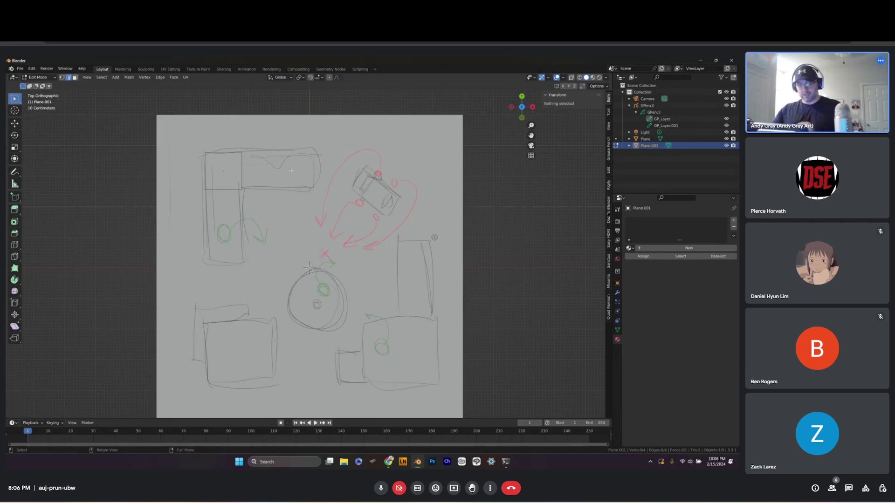
{"action": "key", "text": "b"}
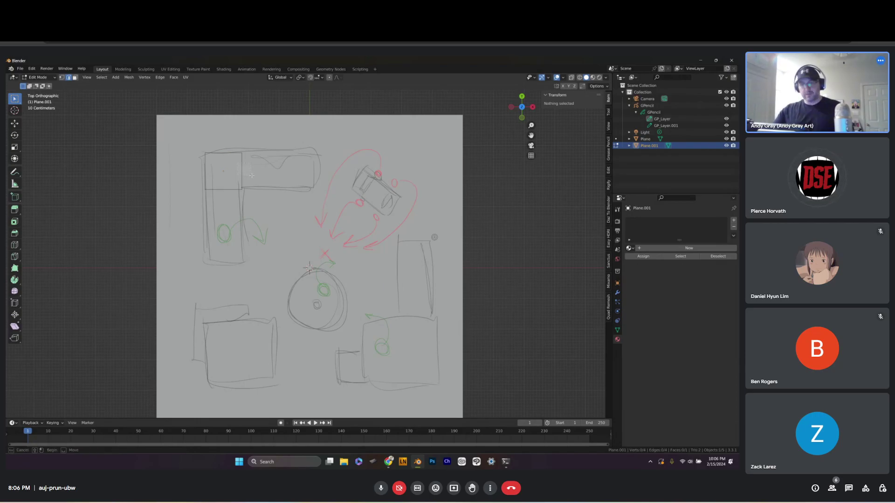
{"action": "left_click_drag", "start_coordinate": [252, 176], "coordinate": [244, 174]}
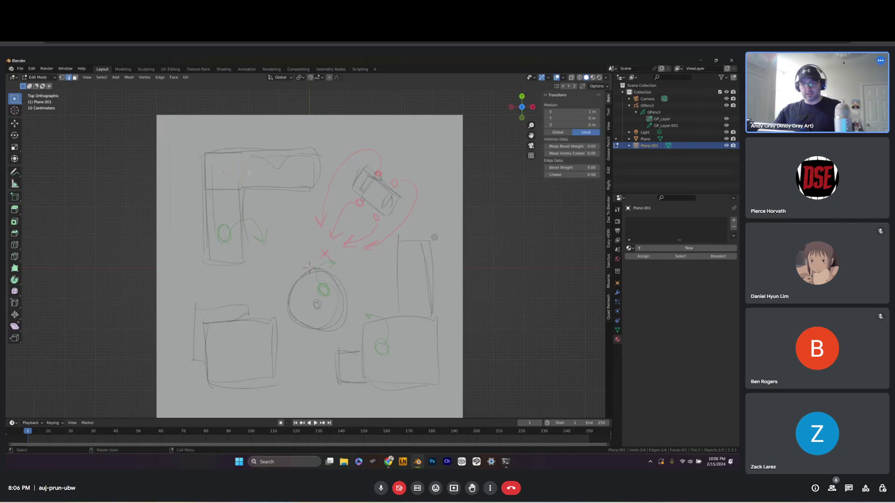
{"action": "scroll", "coordinate": [245, 175], "scroll_direction": "up", "scroll_amount": 3}
{"action": "mouse_move", "coordinate": [197, 90]}
{"action": "middle_mouse_down", "text": "shift"}
{"action": "mouse_move", "coordinate": [267, 197]}
{"action": "mouse_move", "coordinate": [289, 207]}
{"action": "middle_mouse_up", "text": "shift"}
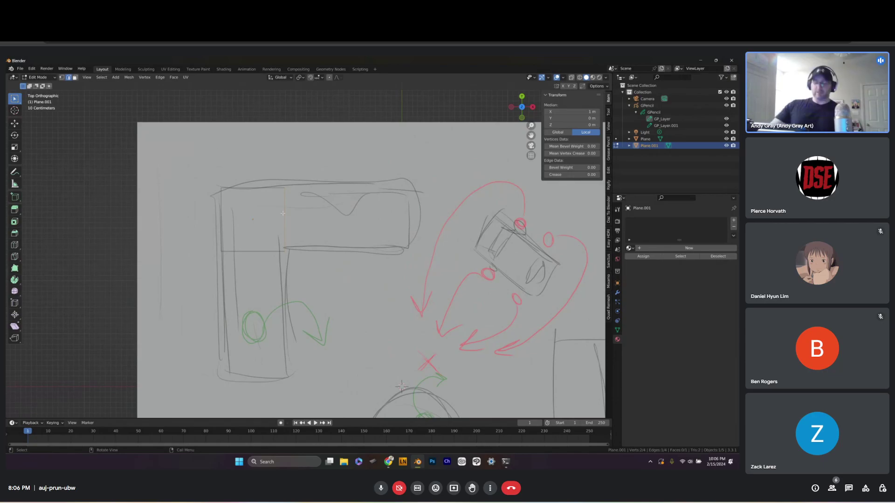
Try extruding the small plane's selected right edge along the X axis to the end of the L-shape's upper arm
{"action": "key", "text": "g"}
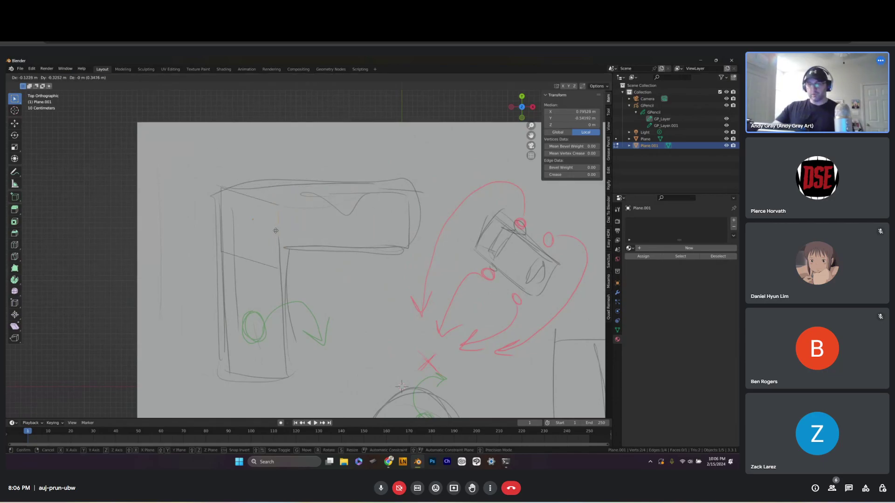
{"action": "right_click", "coordinate": [277, 211]}
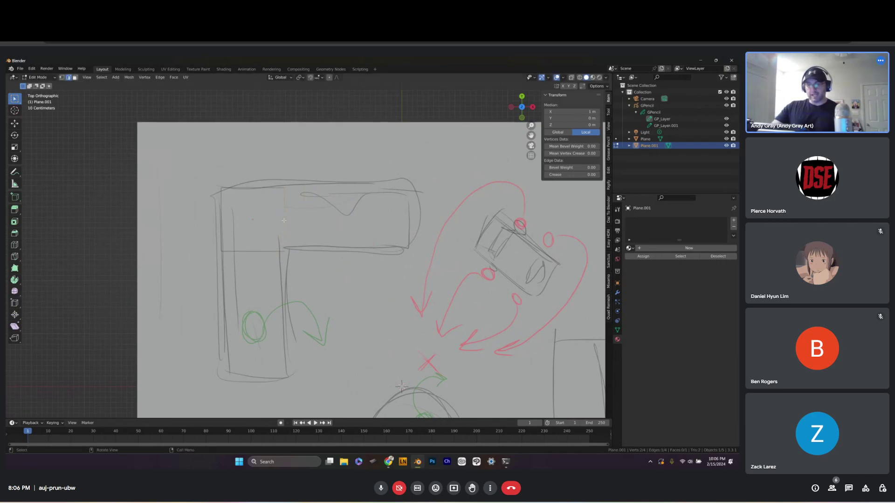
{"action": "key", "text": "e"}
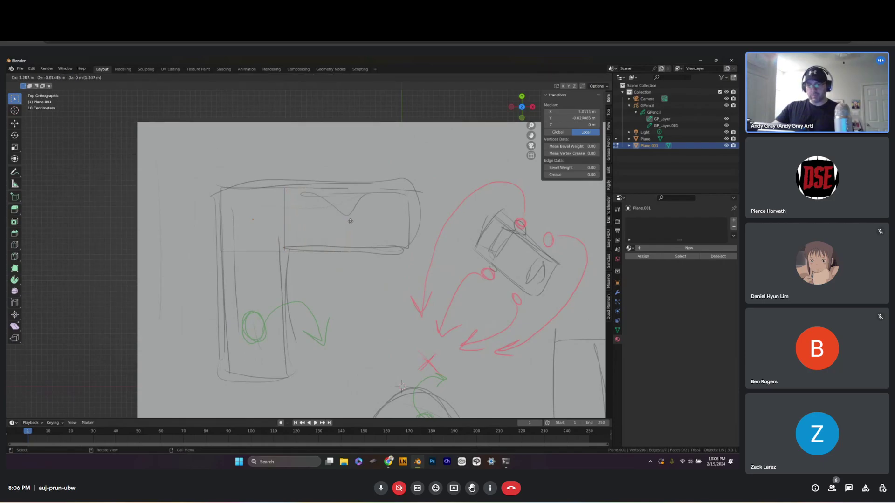
{"action": "key", "text": "x"}
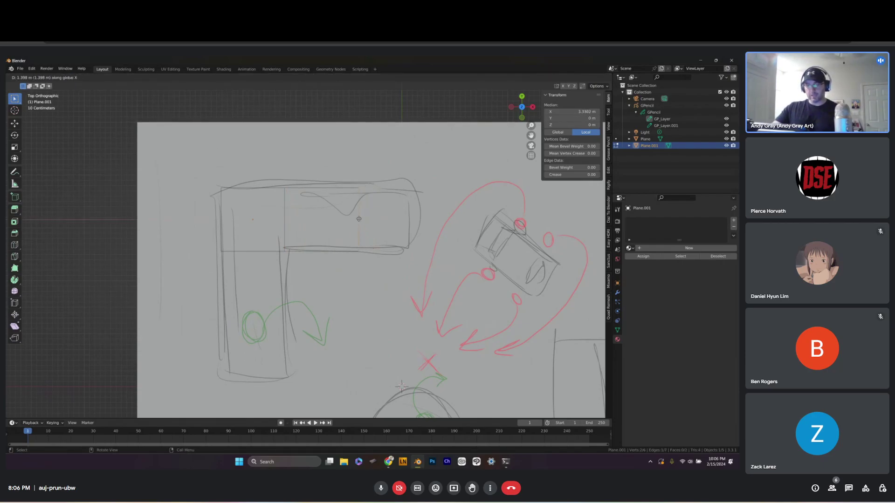
{"action": "left_click", "coordinate": [409, 213]}
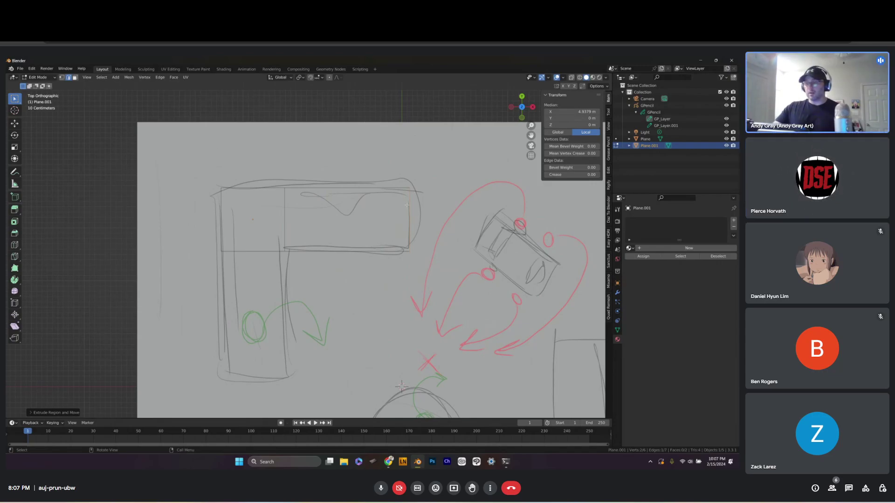
{"action": "key", "text": "ctrl+z"}
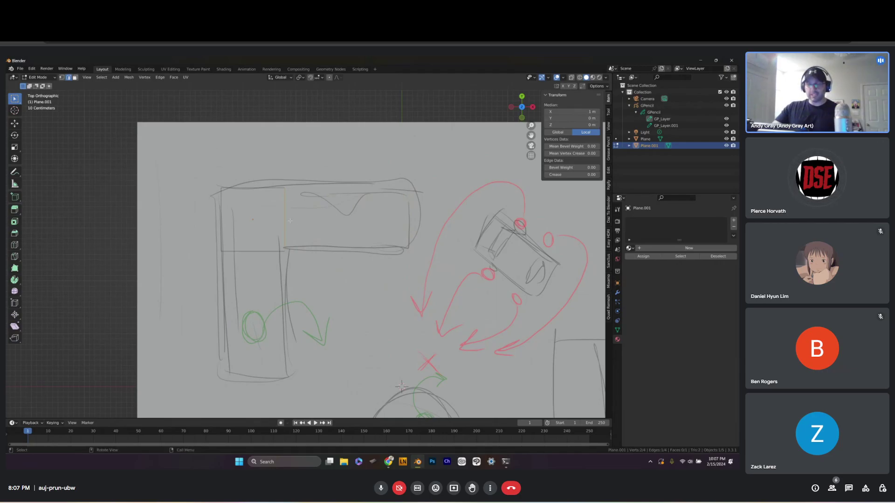
Extrude the plane's right edge about 2.35 m along the X axis to fill the L-shape's upper arm
{"action": "key", "text": "e"}
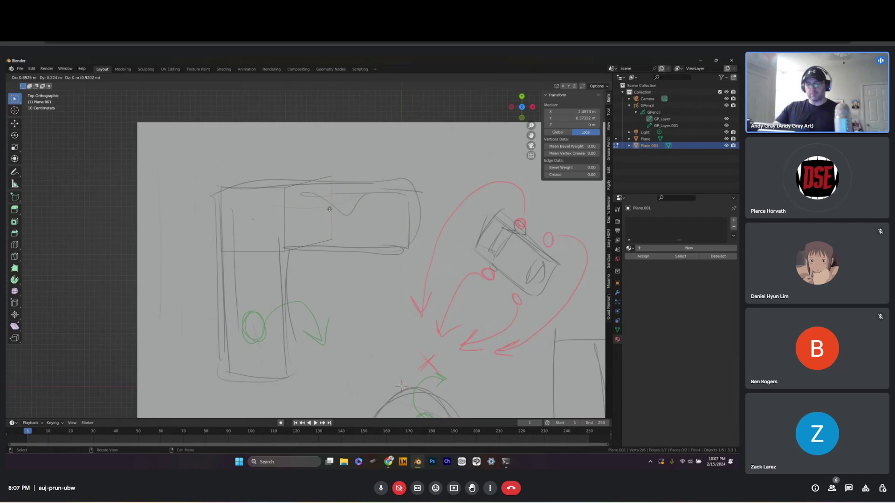
{"action": "key", "text": "x"}
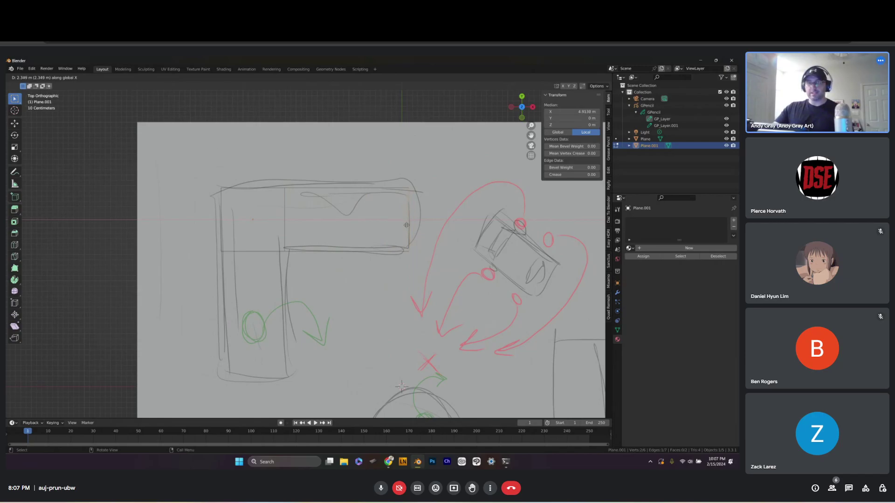
{"action": "left_click", "coordinate": [406, 225]}
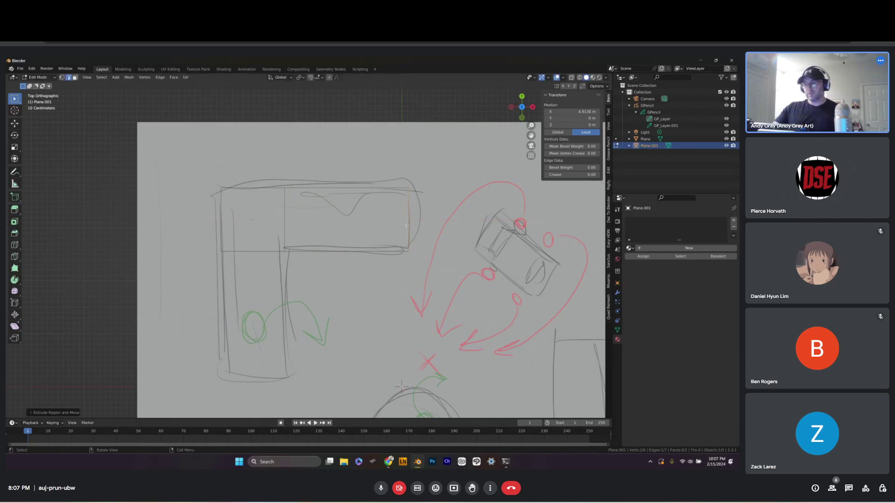
Box-select the corner square's bottom edge and extrude it about 2.44 m downward along the Y axis to fill the L-shape's lower arm
{"action": "key", "text": "b"}
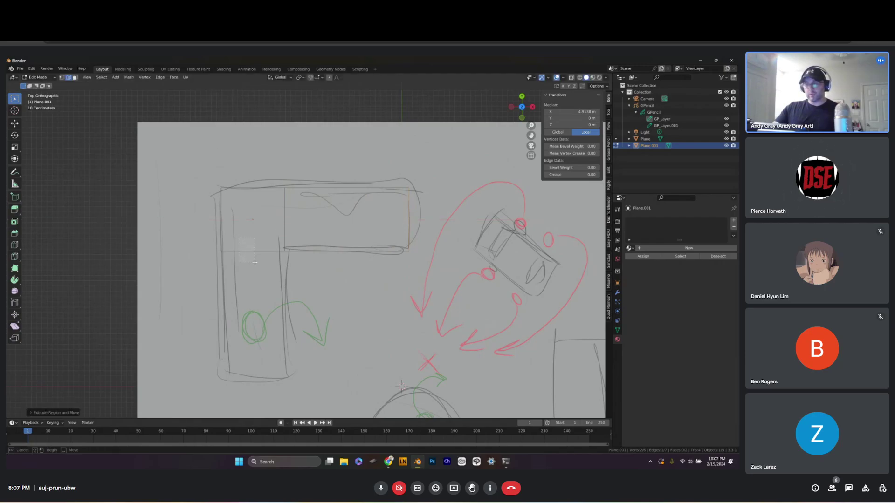
{"action": "left_click_drag", "start_coordinate": [266, 264], "coordinate": [269, 260]}
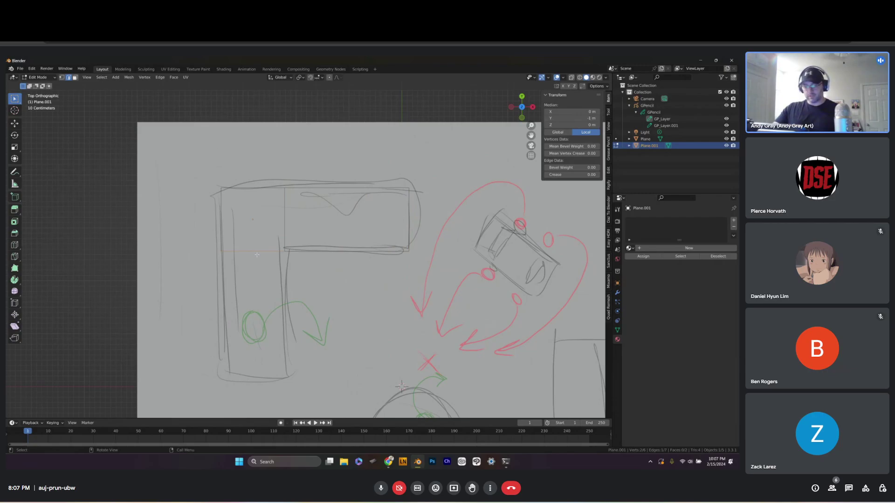
{"action": "key", "text": "g"}
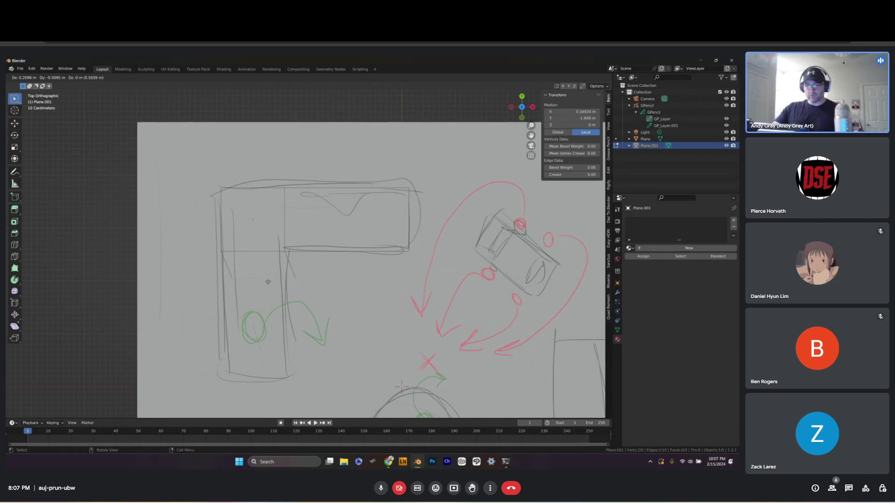
{"action": "key", "text": "y"}
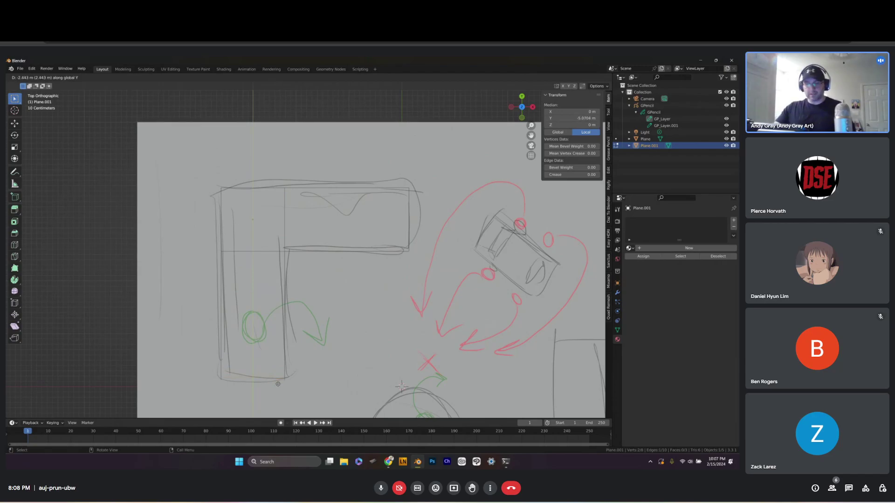
{"action": "left_click", "coordinate": [278, 381]}
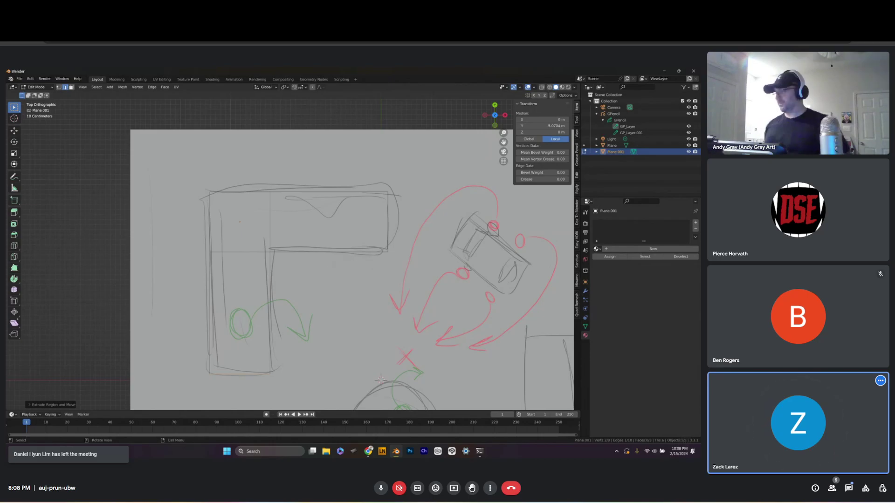
In the Google Meet call, present the unsaved Blender 4.0 window to the participants
{"action": "left_click", "coordinate": [453, 488]}
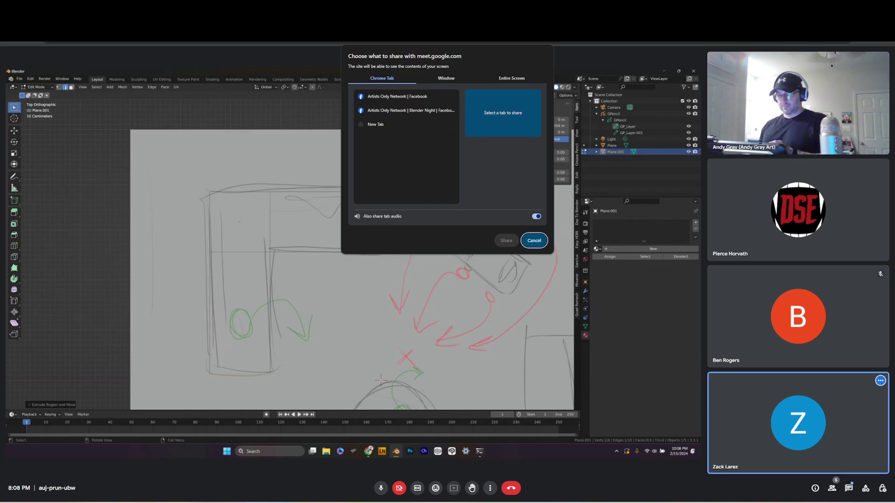
{"action": "left_click", "coordinate": [446, 78]}
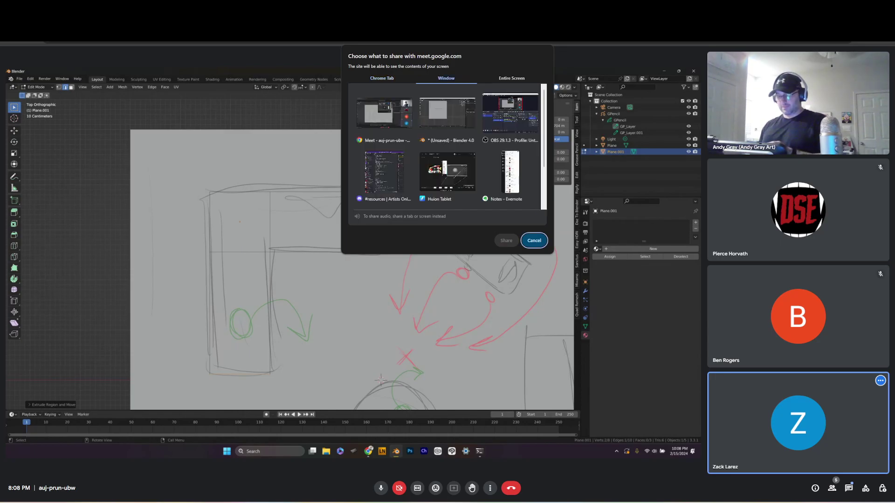
{"action": "left_click", "coordinate": [384, 117]}
{"action": "left_click", "coordinate": [447, 117]}
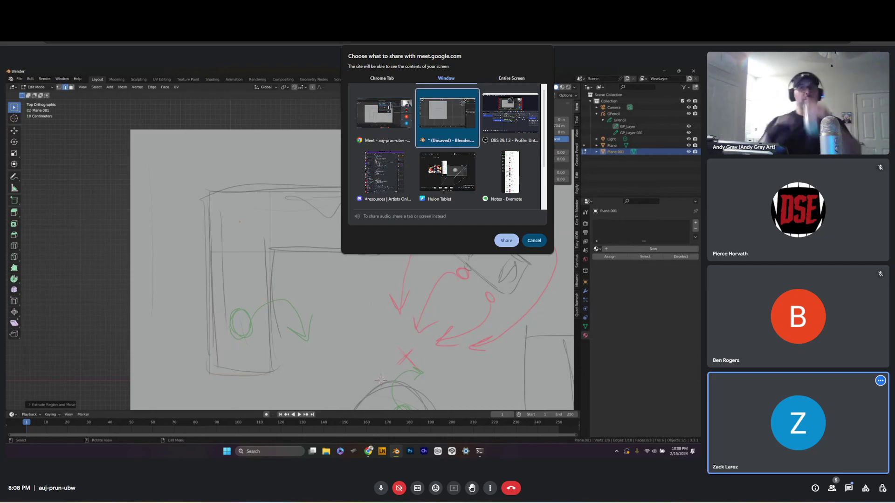
{"action": "left_click", "coordinate": [507, 240]}
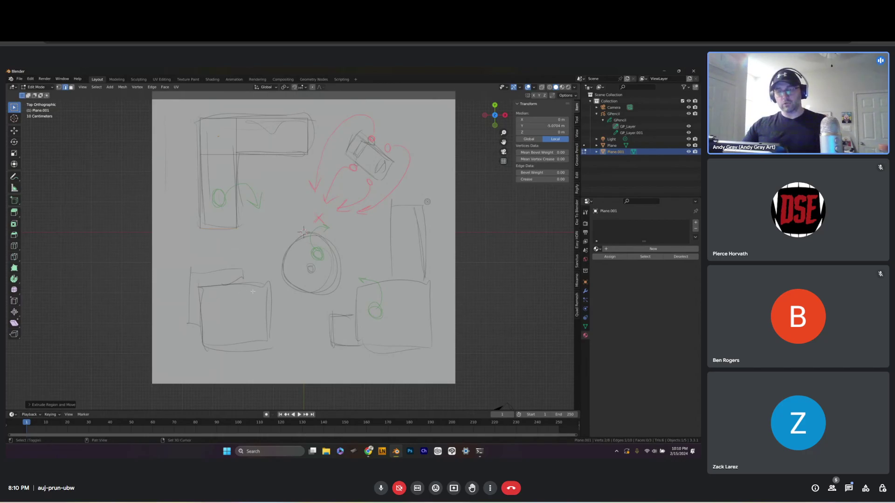
Add a plane to the same mesh and move it onto the sketched square in the layout's lower-left corner
{"action": "key", "text": "shift+a"}
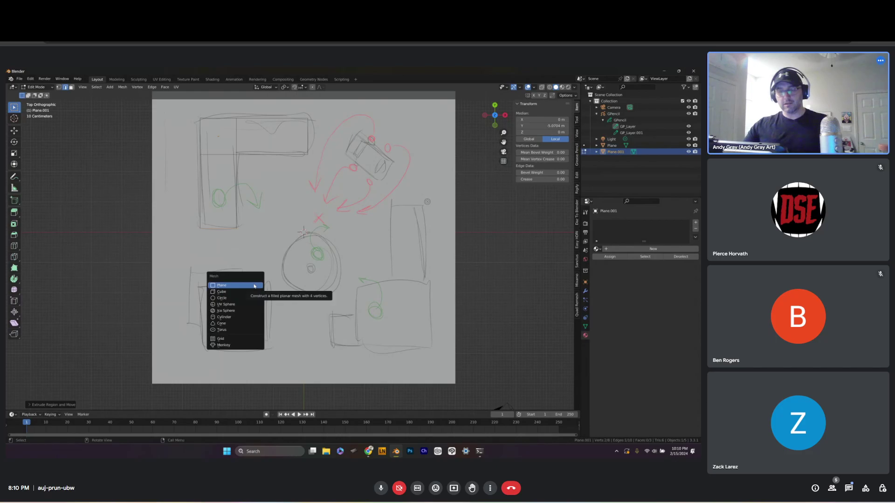
{"action": "left_click", "coordinate": [254, 285]}
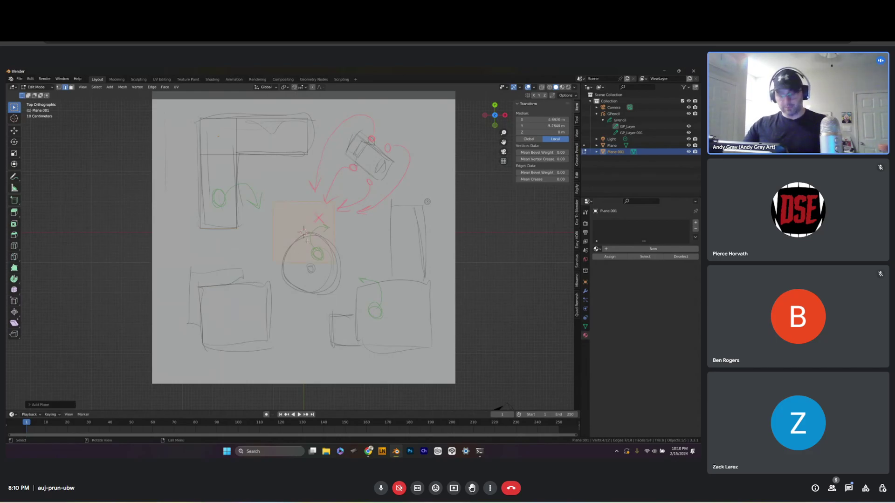
{"action": "key", "text": "g"}
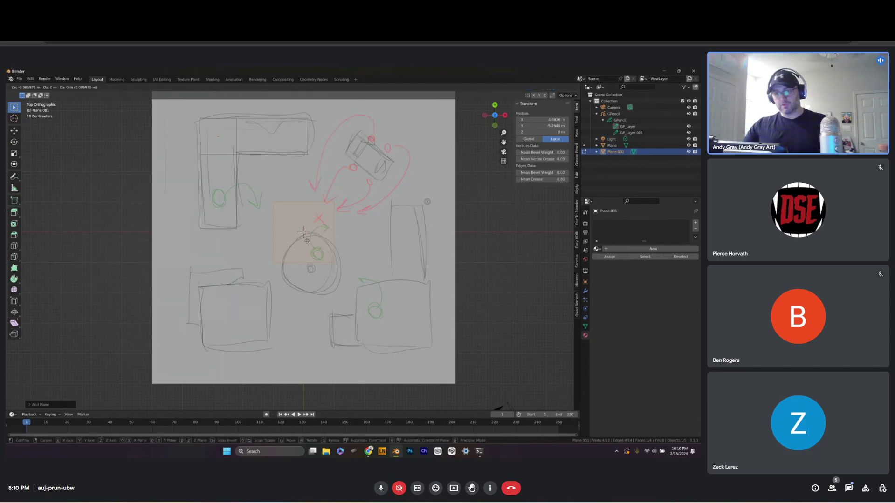
{"action": "left_click", "coordinate": [235, 324]}
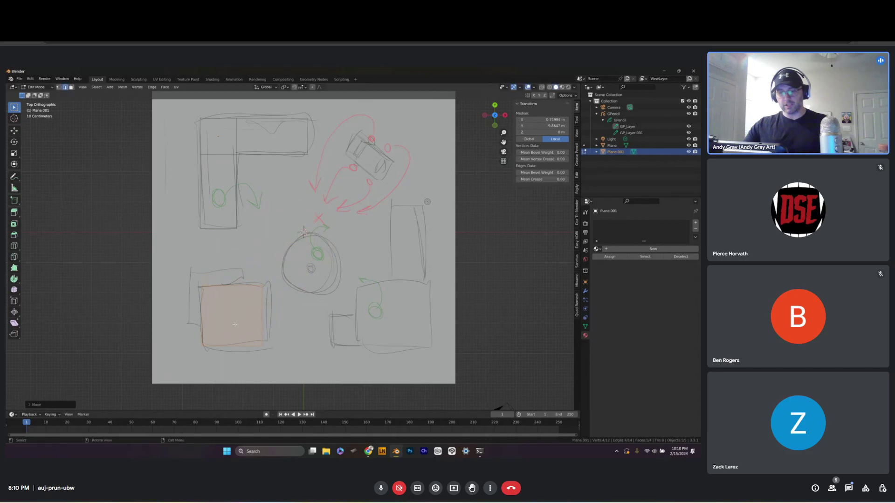
Scale the lower-left plane along the X axis to cover the width of the sketched square
{"action": "key", "text": "s"}
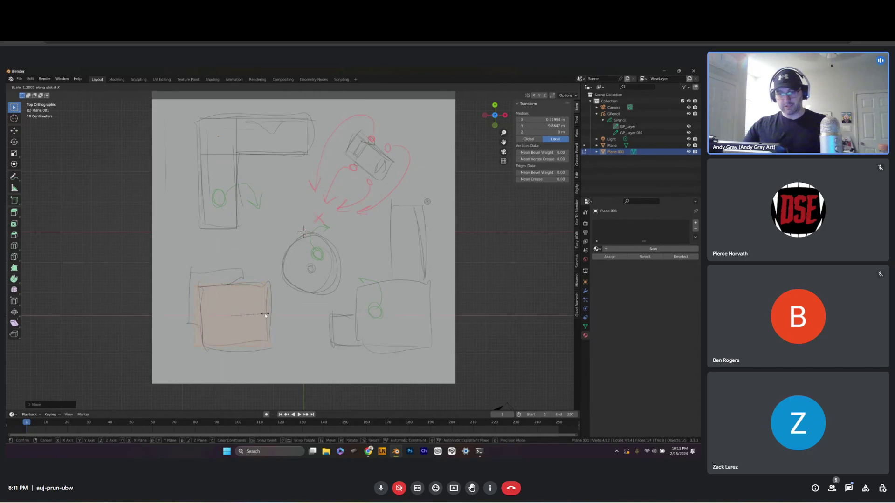
{"action": "left_click", "coordinate": [266, 313]}
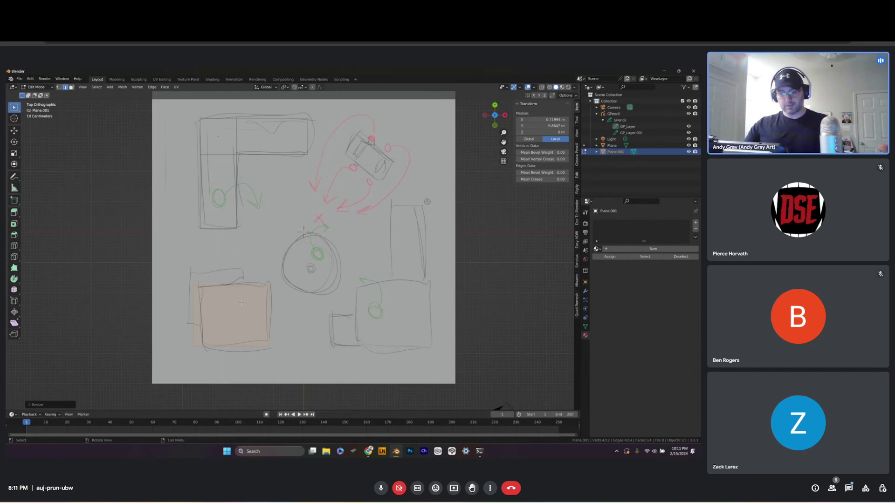
{"action": "key", "text": "s"}
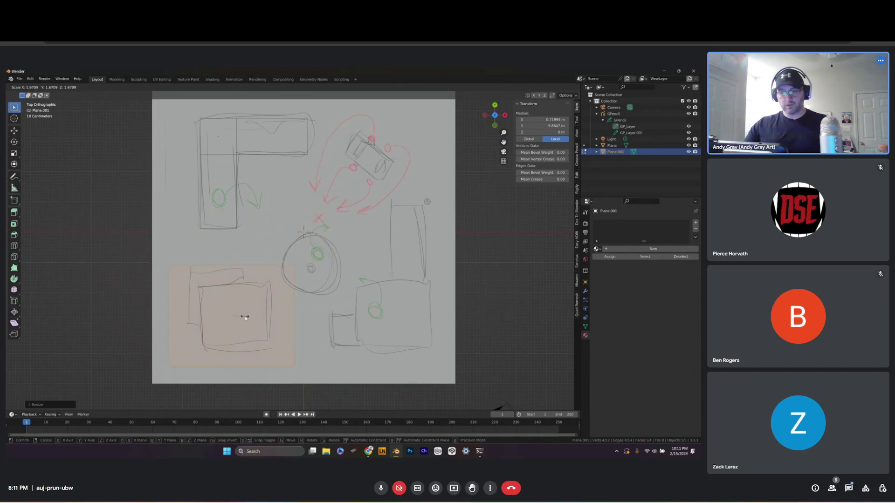
{"action": "key", "text": "x"}
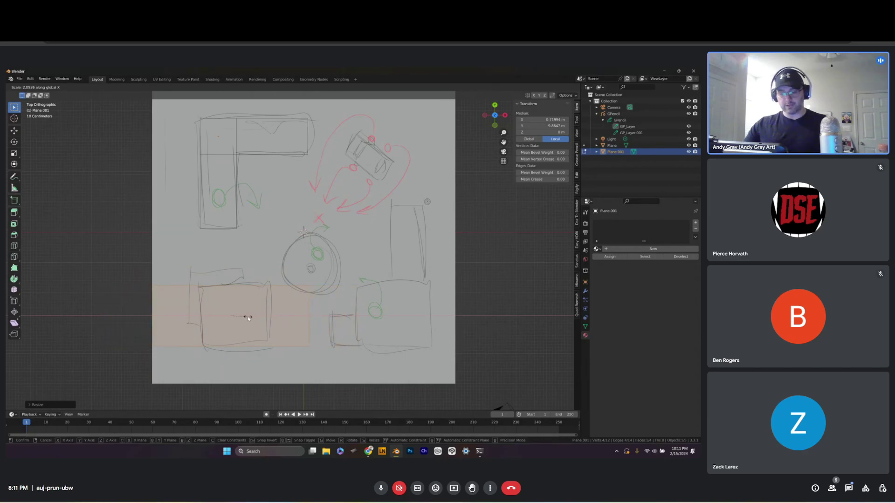
{"action": "key", "text": "y"}
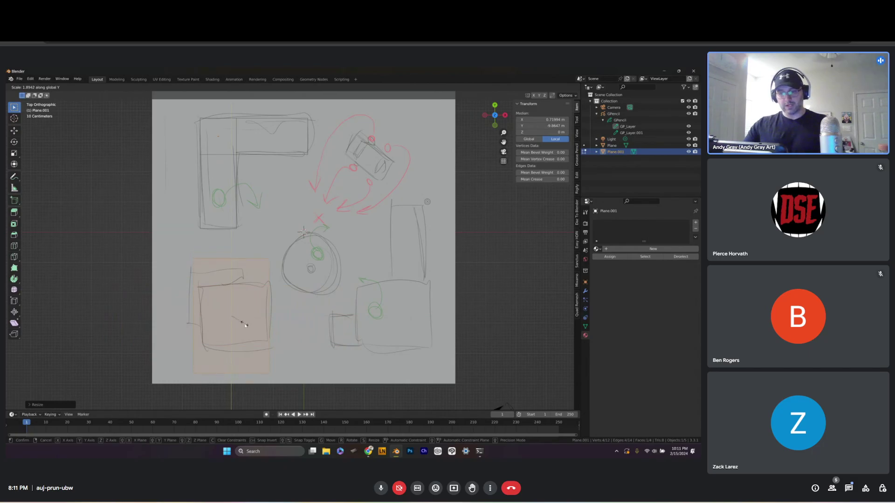
{"action": "key", "text": "x"}
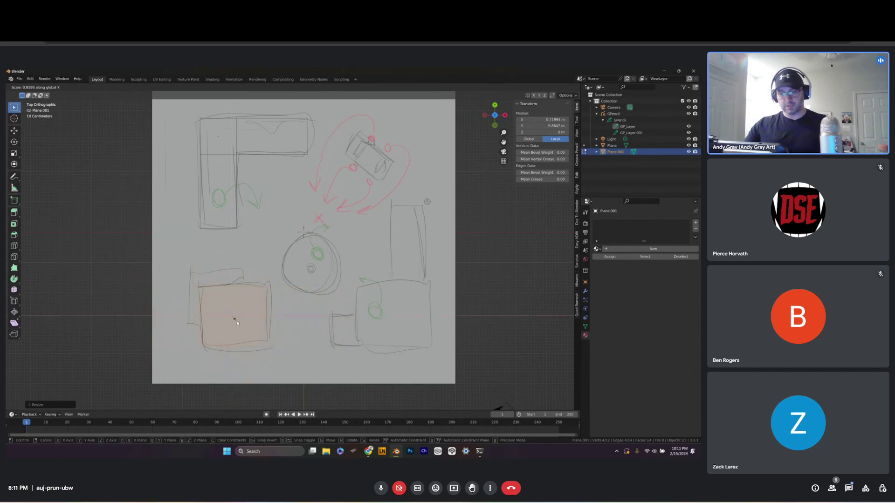
{"action": "left_click", "coordinate": [238, 322]}
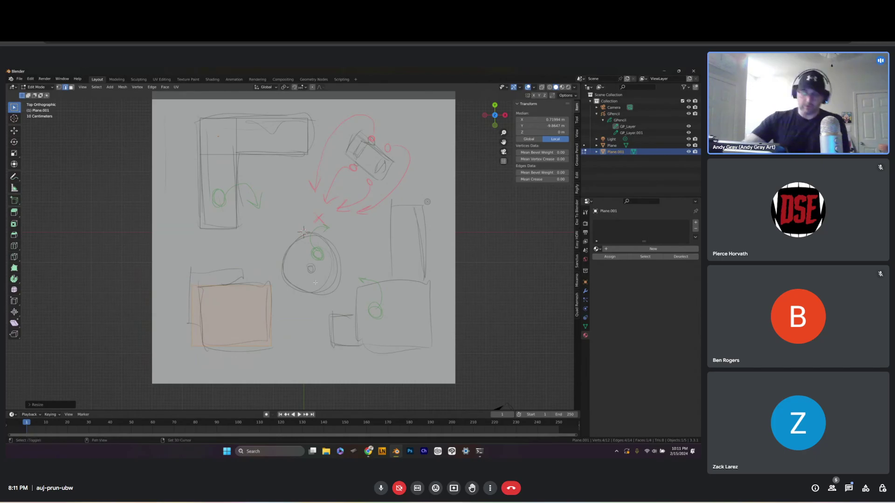
Add a mesh circle and position it over the round shape sketched at the center of the layout
{"action": "key", "text": "shift+a"}
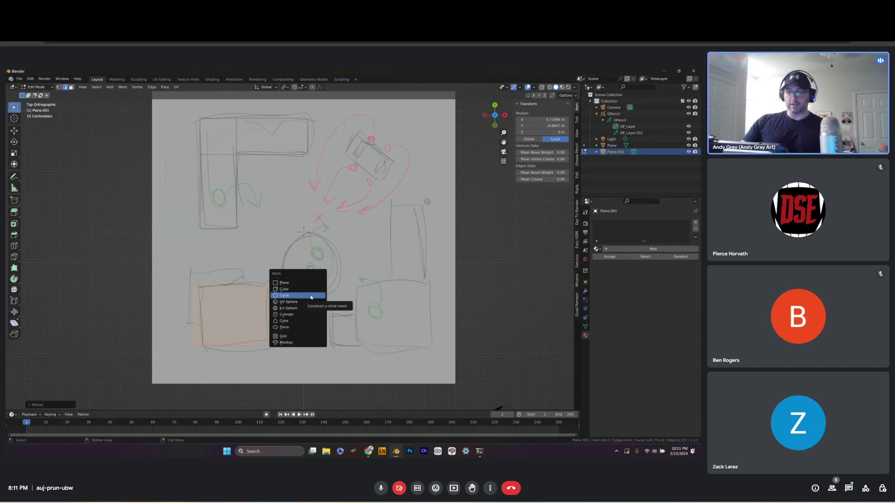
{"action": "left_click", "coordinate": [311, 296]}
{"action": "key", "text": "g"}
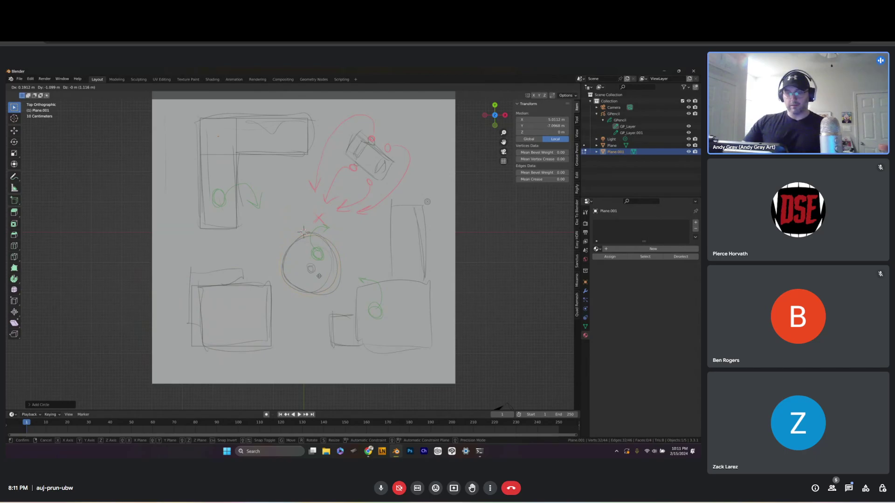
{"action": "key", "text": "s"}
{"action": "key", "text": "g"}
{"action": "left_click", "coordinate": [302, 266]}
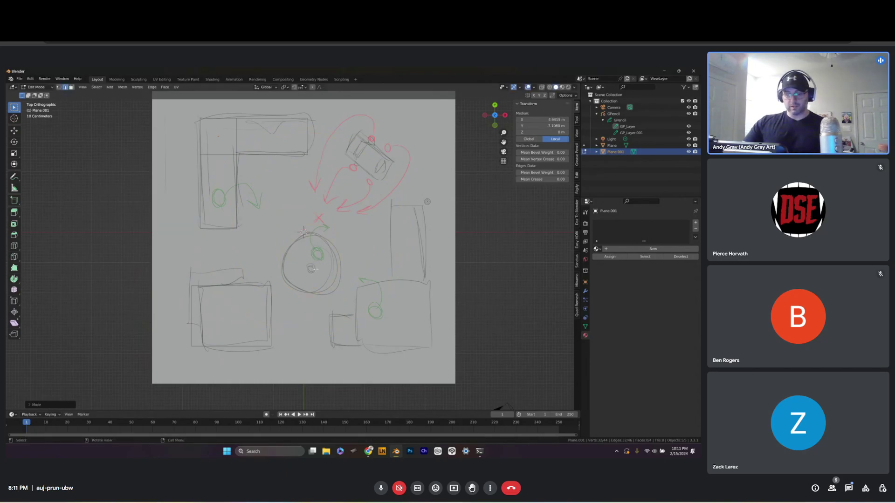
{"action": "key", "text": "s"}
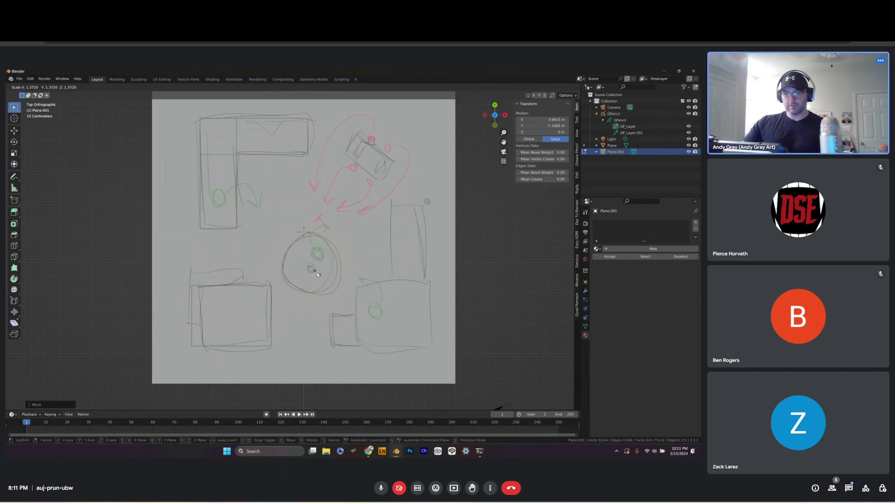
{"action": "right_click", "coordinate": [319, 275]}
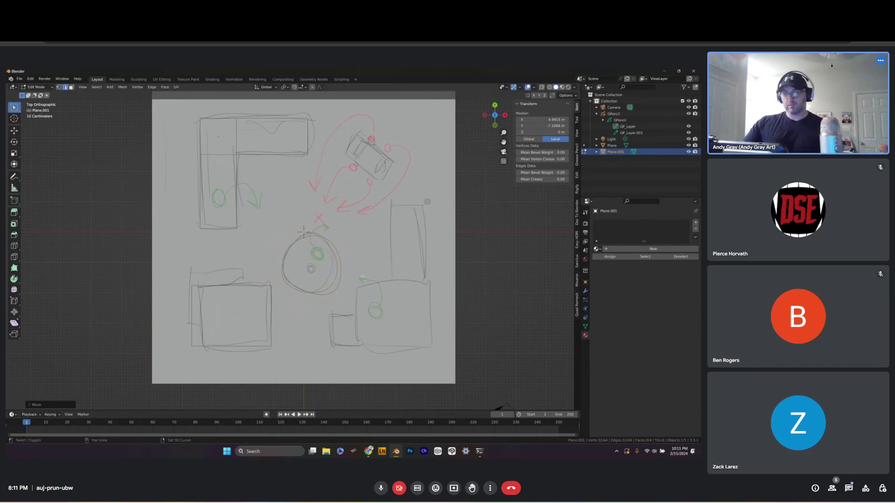
Add a plane to the same mesh and move it onto the sketched square in the layout's lower-right corner
{"action": "key", "text": "shift+a"}
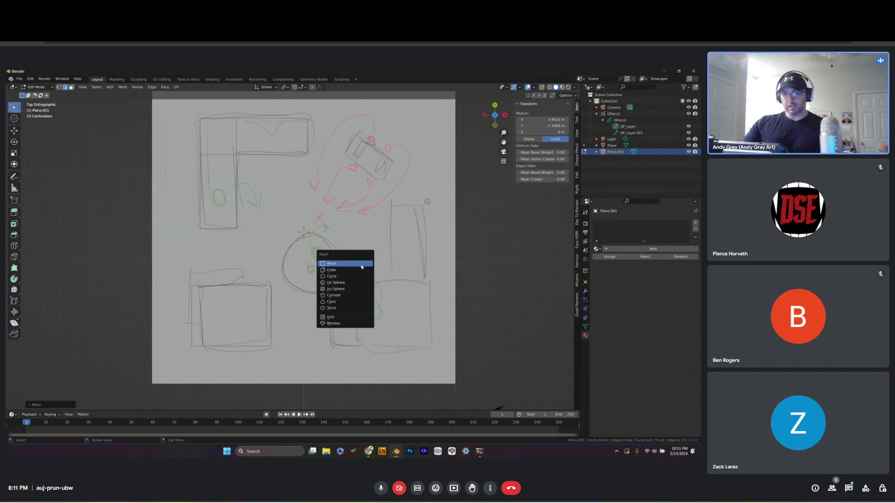
{"action": "left_click", "coordinate": [345, 264]}
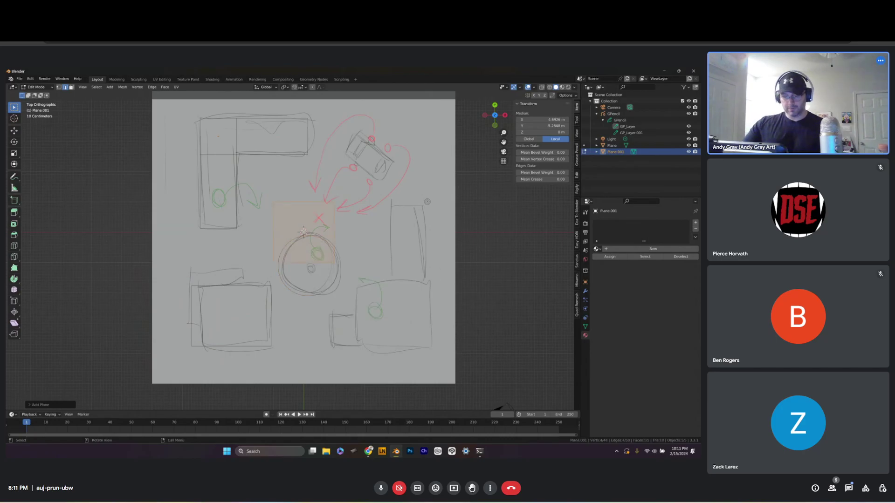
{"action": "key", "text": "h"}
{"action": "key", "text": "alt+h"}
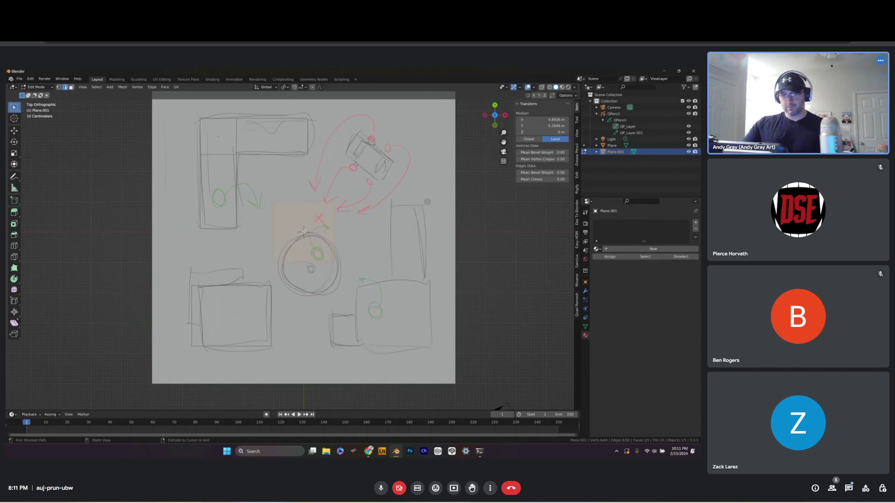
{"action": "key", "text": "g"}
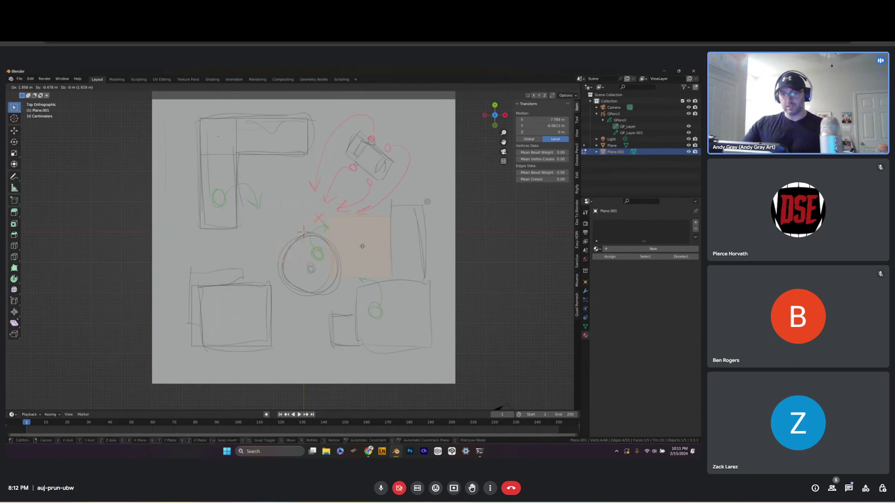
{"action": "left_click", "coordinate": [402, 317]}
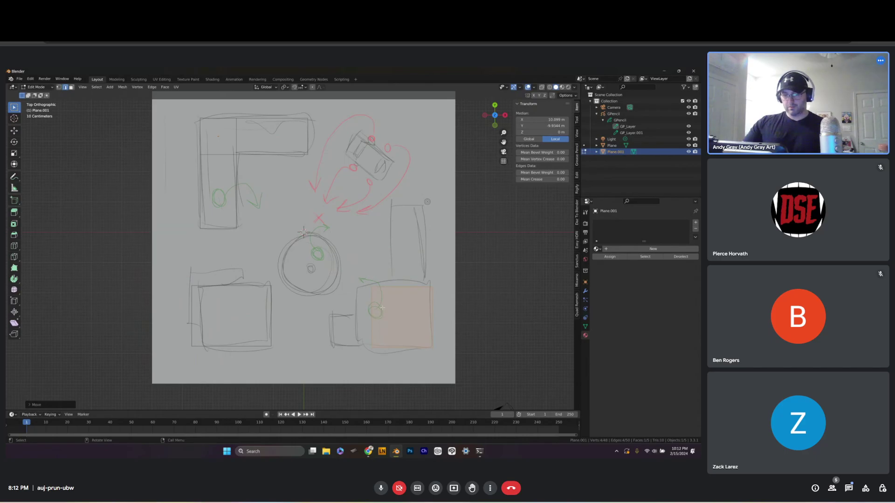
Scale the lower-right plane along the X axis and shift it to align with the sketched square
{"action": "key", "text": "s"}
{"action": "key", "text": "x"}
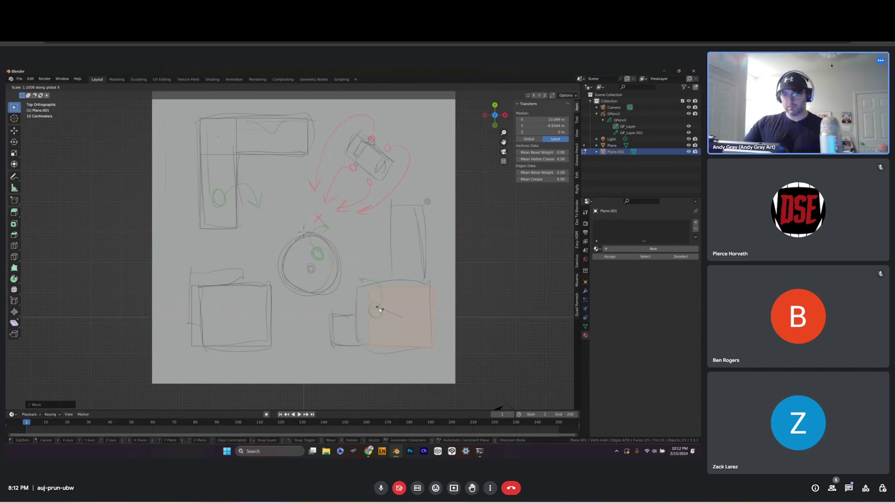
{"action": "left_click", "coordinate": [388, 310]}
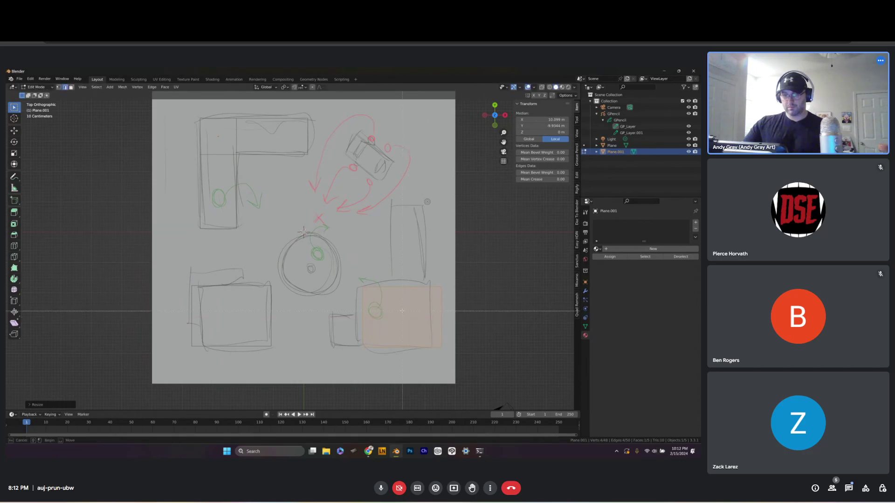
{"action": "key", "text": "g"}
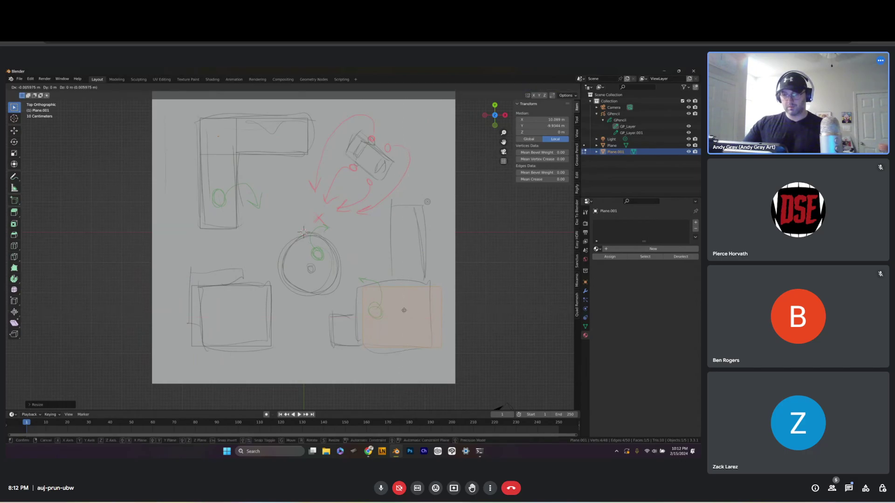
{"action": "left_click", "coordinate": [400, 310]}
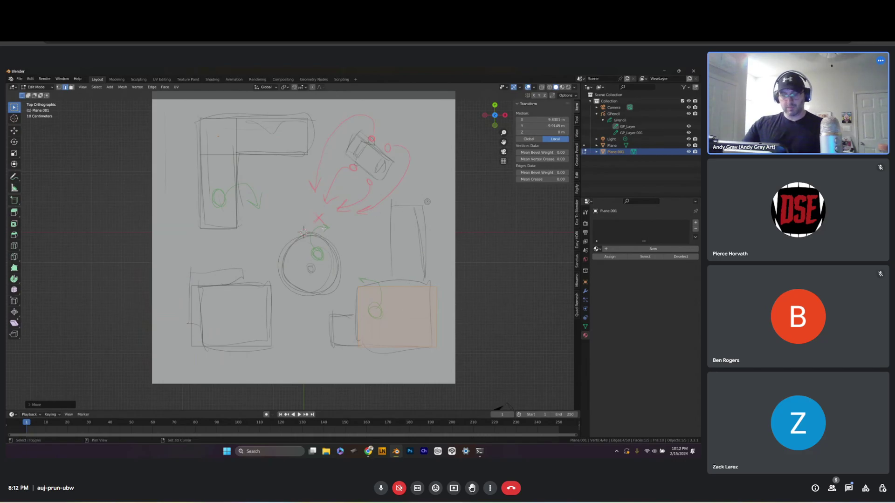
Add another plane, move it onto the tall sketched rectangle near the layout's right edge, and scale it down to the rectangle's width
{"action": "key", "text": "shift+a"}
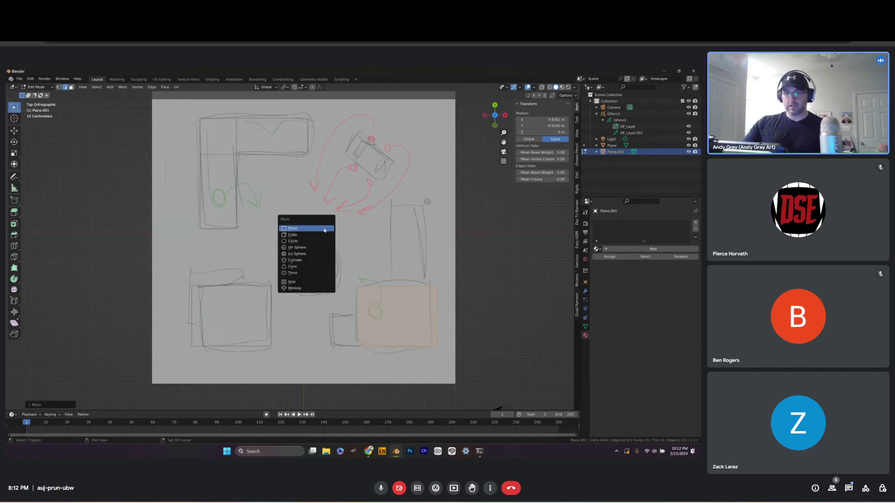
{"action": "left_click", "coordinate": [320, 229]}
{"action": "key", "text": "g"}
{"action": "left_click", "coordinate": [436, 247]}
{"action": "key", "text": "s"}
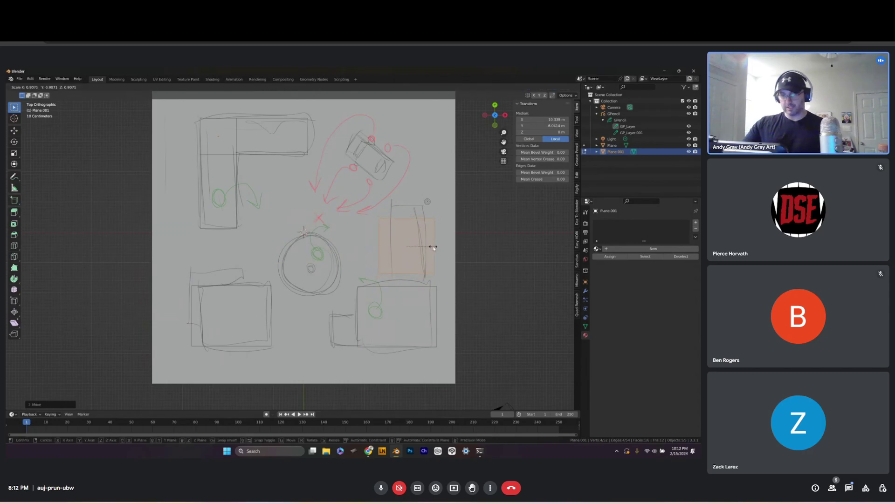
{"action": "left_click", "coordinate": [422, 247]}
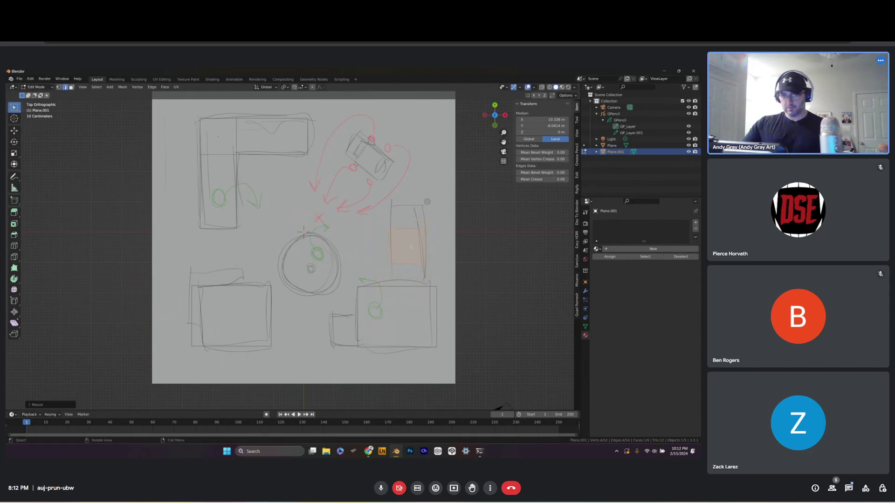
{"action": "key", "text": "g"}
{"action": "left_click", "coordinate": [411, 247]}
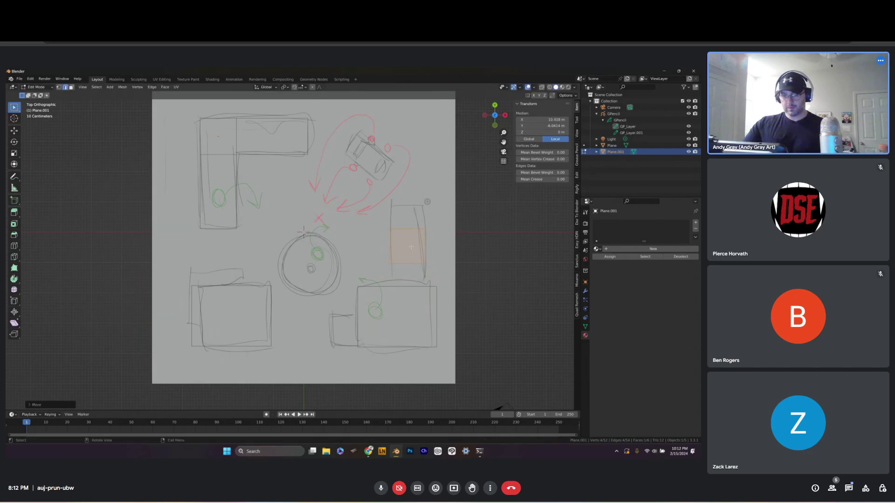
Stretch the plane along the Y axis to cover the height of the tall sketched rectangle
{"action": "key", "text": "s"}
{"action": "key", "text": "y"}
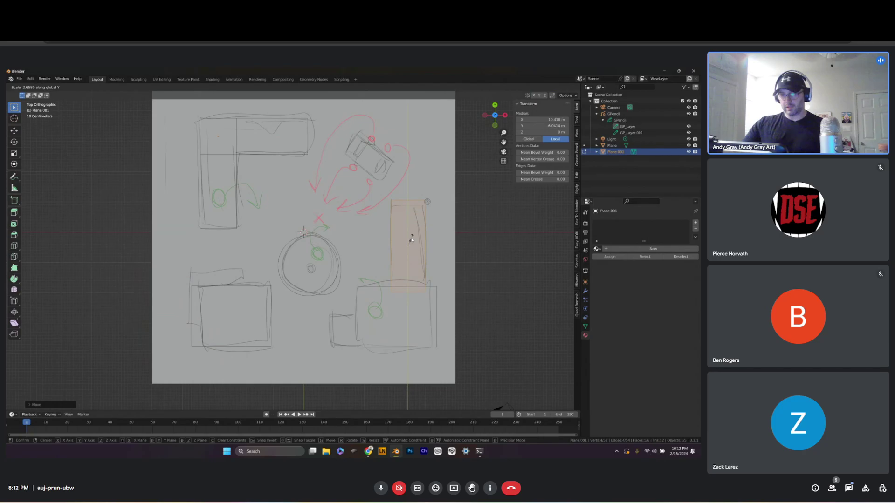
{"action": "left_click", "coordinate": [412, 242]}
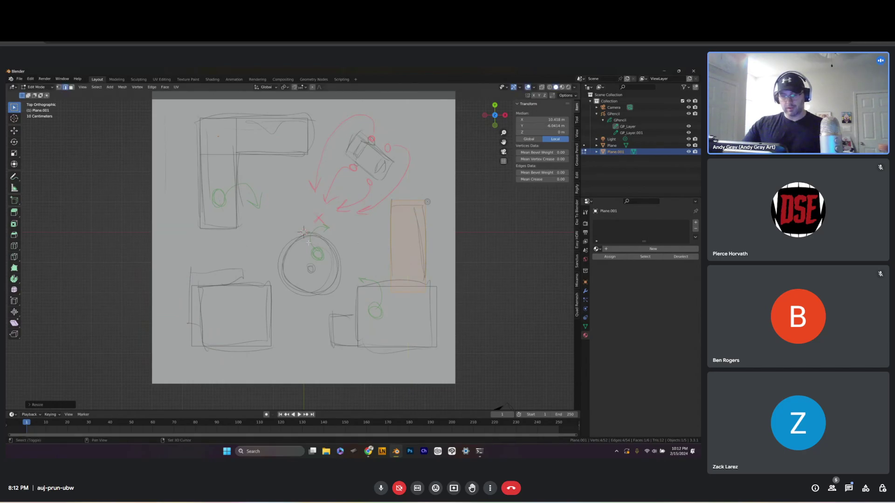
Add a plane, scale it down, and place it over the small sketched square beside the lower-right block
{"action": "key", "text": "shift+a"}
{"action": "left_click", "coordinate": [308, 244]}
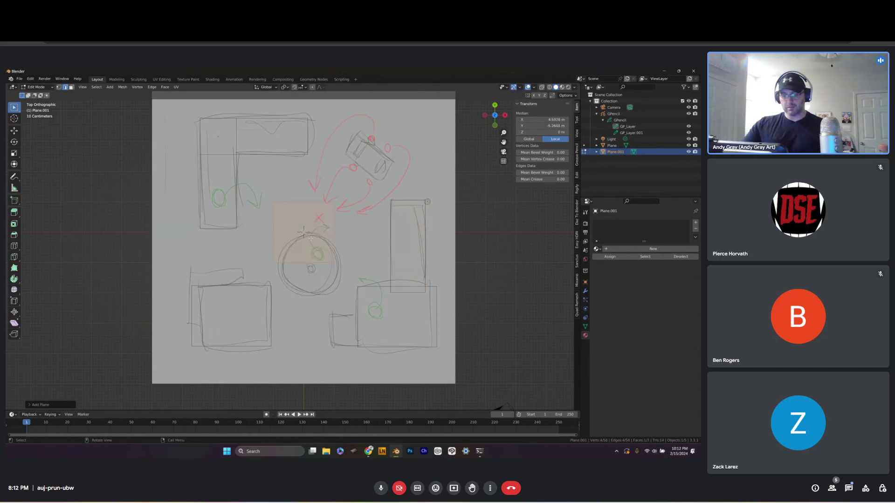
{"action": "key", "text": "g"}
{"action": "left_click", "coordinate": [376, 309]}
{"action": "key", "text": "s"}
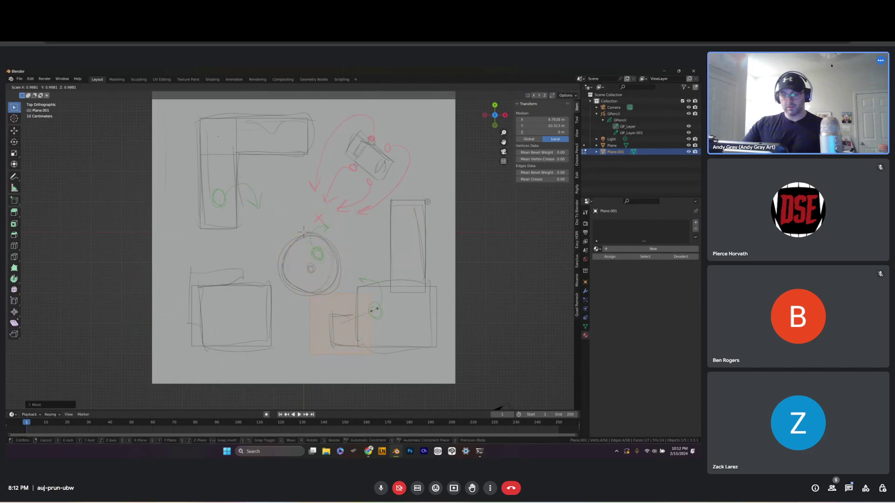
{"action": "left_click", "coordinate": [348, 315]}
{"action": "key", "text": "g"}
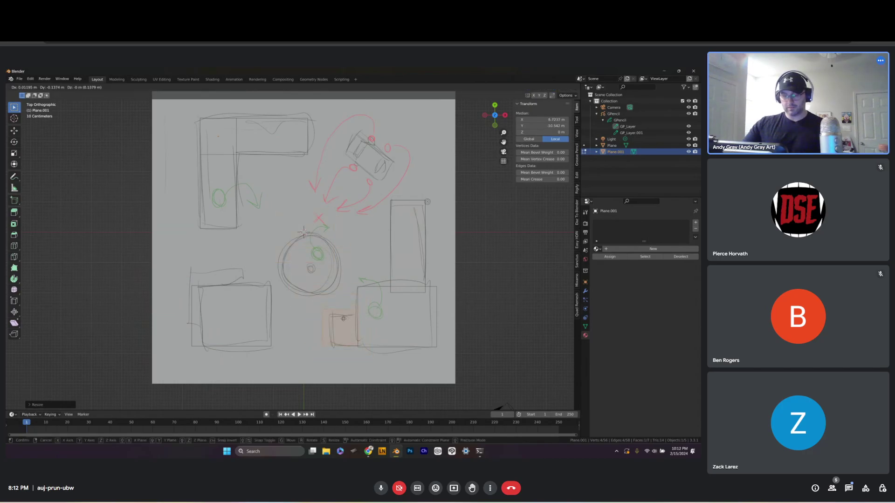
{"action": "left_click", "coordinate": [346, 319]}
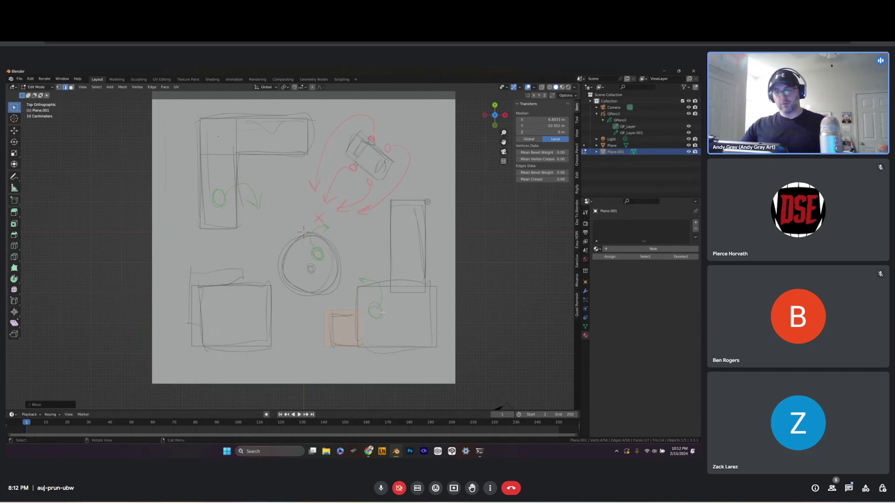
Switch the blockout mesh to Object Mode and return it to Edit Mode
{"action": "left_click", "coordinate": [602, 151]}
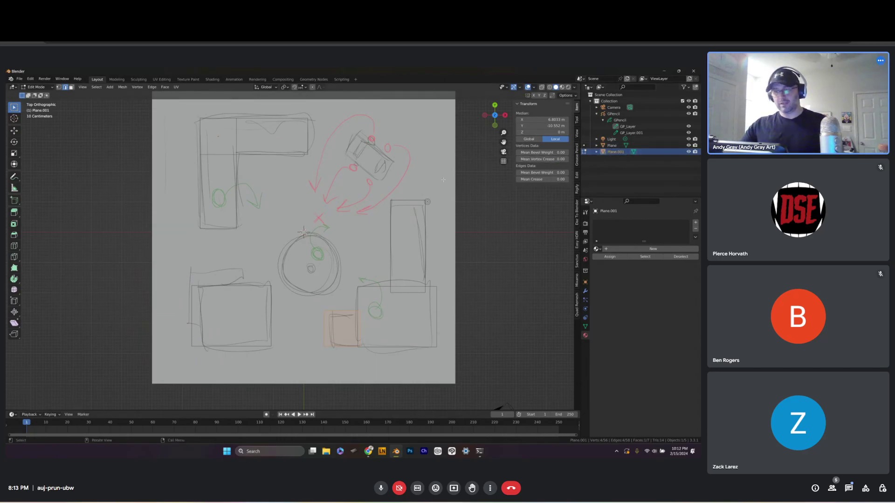
{"action": "key", "text": "ctrl+Tab"}
{"action": "left_click", "coordinate": [390, 175]}
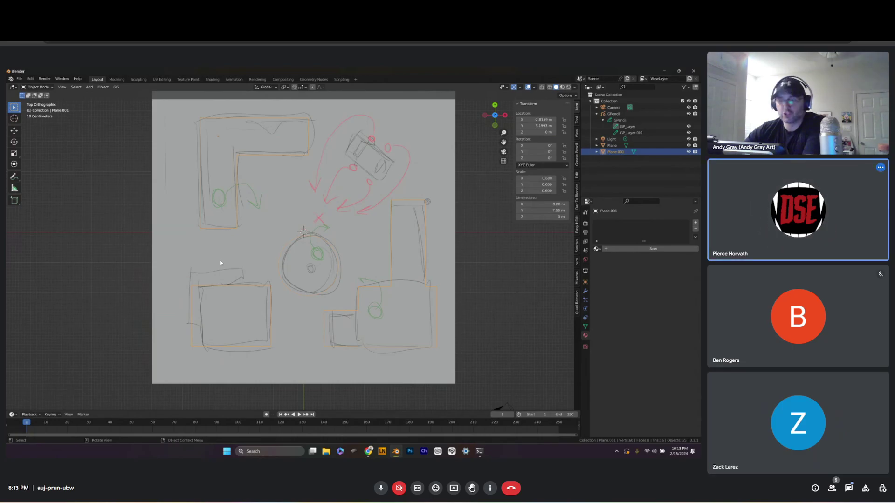
{"action": "key", "text": "ctrl+Tab"}
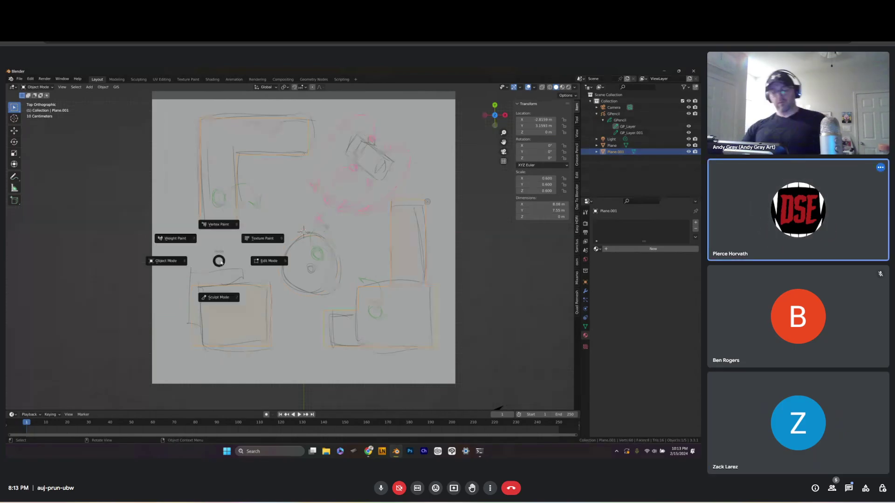
{"action": "left_click", "coordinate": [265, 263]}
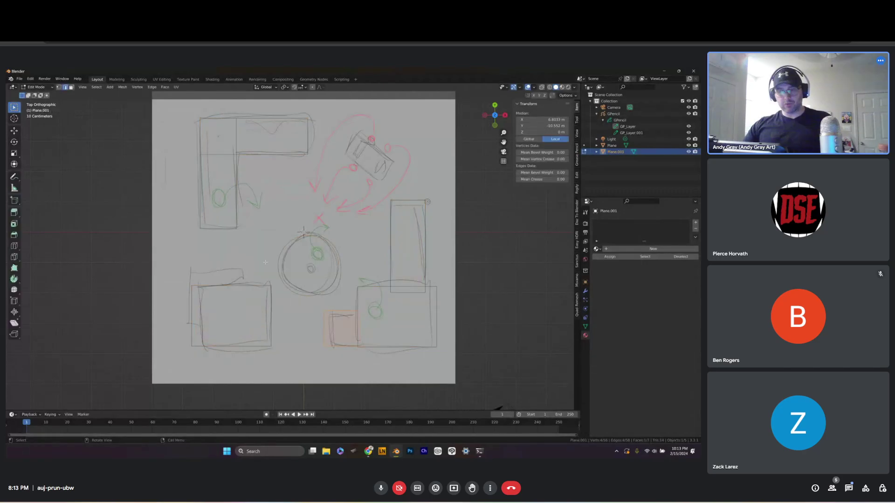
Select the entire blockout mesh and, in the right side view, extrude all shapes upward about 1.5 m
{"action": "key", "text": "a"}
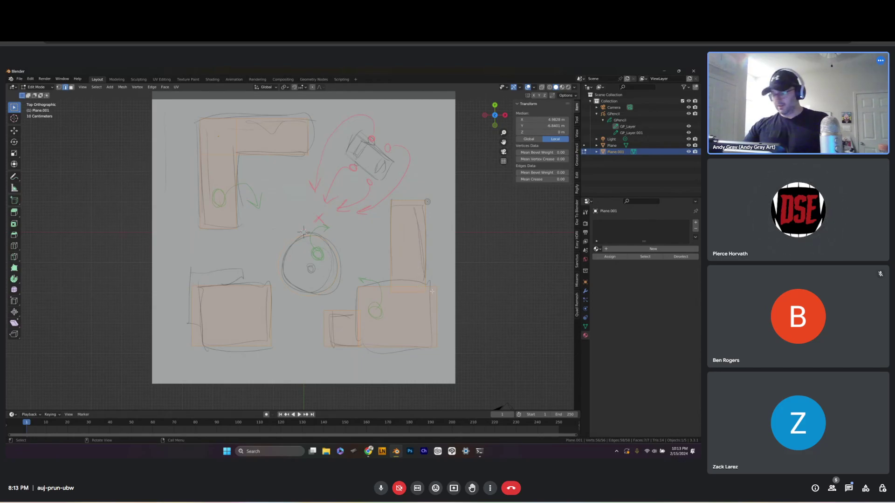
{"action": "key", "text": "KP_3"}
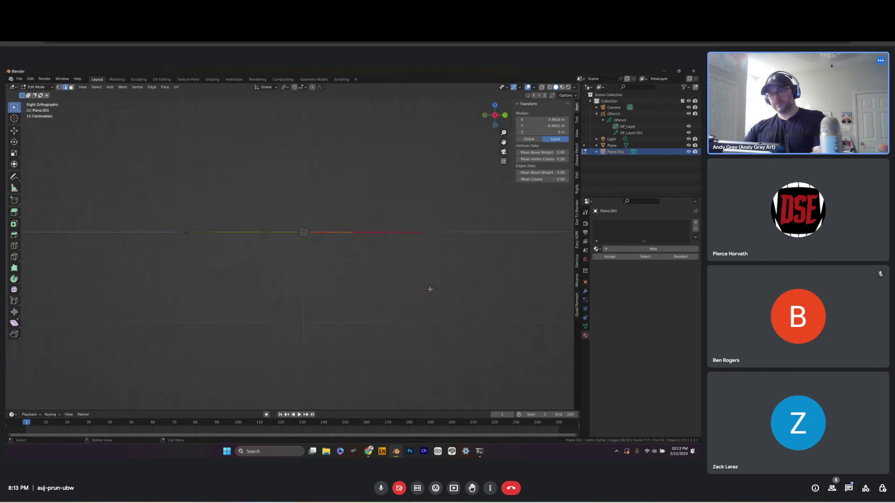
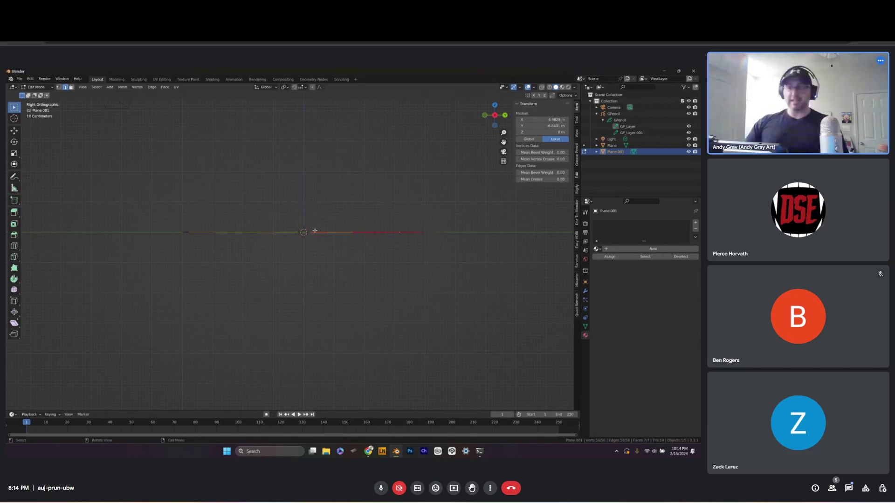
{"action": "key", "text": "e"}
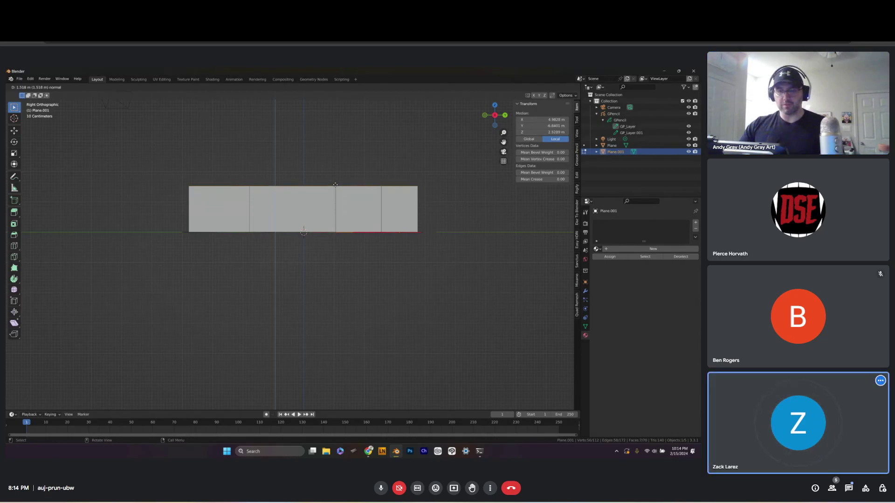
{"action": "left_click", "coordinate": [335, 185]}
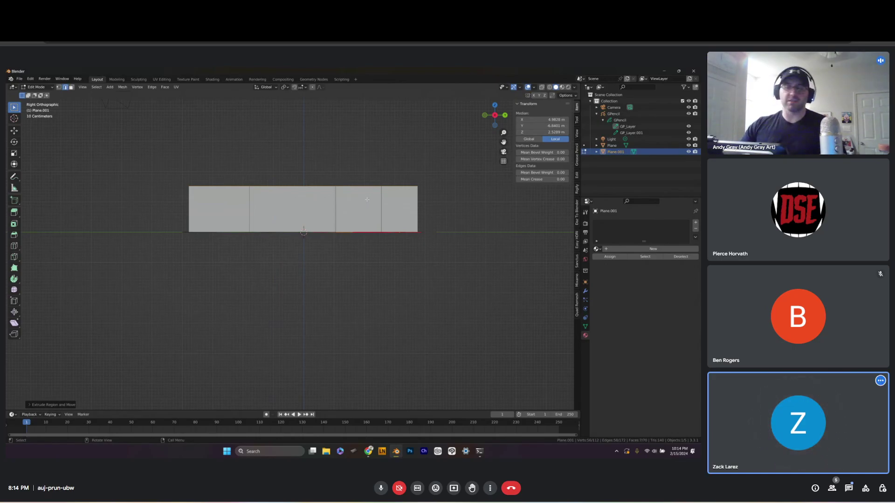
Extrude the tops of all the blocks again by about 0.69 m along the global Z axis
{"action": "middle_click_drag", "start_coordinate": [363, 199], "coordinate": [329, 232]}
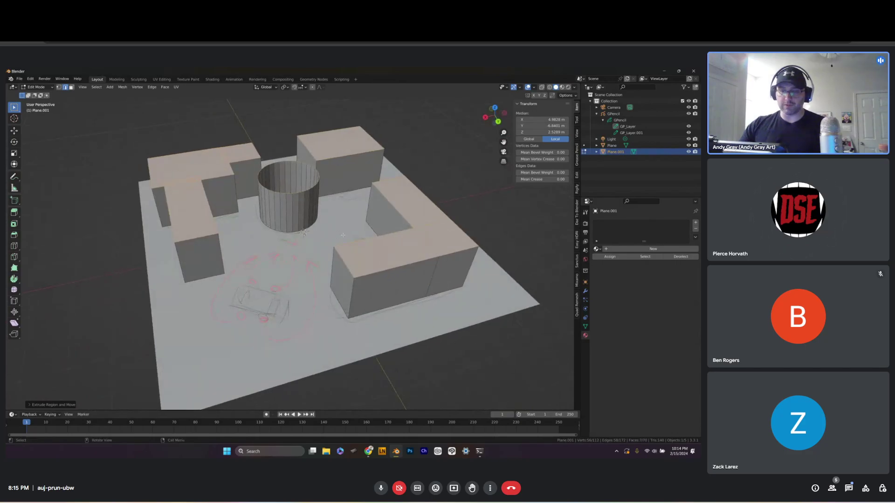
{"action": "mouse_move", "coordinate": [337, 237]}
{"action": "middle_mouse_down"}
{"action": "mouse_move", "coordinate": [301, 266]}
{"action": "mouse_move", "coordinate": [314, 252]}
{"action": "mouse_move", "coordinate": [360, 239]}
{"action": "mouse_move", "coordinate": [315, 239]}
{"action": "mouse_move", "coordinate": [340, 232]}
{"action": "middle_mouse_up"}
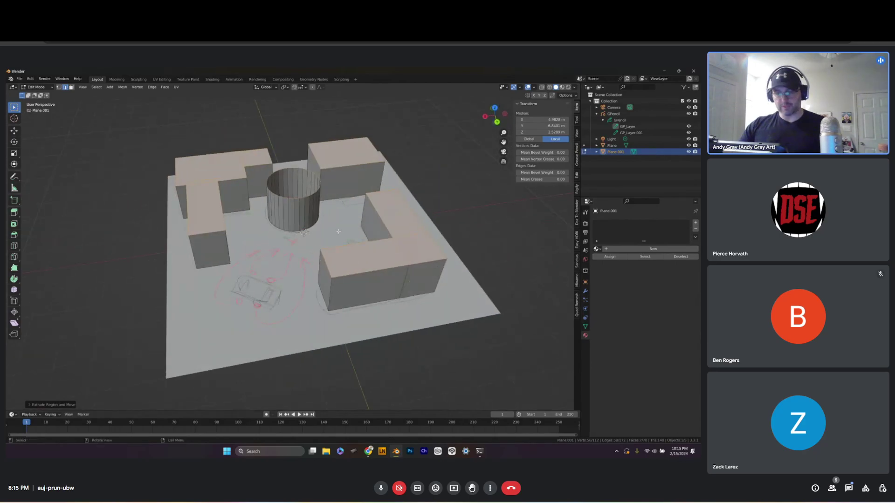
{"action": "key", "text": "e"}
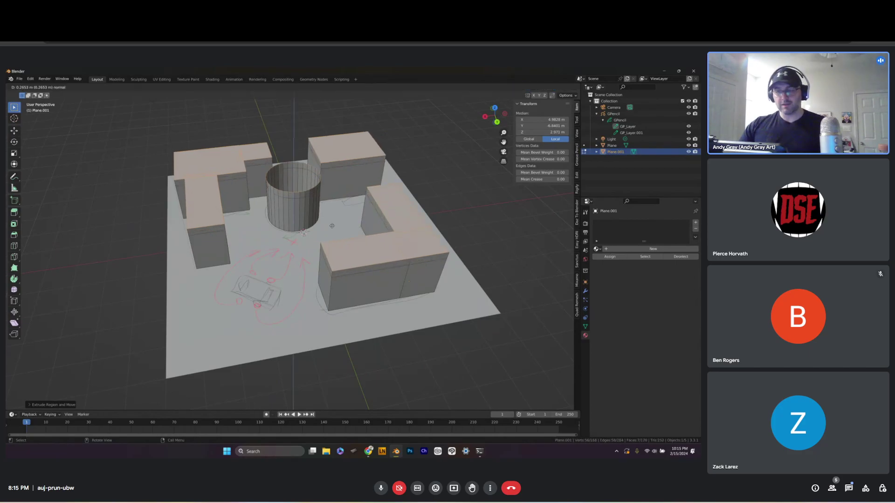
{"action": "key", "text": "z"}
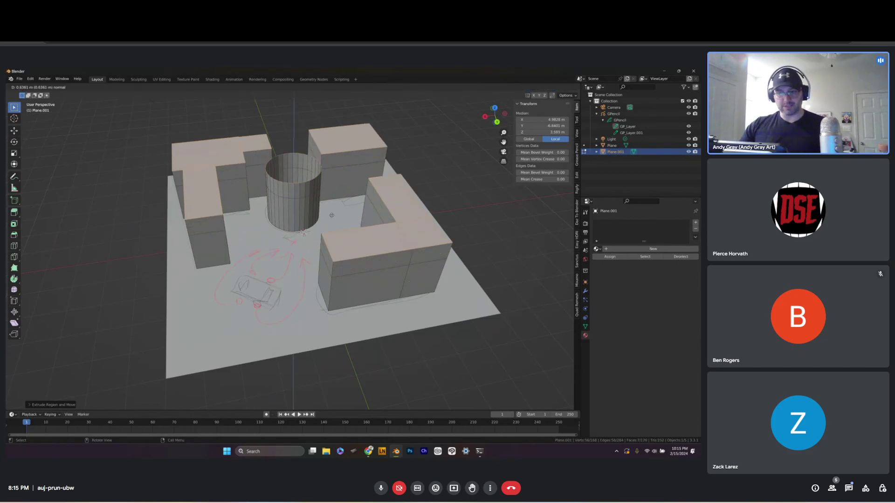
{"action": "key", "text": "z"}
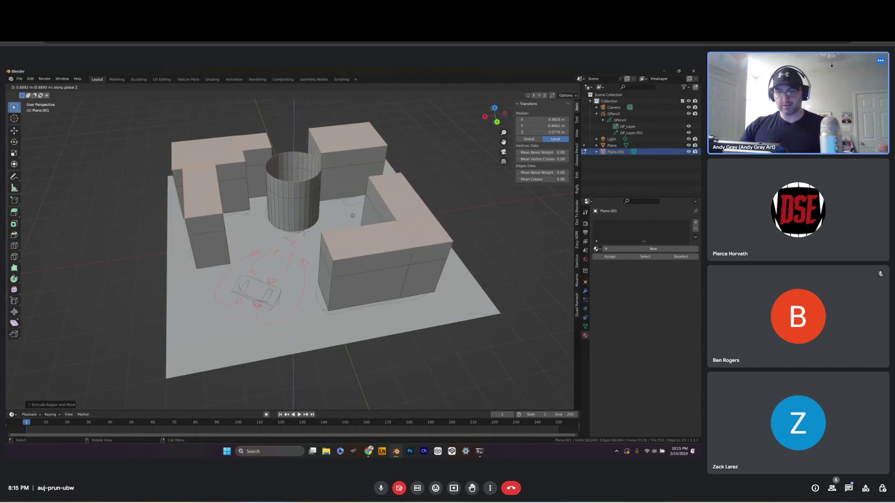
{"action": "left_click", "coordinate": [353, 215]}
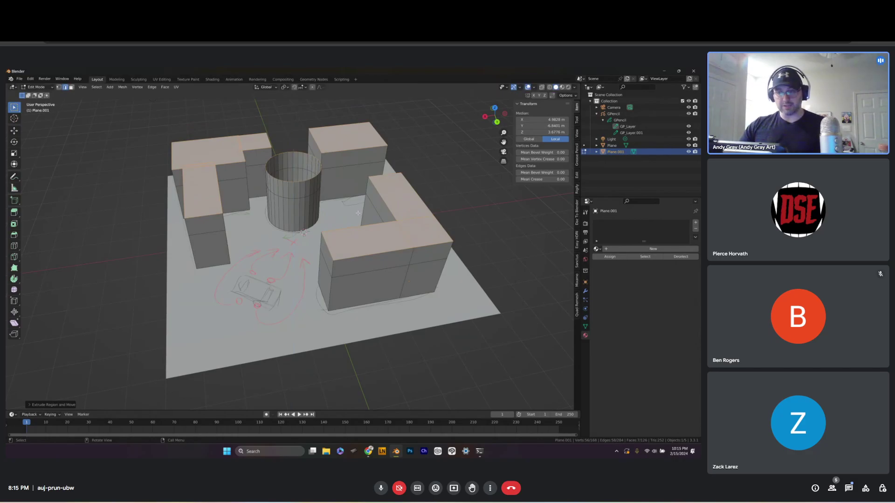
Try scaling the selected block tops together, and review the transform pivot point and orientation options
{"action": "key", "text": "s"}
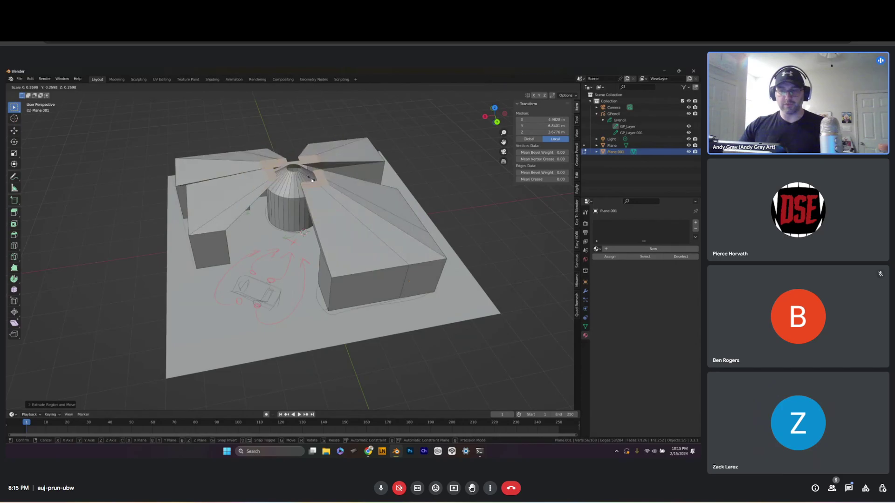
{"action": "key", "text": "Escape"}
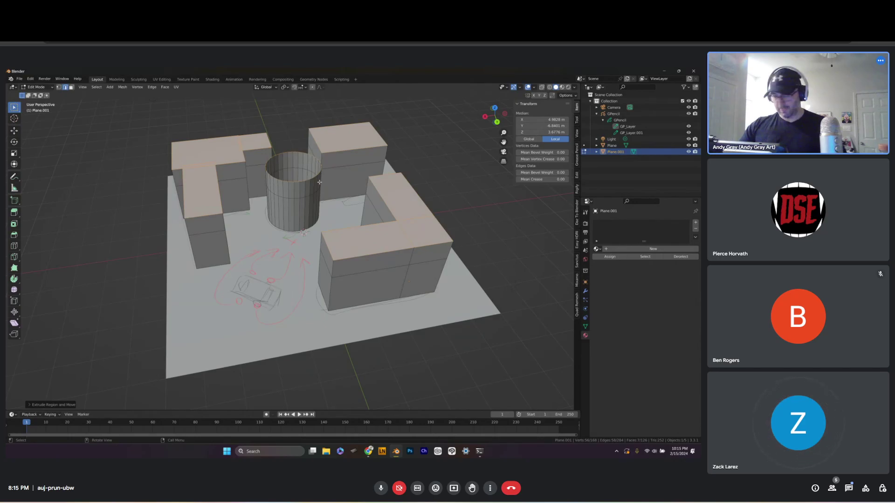
{"action": "left_click", "coordinate": [287, 87]}
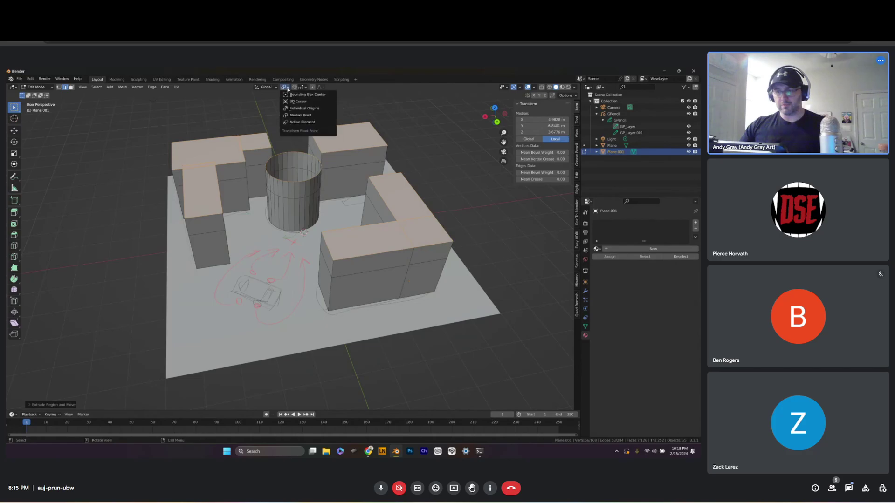
{"action": "left_click", "coordinate": [275, 88]}
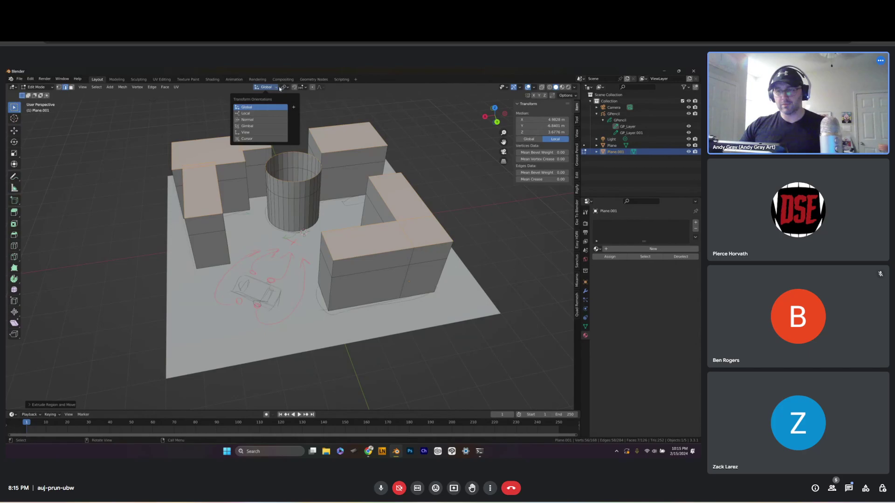
{"action": "left_click", "coordinate": [306, 87]}
{"action": "left_click", "coordinate": [320, 87]}
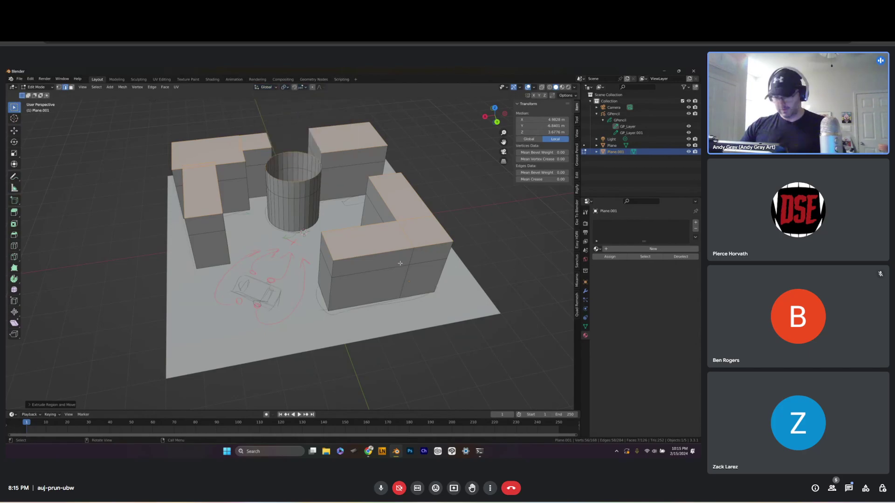
{"action": "key", "text": "period"}
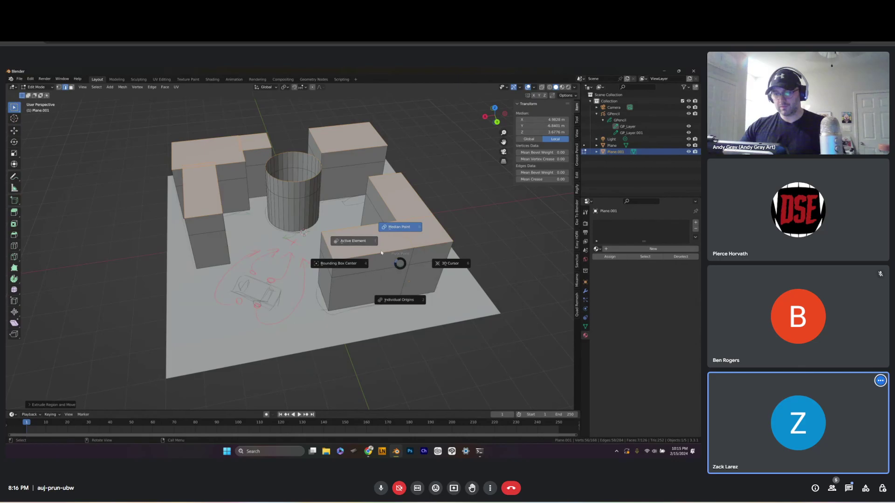
{"action": "left_click", "coordinate": [400, 227]}
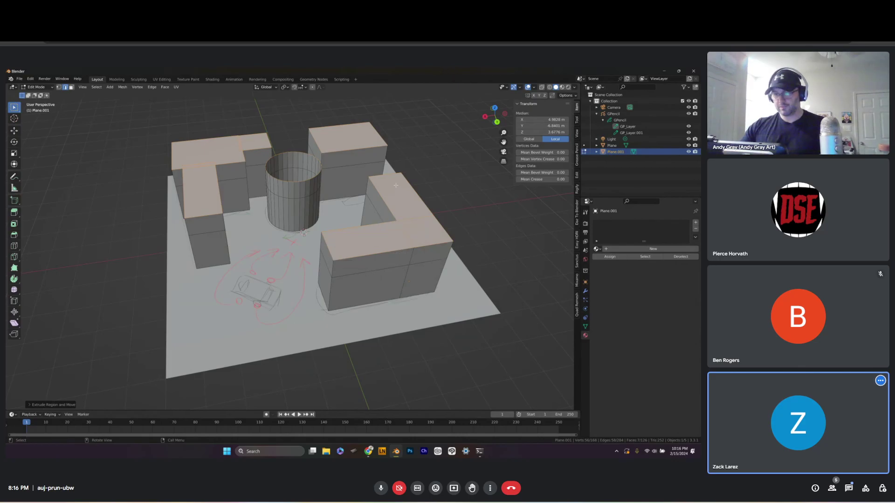
{"action": "key", "text": "comma"}
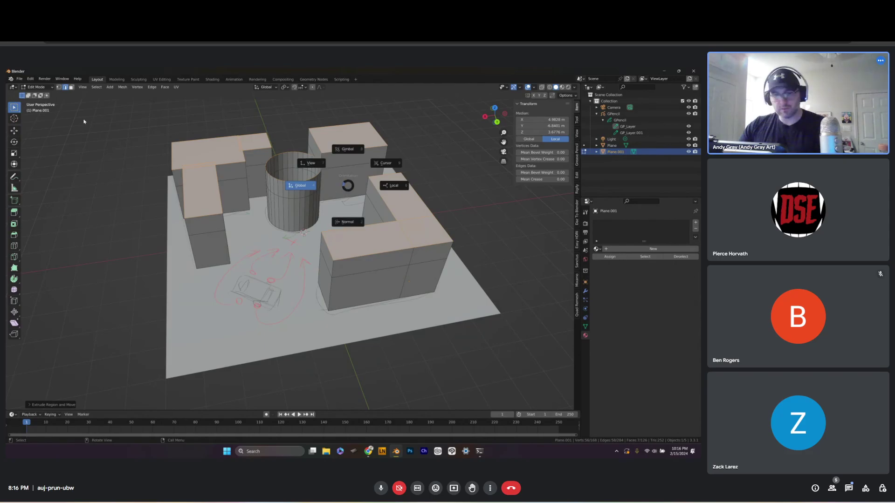
{"action": "left_click", "coordinate": [276, 217]}
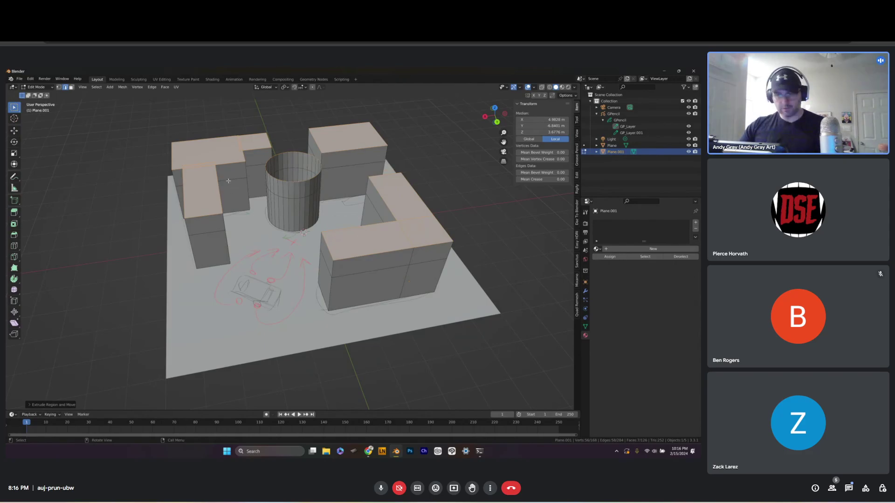
{"action": "key", "text": "s"}
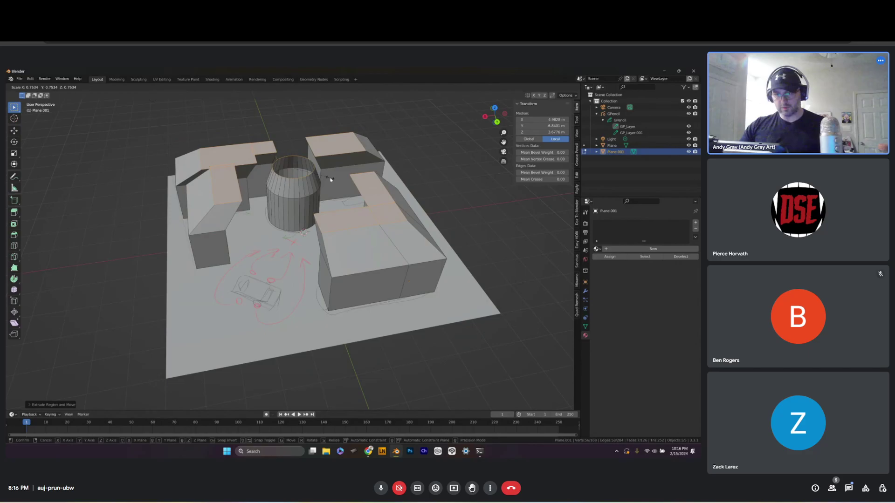
{"action": "key", "text": "Escape"}
{"action": "key", "text": "shift+s"}
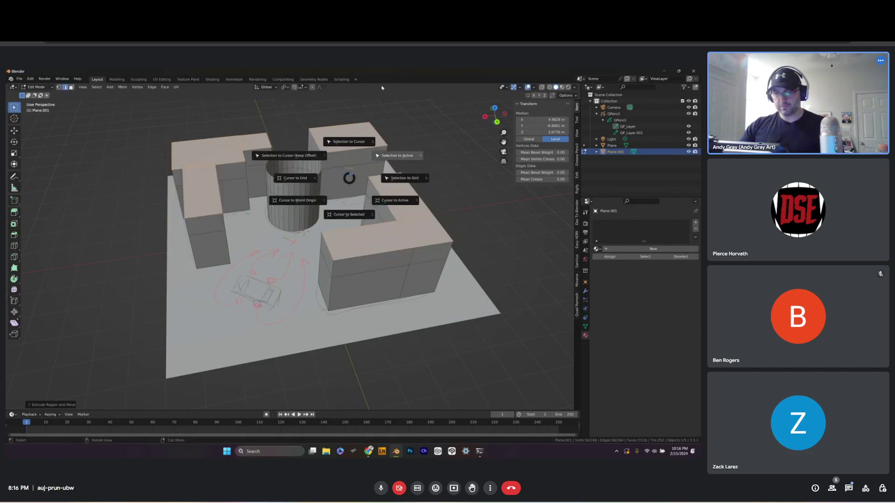
{"action": "key", "text": "Escape"}
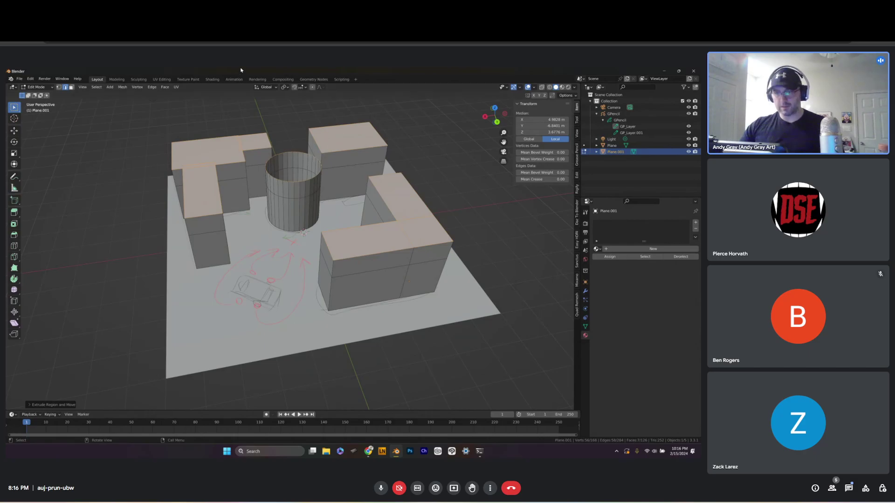
{"action": "key", "text": "period"}
{"action": "left_click", "coordinate": [307, 107]}
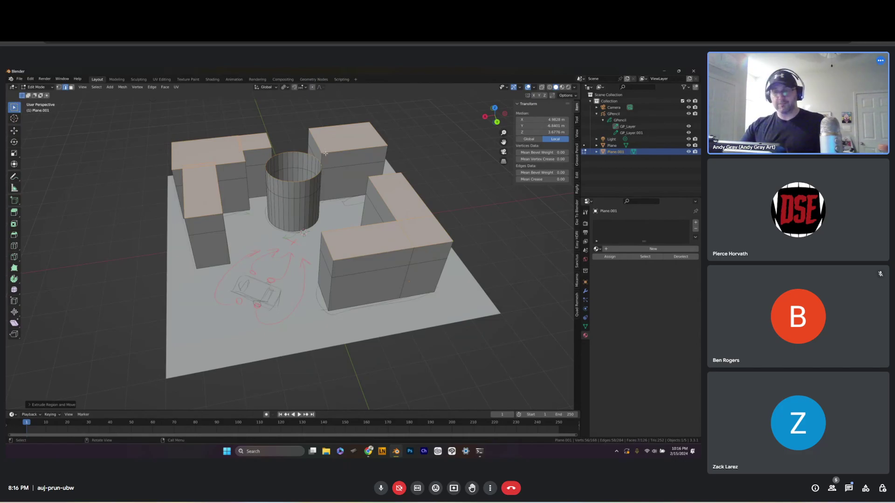
Set the transform pivot to Individual Origins and scale each block top to about 0.46 to form tapered roofs
{"action": "key", "text": "period"}
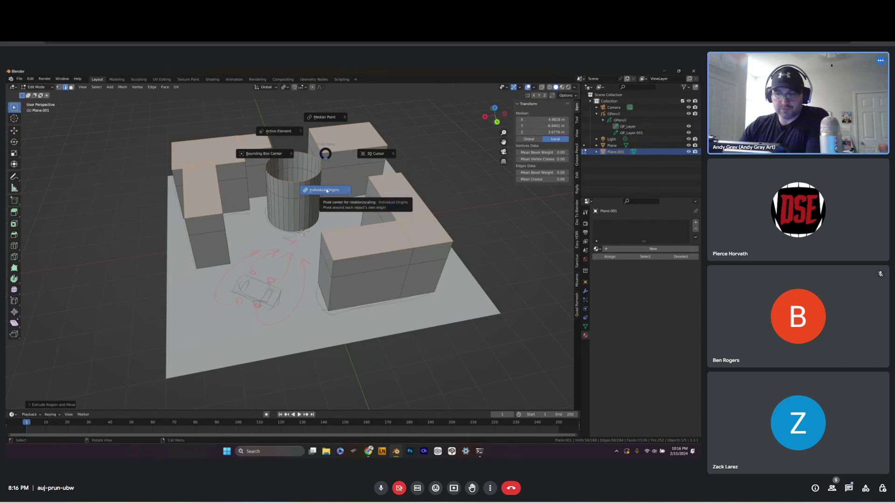
{"action": "left_click", "coordinate": [326, 190]}
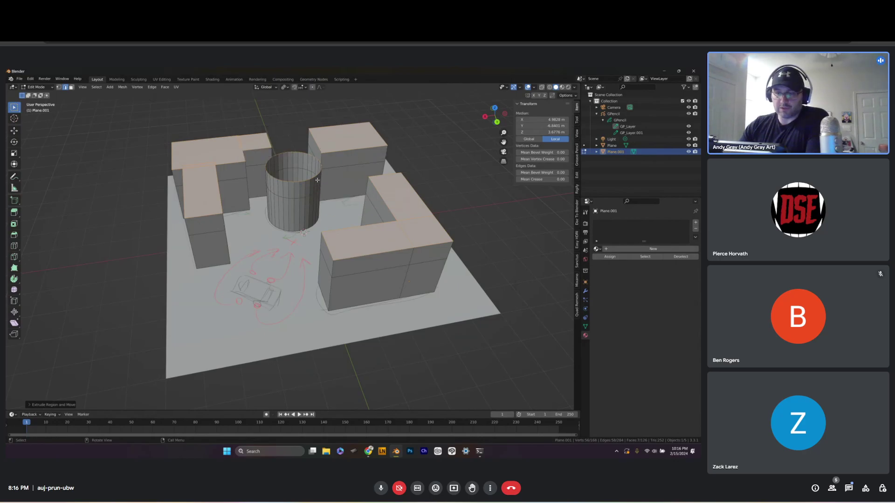
{"action": "key", "text": "s"}
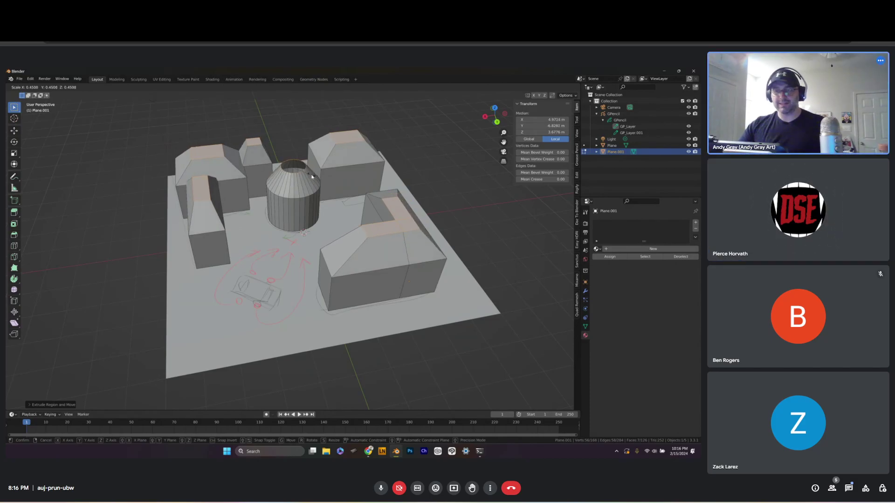
{"action": "left_click", "coordinate": [312, 176]}
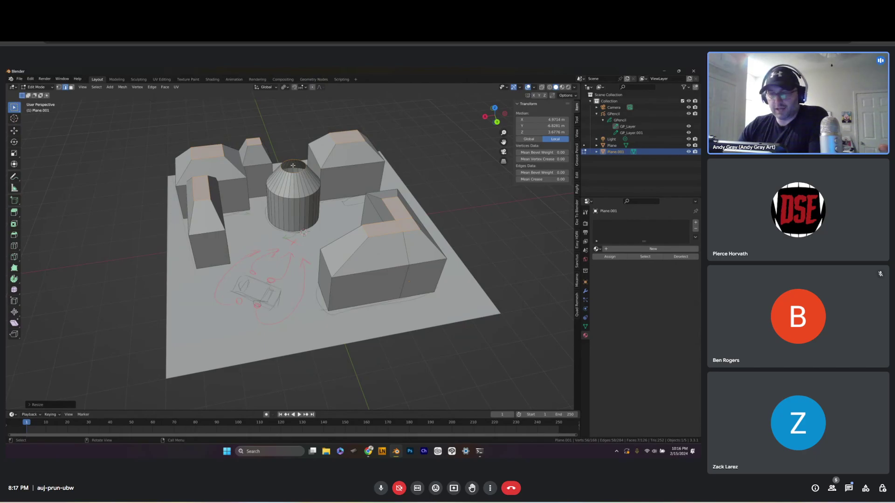
Fill the open top of the central cylinder with a single face
{"action": "scroll", "coordinate": [298, 158], "scroll_direction": "up", "scroll_amount": 3}
{"action": "middle_click_drag", "start_coordinate": [304, 149], "coordinate": [320, 225]}
{"action": "scroll", "coordinate": [309, 195], "scroll_direction": "up", "scroll_amount": 3}
{"action": "scroll", "coordinate": [310, 196], "scroll_direction": "down", "scroll_amount": 2}
{"action": "scroll", "coordinate": [312, 233], "scroll_direction": "up", "scroll_amount": 2}
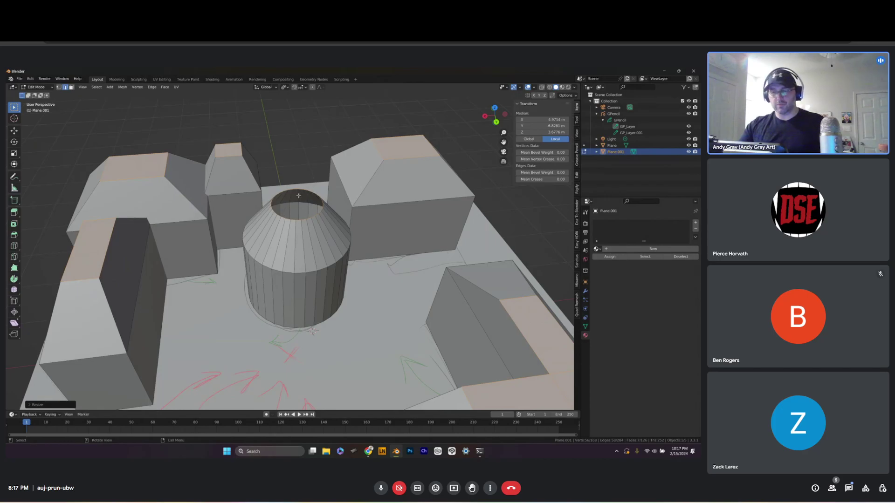
{"action": "key", "text": "f"}
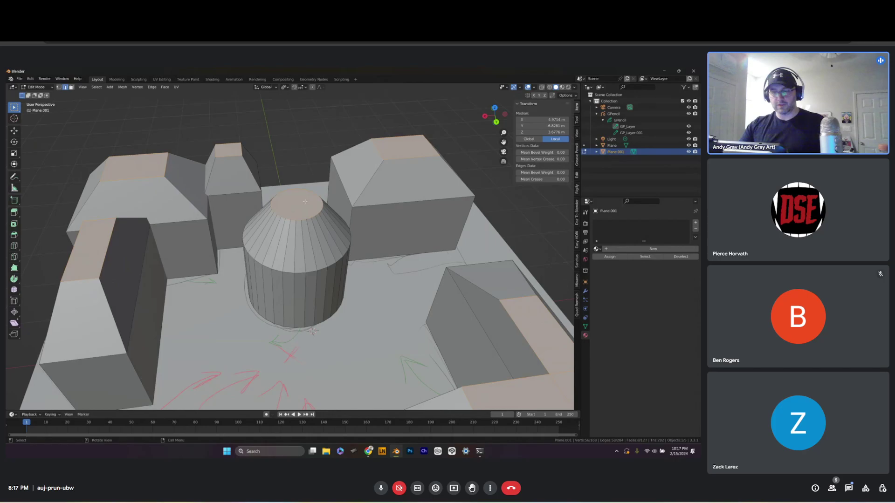
{"action": "key", "text": "KP_Decimal"}
{"action": "middle_click_drag", "start_coordinate": [296, 205], "coordinate": [289, 161], "text": "alt"}
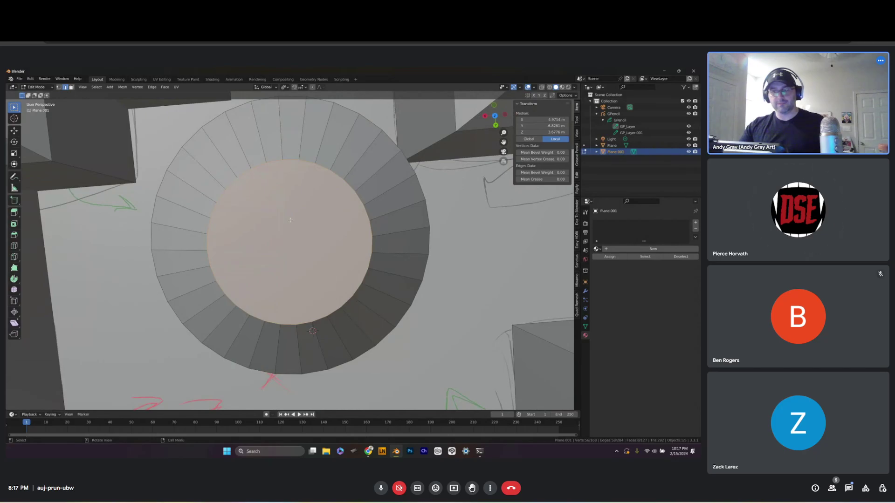
{"action": "scroll", "coordinate": [291, 219], "scroll_direction": "down", "scroll_amount": 6}
{"action": "middle_click_drag", "start_coordinate": [290, 220], "coordinate": [321, 158]}
{"action": "scroll", "coordinate": [321, 158], "scroll_direction": "up", "scroll_amount": 4}
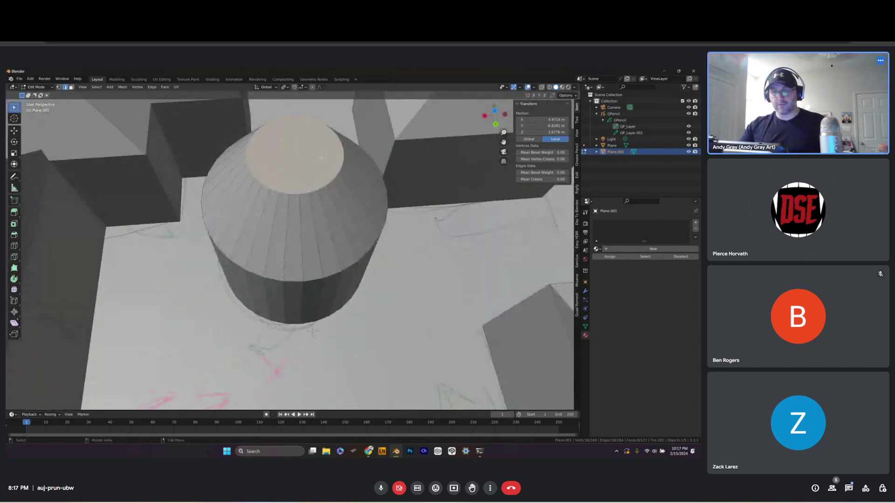
{"action": "scroll", "coordinate": [311, 196], "scroll_direction": "up", "scroll_amount": 2}
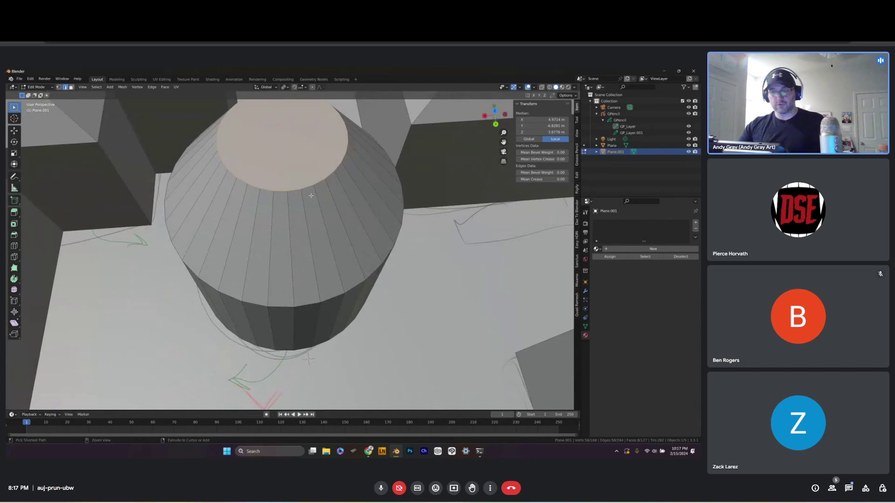
Undo the cap on the central cylinder and clear the mesh selection
{"action": "key", "text": "ctrl+x"}
{"action": "scroll", "coordinate": [303, 205], "scroll_direction": "down", "scroll_amount": 3}
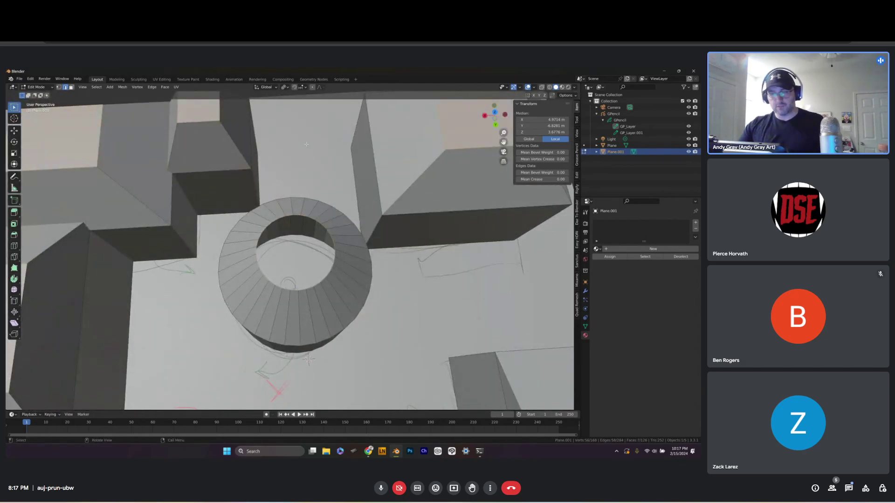
{"action": "key", "text": "alt+a"}
Select two opposite edges of the cylinder's top opening and fill a strip face between them
{"action": "scroll", "coordinate": [302, 220], "scroll_direction": "up", "scroll_amount": 4}
{"action": "mouse_move", "coordinate": [301, 220]}
{"action": "middle_mouse_down"}
{"action": "mouse_move", "coordinate": [292, 233]}
{"action": "mouse_move", "coordinate": [293, 205]}
{"action": "middle_mouse_up"}
{"action": "scroll", "coordinate": [292, 233], "scroll_direction": "up", "scroll_amount": 3}
{"action": "left_click", "coordinate": [294, 180]}
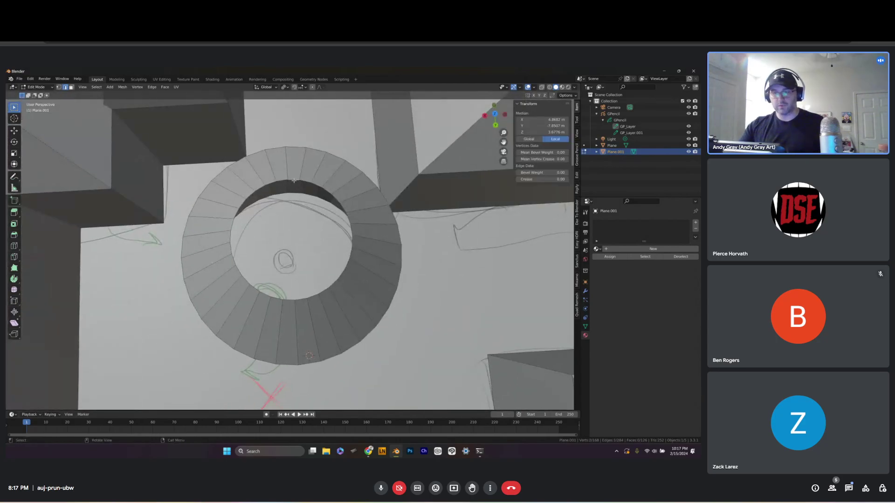
{"action": "left_click", "coordinate": [288, 300], "text": "shift"}
{"action": "middle_click_drag", "start_coordinate": [293, 177], "coordinate": [298, 134]}
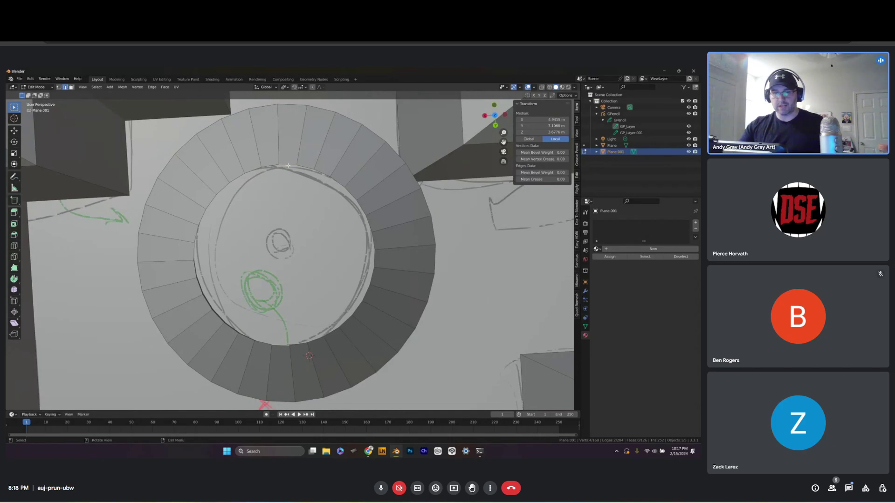
{"action": "key", "text": "f"}
{"action": "middle_click_drag", "start_coordinate": [278, 345], "coordinate": [283, 209]}
{"action": "middle_click_drag", "start_coordinate": [309, 355], "coordinate": [292, 210]}
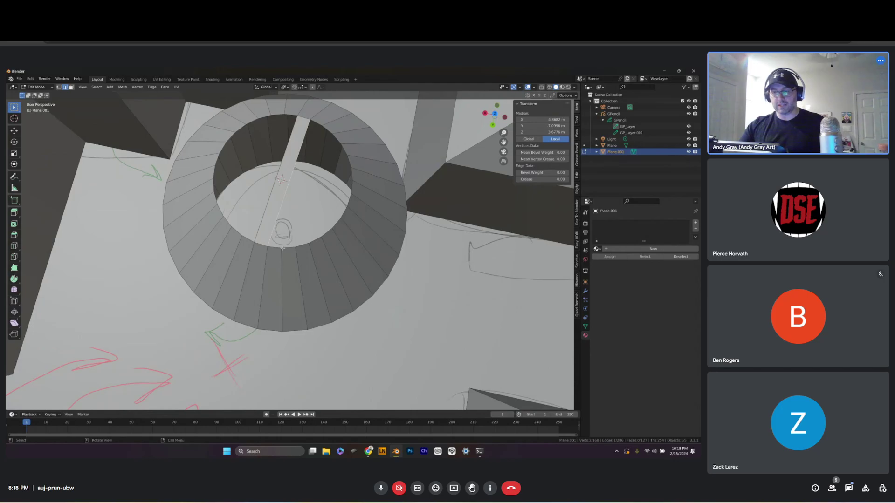
Fill the rest of the cylinder's top opening with parallel strip faces on both sides of the first one
{"action": "key", "text": "ctrl+z"}
{"action": "key", "text": "ctrl+z"}
{"action": "key", "text": "ctrl+z"}
{"action": "key", "text": "ctrl+z"}
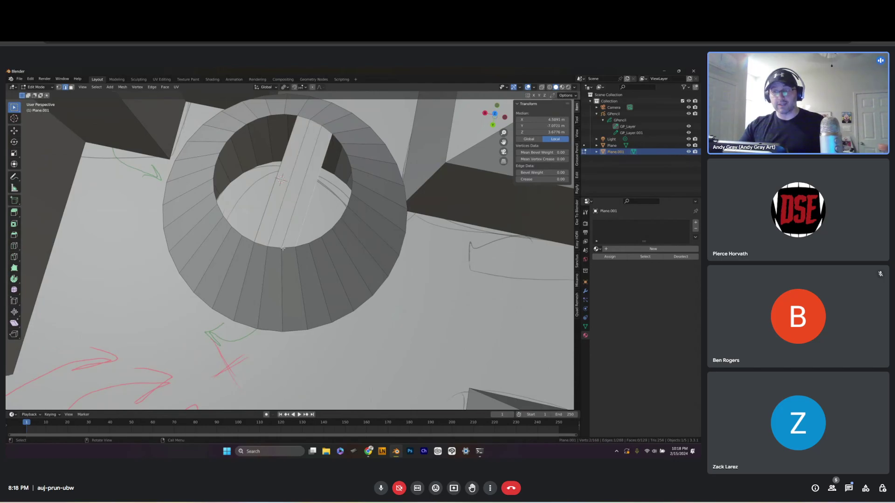
{"action": "key", "text": "ctrl+z"}
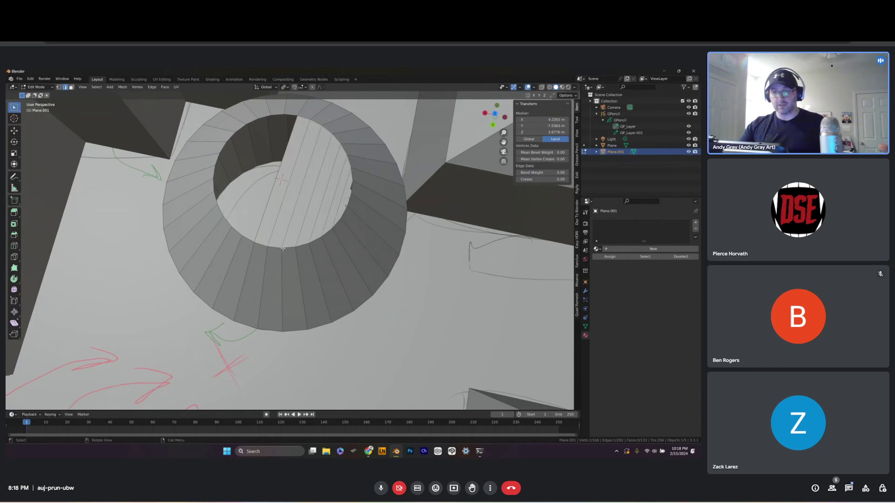
{"action": "key", "text": "ctrl+z"}
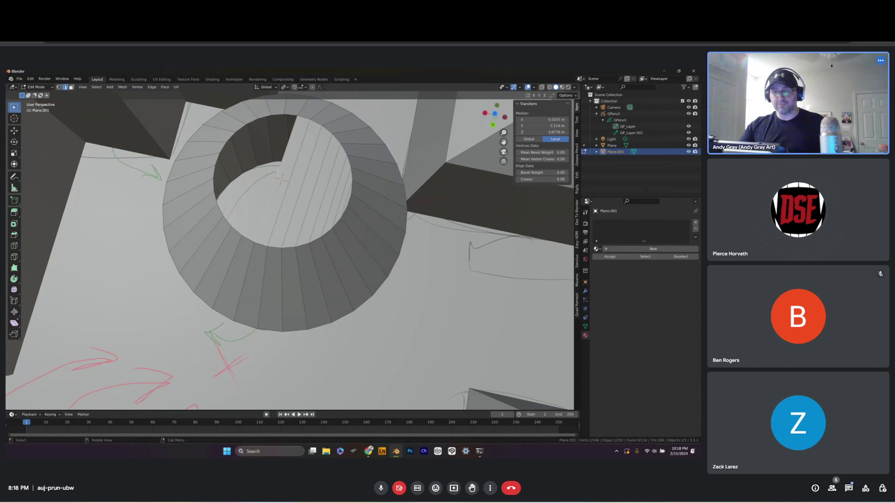
{"action": "key", "text": "ctrl+z"}
{"action": "key", "text": "ctrl+z"}
{"action": "key", "text": "ctrl+z"}
{"action": "key", "text": "ctrl+z"}
{"action": "key", "text": "ctrl+z"}
{"action": "key", "text": "ctrl+z"}
{"action": "key", "text": "ctrl+z"}
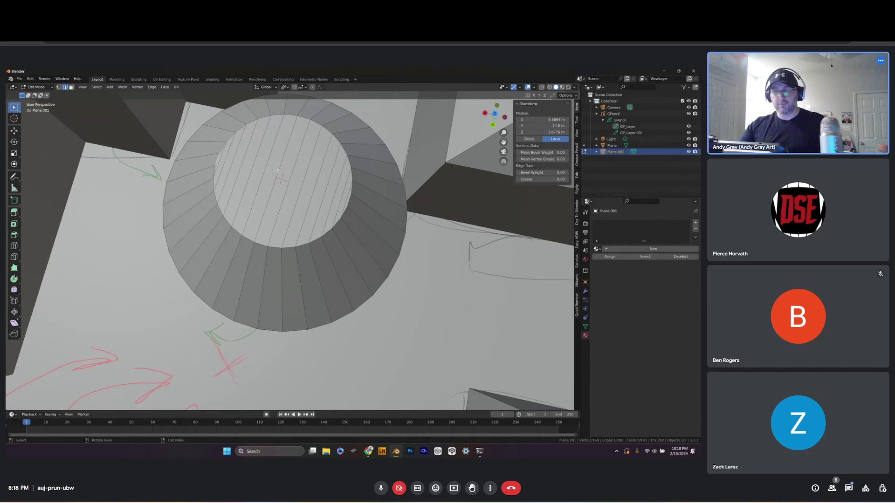
Select the middle strip face on the cylinder's cap and extrude it upward along the global Z axis
{"action": "scroll", "coordinate": [279, 177], "scroll_direction": "up", "scroll_amount": 5}
{"action": "scroll", "coordinate": [287, 194], "scroll_direction": "down", "scroll_amount": 2}
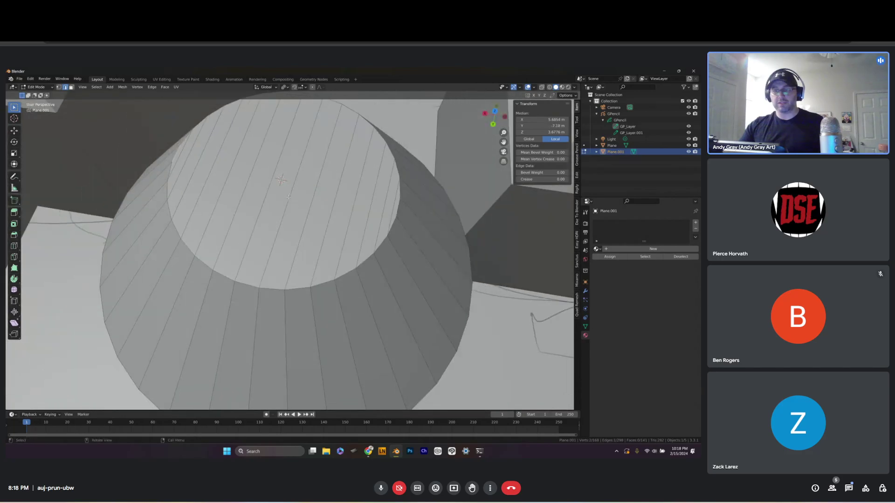
{"action": "scroll", "coordinate": [289, 197], "scroll_direction": "down", "scroll_amount": 3}
{"action": "middle_click_drag", "start_coordinate": [288, 198], "coordinate": [252, 183]}
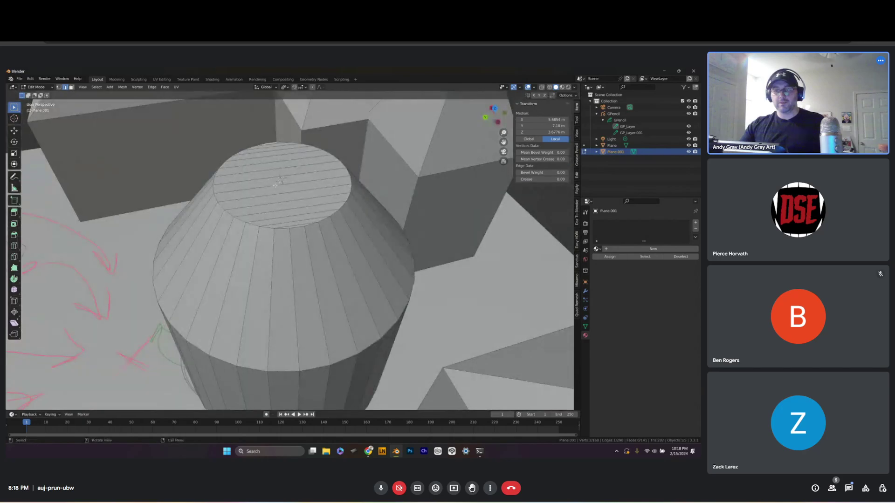
{"action": "key", "text": "alt+a"}
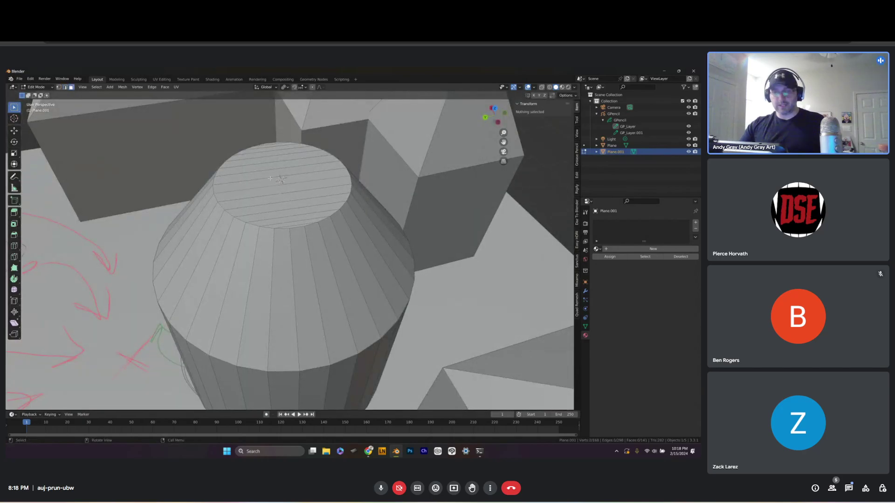
{"action": "left_click", "coordinate": [271, 182]}
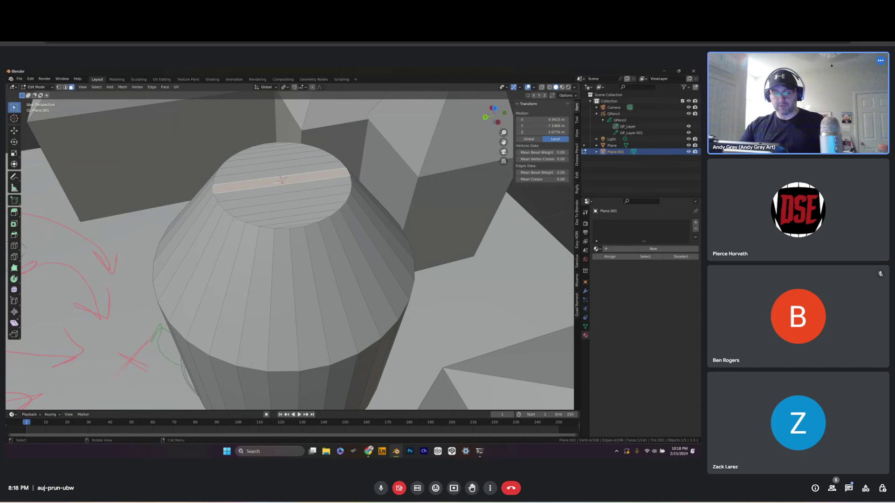
{"action": "key", "text": "e"}
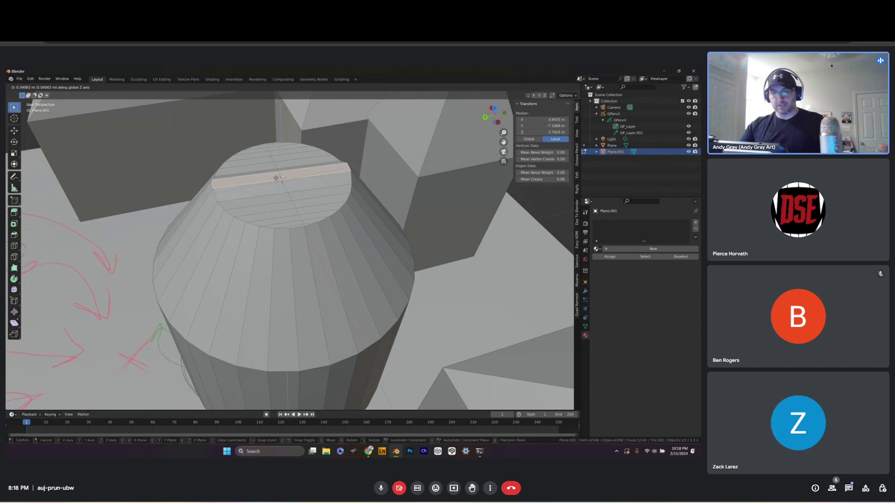
Try raising the middle strip of faces on the round building's flat roof top, plus one strip on either side of it
{"action": "left_click", "coordinate": [275, 161]}
{"action": "middle_click_drag", "start_coordinate": [275, 161], "coordinate": [236, 184]}
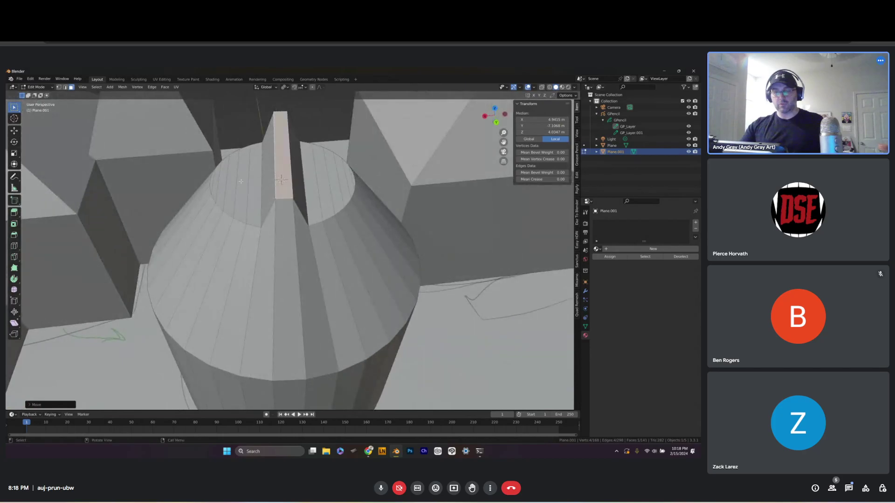
{"action": "left_click", "coordinate": [241, 181]}
{"action": "left_click", "coordinate": [329, 179], "text": "ctrl"}
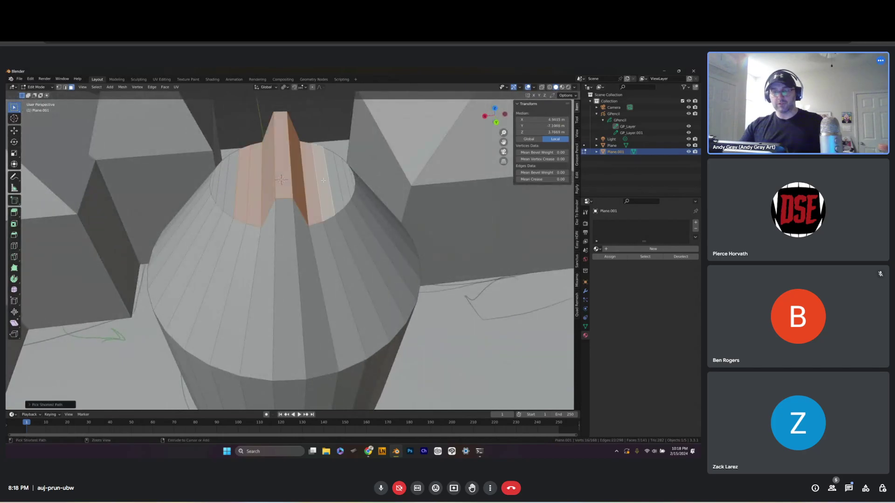
{"action": "left_click", "coordinate": [326, 181]}
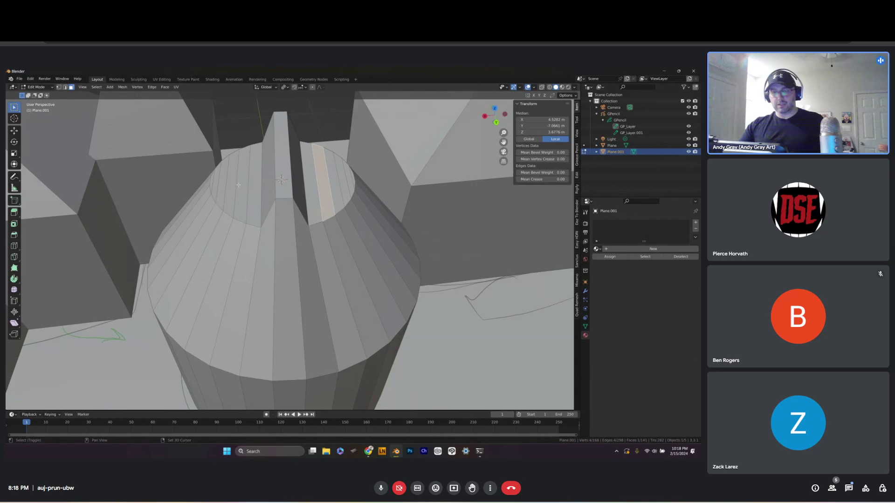
{"action": "left_click", "coordinate": [238, 185], "text": "shift"}
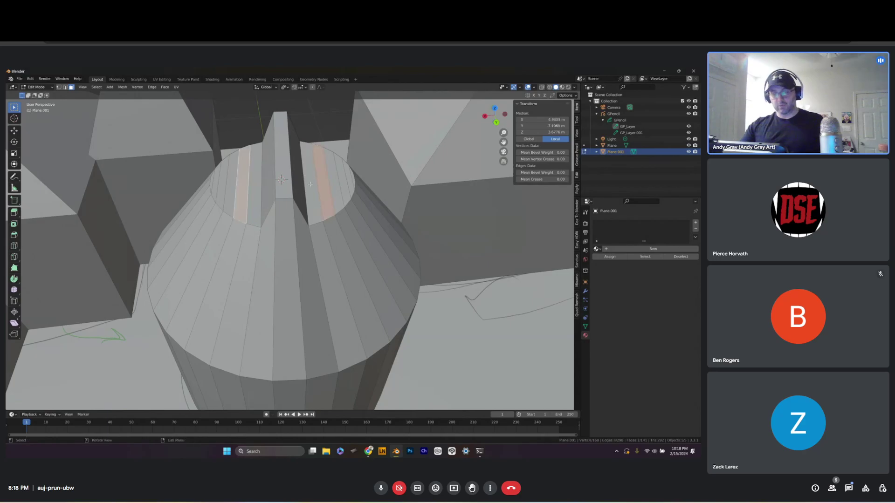
{"action": "key", "text": "g"}
{"action": "left_click", "coordinate": [342, 207]}
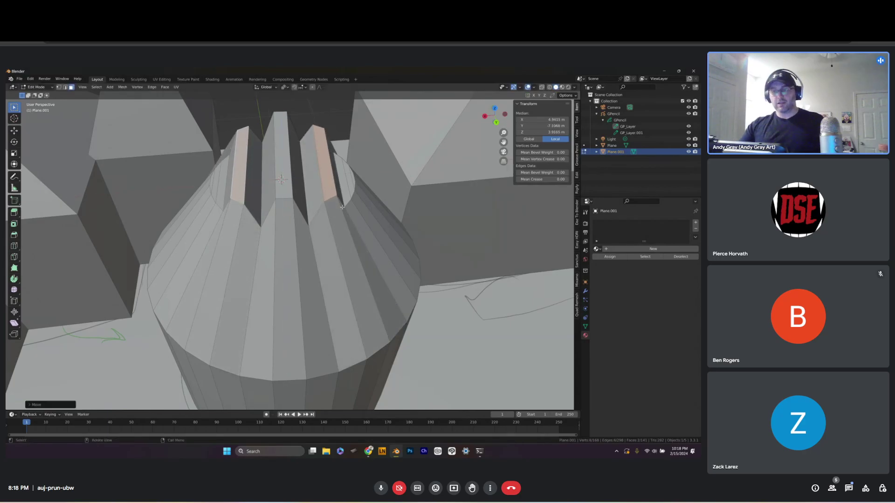
{"action": "mouse_move", "coordinate": [351, 215]}
{"action": "middle_mouse_down"}
{"action": "mouse_move", "coordinate": [219, 212]}
{"action": "mouse_move", "coordinate": [342, 219]}
{"action": "middle_mouse_up"}
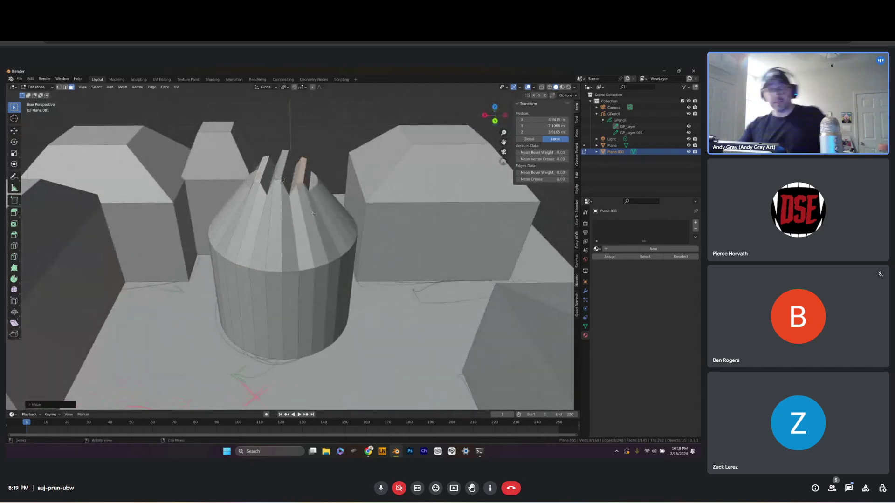
{"action": "middle_click_drag", "start_coordinate": [306, 220], "coordinate": [306, 228]}
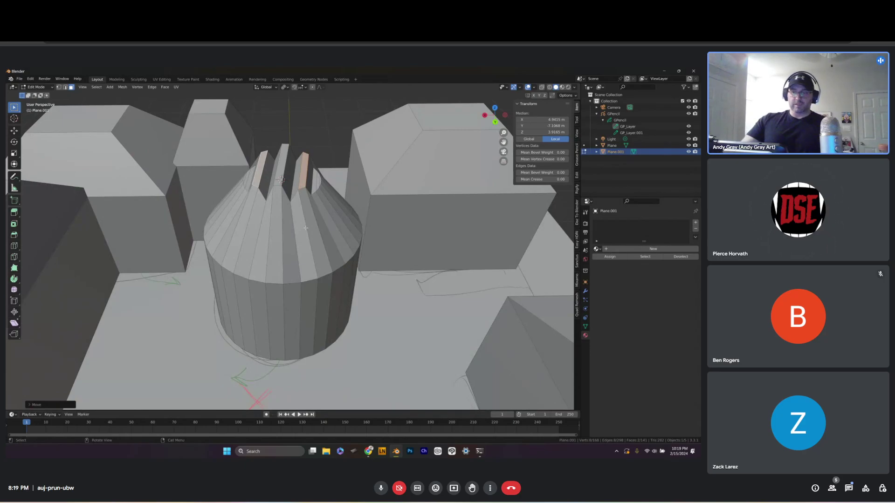
{"action": "middle_click_drag", "start_coordinate": [306, 228], "coordinate": [315, 216]}
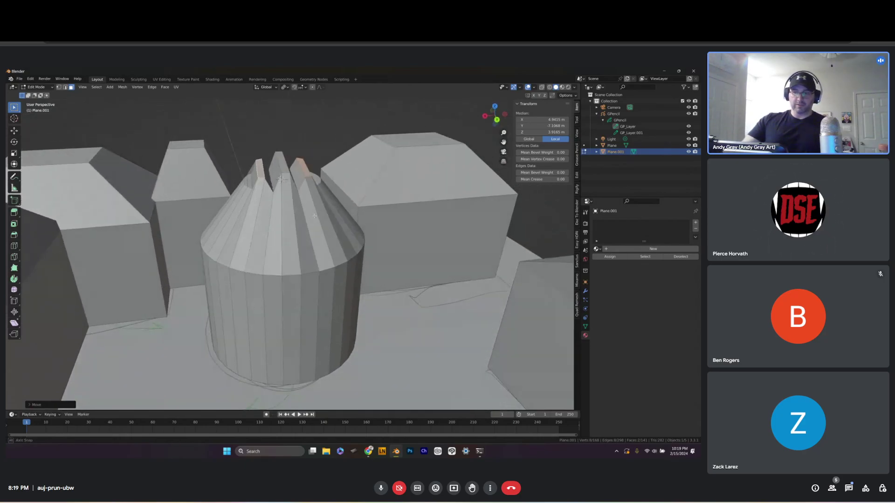
Undo the raised strips and the faces bridging the roof opening of the round building
{"action": "key", "text": "ctrl+z"}
{"action": "key", "text": "ctrl+z"}
{"action": "key", "text": "ctrl+z"}
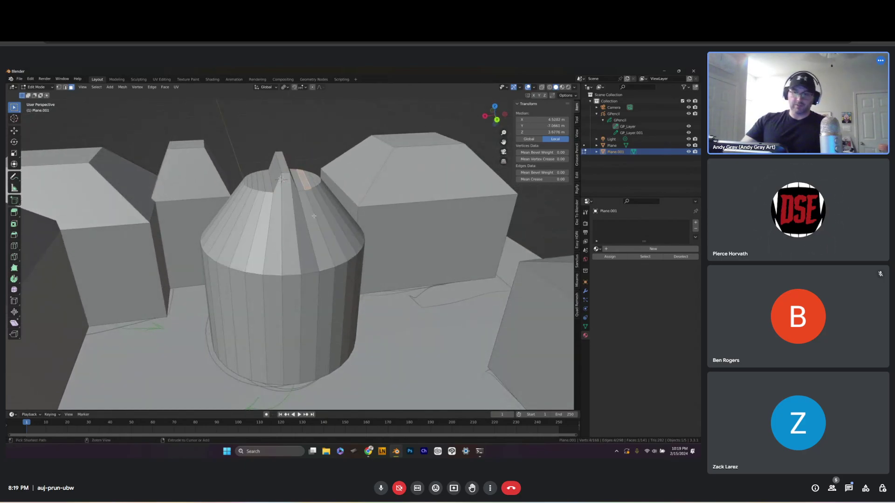
{"action": "key", "text": "ctrl+z"}
{"action": "key", "text": "ctrl+z"}
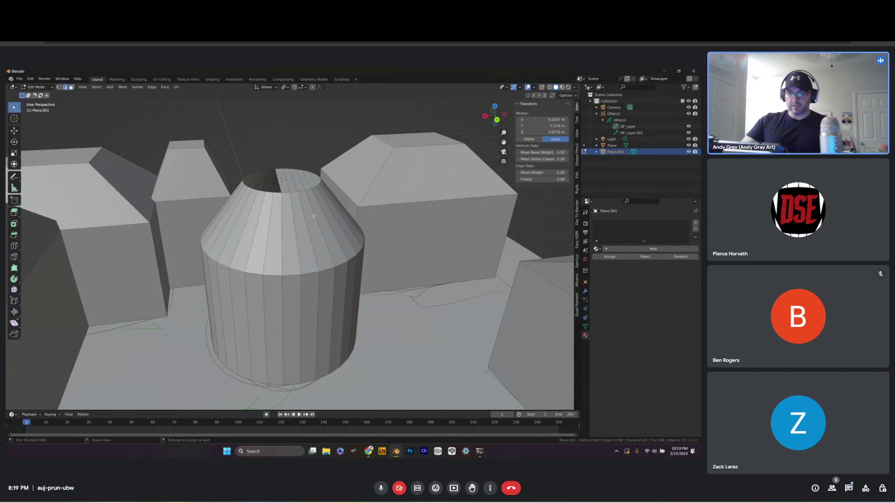
{"action": "key", "text": "ctrl+z"}
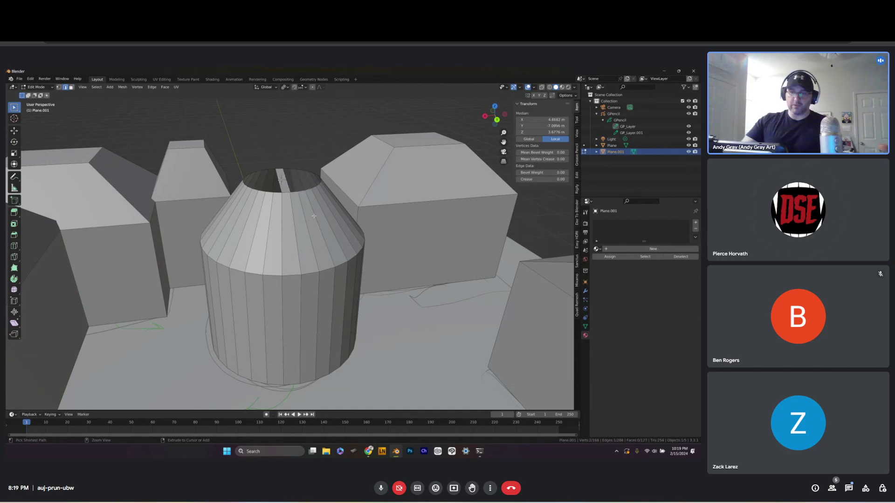
Select the whole edge loop around the opening at the top of the round building's roof
{"action": "middle_click_drag", "start_coordinate": [300, 190], "coordinate": [271, 163]}
{"action": "scroll", "coordinate": [294, 114], "scroll_direction": "up", "scroll_amount": 4}
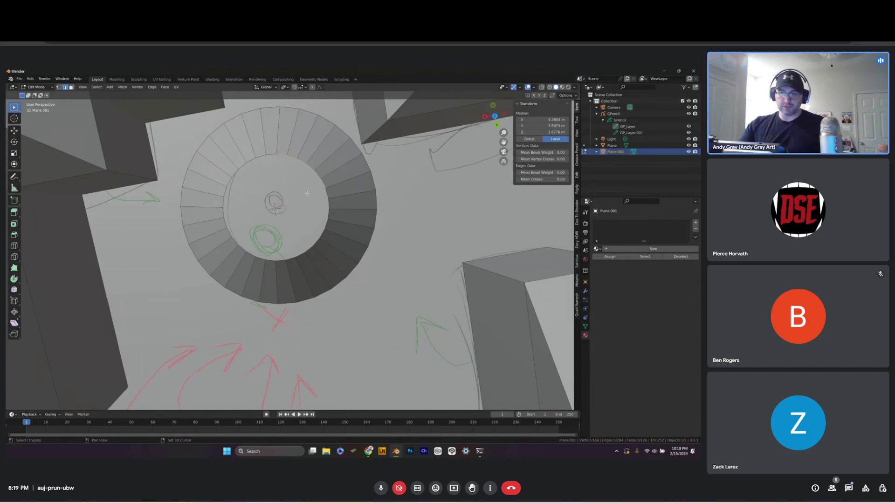
{"action": "left_click", "coordinate": [308, 172], "text": "shift"}
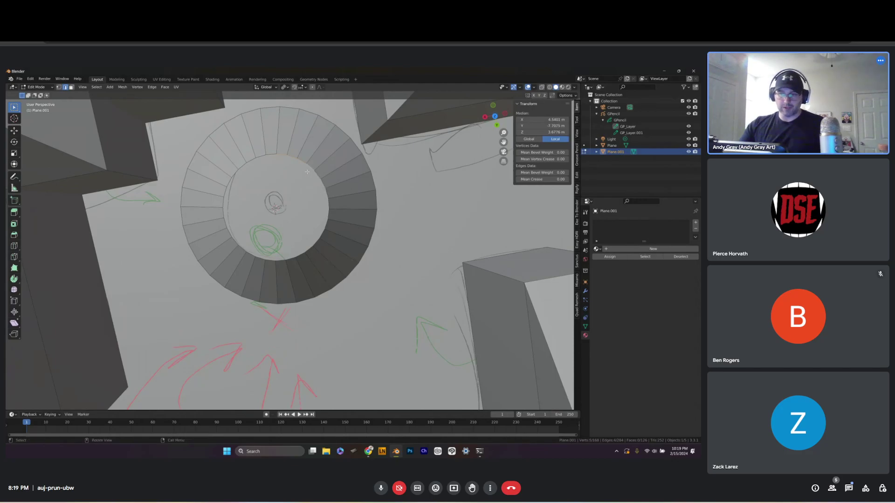
{"action": "left_click", "coordinate": [283, 154], "text": "alt"}
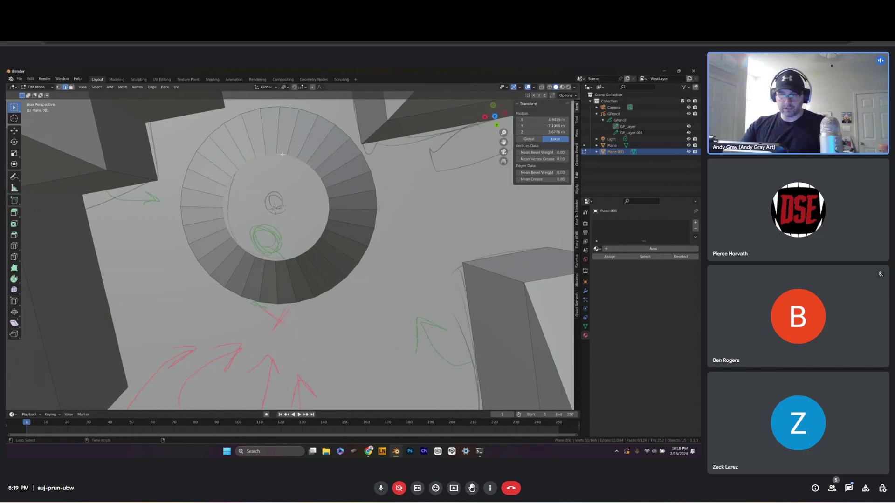
{"action": "middle_click_drag", "start_coordinate": [283, 154], "coordinate": [285, 146]}
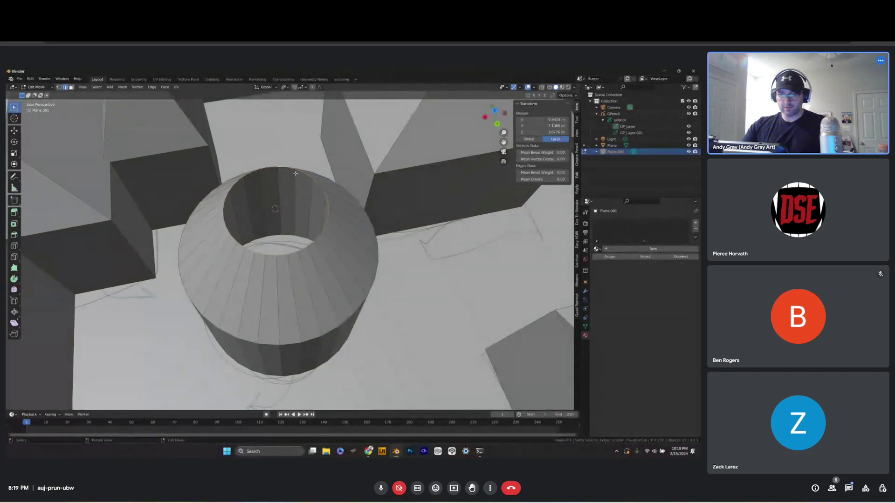
{"action": "middle_click_drag", "start_coordinate": [236, 237], "coordinate": [294, 154]}
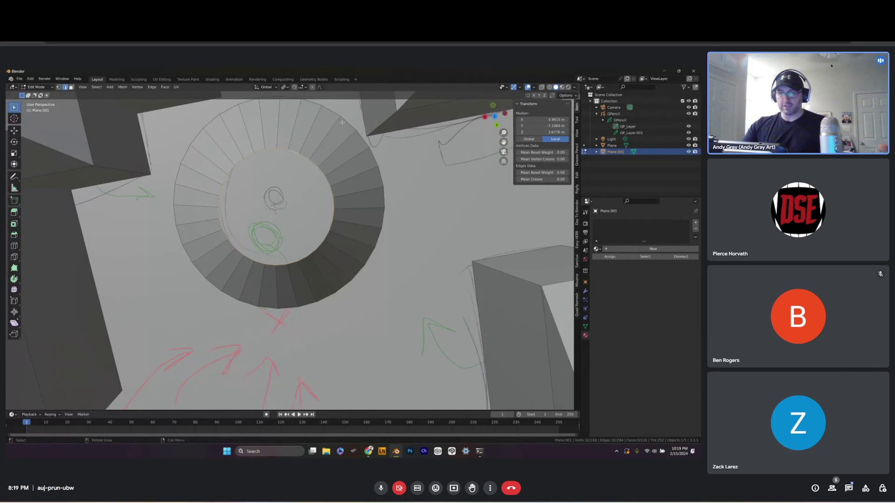
Select the edge loop where the round building's roof meets its wall, followed by a vertical edge loop on the wall
{"action": "key", "text": "ctrl+z"}
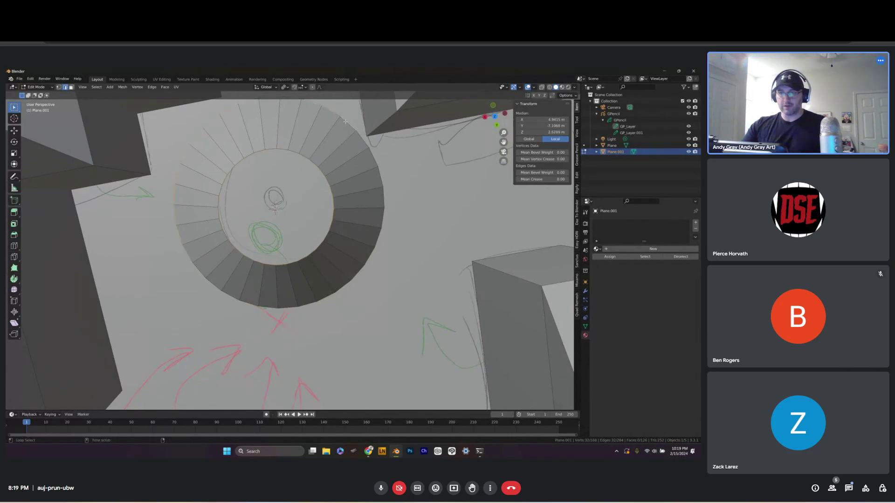
{"action": "middle_click_drag", "start_coordinate": [367, 180], "coordinate": [340, 304]}
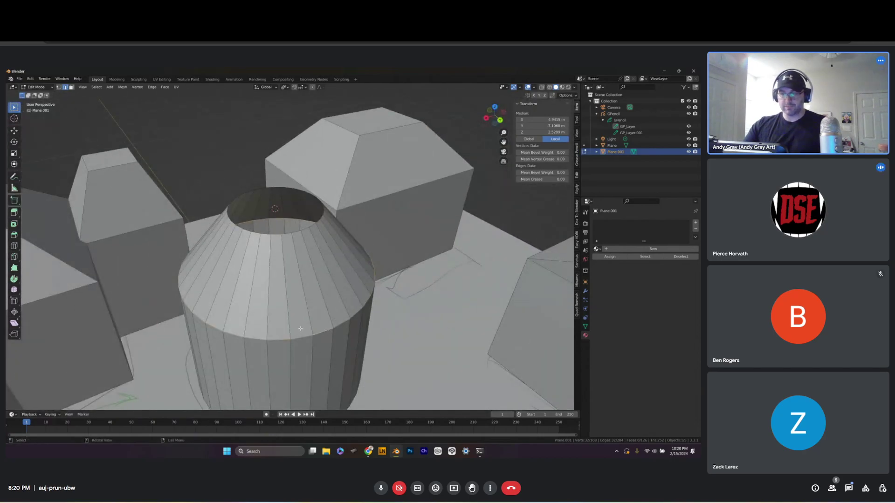
{"action": "middle_click_drag", "start_coordinate": [301, 329], "coordinate": [299, 263]}
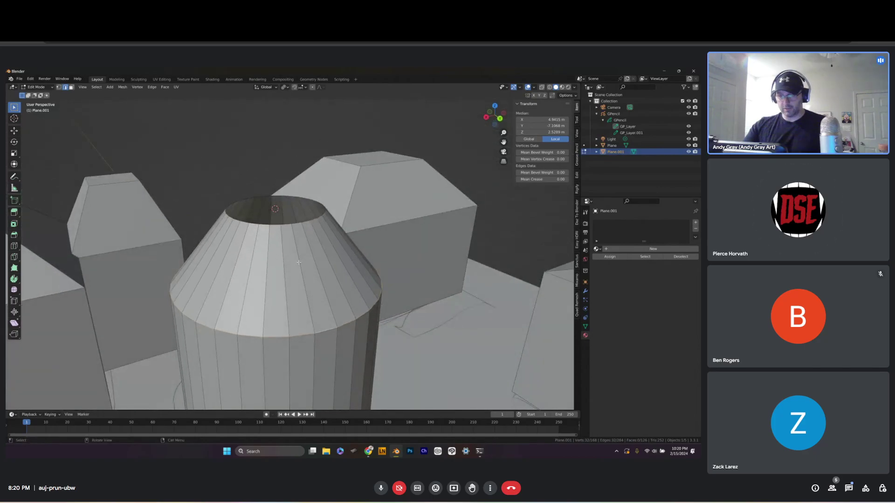
{"action": "left_click", "coordinate": [308, 292]}
{"action": "left_click", "coordinate": [314, 355]}
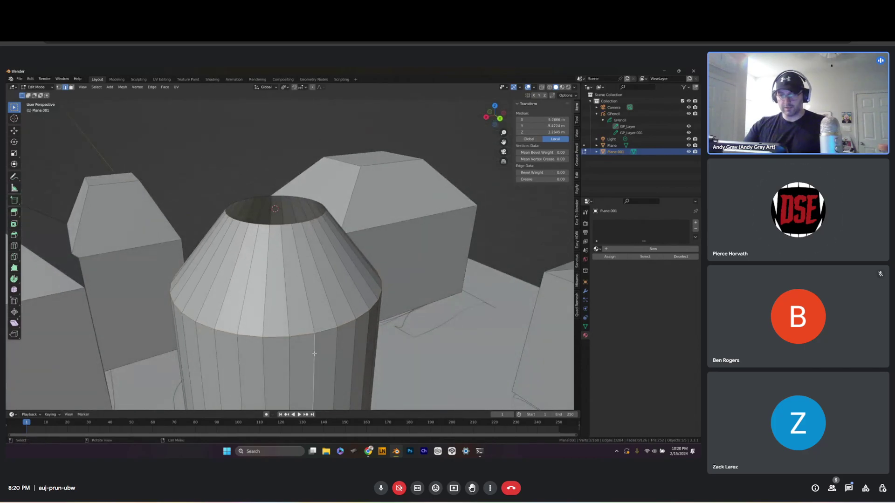
{"action": "left_click", "coordinate": [312, 323], "text": "alt"}
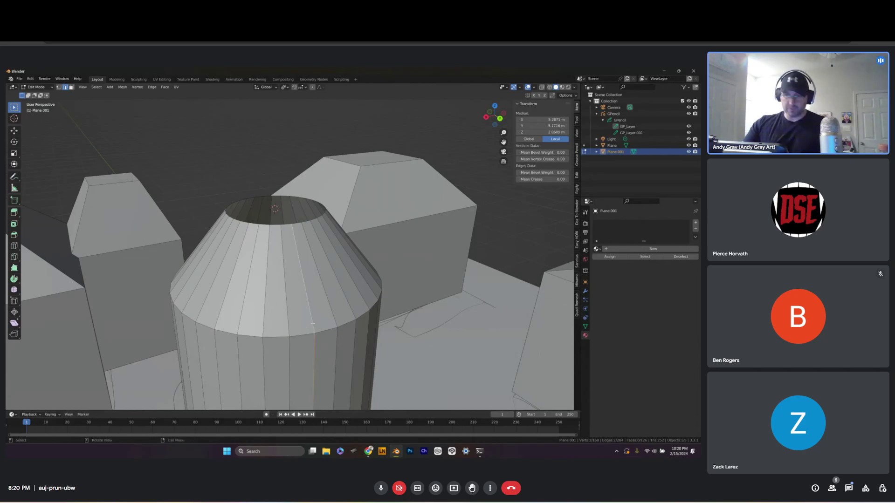
Select the edge loop around the round building's roof opening and fill it with a single face
{"action": "scroll", "coordinate": [312, 323], "scroll_direction": "down", "scroll_amount": 3}
{"action": "mouse_move", "coordinate": [313, 323]}
{"action": "middle_mouse_down"}
{"action": "mouse_move", "coordinate": [280, 290]}
{"action": "mouse_move", "coordinate": [298, 313]}
{"action": "middle_mouse_up"}
{"action": "left_click", "coordinate": [288, 234], "text": "alt"}
{"action": "scroll", "coordinate": [288, 234], "scroll_direction": "down", "scroll_amount": 3}
{"action": "middle_click_drag", "start_coordinate": [288, 234], "coordinate": [336, 208]}
{"action": "scroll", "coordinate": [355, 278], "scroll_direction": "up", "scroll_amount": 3}
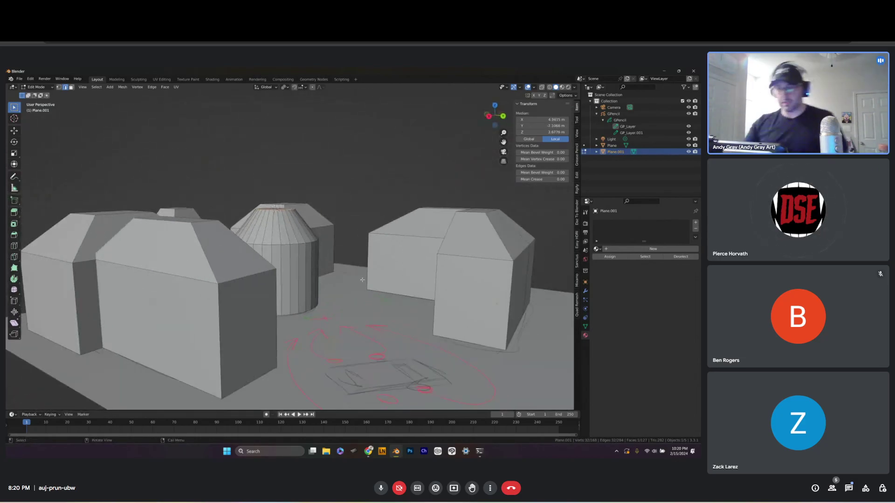
{"action": "mouse_move", "coordinate": [355, 278]}
{"action": "middle_mouse_down"}
{"action": "mouse_move", "coordinate": [251, 302]}
{"action": "mouse_move", "coordinate": [451, 270]}
{"action": "mouse_move", "coordinate": [310, 325]}
{"action": "mouse_move", "coordinate": [357, 323]}
{"action": "mouse_move", "coordinate": [354, 282]}
{"action": "middle_mouse_up"}
{"action": "middle_click_drag", "start_coordinate": [308, 212], "coordinate": [330, 258], "text": "shift"}
Leave mesh editing for Object Mode and bring the sketched car above the round building into view
{"action": "key", "text": "ctrl+Tab"}
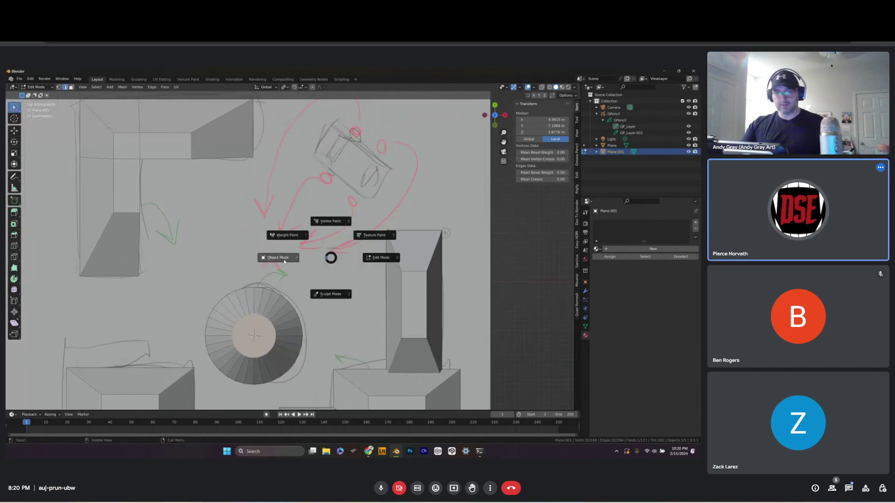
{"action": "left_click", "coordinate": [324, 244]}
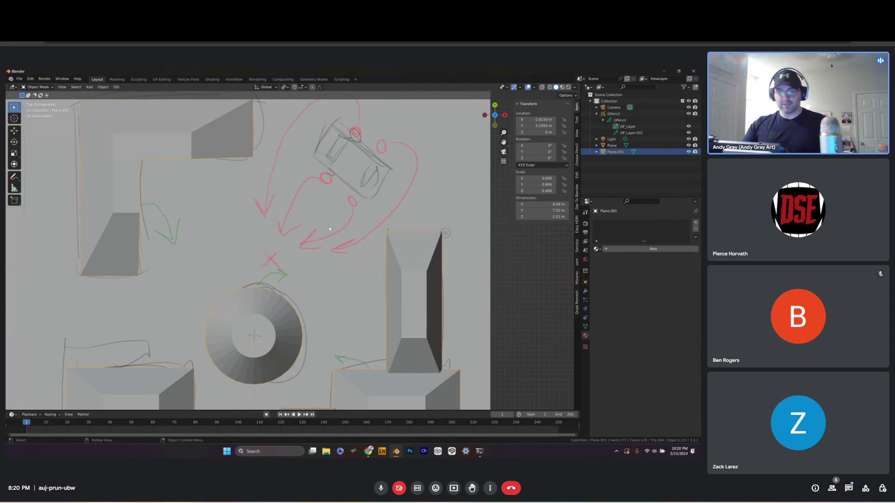
{"action": "scroll", "coordinate": [314, 255], "scroll_direction": "down", "scroll_amount": 1}
{"action": "middle_click_drag", "start_coordinate": [313, 254], "coordinate": [340, 213], "text": "shift"}
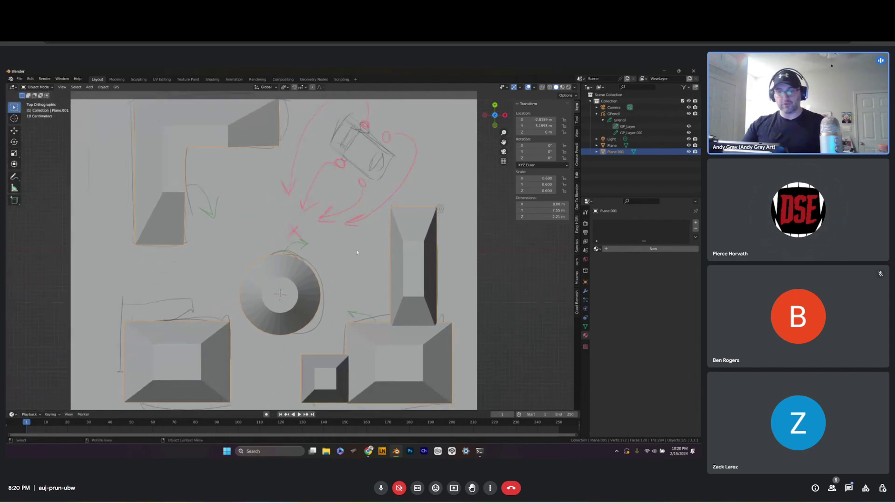
{"action": "scroll", "coordinate": [339, 183], "scroll_direction": "up", "scroll_amount": 2}
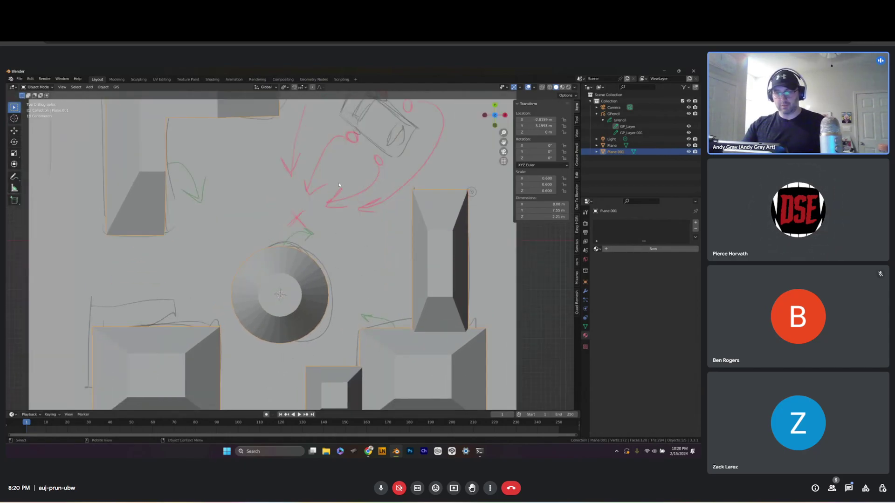
{"action": "middle_click_drag", "start_coordinate": [346, 243], "coordinate": [333, 310], "text": "shift"}
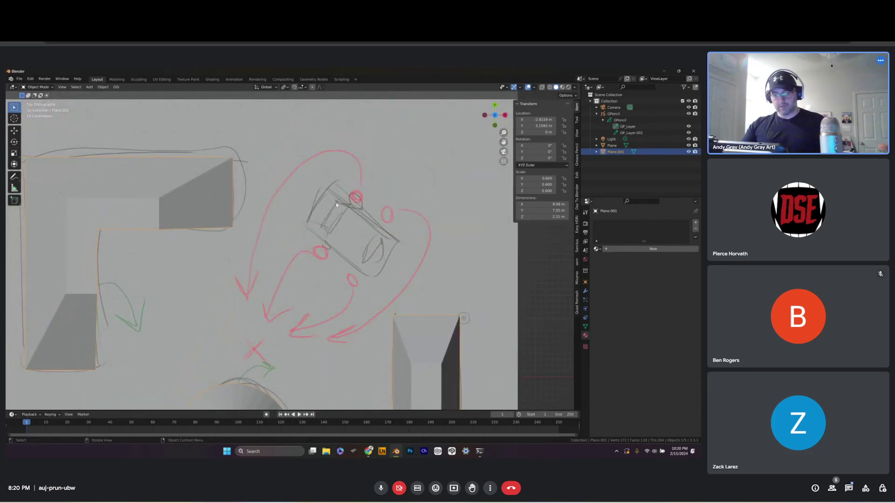
Add a cube mesh and move it over the sketched car, at about X 2.17 m, Y 2.56 m
{"action": "key", "text": "shift+s"}
{"action": "left_click", "coordinate": [284, 209]}
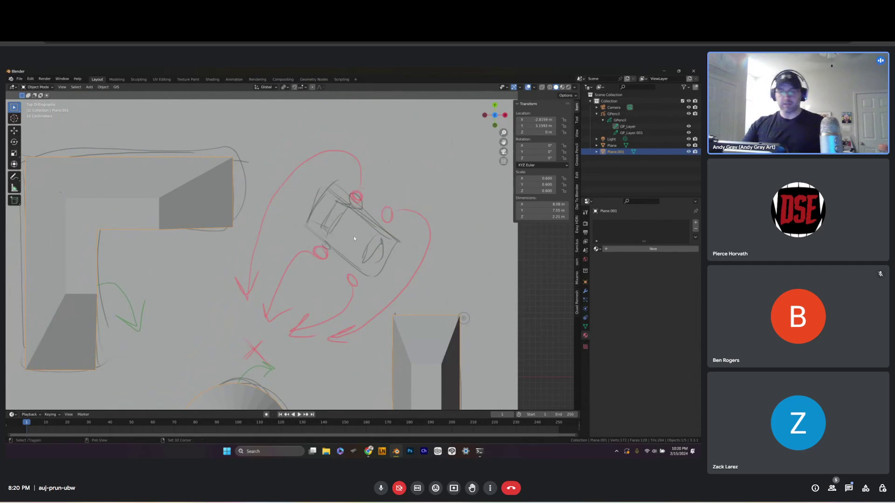
{"action": "key", "text": "shift+a"}
{"action": "mouse_move", "coordinate": [355, 237]}
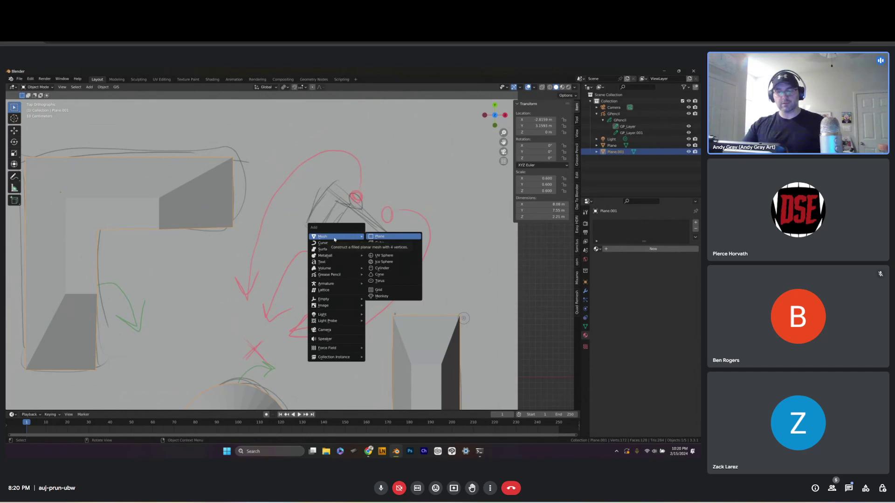
{"action": "left_click", "coordinate": [392, 244]}
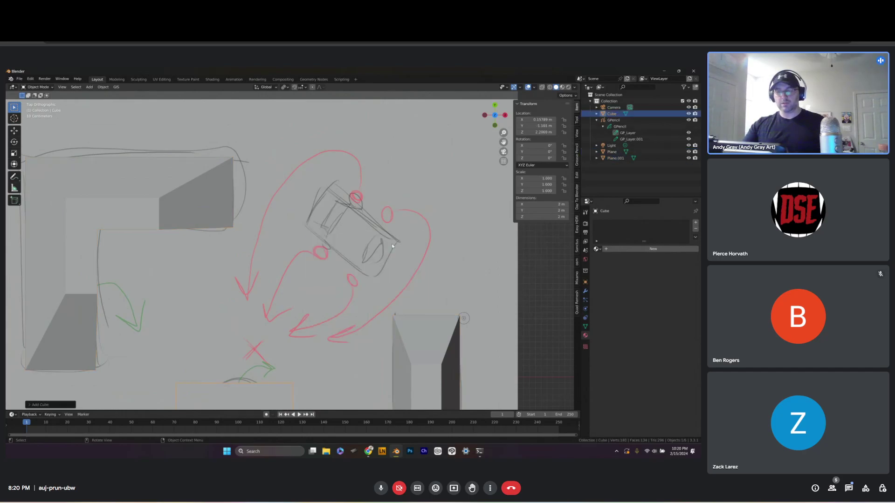
{"action": "key", "text": "g"}
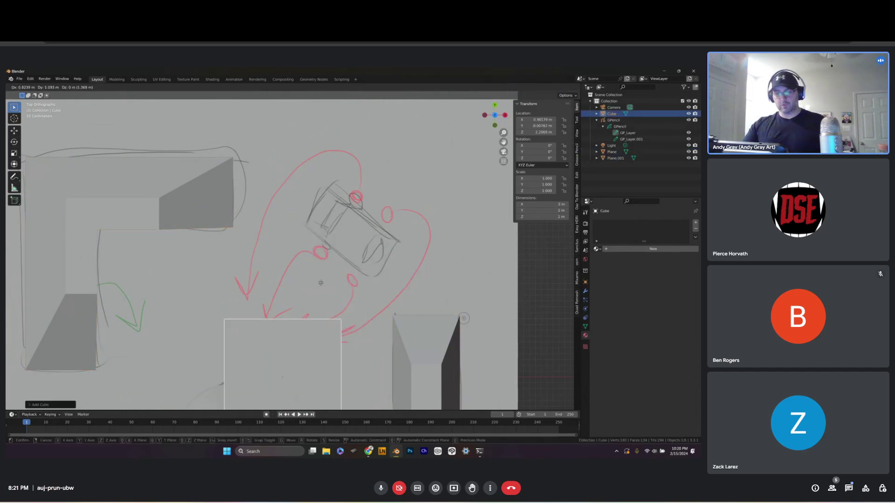
{"action": "left_click", "coordinate": [378, 150]}
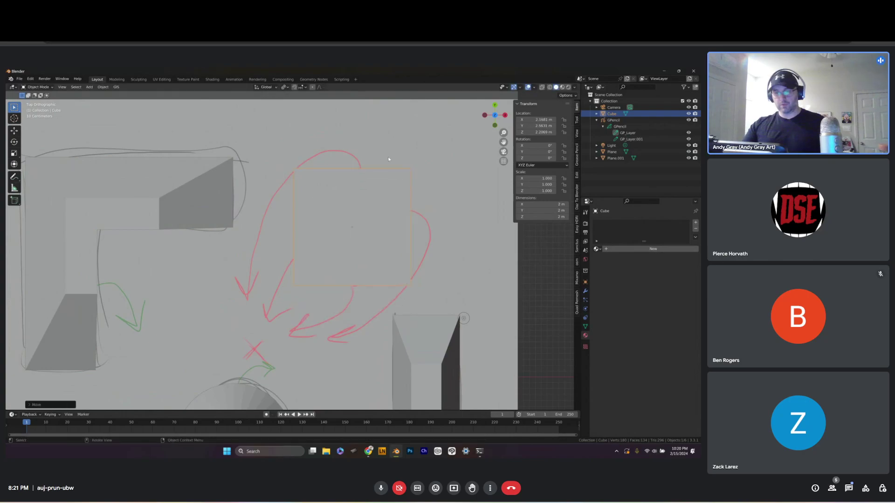
Scale the cube down uniformly to about 0.4 m per side over the sketched car
{"action": "key", "text": "s"}
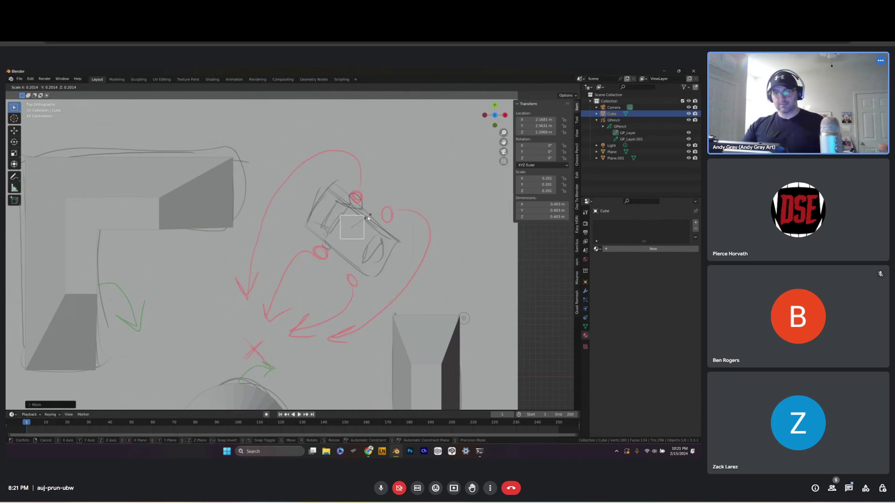
{"action": "left_click", "coordinate": [368, 218]}
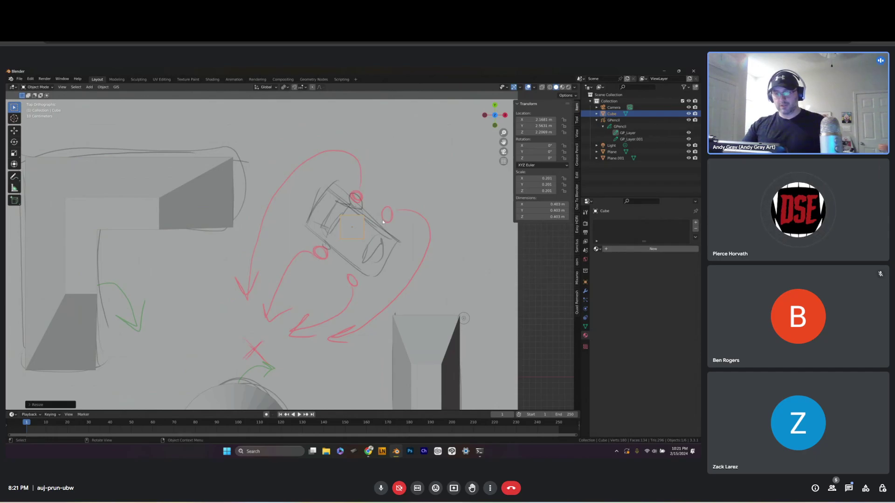
{"action": "key", "text": "r"}
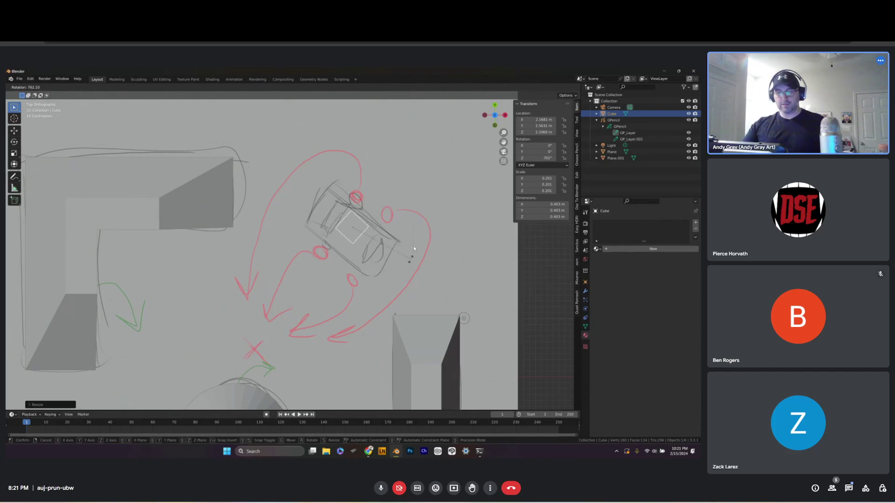
{"action": "key", "text": "Escape"}
{"action": "middle_click_drag", "start_coordinate": [323, 193], "coordinate": [318, 213]}
{"action": "scroll", "coordinate": [319, 212], "scroll_direction": "up", "scroll_amount": 5}
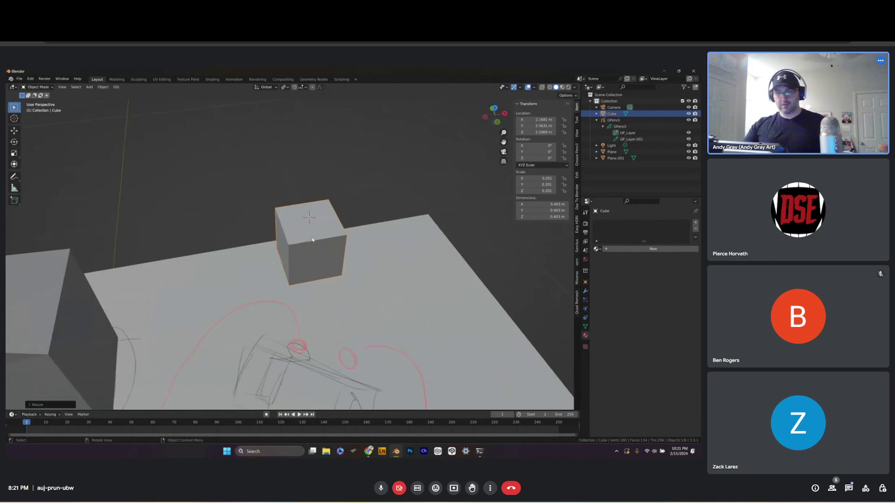
{"action": "middle_click_drag", "start_coordinate": [312, 242], "coordinate": [313, 242]}
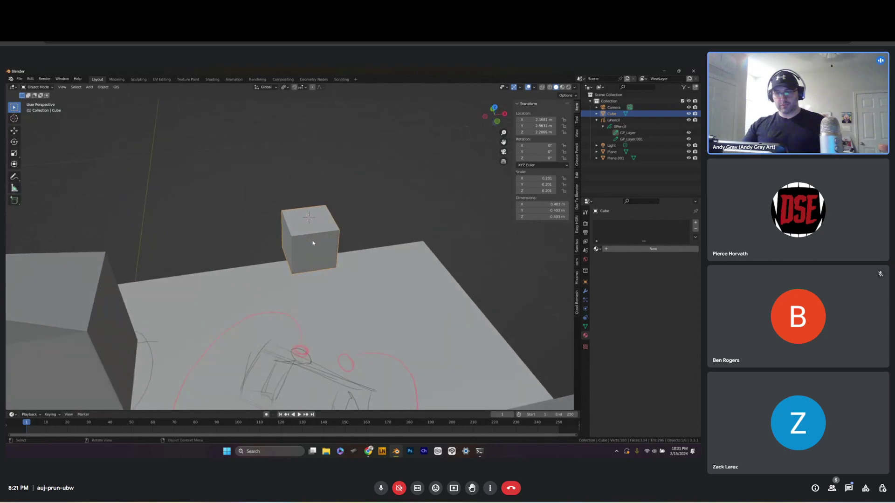
{"action": "key", "text": "r"}
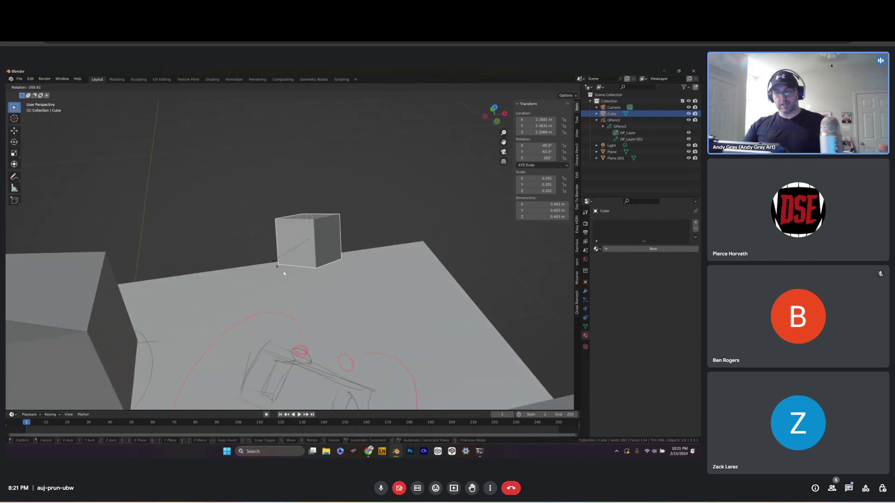
{"action": "key", "text": "z"}
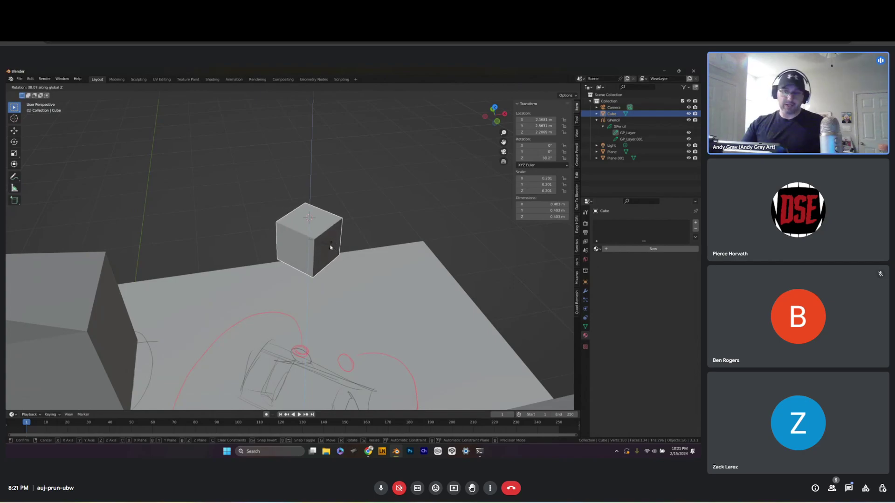
{"action": "key", "text": "y"}
{"action": "key", "text": "y"}
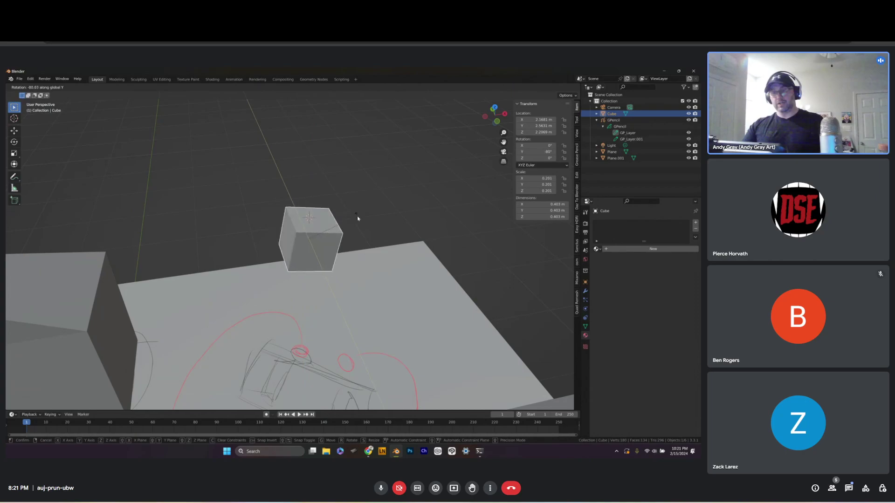
{"action": "key", "text": "x"}
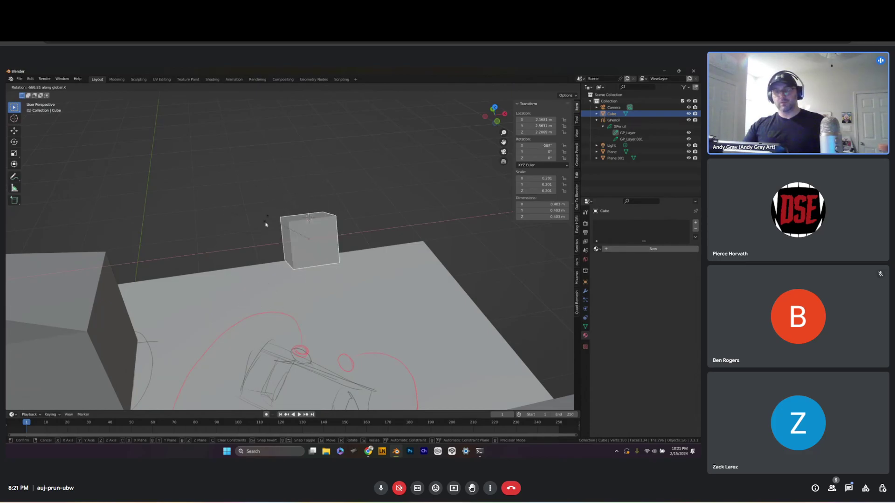
{"action": "key", "text": "Escape"}
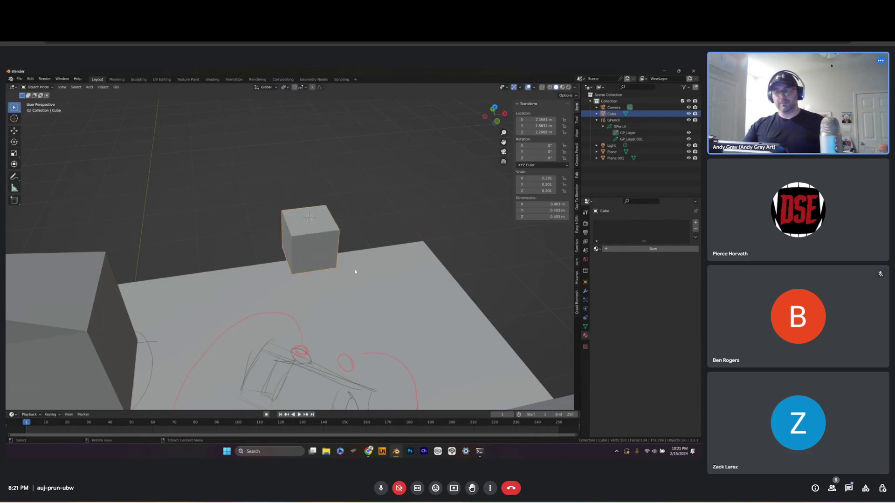
Place the 3D cursor at the middle of the sketched car and snap the cube to it, at about X 2.2 m, Y 2.46 m
{"action": "middle_click_drag", "start_coordinate": [353, 326], "coordinate": [339, 269]}
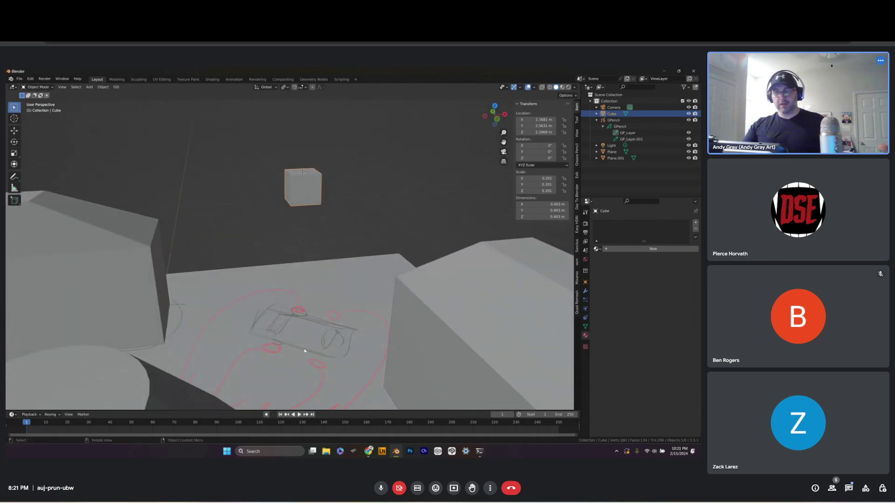
{"action": "scroll", "coordinate": [318, 335], "scroll_direction": "up", "scroll_amount": 2}
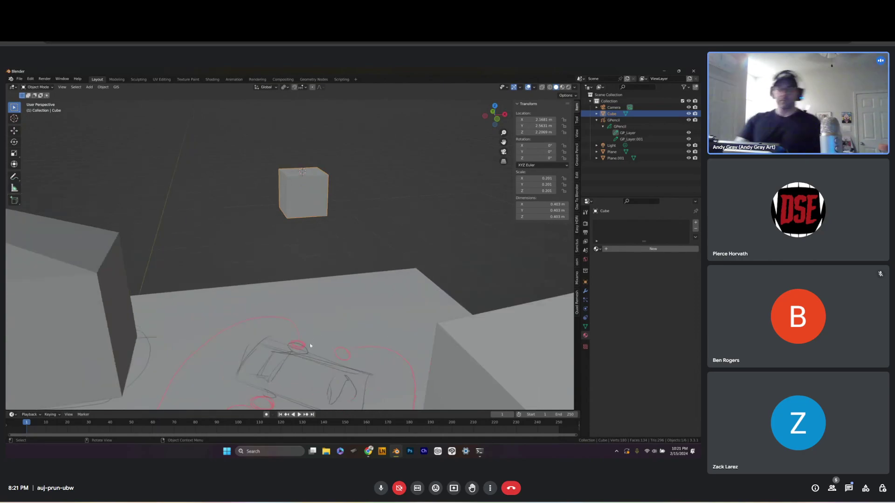
{"action": "middle_click_drag", "start_coordinate": [300, 374], "coordinate": [297, 354], "text": "shift"}
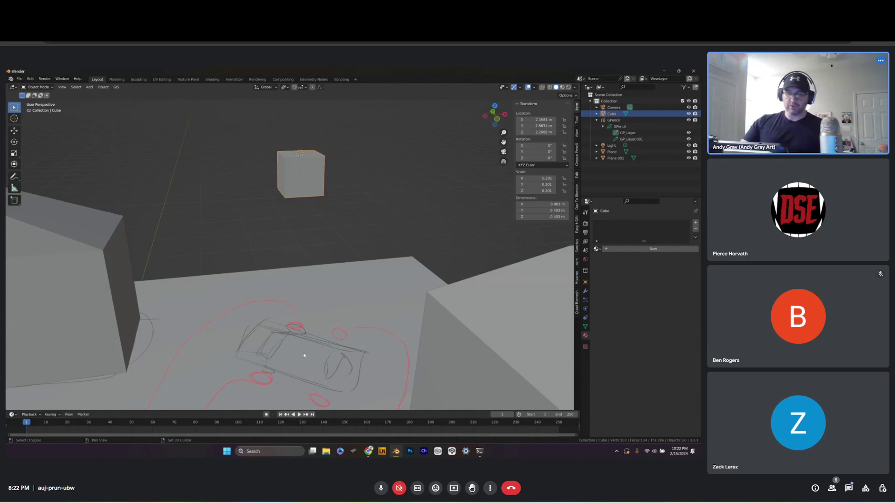
{"action": "scroll", "coordinate": [303, 356], "scroll_direction": "up", "scroll_amount": 2}
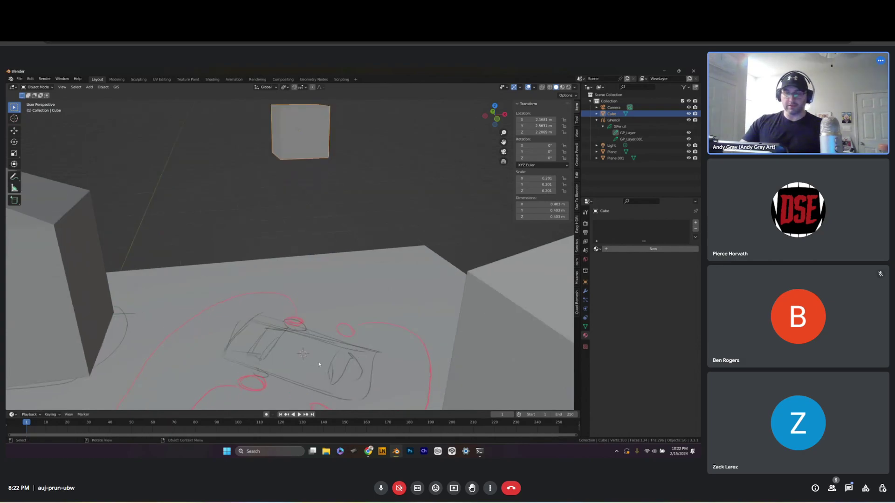
{"action": "scroll", "coordinate": [319, 364], "scroll_direction": "down", "scroll_amount": 3}
{"action": "middle_click_drag", "start_coordinate": [317, 365], "coordinate": [313, 345], "text": "shift"}
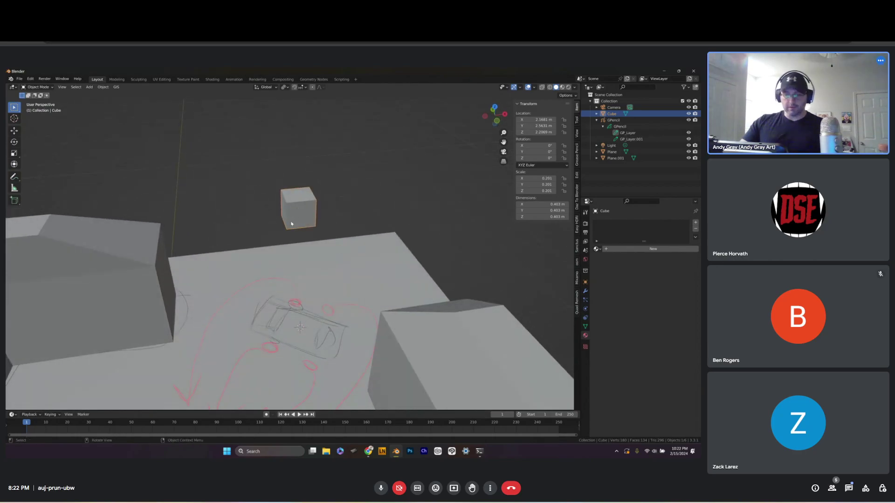
{"action": "key", "text": "shift+s"}
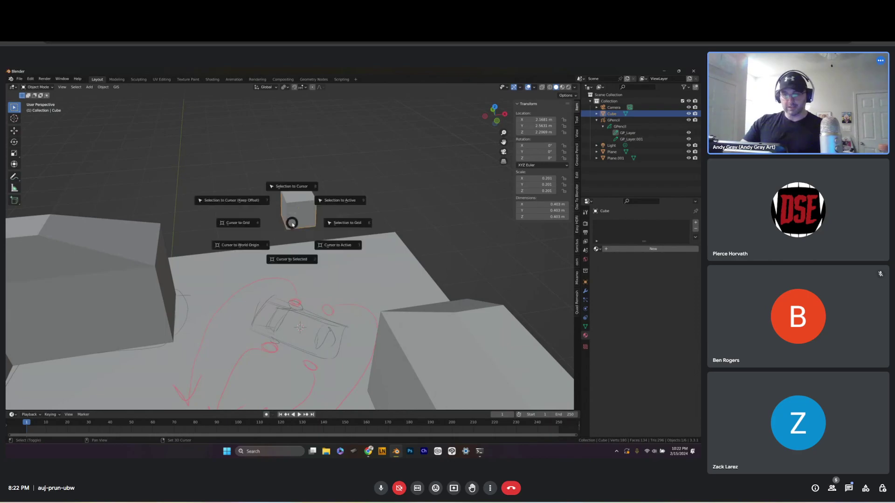
{"action": "left_click", "coordinate": [296, 187]}
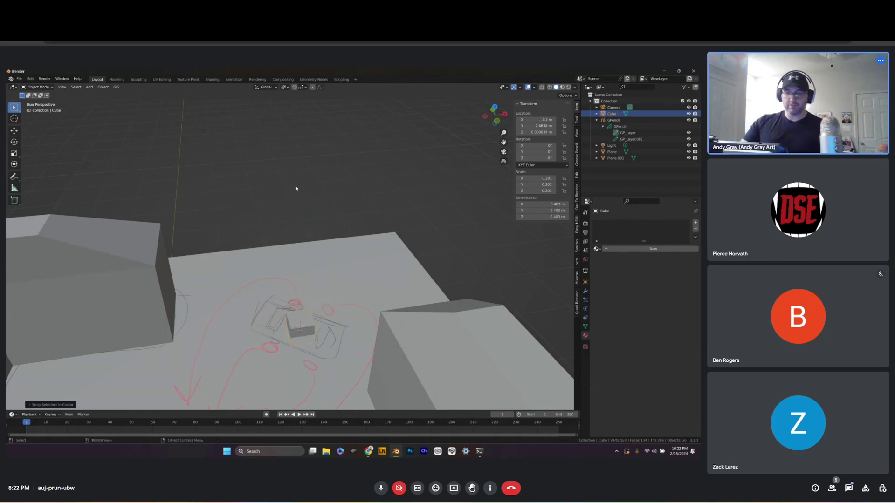
Raise the cube along the global Z axis to about 0.19 m so it sits on the ground plane
{"action": "mouse_move", "coordinate": [312, 348]}
{"action": "middle_mouse_down"}
{"action": "mouse_move", "coordinate": [307, 324]}
{"action": "mouse_move", "coordinate": [310, 333]}
{"action": "middle_mouse_up"}
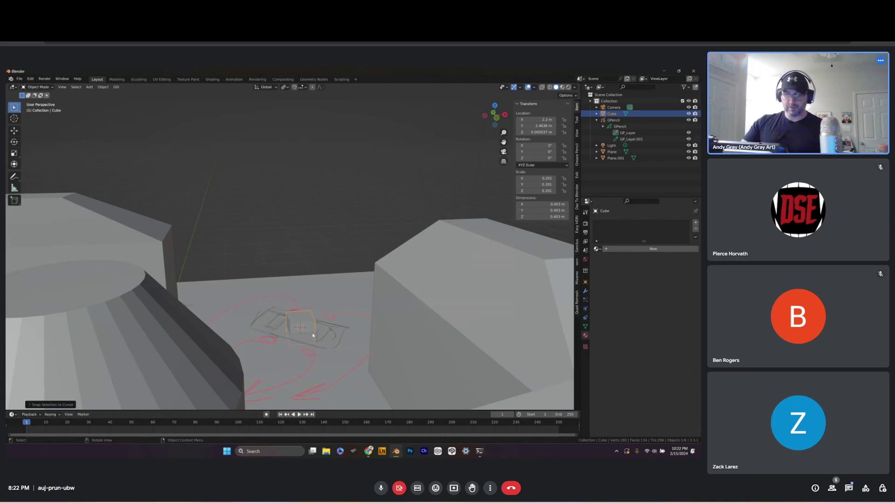
{"action": "key", "text": "g"}
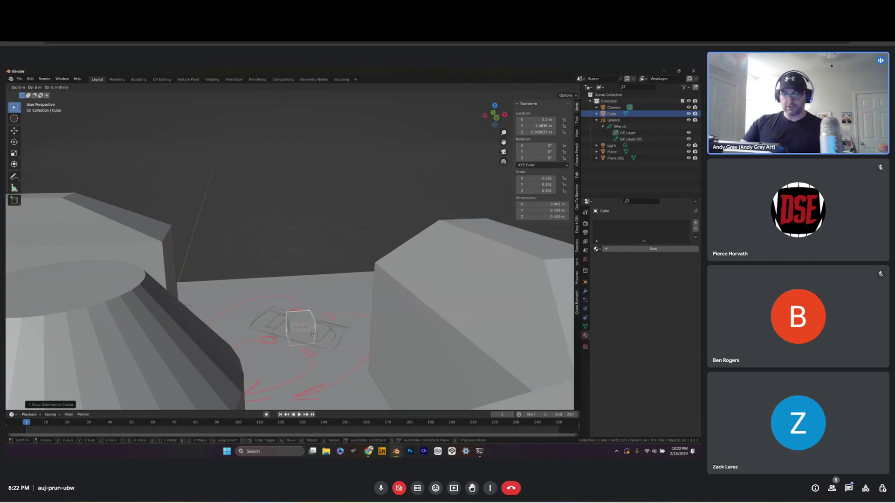
{"action": "key", "text": "z"}
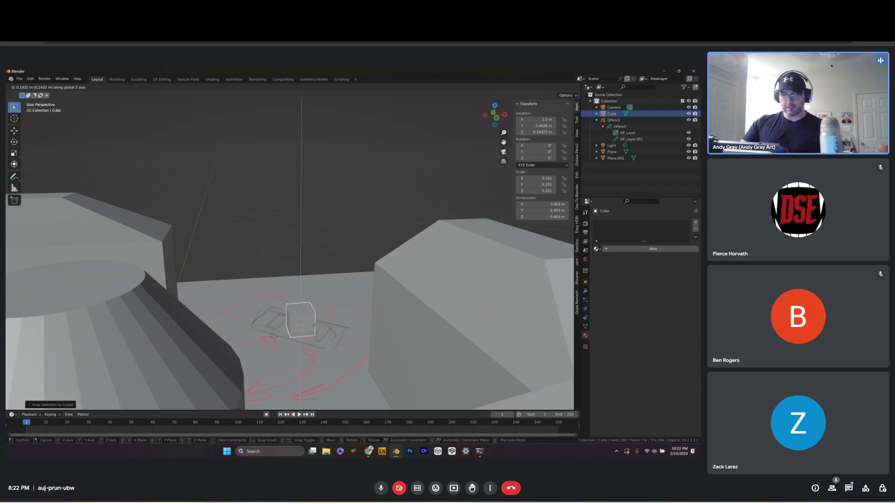
{"action": "left_click", "coordinate": [315, 323]}
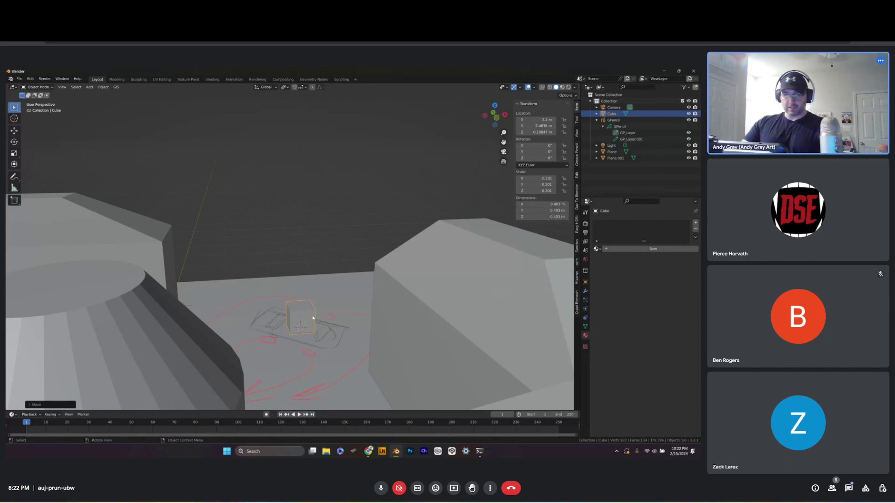
Rotate the cube in top view to about -38° around Z, aligning it with the sketched car
{"action": "key", "text": "KP_7"}
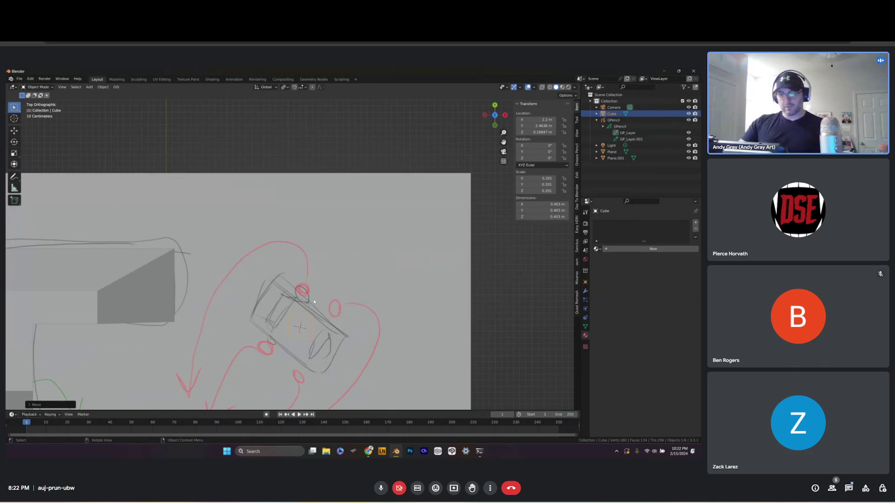
{"action": "key", "text": "r"}
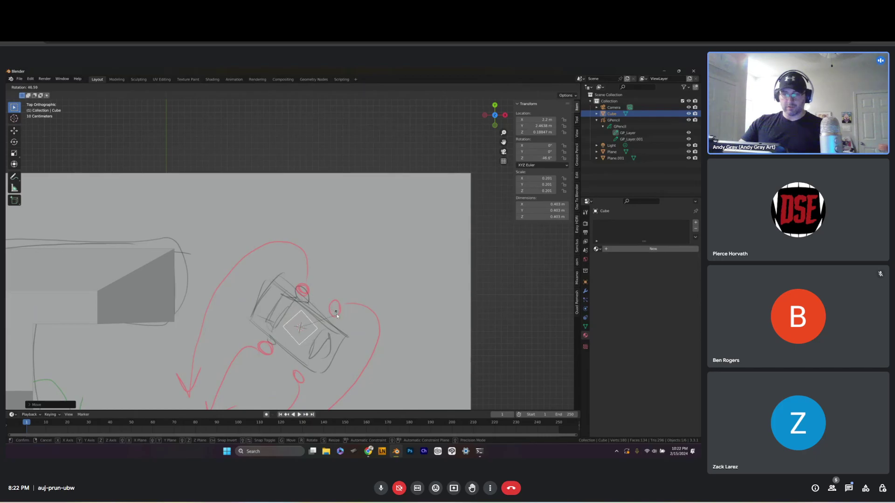
{"action": "left_click", "coordinate": [334, 310]}
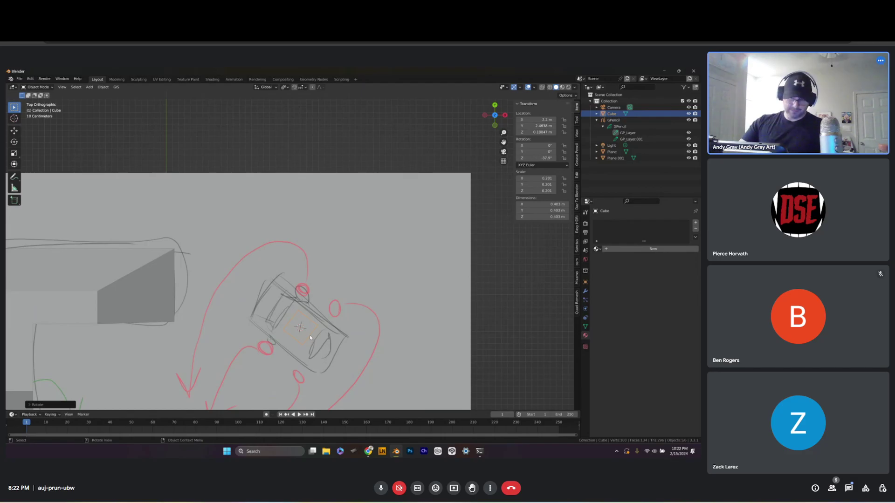
{"action": "key", "text": "s"}
{"action": "key", "text": "x"}
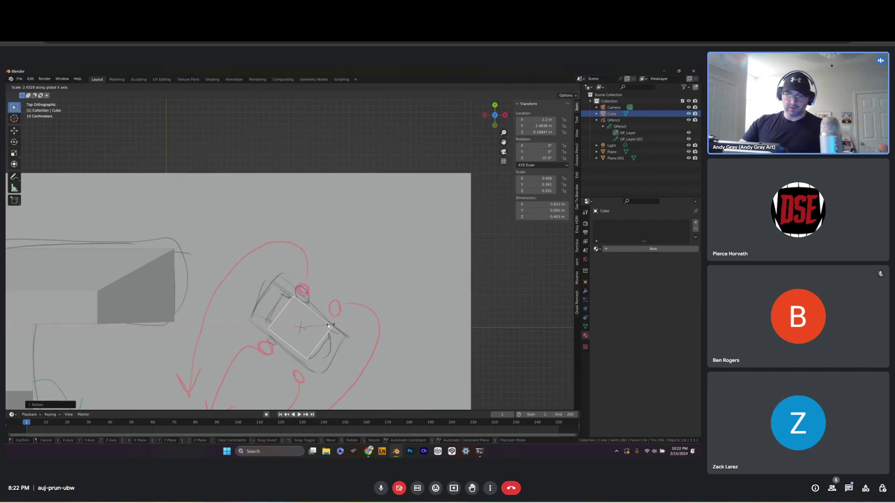
{"action": "key", "text": "x"}
{"action": "key", "text": "x"}
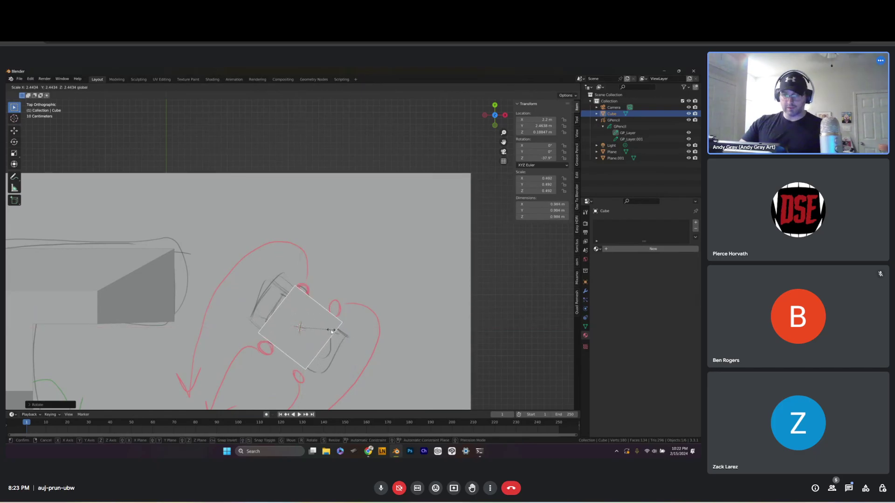
{"action": "key", "text": "x"}
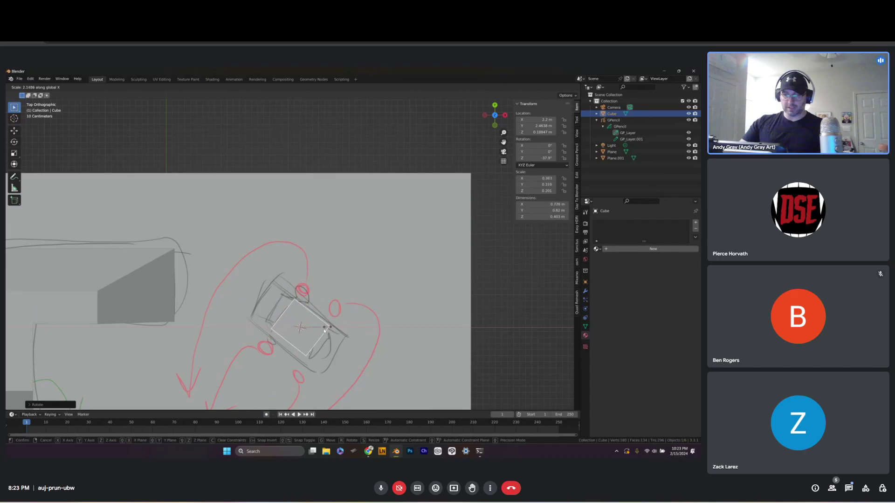
{"action": "right_click", "coordinate": [334, 330]}
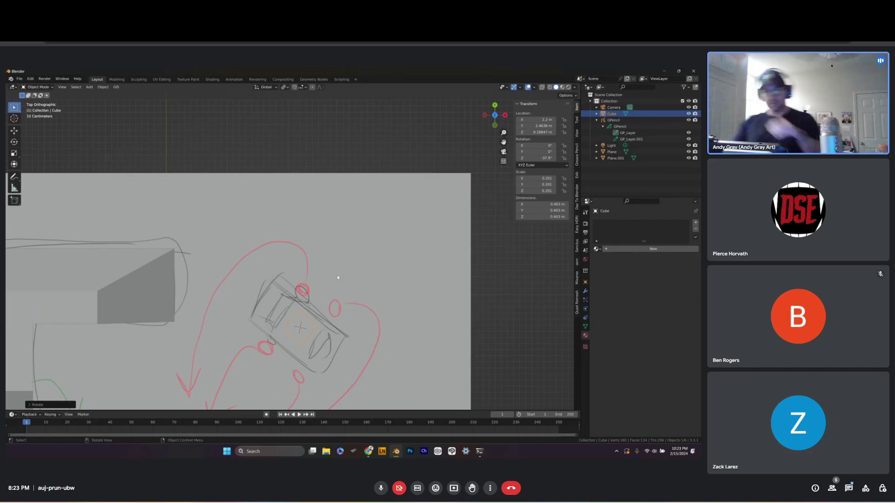
Set the transform orientation to Local and scale the cube along its X axis to about 1.51 m, matching the car's length
{"action": "left_click", "coordinate": [275, 88]}
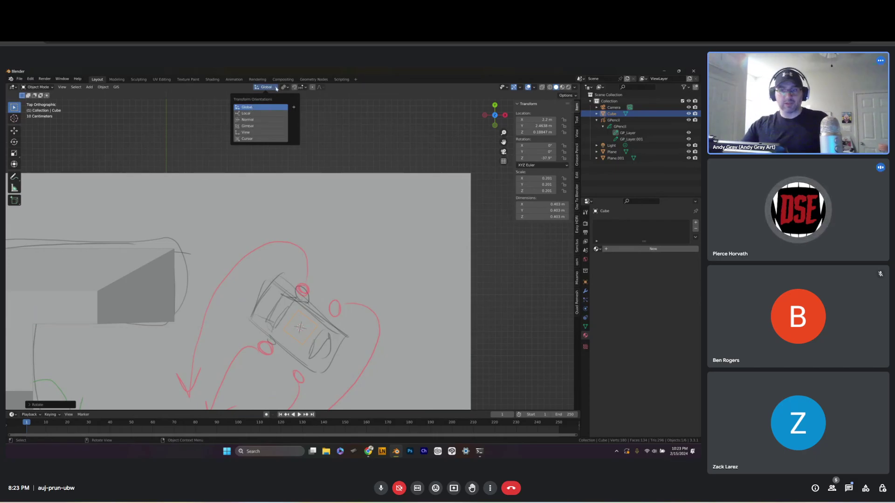
{"action": "left_click", "coordinate": [258, 114]}
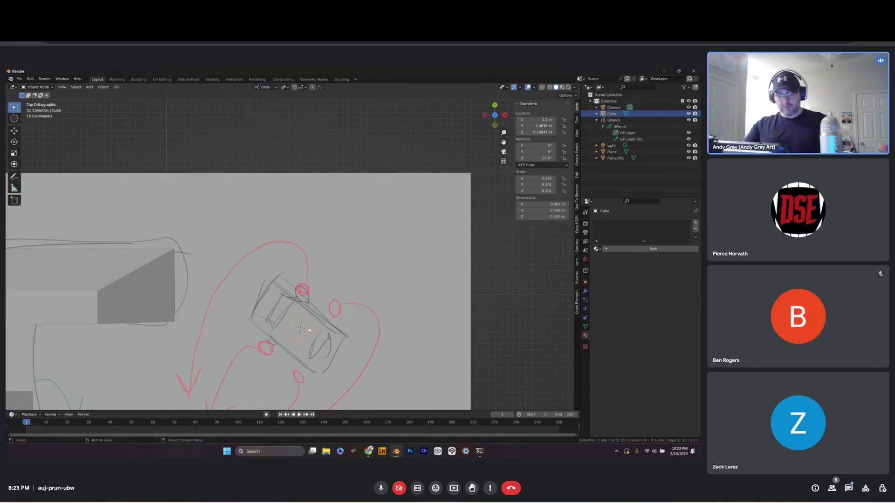
{"action": "key", "text": "s"}
{"action": "key", "text": "x"}
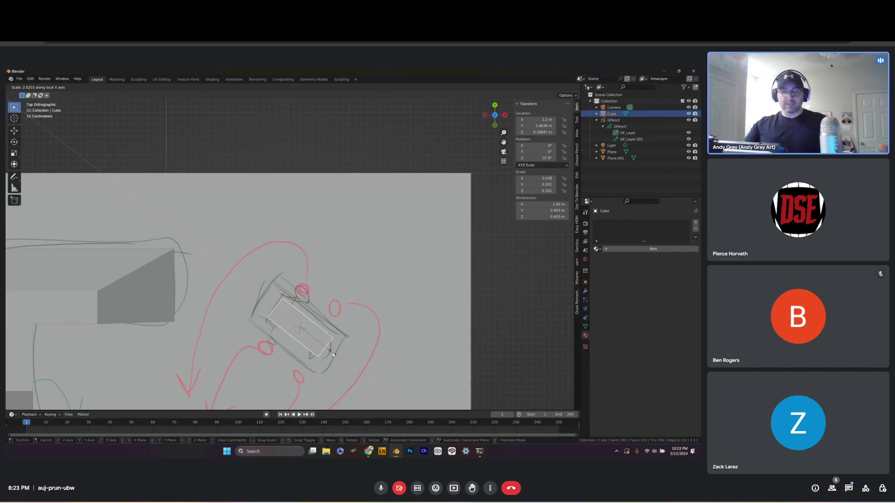
{"action": "left_click", "coordinate": [347, 364]}
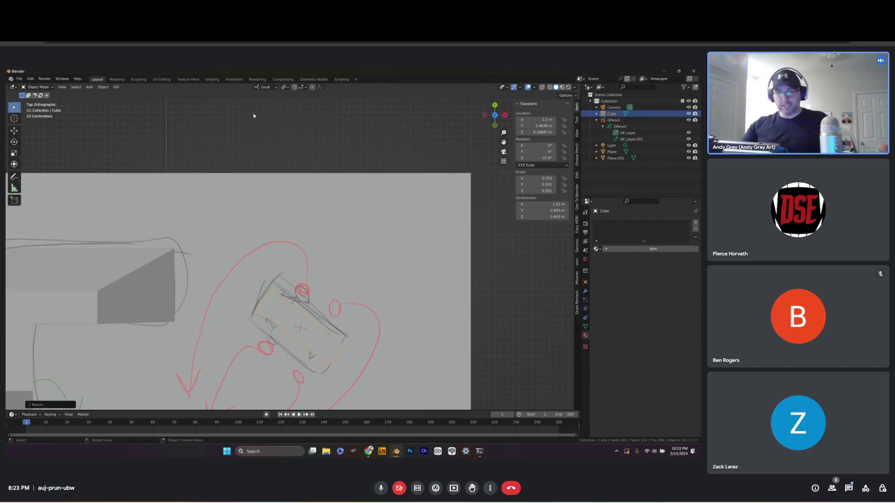
Scale the cube along its local Y axis to about 0.73 m, matching the sketched car's width
{"action": "left_click", "coordinate": [274, 88]}
{"action": "left_click", "coordinate": [311, 326]}
{"action": "middle_click_drag", "start_coordinate": [312, 326], "coordinate": [308, 339]}
{"action": "left_click", "coordinate": [309, 339]}
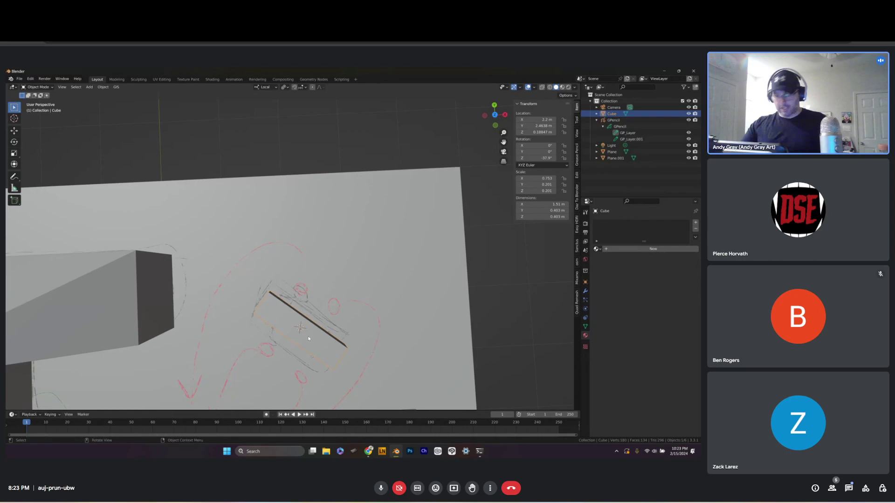
{"action": "key", "text": "KP_7"}
{"action": "key", "text": "s"}
{"action": "key", "text": "y"}
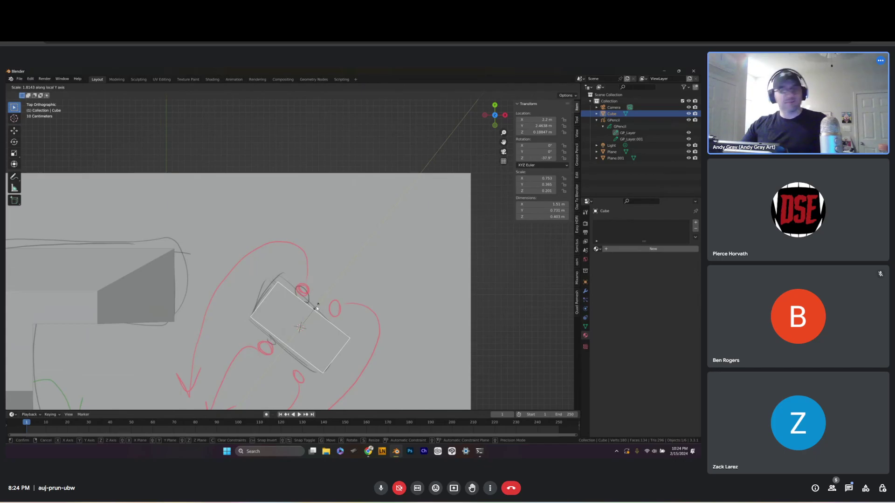
{"action": "left_click", "coordinate": [316, 307]}
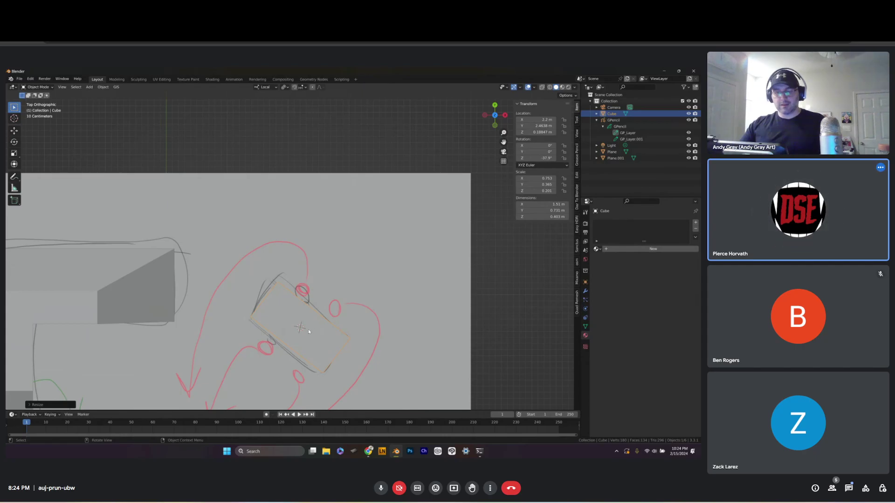
Scale the cube along its local Y axis to about 0.77 m wide
{"action": "key", "text": "s"}
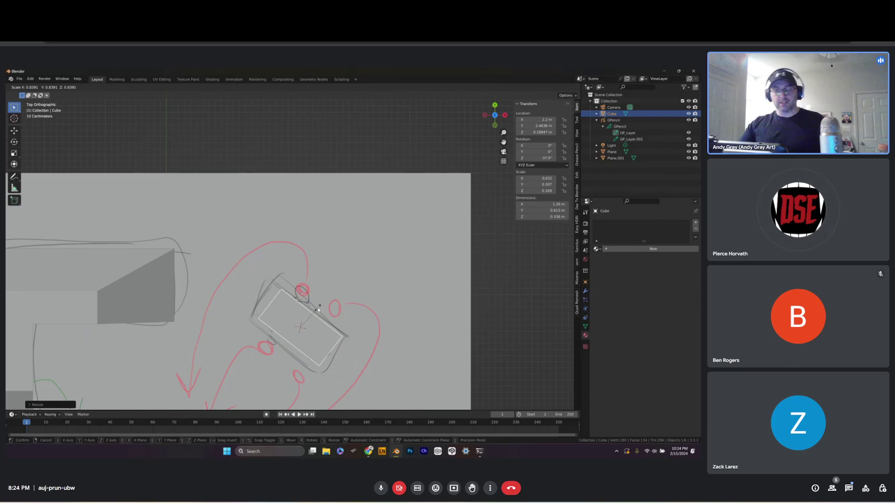
{"action": "key", "text": "x"}
{"action": "key", "text": "x"}
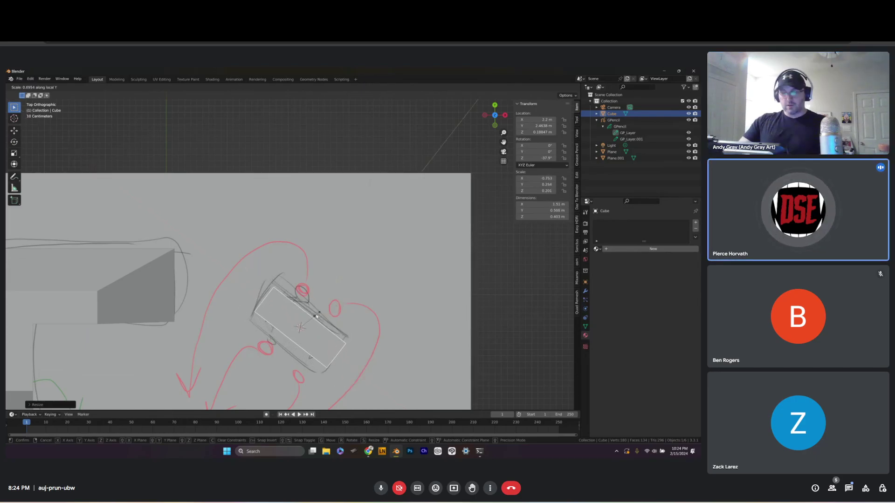
{"action": "key", "text": "y"}
{"action": "key", "text": "y"}
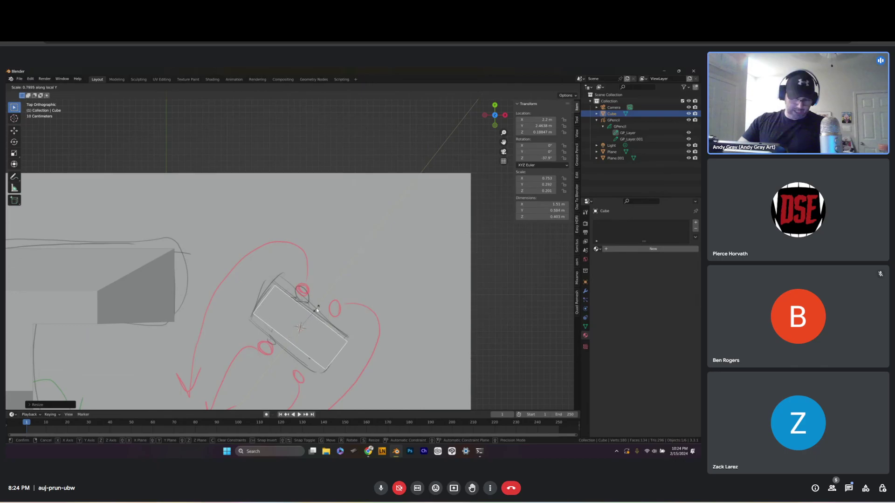
{"action": "left_click", "coordinate": [322, 302]}
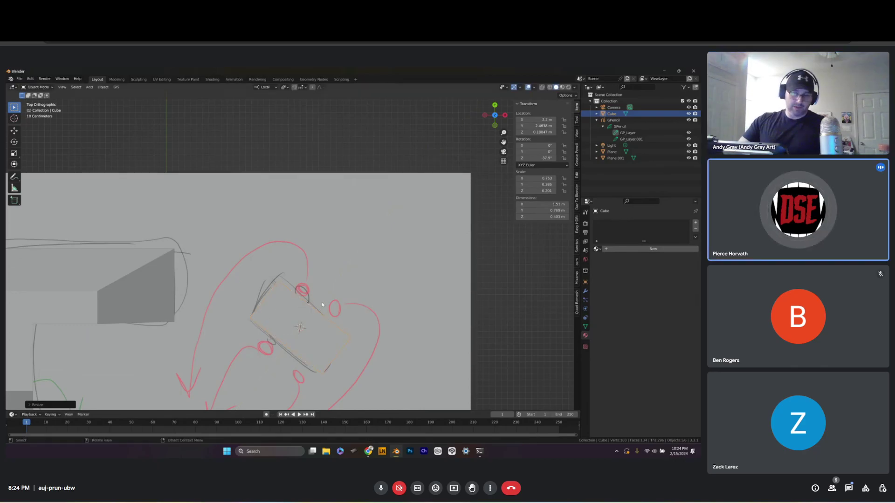
Set the transform orientation to Global and put the car cube into Edit Mode
{"action": "left_click", "coordinate": [274, 89]}
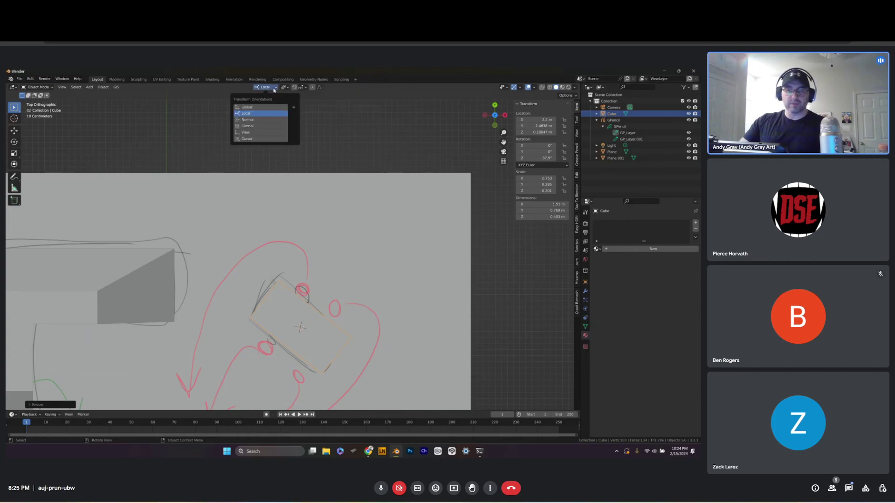
{"action": "left_click", "coordinate": [259, 109]}
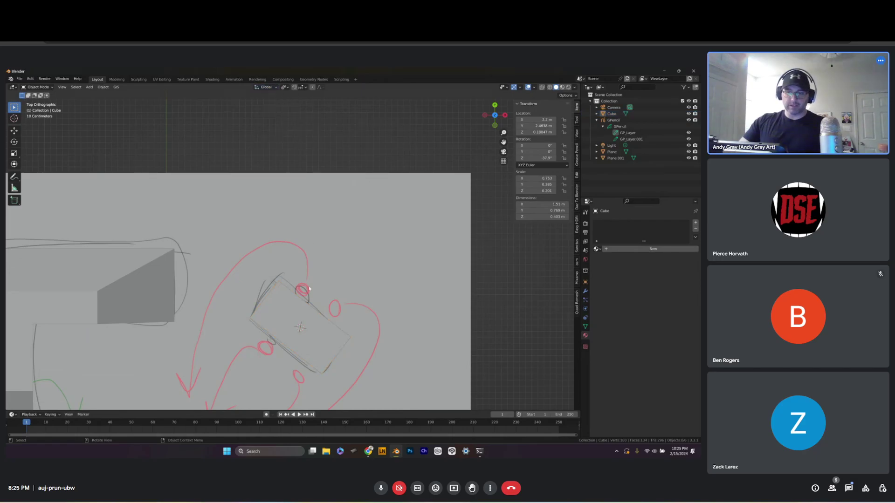
{"action": "middle_click_drag", "start_coordinate": [313, 340], "coordinate": [339, 311]}
{"action": "left_click", "coordinate": [339, 311]}
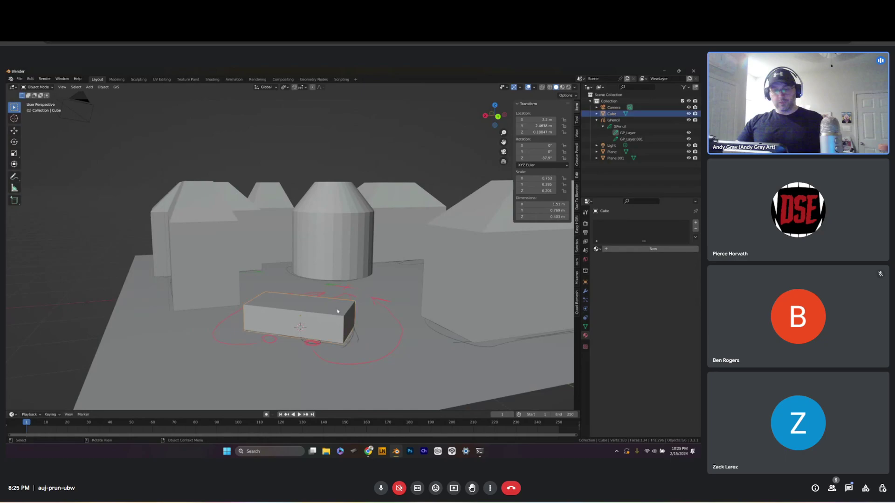
{"action": "key", "text": "ctrl+Tab"}
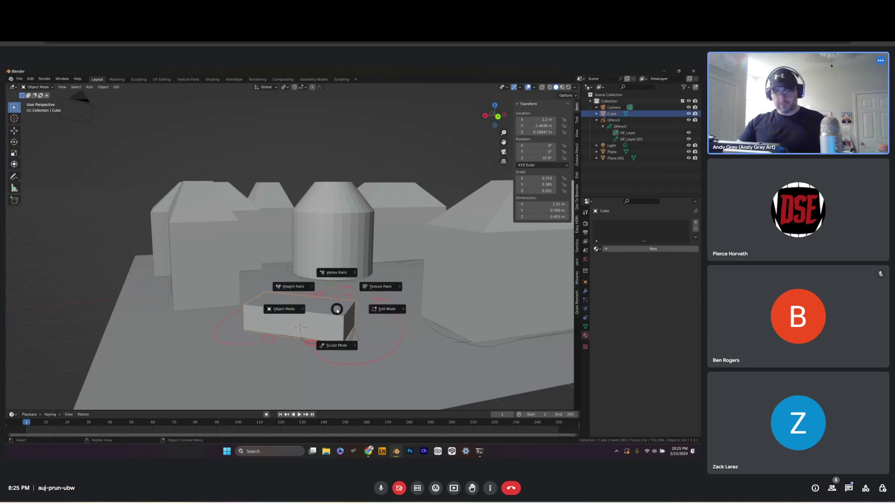
{"action": "left_click", "coordinate": [378, 309]}
{"action": "left_click", "coordinate": [348, 310]}
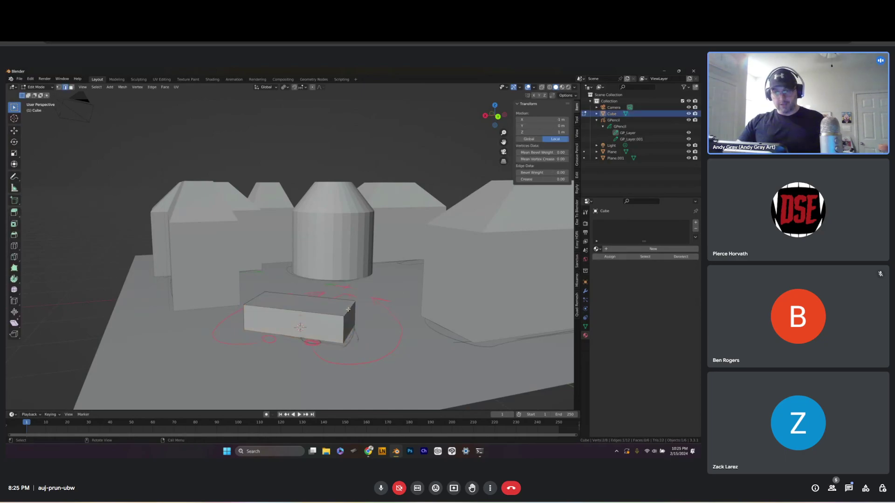
Select the cube's top face in face select mode and lower it along the global Z axis to a local Z of about -0.26 m
{"action": "mouse_move", "coordinate": [333, 309]}
{"action": "middle_mouse_down"}
{"action": "mouse_move", "coordinate": [321, 309]}
{"action": "mouse_move", "coordinate": [333, 310]}
{"action": "middle_mouse_up"}
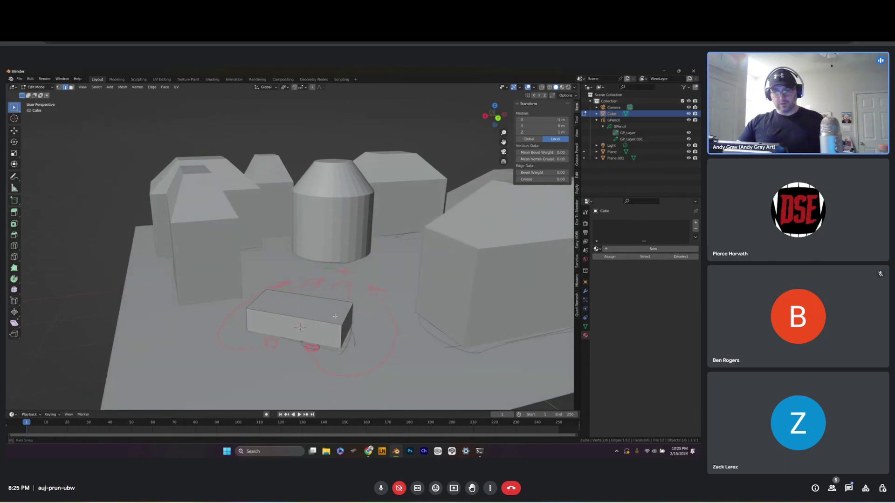
{"action": "left_click", "coordinate": [333, 310]}
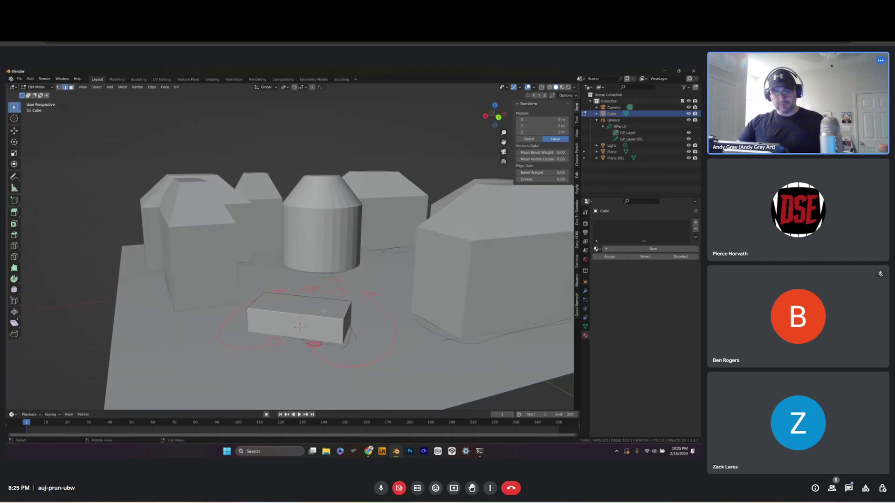
{"action": "left_click", "coordinate": [324, 310]}
{"action": "left_click", "coordinate": [70, 88]}
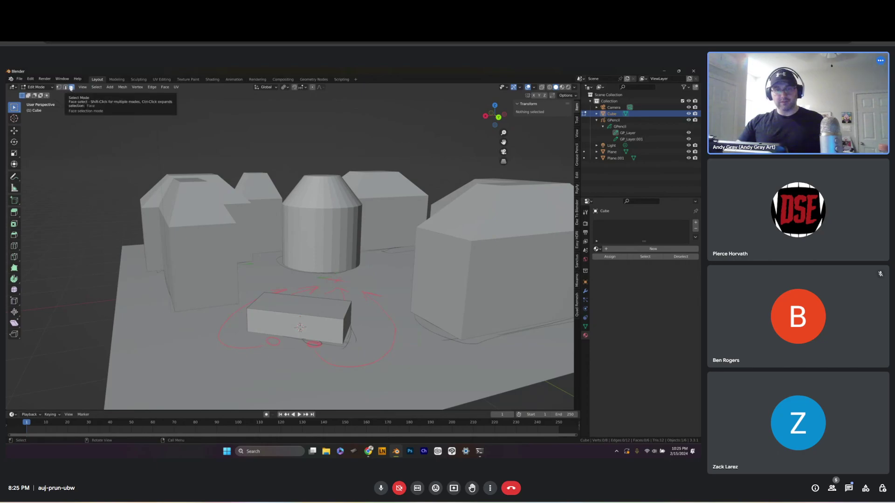
{"action": "left_click", "coordinate": [52, 88]}
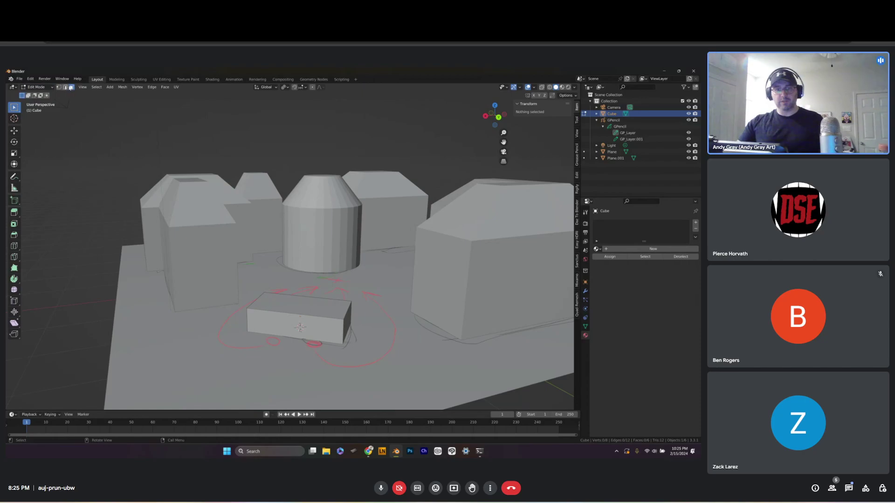
{"action": "scroll", "coordinate": [290, 302], "scroll_direction": "up", "scroll_amount": 5}
{"action": "left_click", "coordinate": [315, 288]}
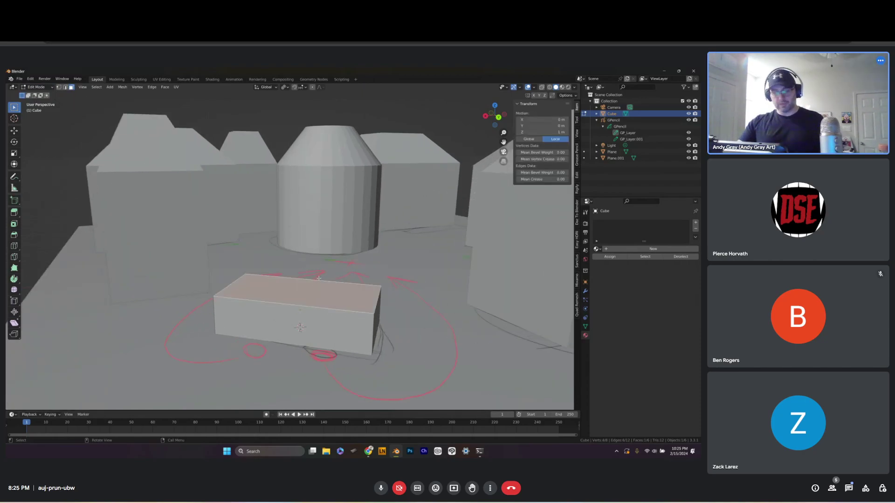
{"action": "key", "text": "g"}
{"action": "key", "text": "z"}
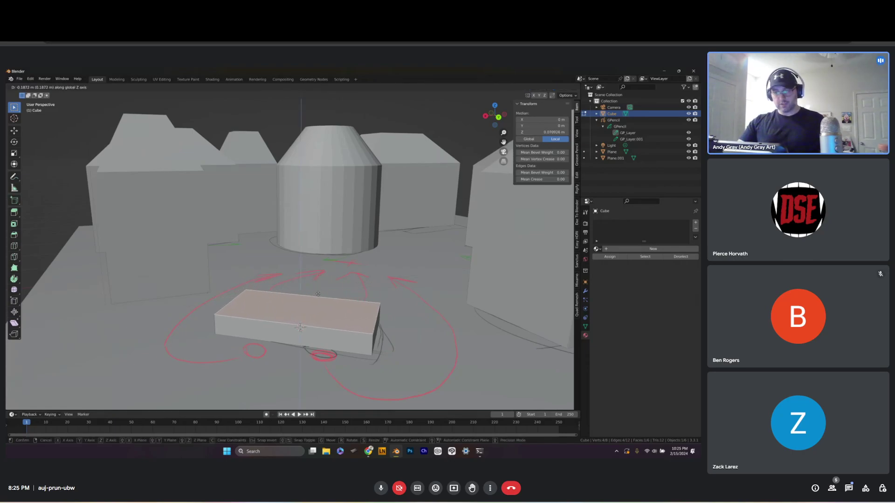
{"action": "left_click", "coordinate": [314, 299]}
Set the transform orientation to Local and scale the top face inward along its X axis to slightly under two thirds
{"action": "mouse_move", "coordinate": [313, 299]}
{"action": "middle_mouse_down"}
{"action": "mouse_move", "coordinate": [330, 323]}
{"action": "mouse_move", "coordinate": [328, 347]}
{"action": "middle_mouse_up"}
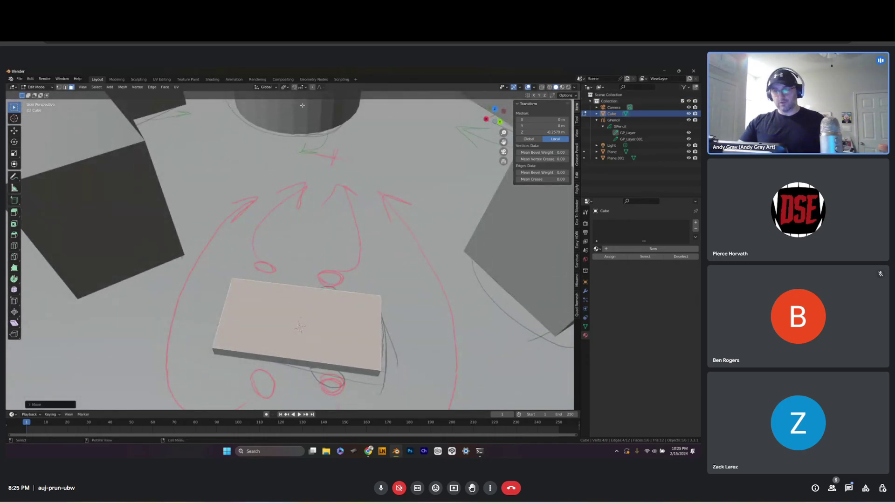
{"action": "left_click", "coordinate": [272, 88]}
{"action": "left_click", "coordinate": [261, 113]}
{"action": "middle_click_drag", "start_coordinate": [360, 305], "coordinate": [366, 313]}
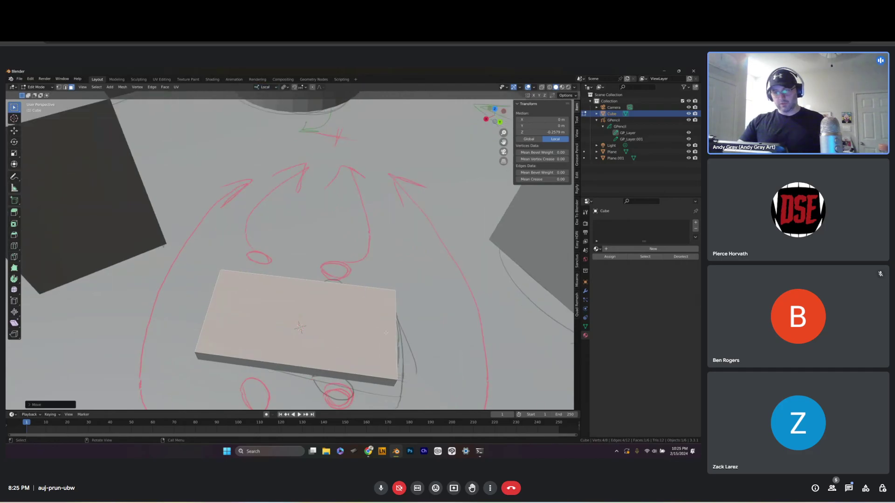
{"action": "key", "text": "s"}
{"action": "key", "text": "x"}
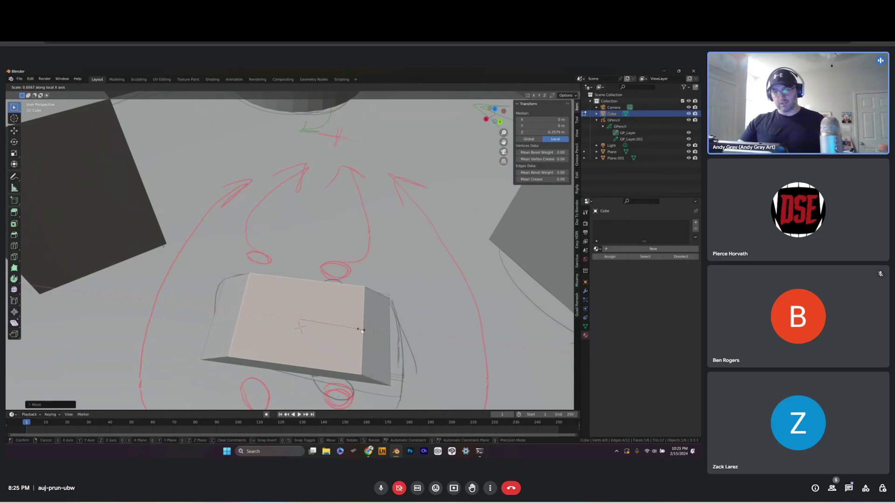
{"action": "left_click", "coordinate": [357, 330]}
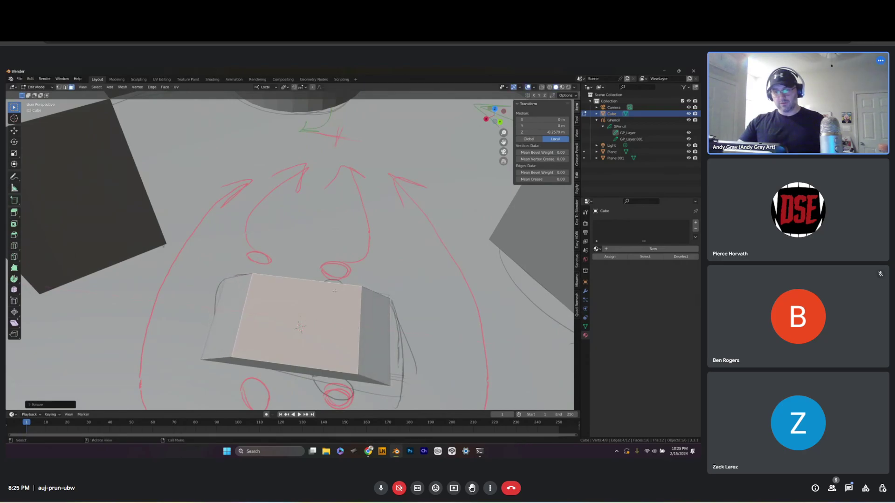
Scale the top face inward along its local Y axis so the block's long sides slope
{"action": "key", "text": "s"}
{"action": "key", "text": "y"}
{"action": "left_click", "coordinate": [333, 337]}
{"action": "mouse_move", "coordinate": [333, 337]}
{"action": "middle_mouse_down"}
{"action": "mouse_move", "coordinate": [343, 297]}
{"action": "mouse_move", "coordinate": [339, 307]}
{"action": "middle_mouse_up"}
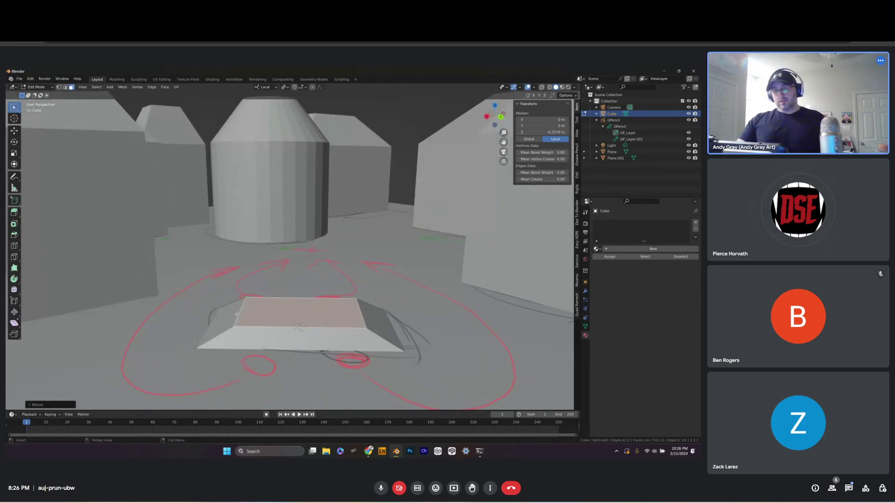
Add a horizontal loop cut around the sloped sides of the car block at a local Z of about -0.63 m
{"action": "middle_click_drag", "start_coordinate": [245, 318], "coordinate": [369, 331]}
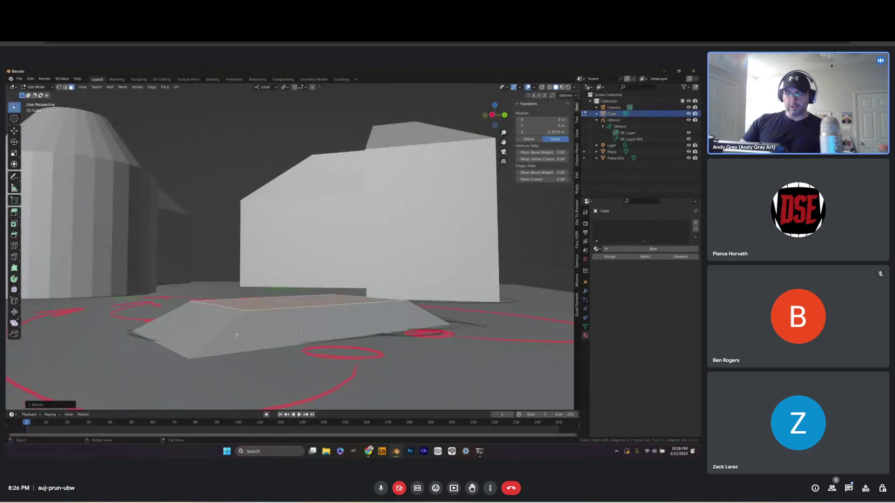
{"action": "mouse_move", "coordinate": [225, 333]}
{"action": "middle_mouse_down"}
{"action": "mouse_move", "coordinate": [225, 347]}
{"action": "mouse_move", "coordinate": [315, 243]}
{"action": "mouse_move", "coordinate": [301, 255]}
{"action": "middle_mouse_up"}
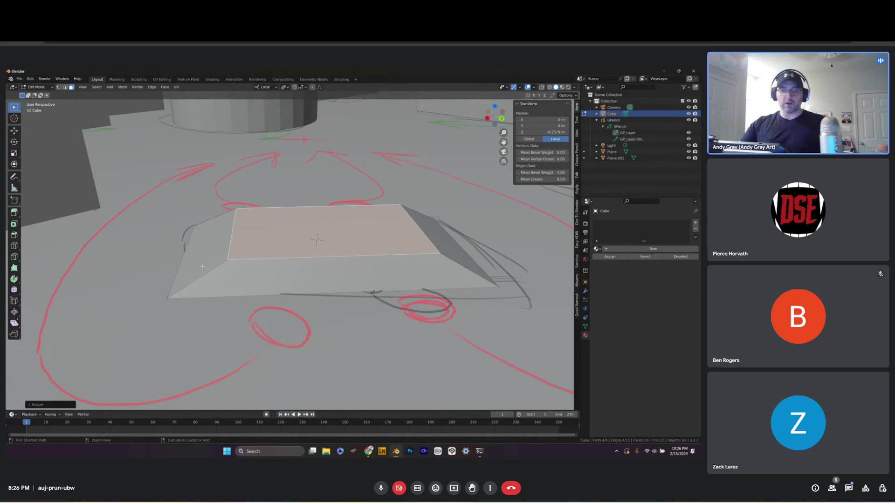
{"action": "key", "text": "ctrl+r"}
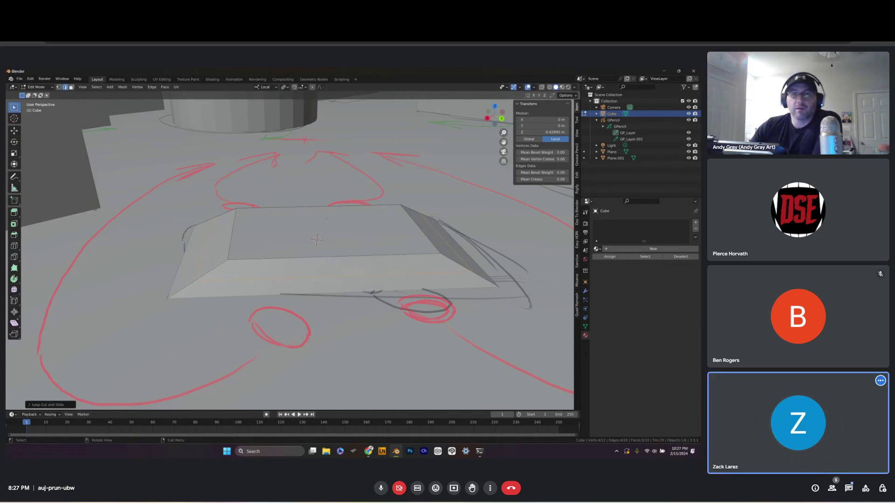
Present the unsaved Blender 4.0 window to the other participants in the Google Meet call
{"action": "left_click", "coordinate": [453, 489]}
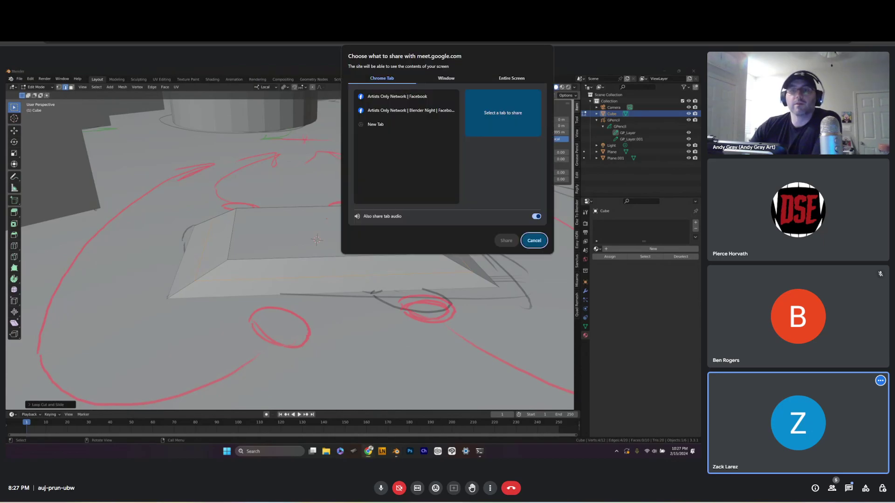
{"action": "left_click", "coordinate": [446, 78]}
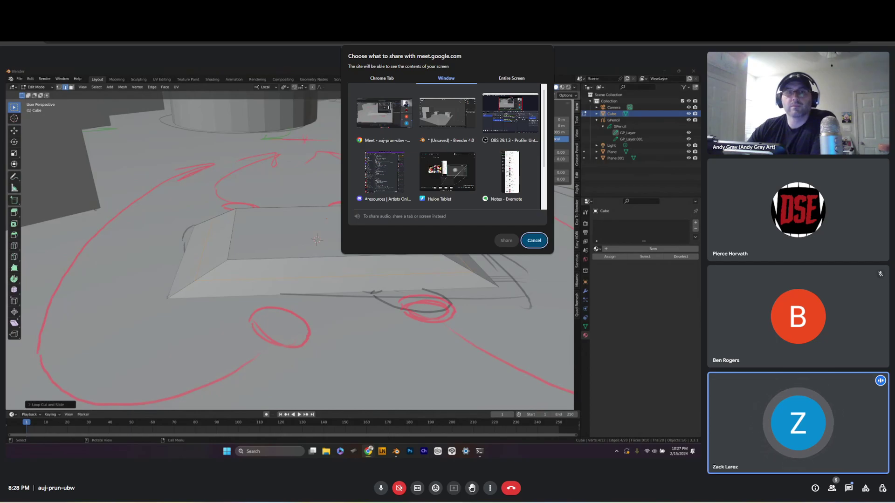
{"action": "left_click", "coordinate": [447, 116]}
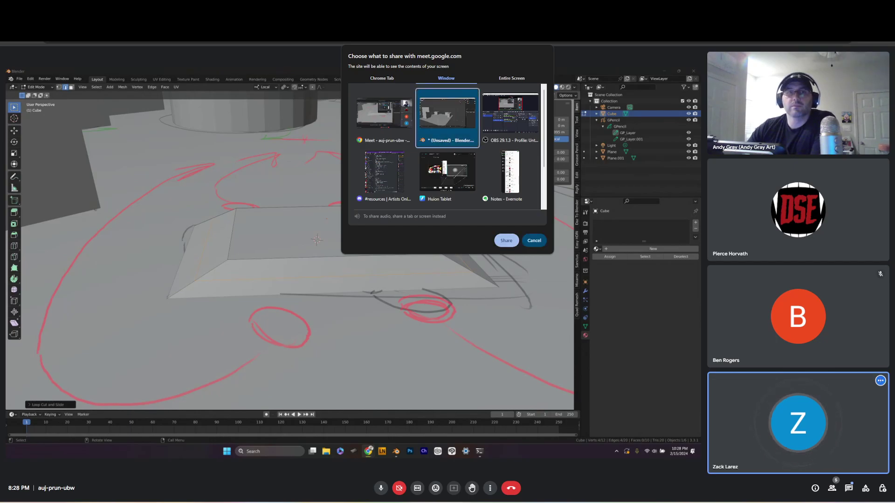
{"action": "left_click", "coordinate": [507, 241]}
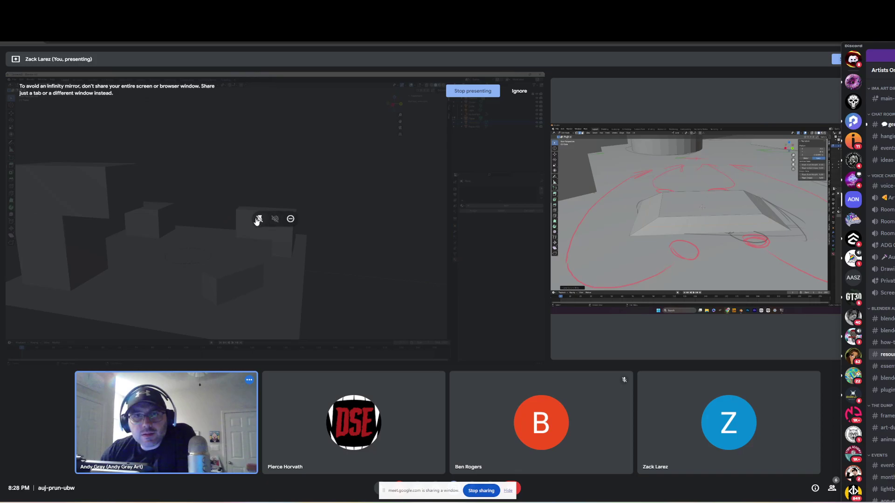
{"action": "left_click", "coordinate": [257, 219]}
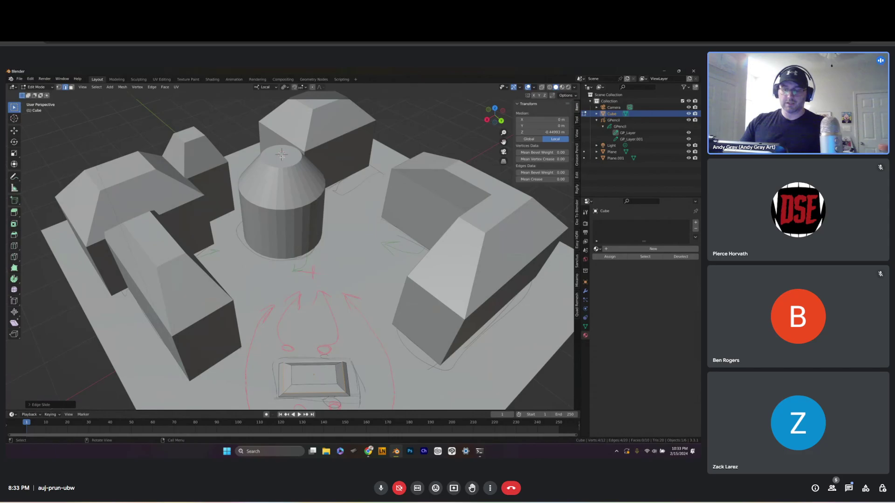
Return to Object Mode and add a blank grease pencil object at the 3D cursor on top of the cylindrical tower
{"action": "middle_click_drag", "start_coordinate": [282, 154], "coordinate": [289, 213]}
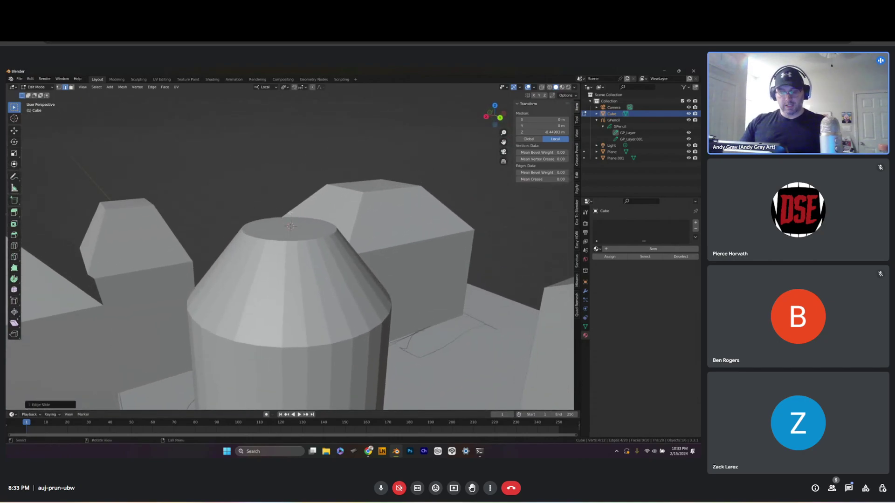
{"action": "key", "text": "ctrl+Tab"}
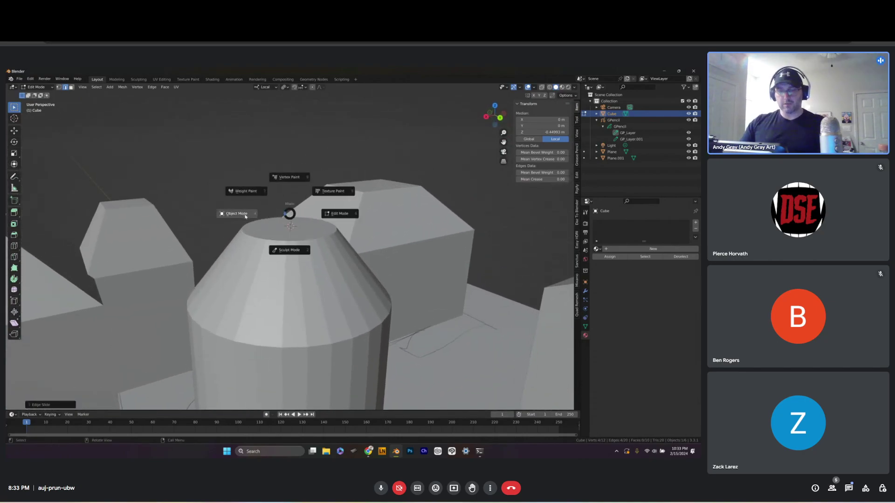
{"action": "left_click", "coordinate": [246, 216]}
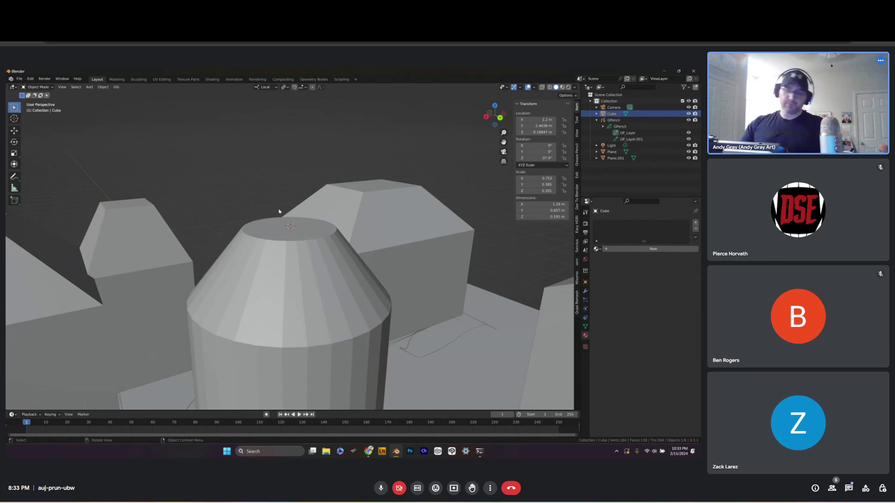
{"action": "key", "text": "shift+a"}
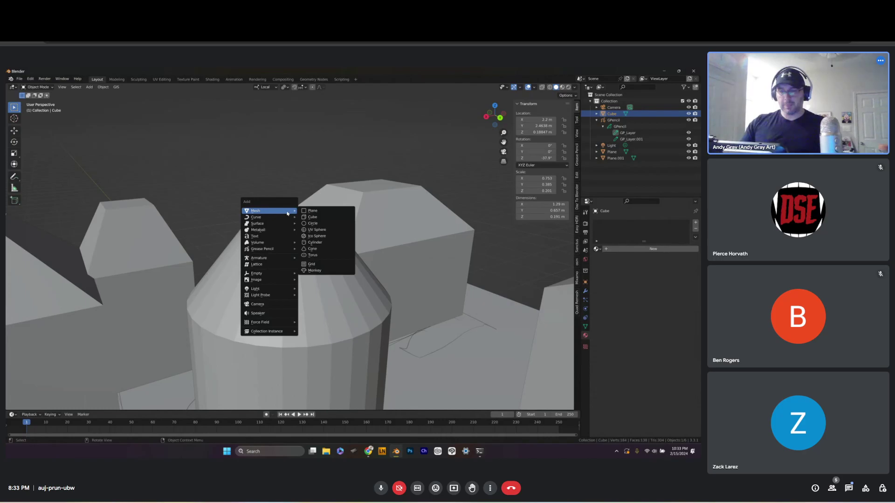
{"action": "mouse_move", "coordinate": [282, 249]}
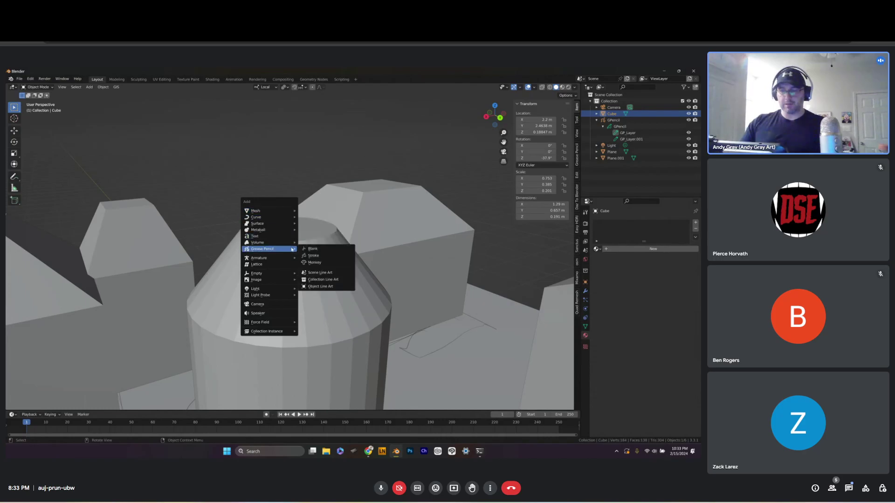
{"action": "left_click", "coordinate": [325, 249]}
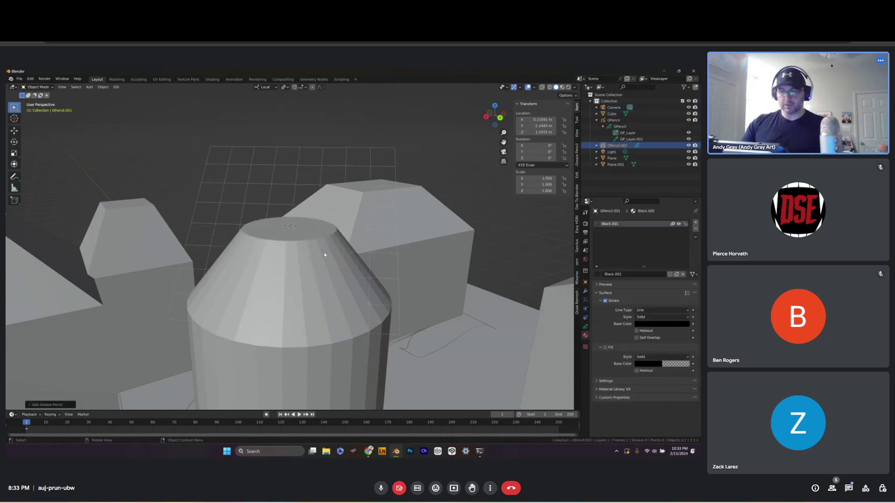
{"action": "middle_click_drag", "start_coordinate": [314, 180], "coordinate": [288, 185]}
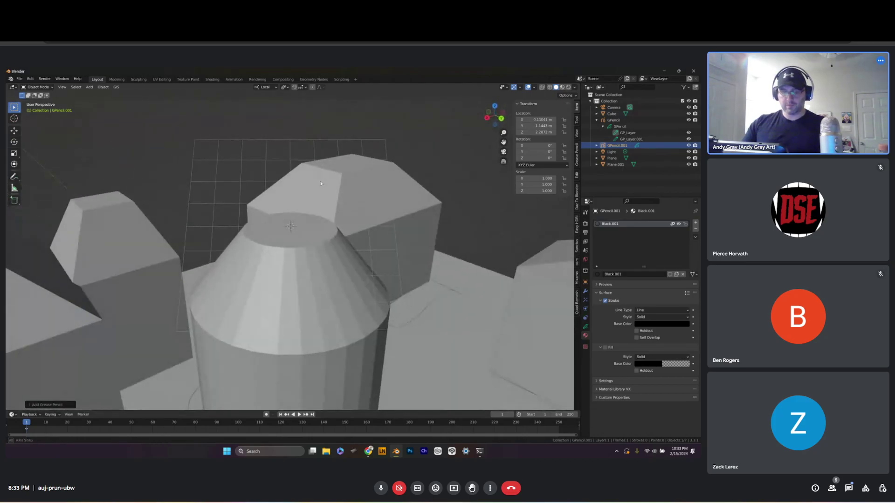
Set the transform orientation to Cursor and switch the new grease pencil object to Draw Mode
{"action": "left_click", "coordinate": [276, 89]}
{"action": "left_click", "coordinate": [274, 139]}
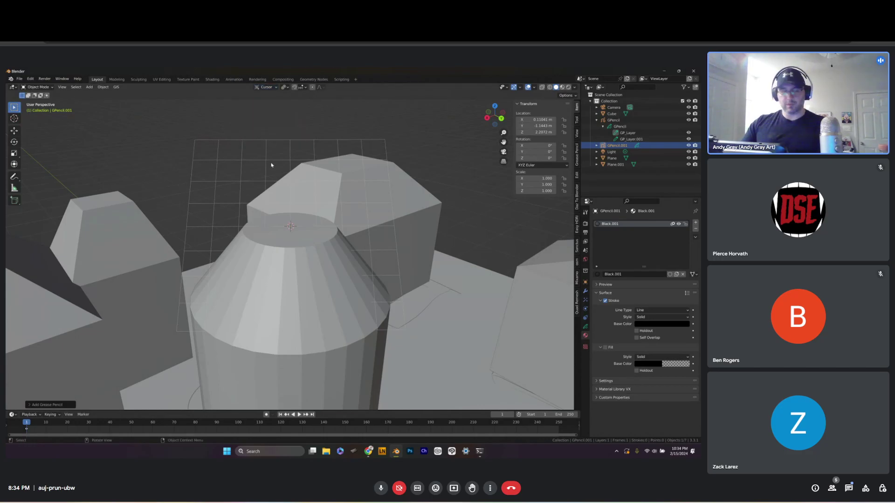
{"action": "key", "text": "ctrl+Tab"}
{"action": "left_click", "coordinate": [271, 127]}
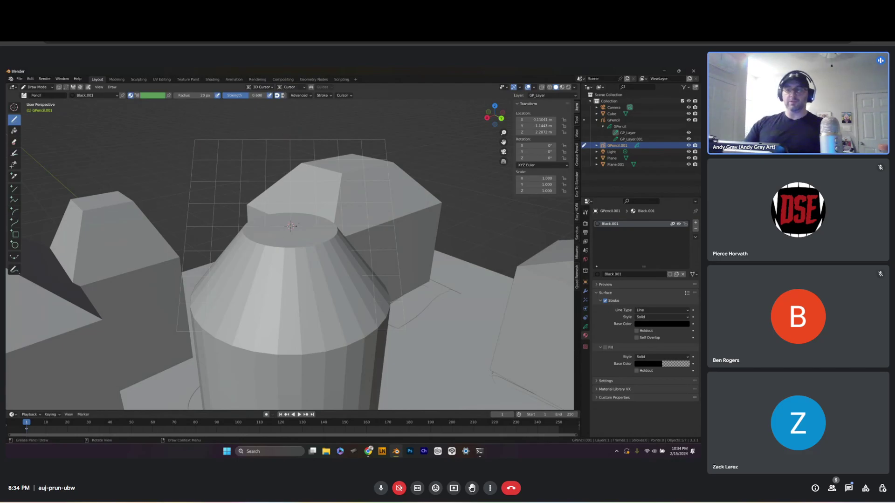
Keep the stroke placement on 3D Cursor and set the drawing plane to View
{"action": "middle_click_drag", "start_coordinate": [289, 223], "coordinate": [261, 88]}
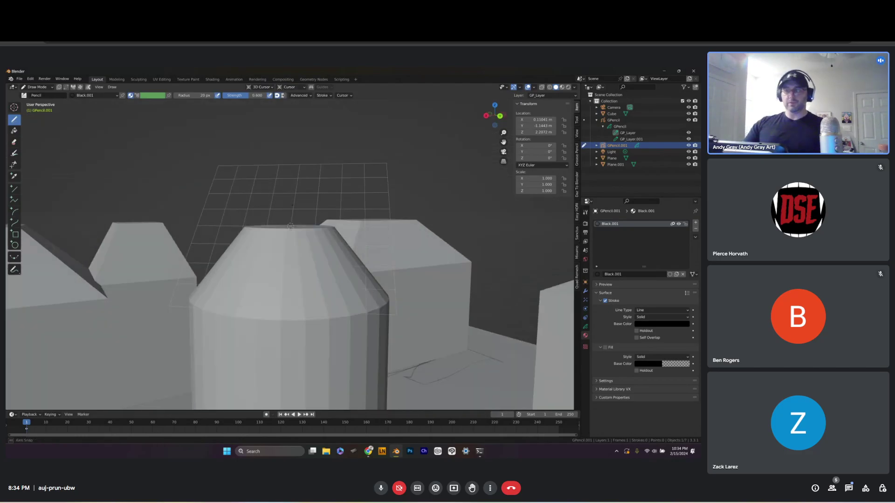
{"action": "left_click", "coordinate": [274, 90]}
{"action": "left_click", "coordinate": [259, 107]}
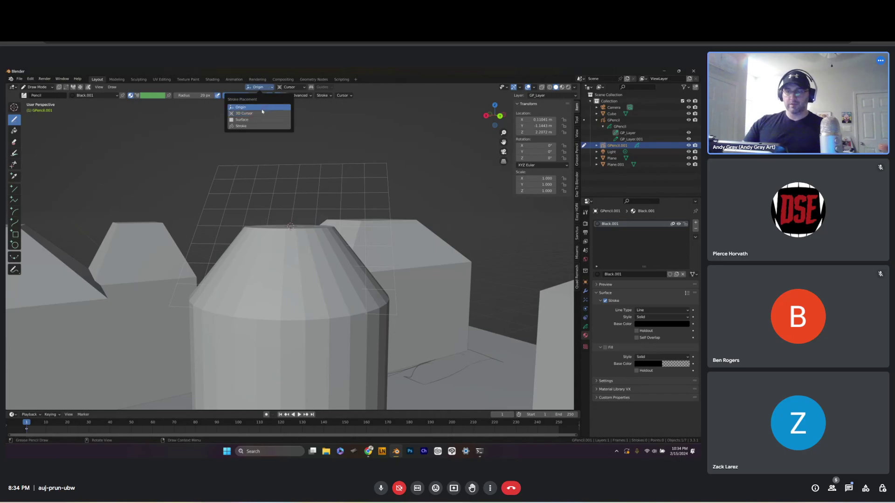
{"action": "left_click", "coordinate": [261, 113]}
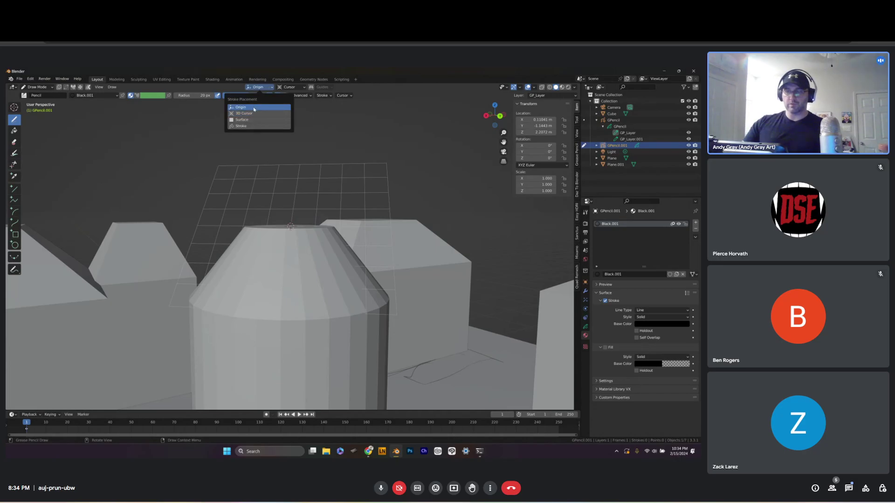
{"action": "left_click", "coordinate": [297, 88]}
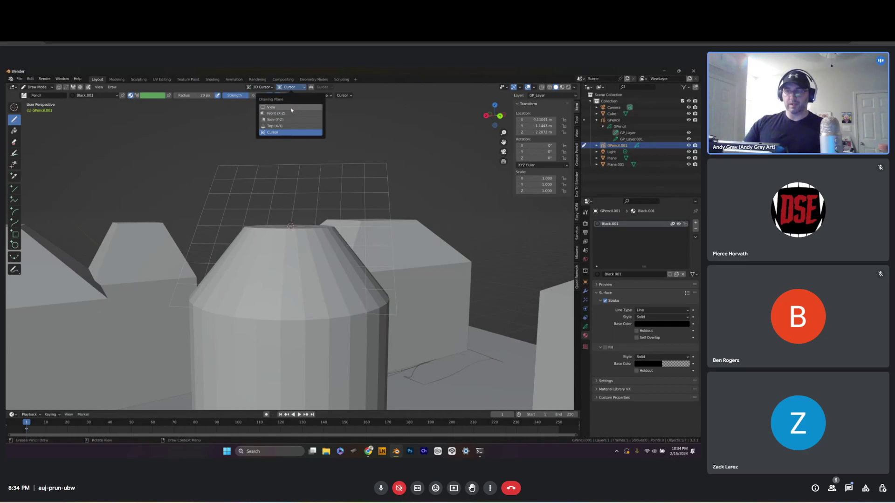
{"action": "left_click", "coordinate": [291, 108]}
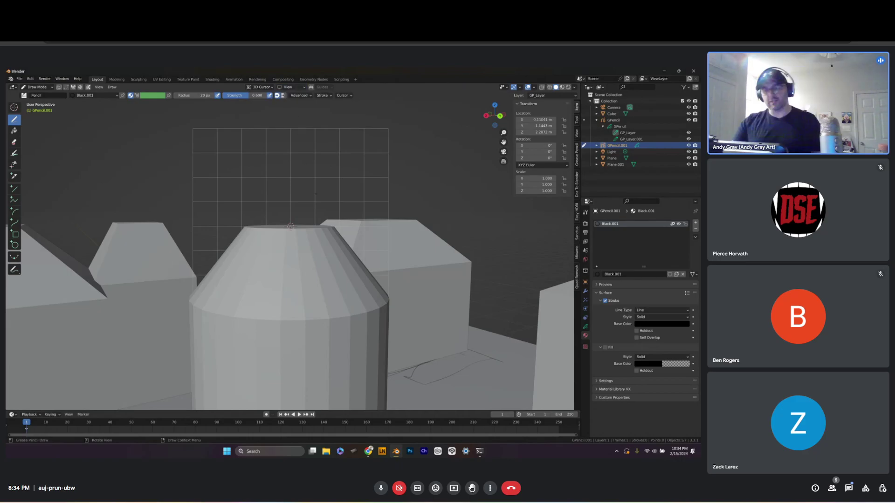
Set the grease pencil drawing plane to Front (X-Z) and bring the tower top into the front orthographic view, keeping 3D Cursor stroke placement
{"action": "key", "text": "KP_1"}
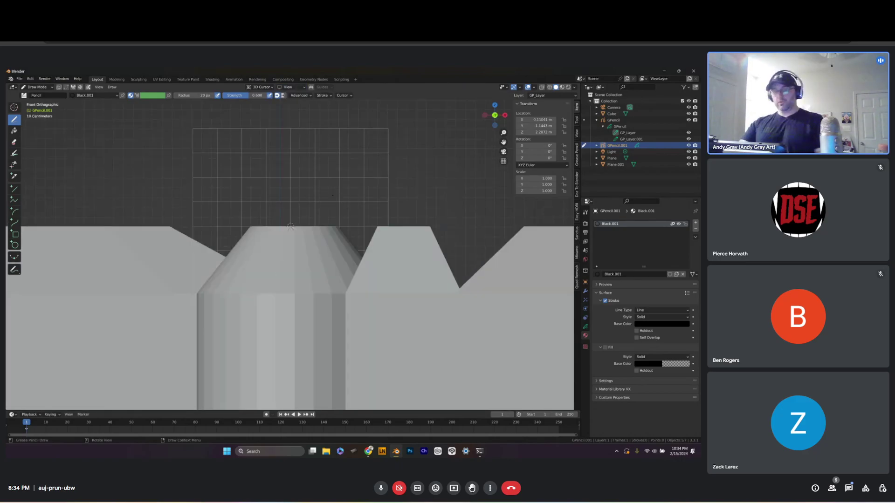
{"action": "middle_click_drag", "start_coordinate": [332, 195], "coordinate": [329, 217]}
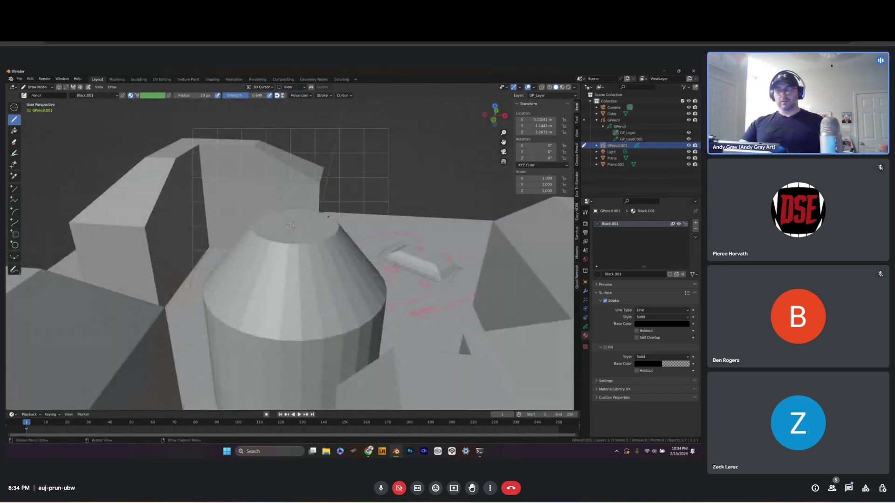
{"action": "left_click", "coordinate": [290, 88]}
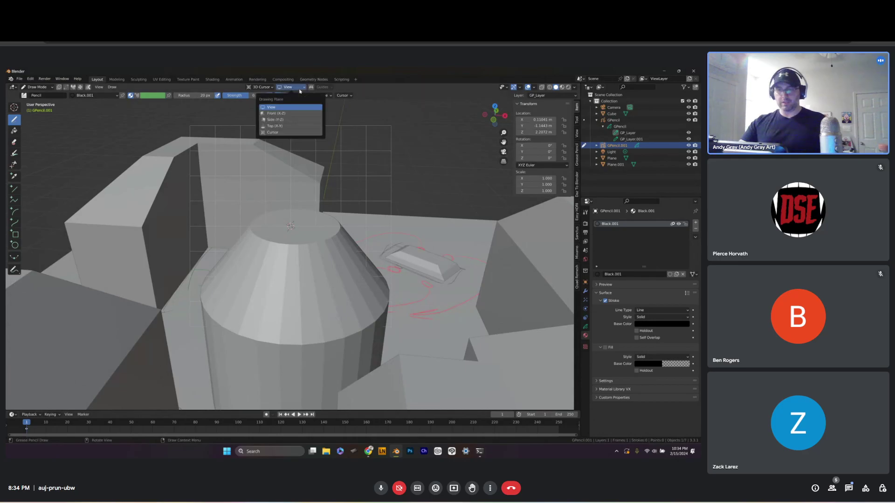
{"action": "left_click", "coordinate": [282, 114]}
{"action": "middle_click_drag", "start_coordinate": [330, 216], "coordinate": [326, 189]}
{"action": "scroll", "coordinate": [245, 176], "scroll_direction": "up", "scroll_amount": 3}
{"action": "middle_click_drag", "start_coordinate": [245, 186], "coordinate": [245, 177]}
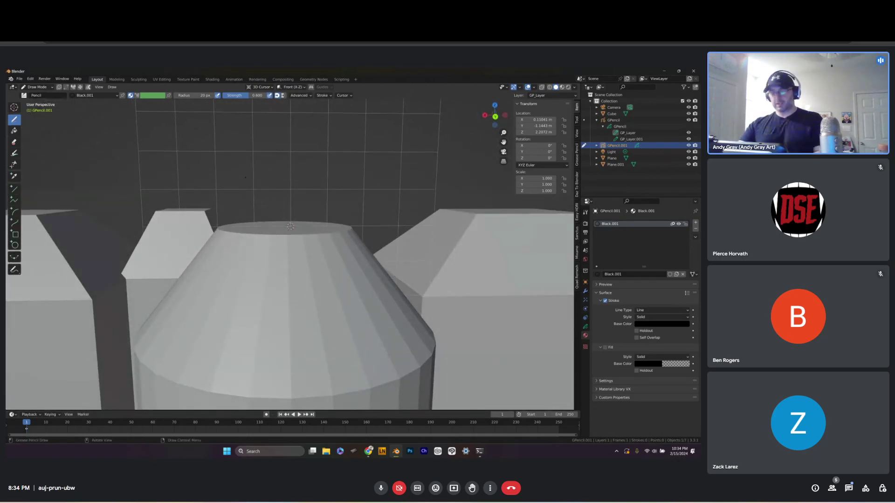
{"action": "key", "text": "KP_1"}
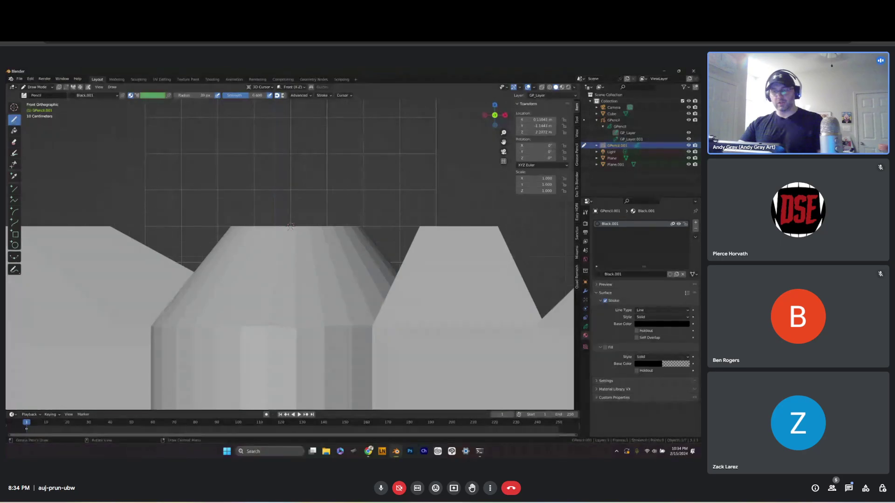
{"action": "middle_click_drag", "start_coordinate": [290, 226], "coordinate": [283, 318], "text": "shift"}
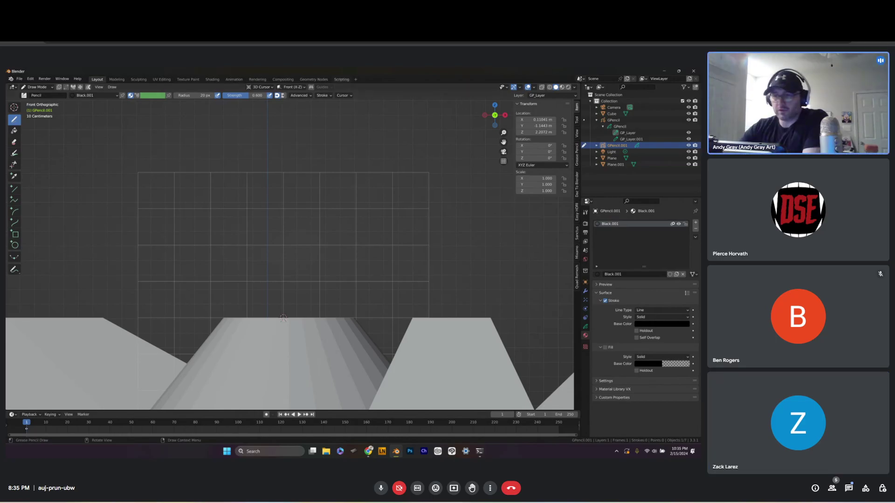
{"action": "left_click", "coordinate": [272, 87]}
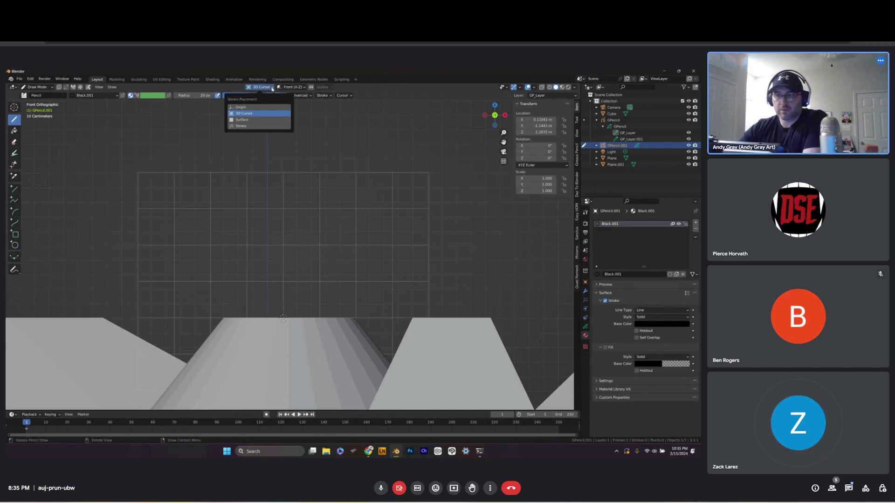
{"action": "left_click", "coordinate": [302, 88]}
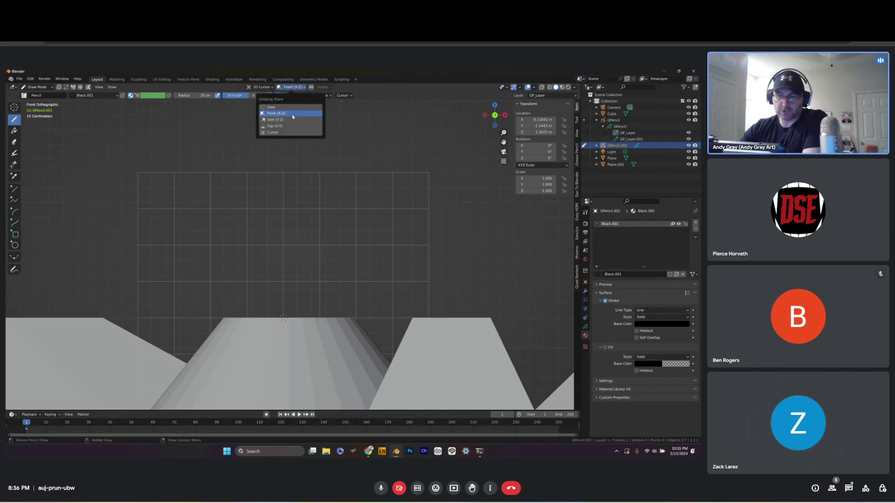
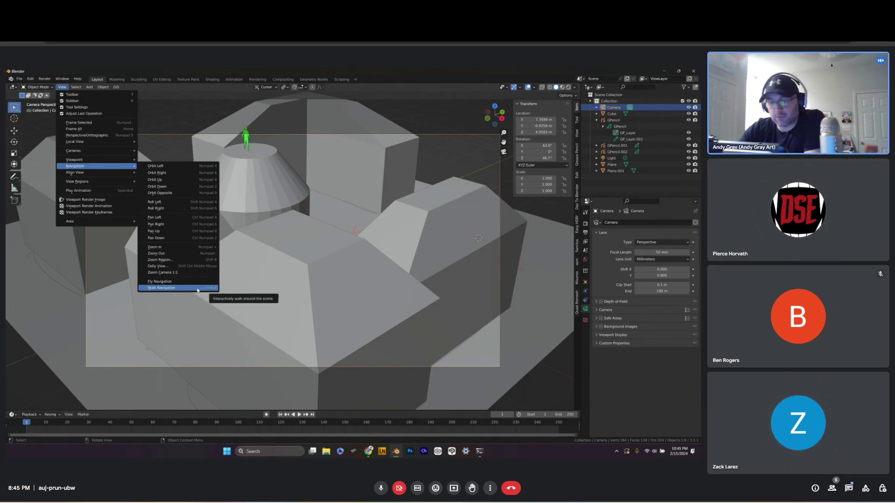
Select the camera and start Walk Navigation in camera view, moving it sideways, backward, up and down above the blocks
{"action": "right_click", "coordinate": [178, 289]}
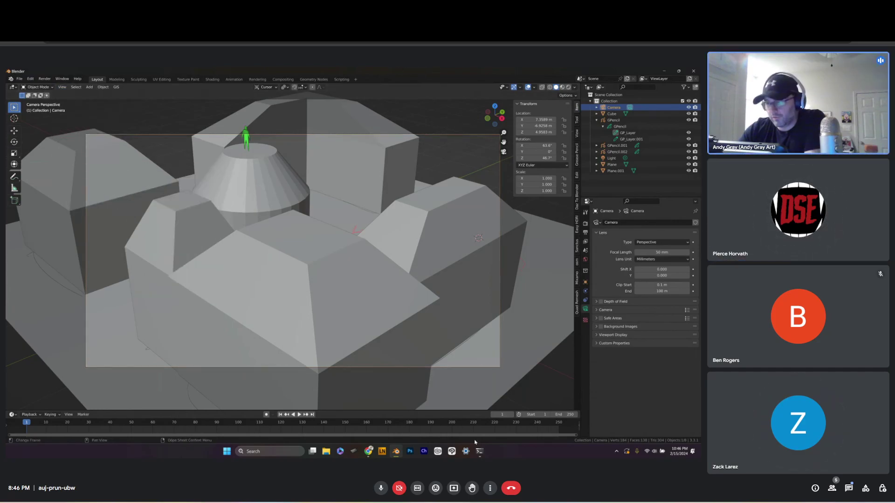
{"action": "left_click", "coordinate": [487, 280]}
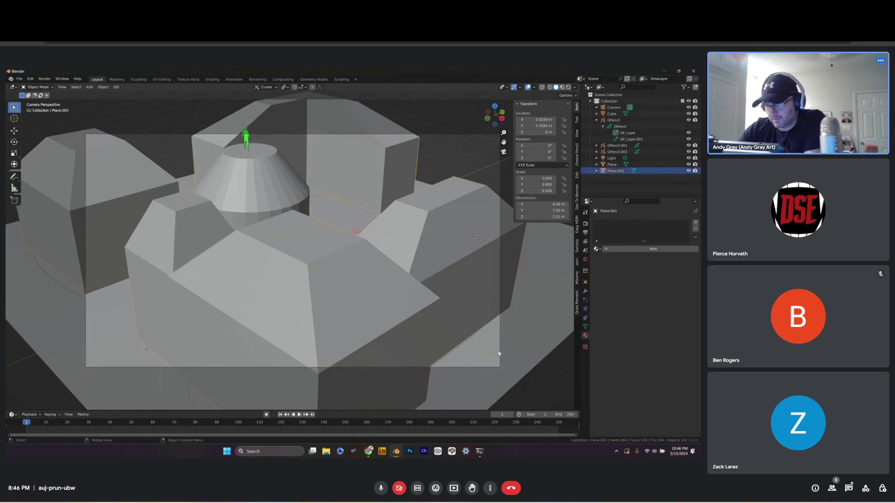
{"action": "left_click", "coordinate": [431, 136]}
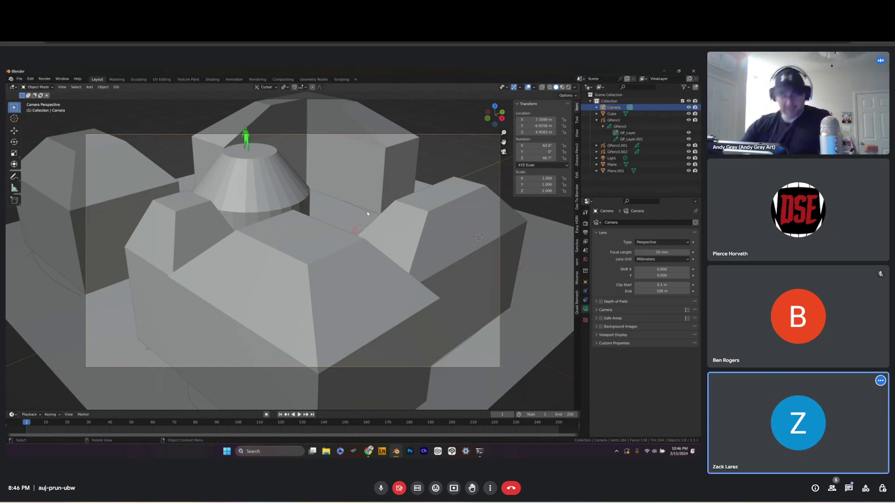
{"action": "key", "text": "shift+grave"}
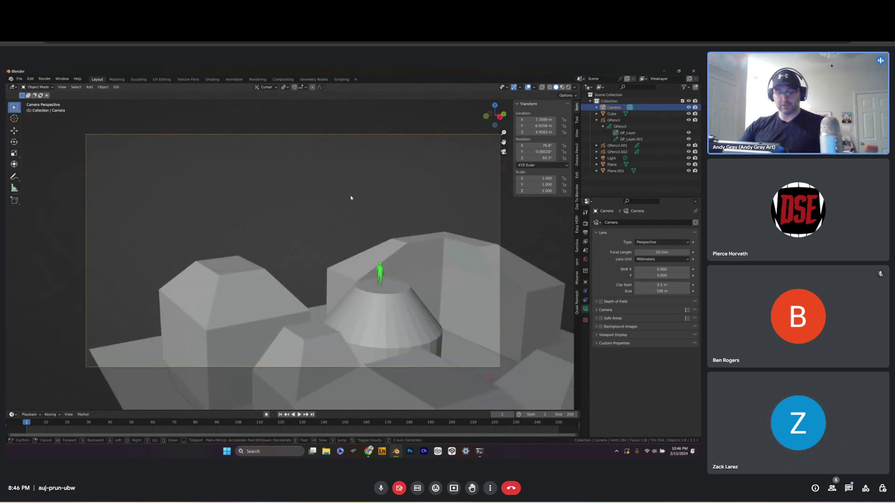
{"action": "key", "text": "a"}
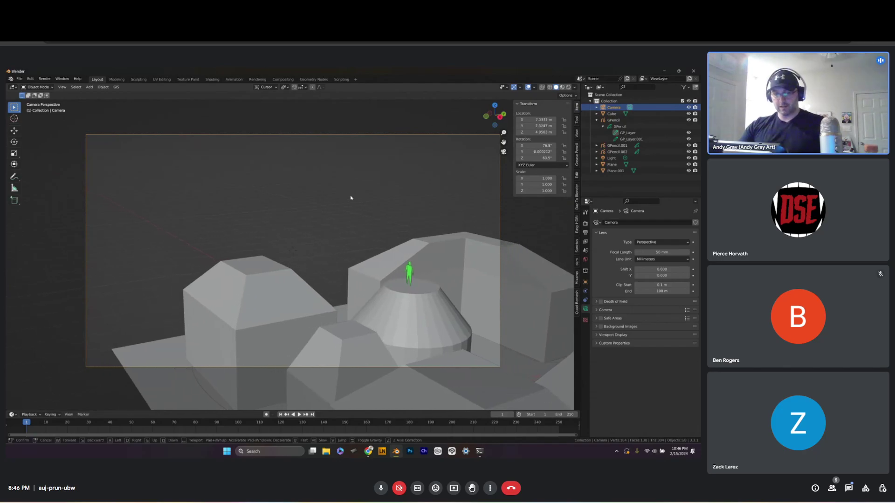
{"action": "key", "text": "d"}
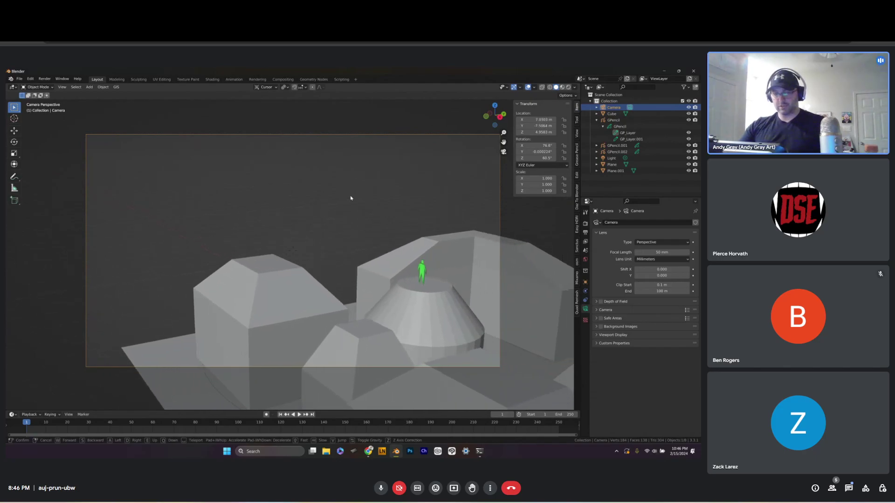
{"action": "key", "text": "s"}
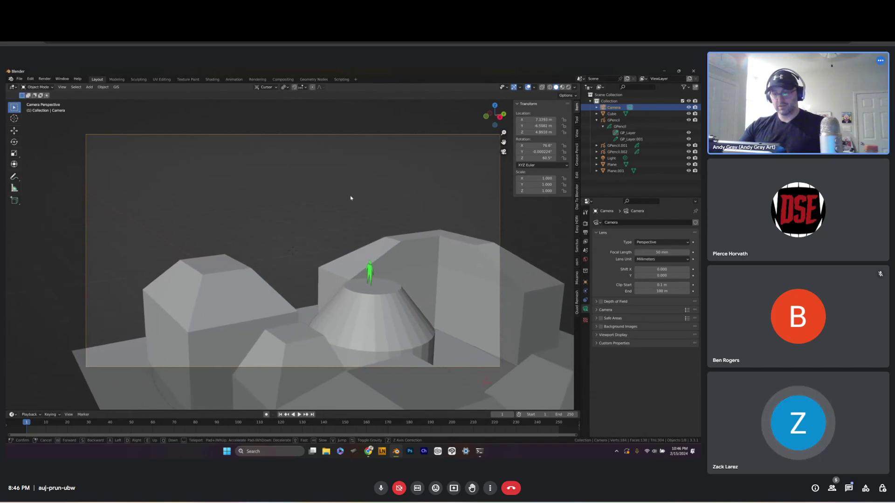
{"action": "key", "text": "s"}
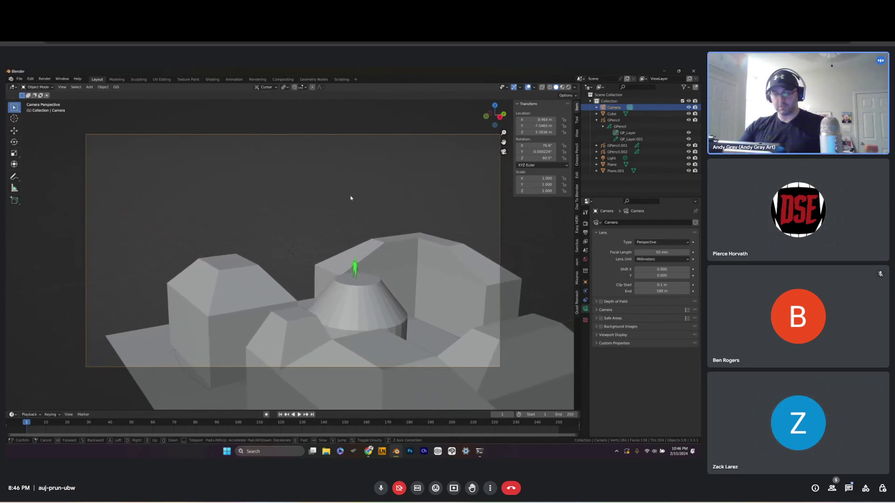
{"action": "key", "text": "e"}
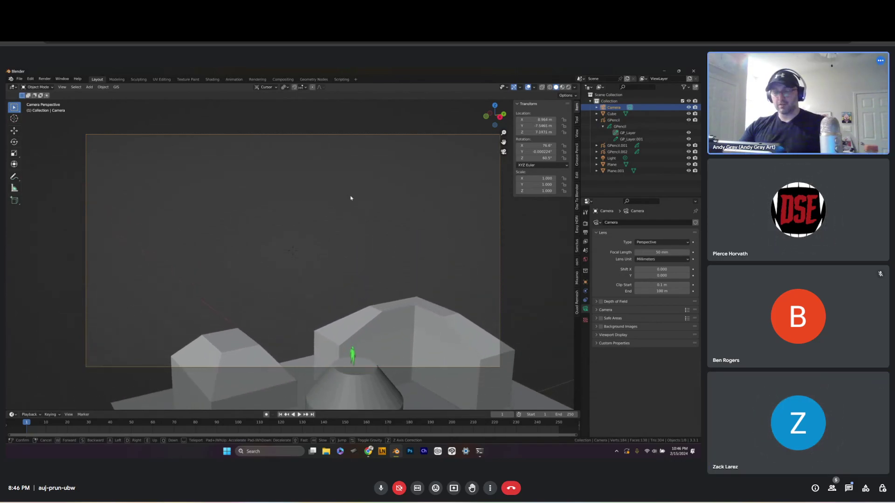
{"action": "key", "text": "q"}
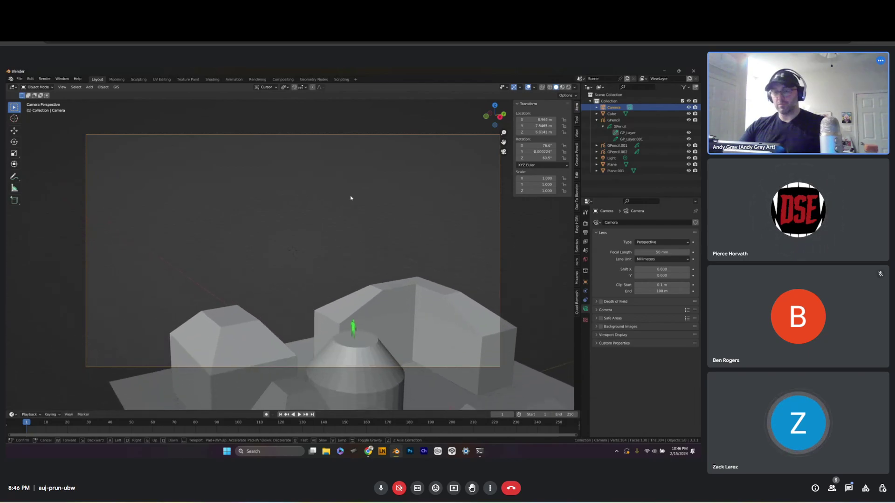
Walk the camera forward past the buildings and turn it down toward the ground around the car block
{"action": "key", "text": "w"}
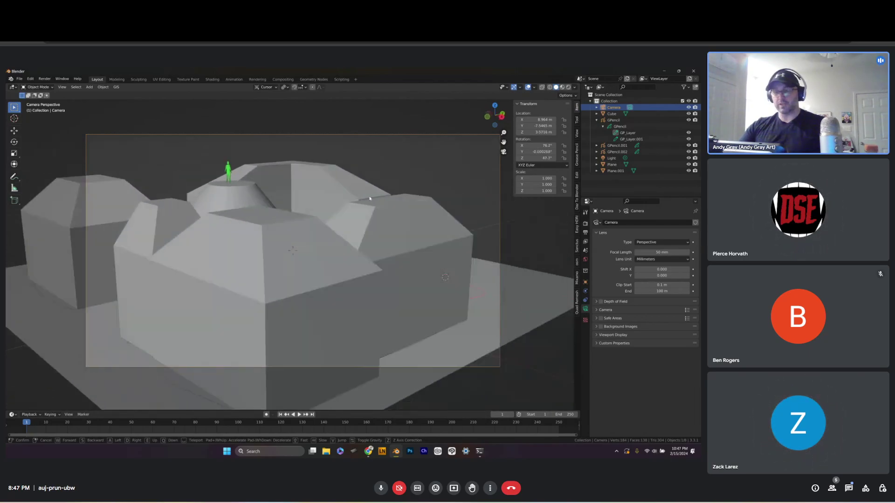
{"action": "key", "text": "w"}
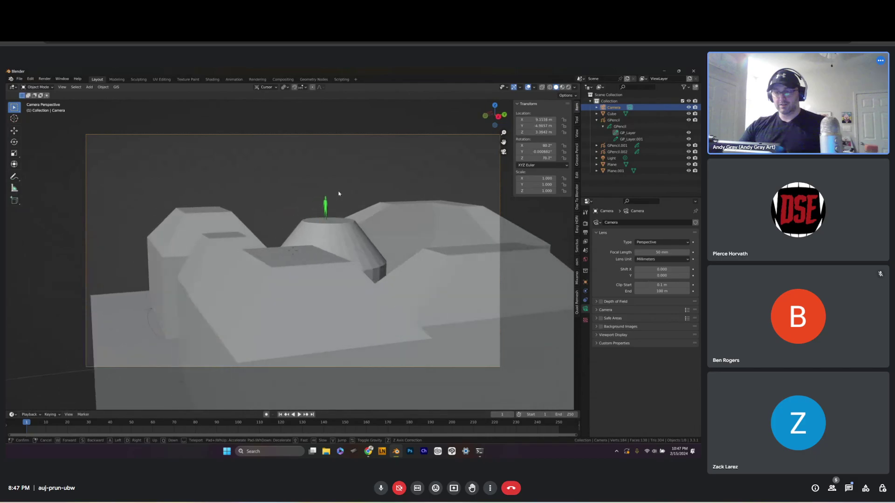
{"action": "key", "text": "w"}
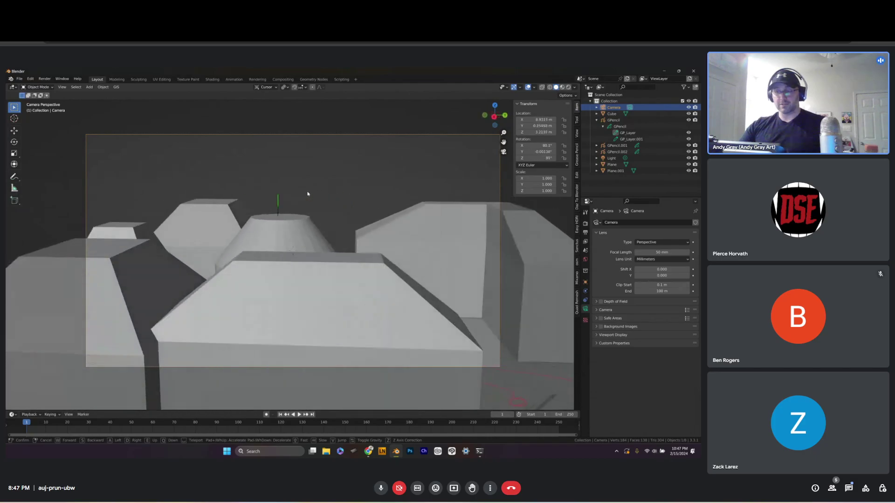
{"action": "key", "text": "w"}
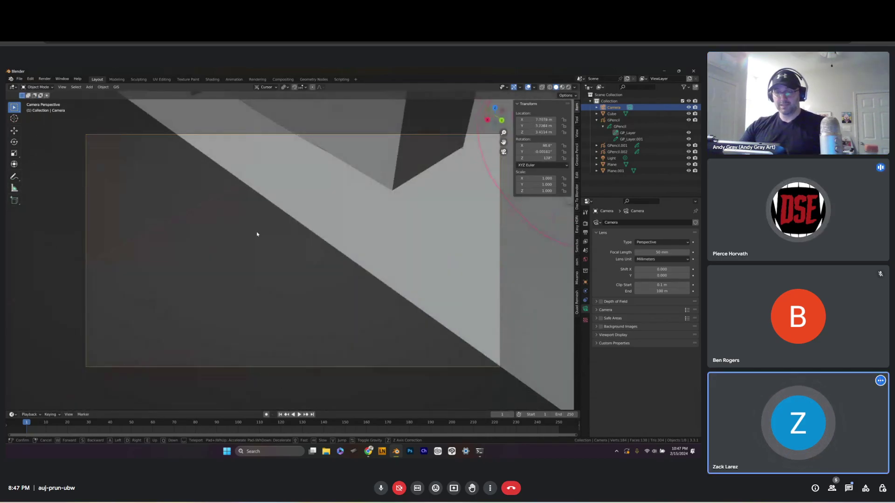
{"action": "key", "text": "w"}
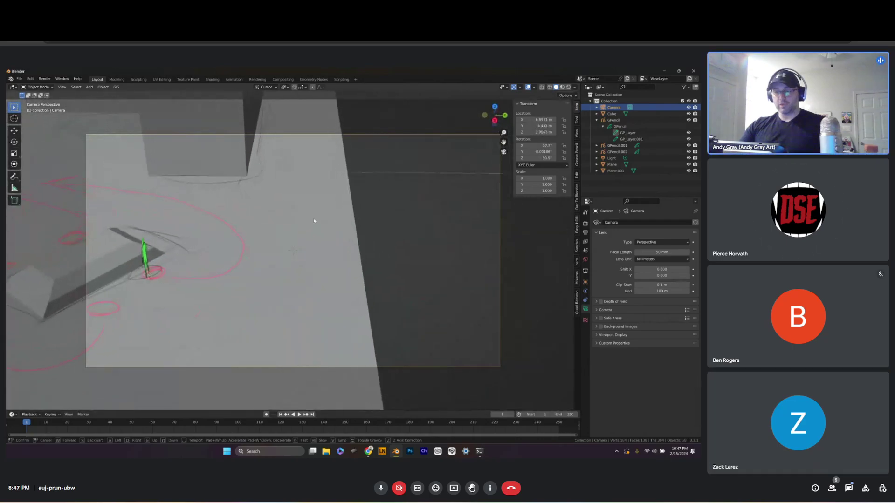
Walk the camera back and down around the car block, then forward until the green figure is close in frame
{"action": "key", "text": "s"}
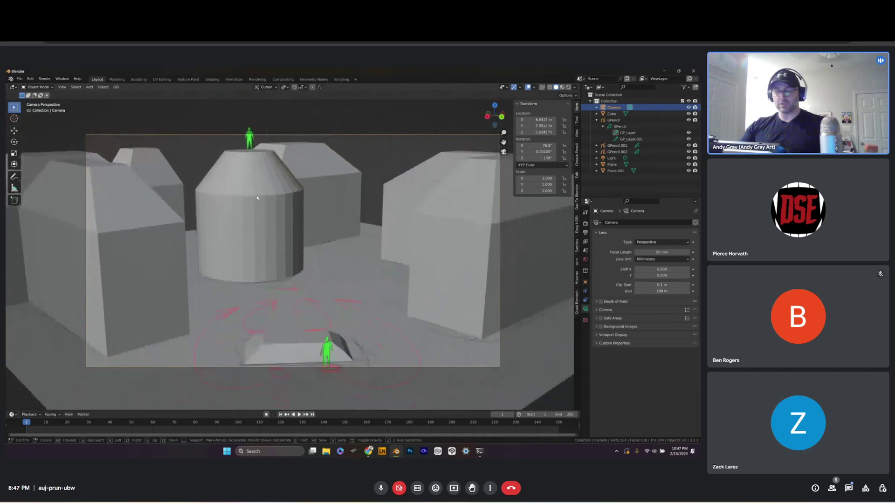
{"action": "key", "text": "q"}
{"action": "mouse_move", "coordinate": [255, 199]}
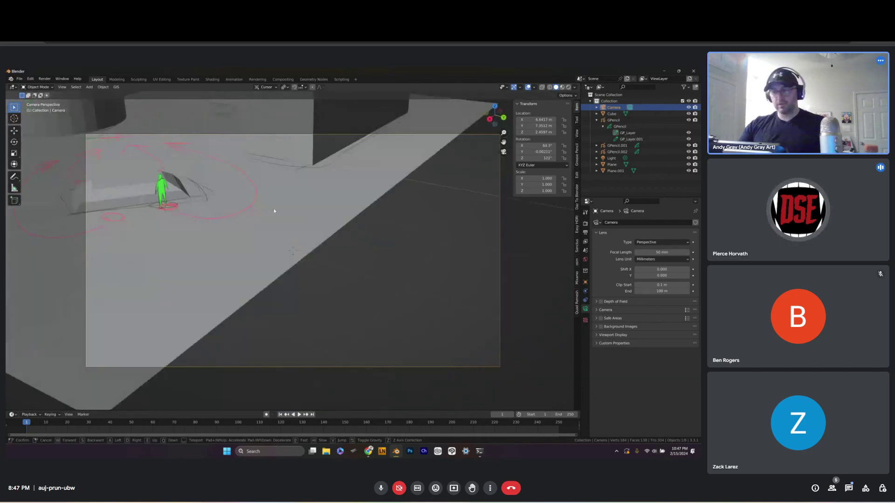
{"action": "key", "text": "w"}
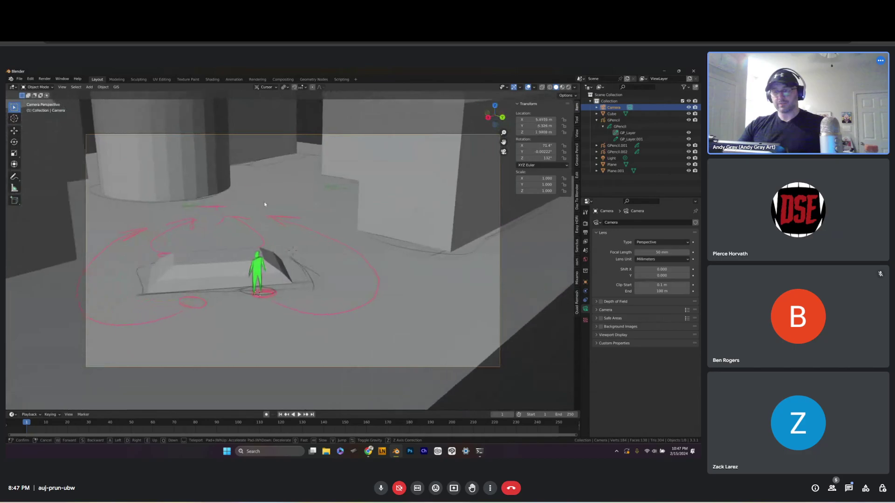
{"action": "key", "text": "d"}
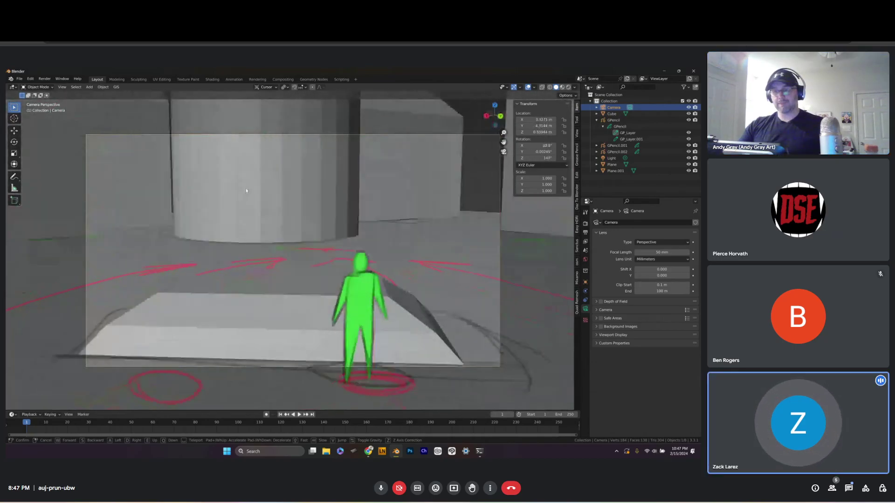
{"action": "mouse_move", "coordinate": [240, 175]}
{"action": "key", "text": "a"}
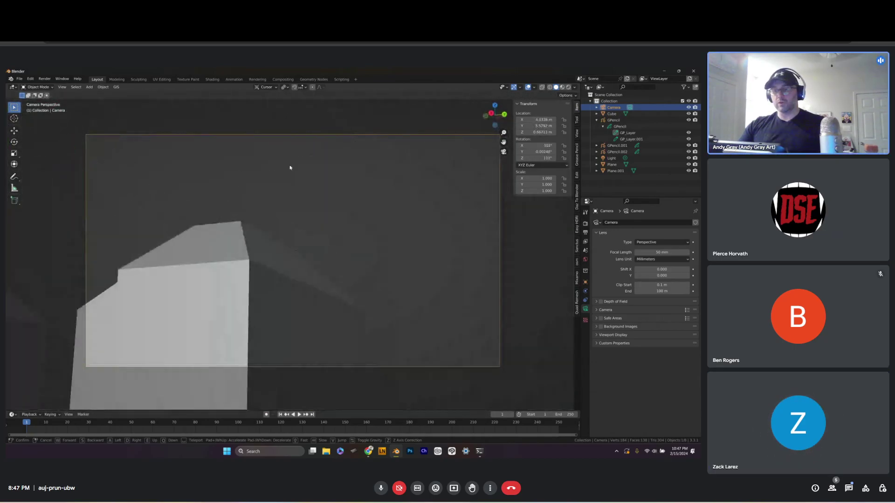
Explore the surrounding building walls at close range in Walk Navigation, then cancel the walk
{"action": "mouse_move", "coordinate": [271, 141]}
{"action": "key", "text": "w"}
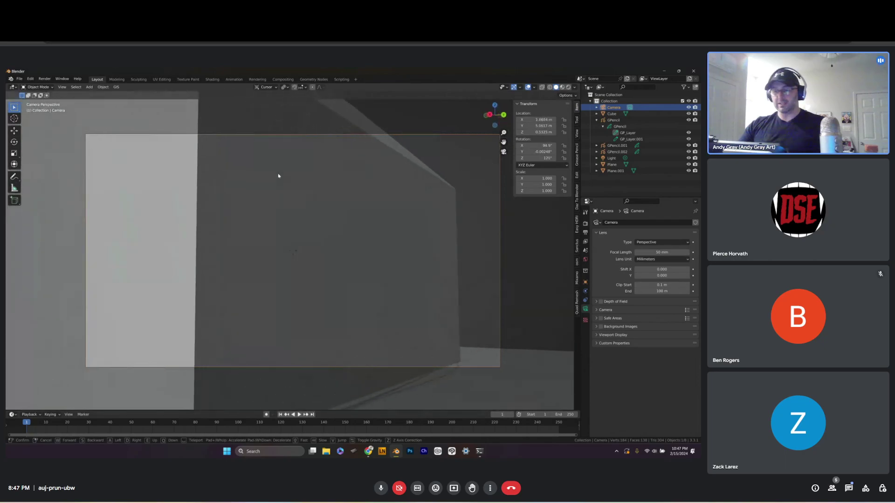
{"action": "mouse_move", "coordinate": [277, 176]}
{"action": "key", "text": "a"}
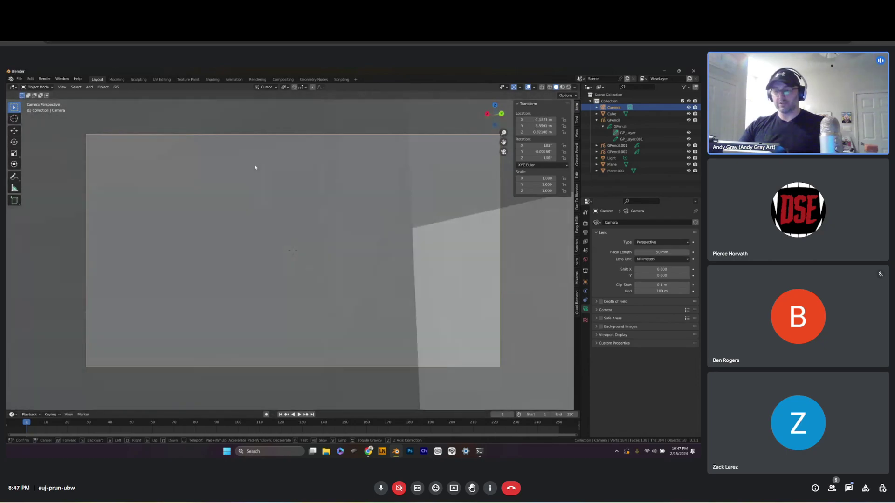
{"action": "mouse_move", "coordinate": [214, 151]}
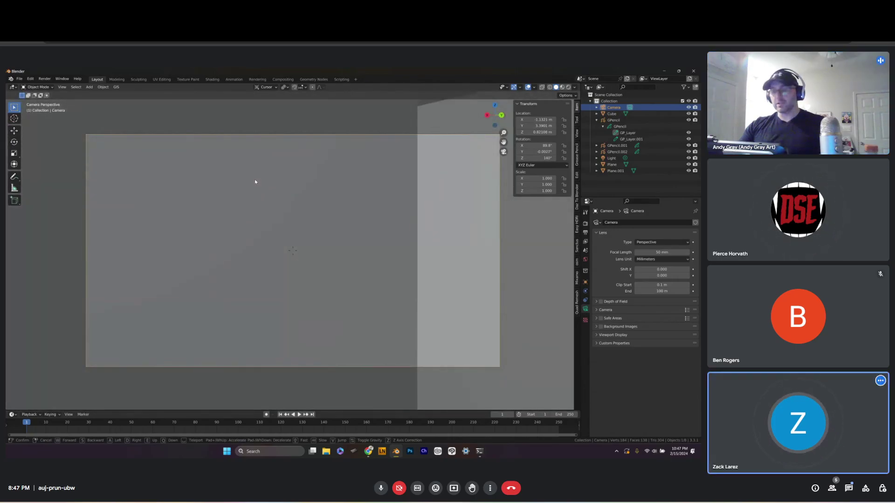
{"action": "key", "text": "Escape"}
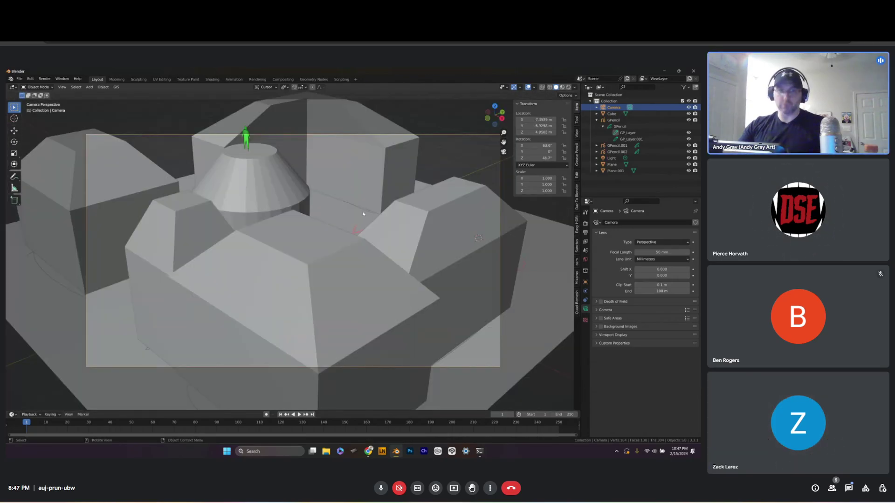
Try to move a roof edge of the front building in Edit Mode, then return to Object Mode
{"action": "left_click", "coordinate": [341, 238]}
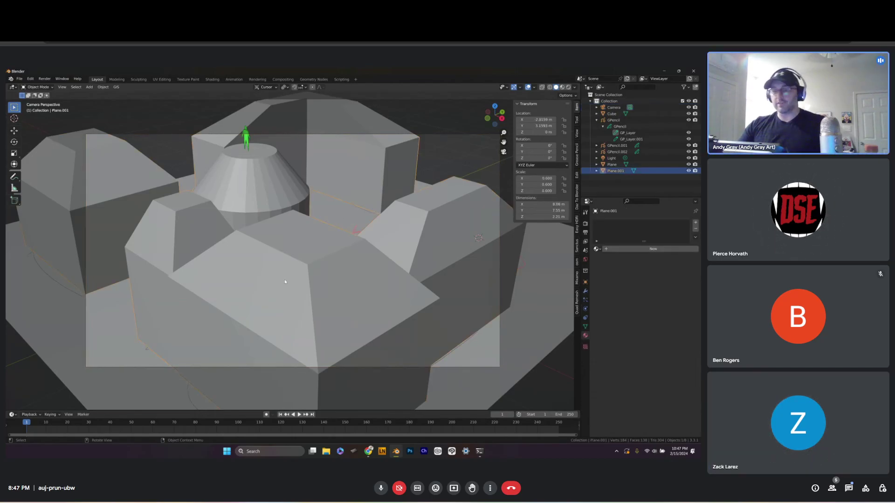
{"action": "key", "text": "ctrl+Tab"}
{"action": "left_click", "coordinate": [345, 286]}
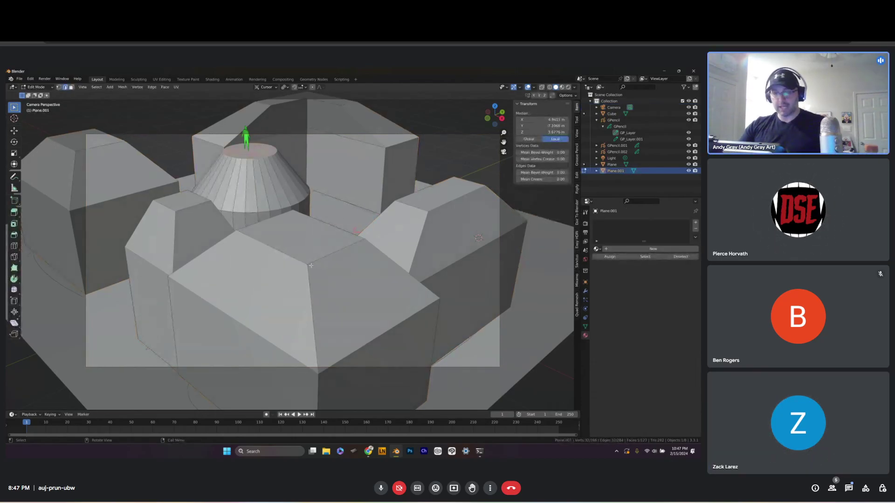
{"action": "left_click", "coordinate": [308, 260]}
{"action": "key", "text": "g"}
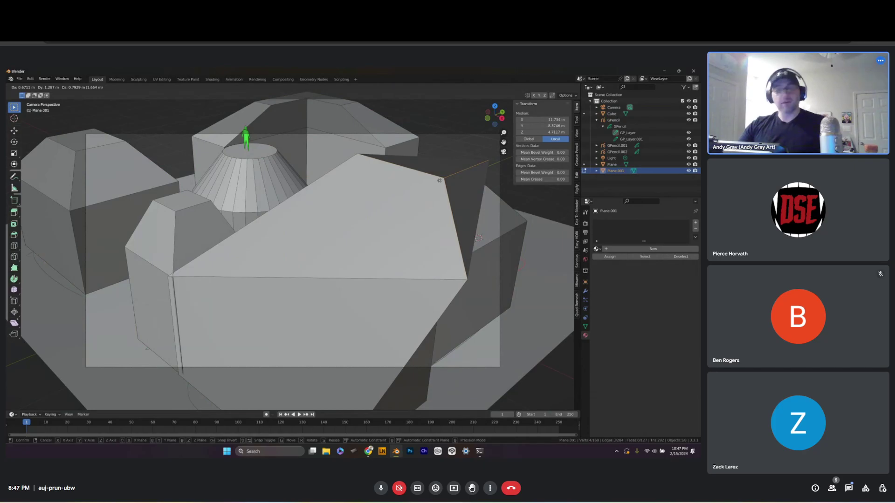
{"action": "key", "text": "Escape"}
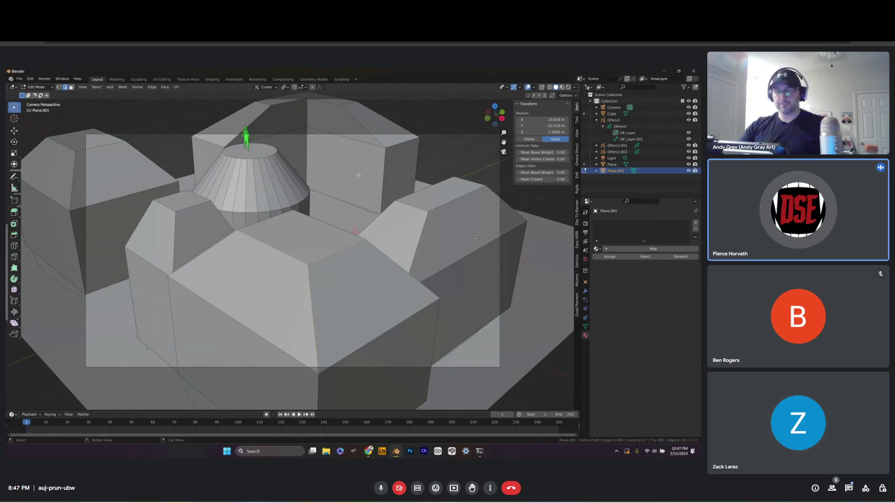
{"action": "key", "text": "ctrl+Tab"}
{"action": "left_click", "coordinate": [465, 138]}
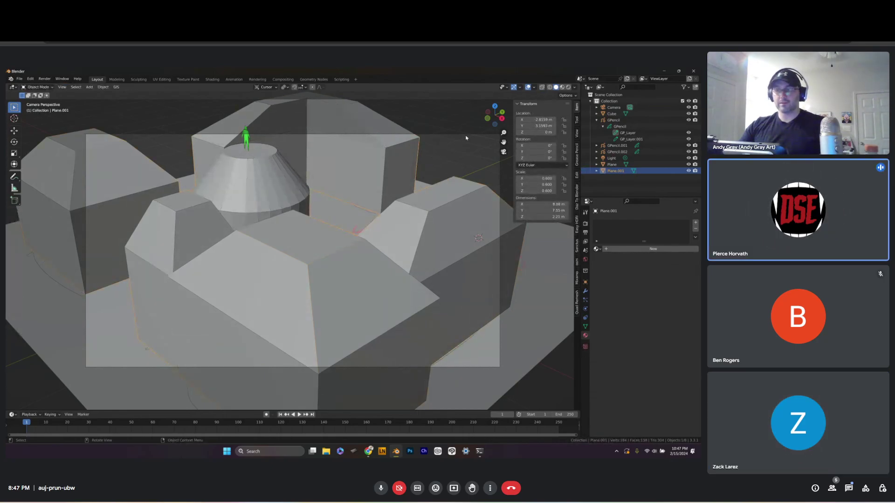
Select the camera by its frame and keep the timeline on frame 1
{"action": "left_click", "coordinate": [465, 137]}
{"action": "key", "text": "Left"}
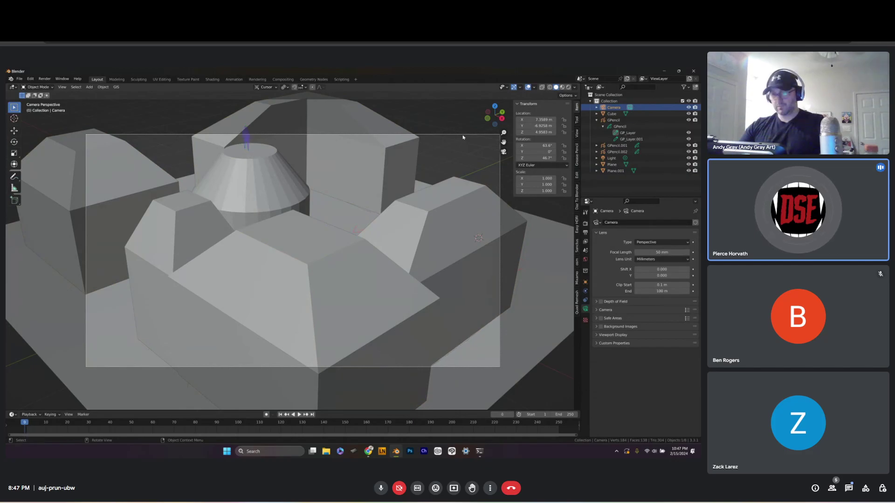
{"action": "left_click", "coordinate": [466, 138]}
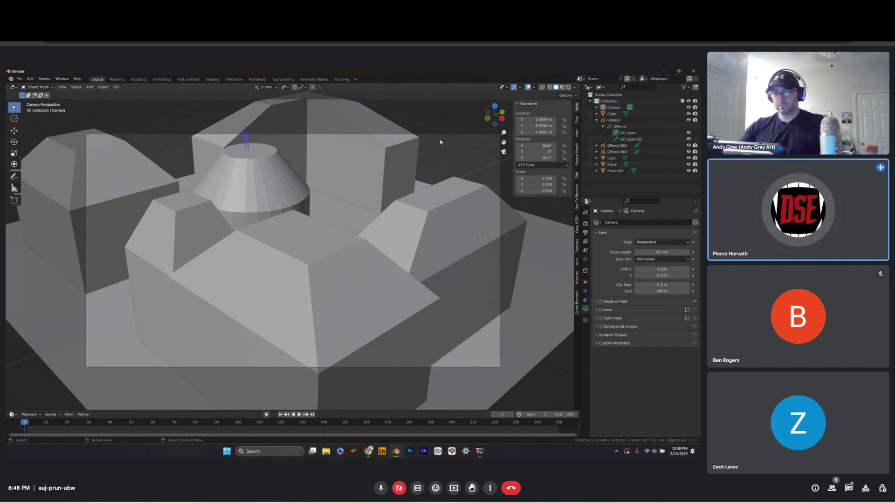
{"action": "key", "text": "Right"}
{"action": "left_click", "coordinate": [452, 153]}
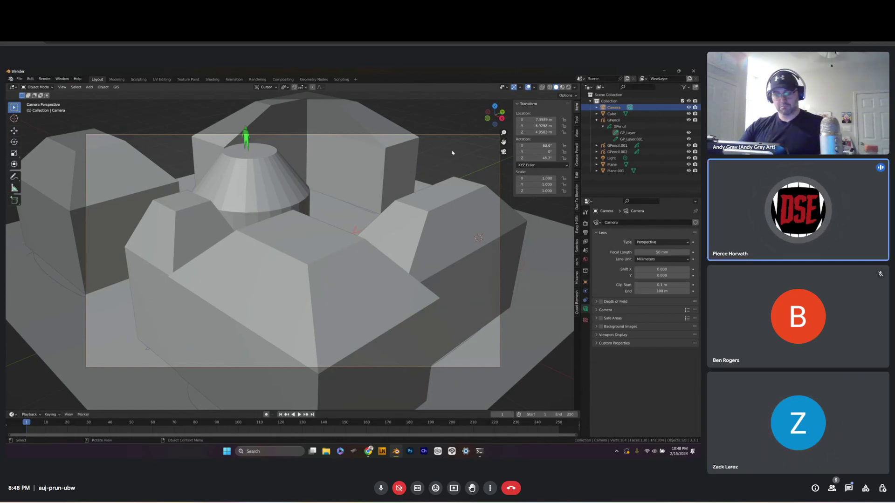
Walk the camera sideways, backward, up and down above the buildings, then forward past the car block, and cancel the walk
{"action": "key", "text": "shift+grave"}
{"action": "key", "text": "d"}
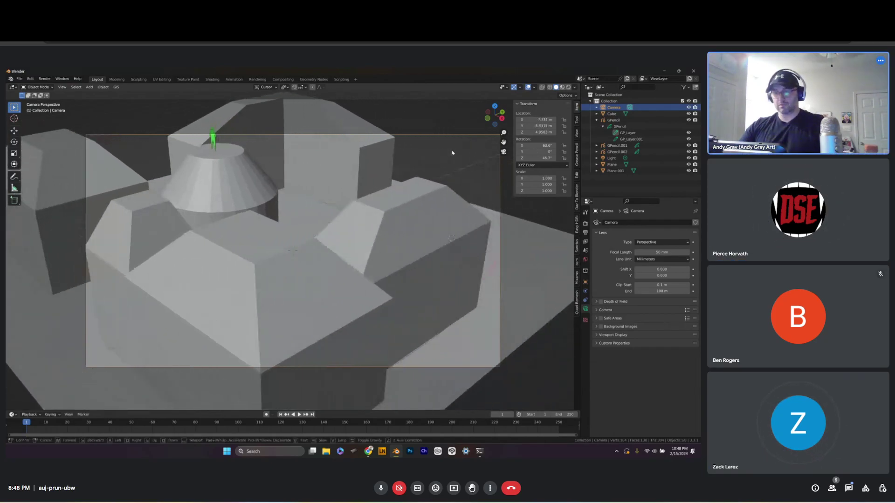
{"action": "key", "text": "s"}
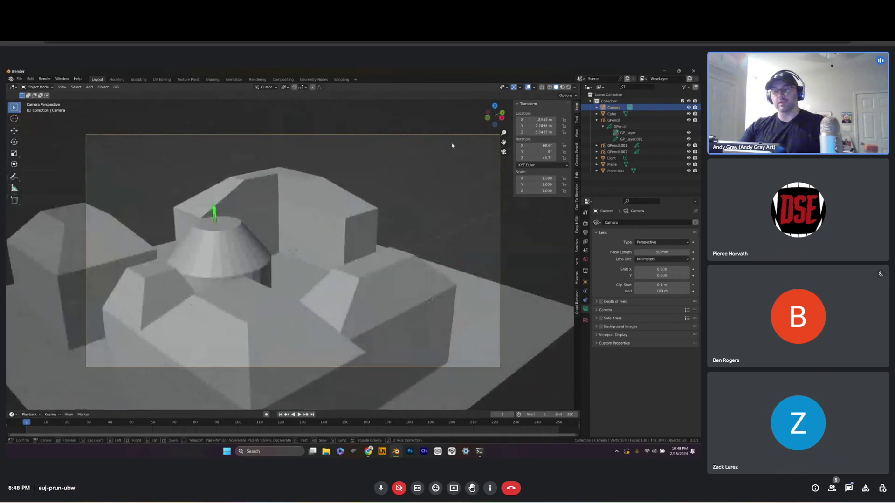
{"action": "key", "text": "q"}
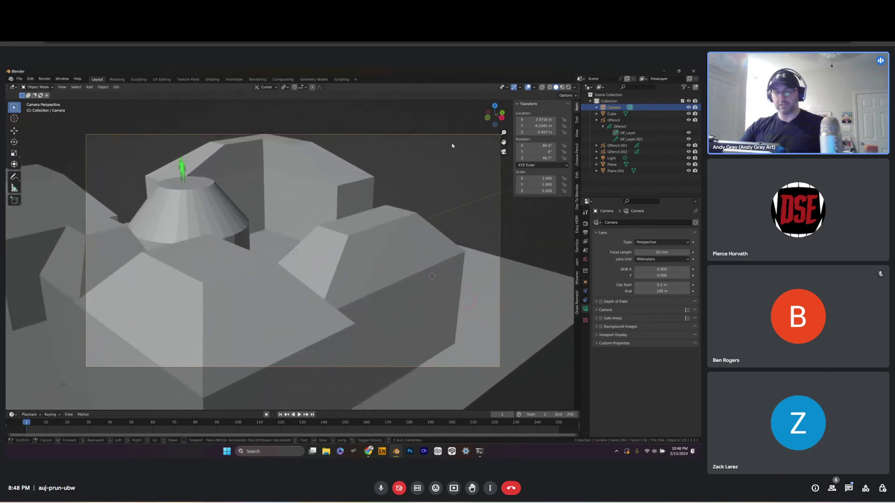
{"action": "key", "text": "e"}
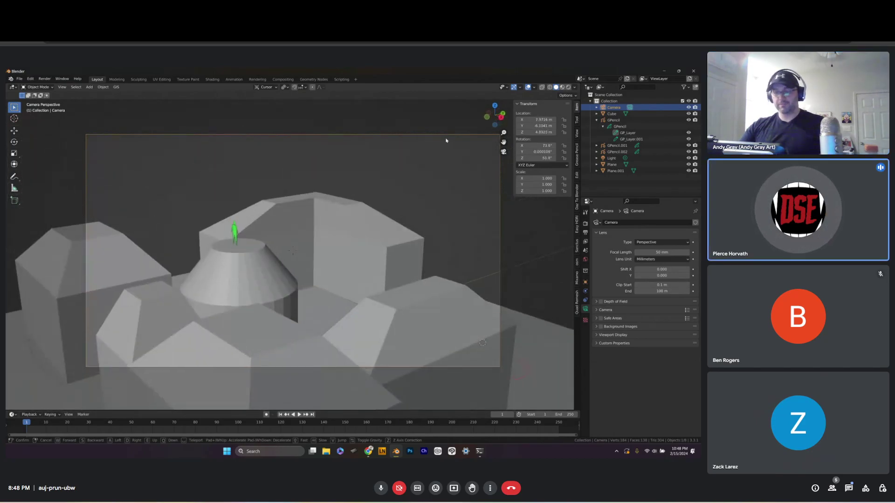
{"action": "key", "text": "q"}
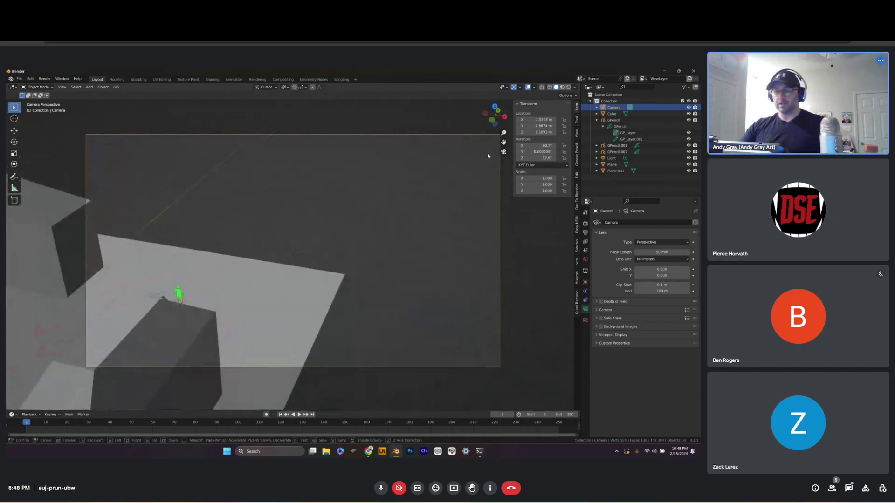
{"action": "key", "text": "w"}
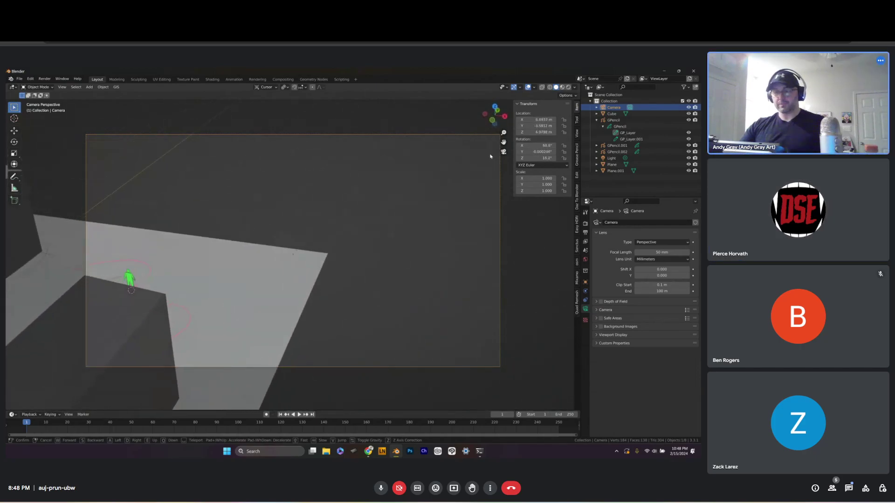
{"action": "key", "text": "w"}
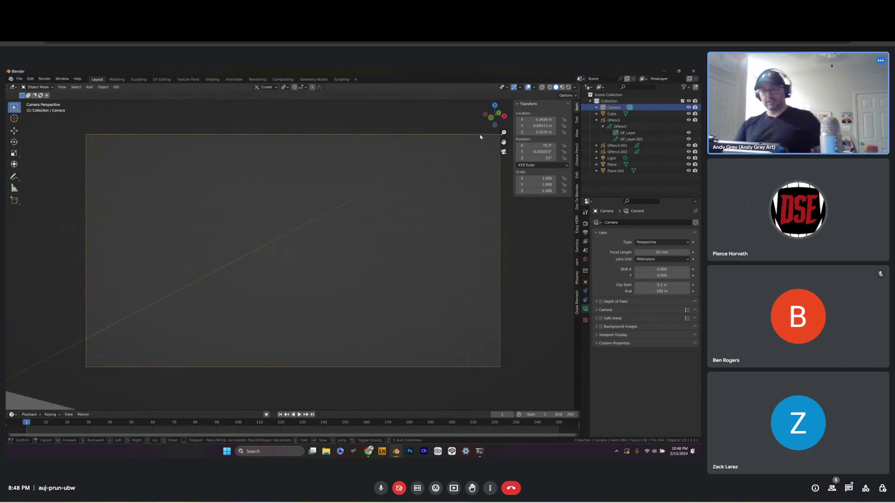
{"action": "key", "text": "Escape"}
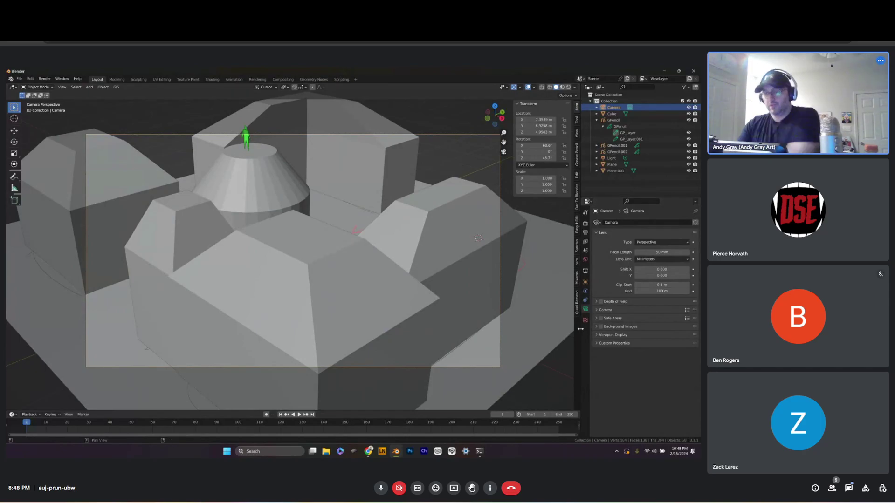
Widen the 3D viewport, split it vertically in half, and frame the car block and green figure closely in the second view
{"action": "left_click_drag", "start_coordinate": [580, 329], "coordinate": [603, 331]}
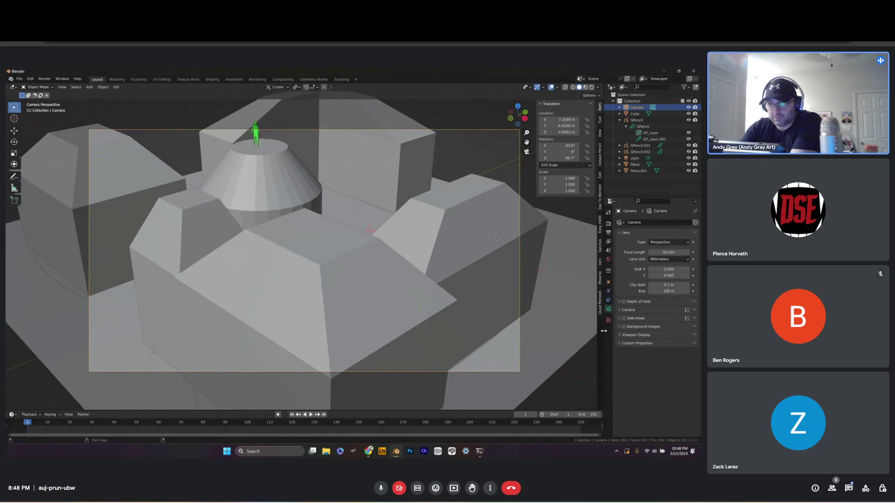
{"action": "right_click", "coordinate": [604, 331]}
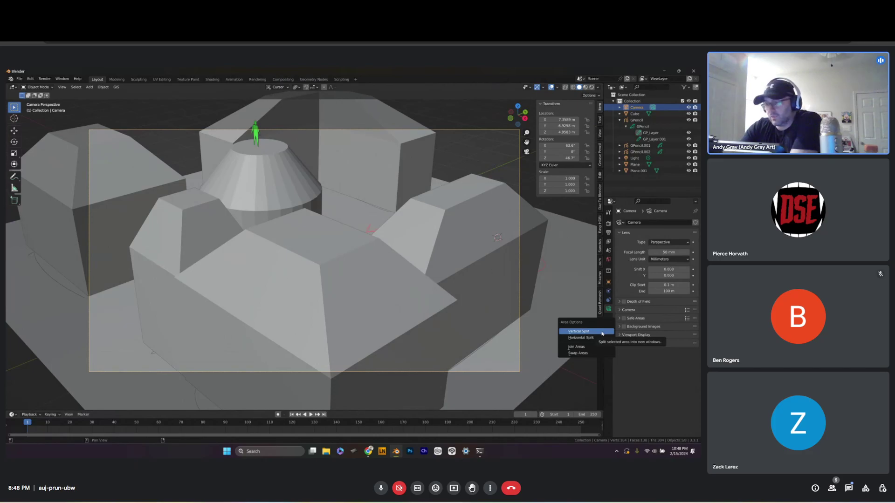
{"action": "left_click", "coordinate": [602, 332]}
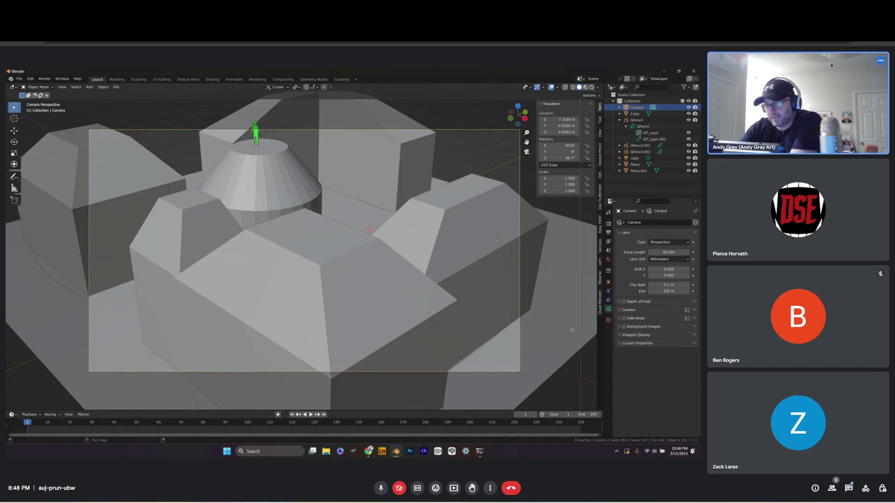
{"action": "left_click", "coordinate": [336, 300]}
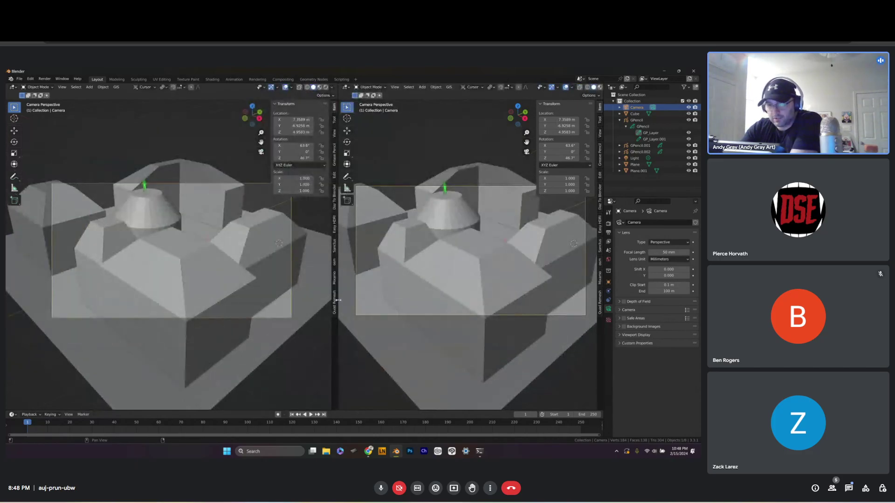
{"action": "mouse_move", "coordinate": [515, 296]}
{"action": "middle_mouse_down"}
{"action": "mouse_move", "coordinate": [503, 346]}
{"action": "mouse_move", "coordinate": [494, 340]}
{"action": "middle_mouse_up"}
{"action": "scroll", "coordinate": [466, 345], "scroll_direction": "up", "scroll_amount": 5}
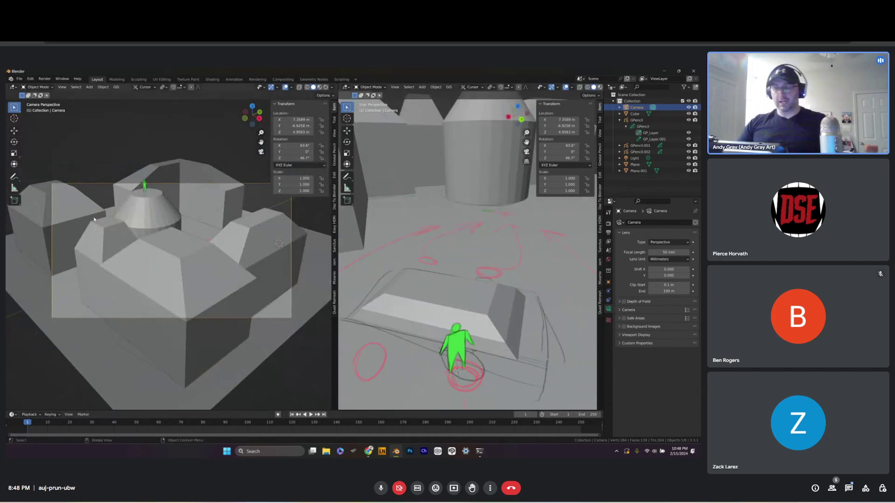
Walk the camera past the buildings and around to the car block, ending on a raised view looking down at the block and green figure
{"action": "key", "text": "shift+grave"}
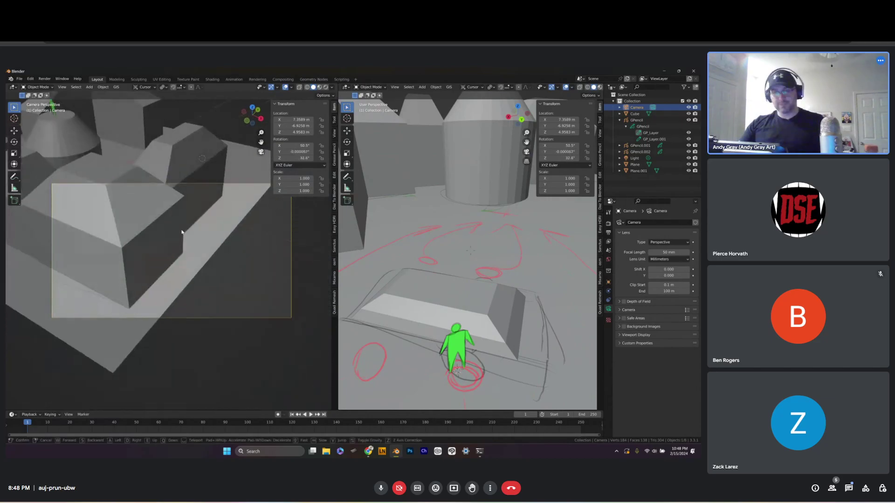
{"action": "key", "text": "w"}
{"action": "key", "text": "w"}
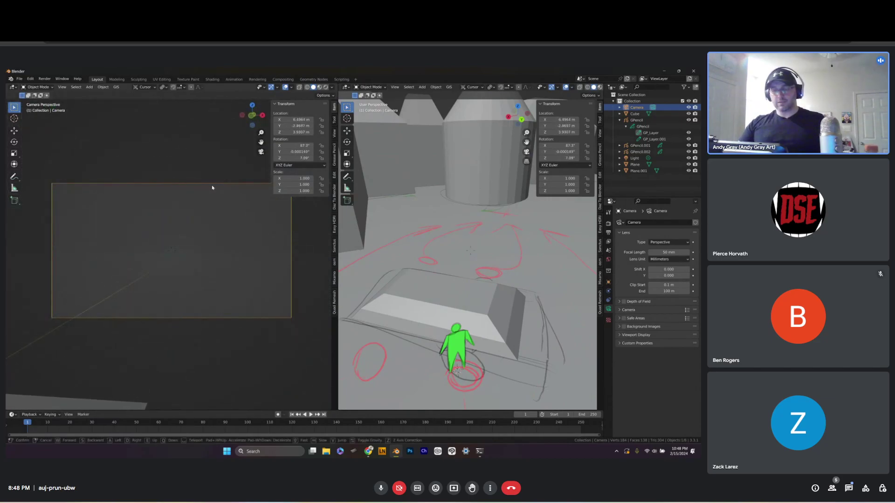
{"action": "key", "text": "d"}
{"action": "key", "text": "d"}
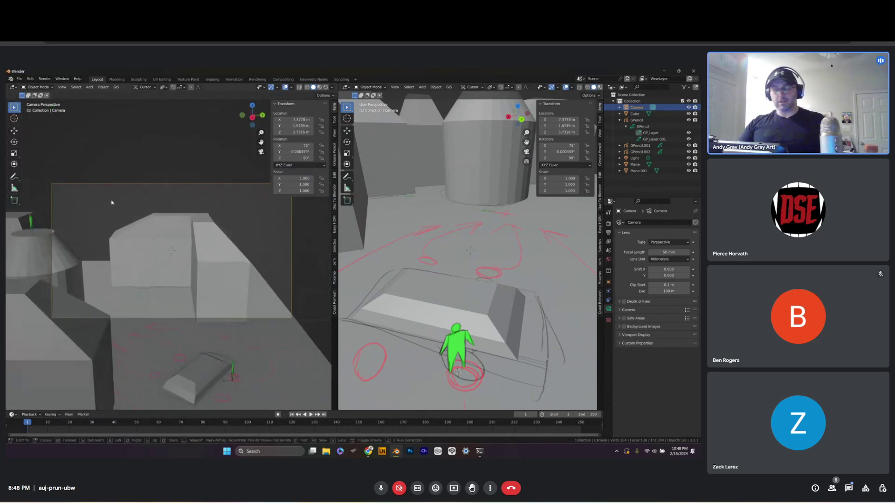
{"action": "key", "text": "w"}
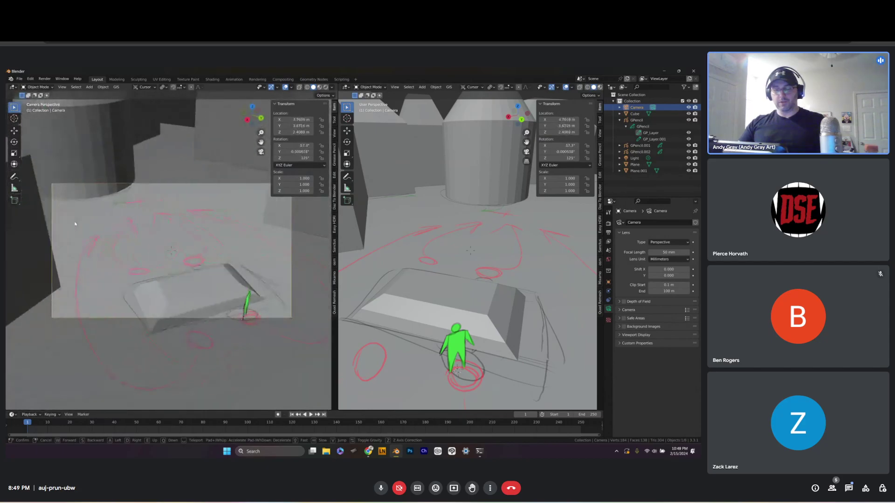
{"action": "key", "text": "e"}
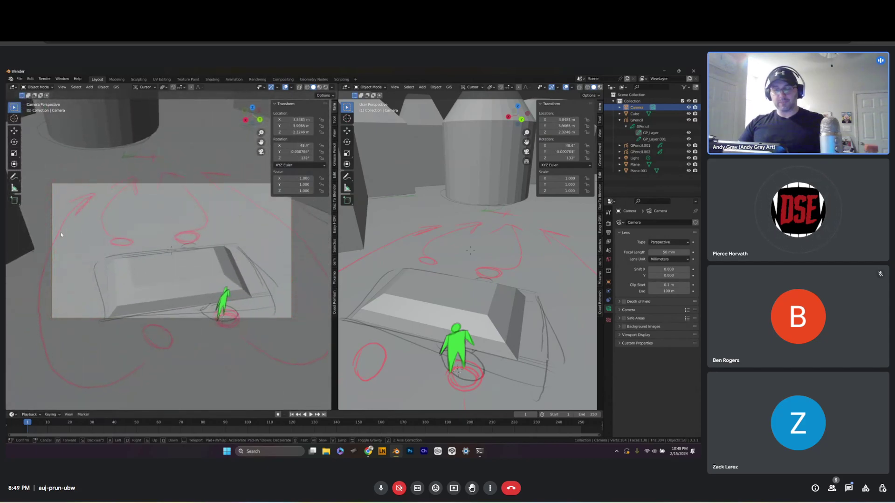
{"action": "left_click", "coordinate": [62, 247]}
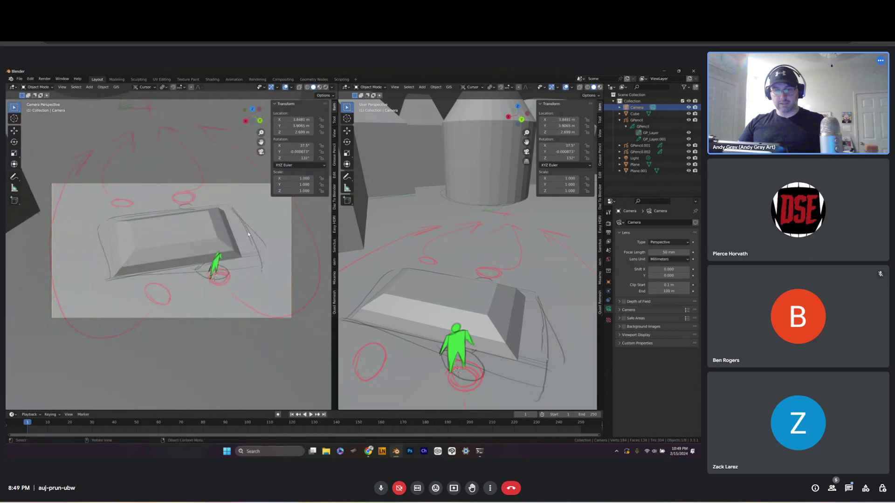
Try to move the green figure beside the car block, first in the perspective view and again in the top view
{"action": "scroll", "coordinate": [460, 350], "scroll_direction": "down", "scroll_amount": 3}
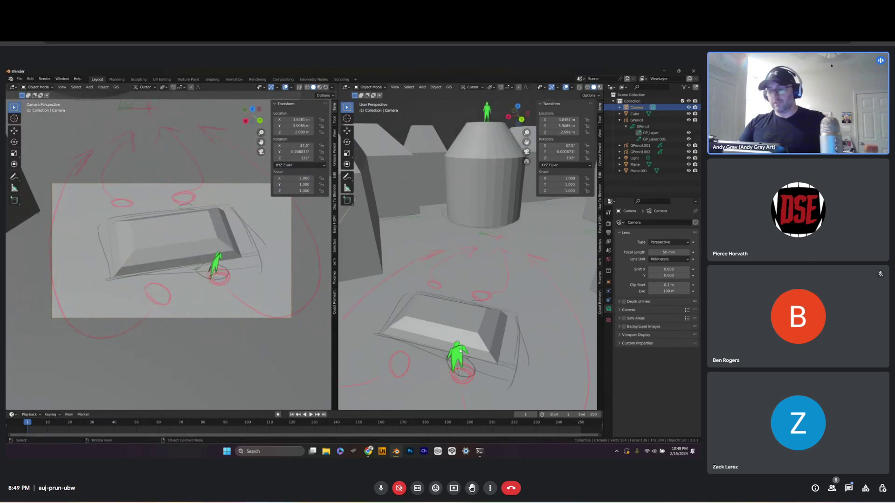
{"action": "left_click", "coordinate": [454, 360]}
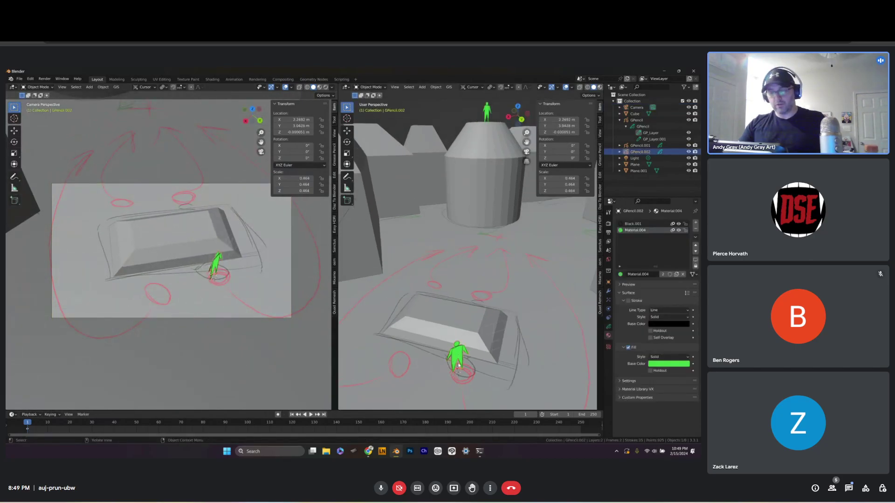
{"action": "key", "text": "g"}
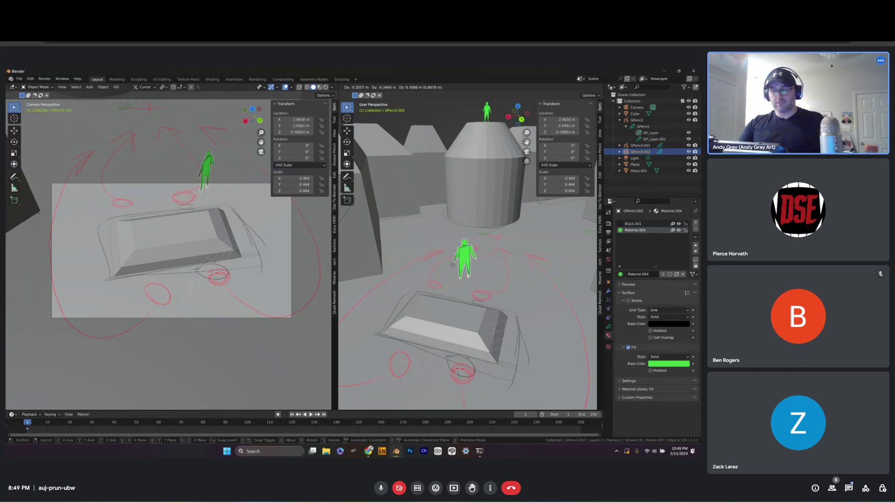
{"action": "left_click", "coordinate": [472, 266]}
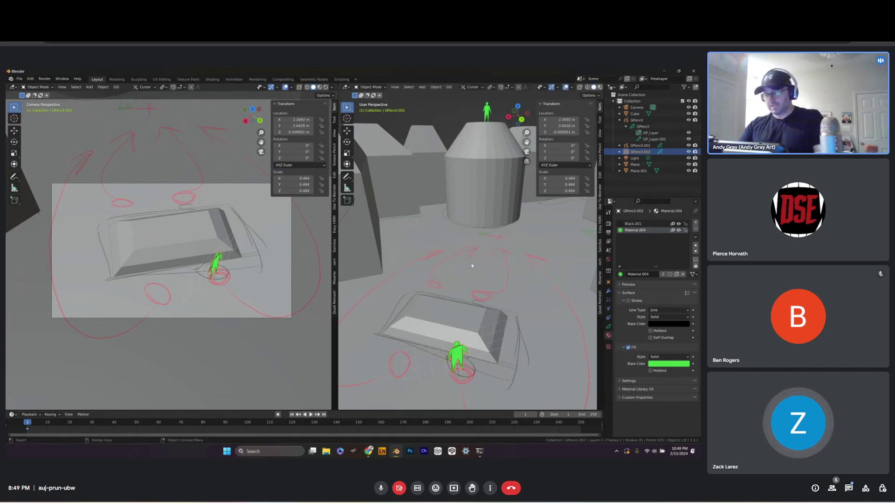
{"action": "middle_click_drag", "start_coordinate": [466, 257], "coordinate": [515, 222]}
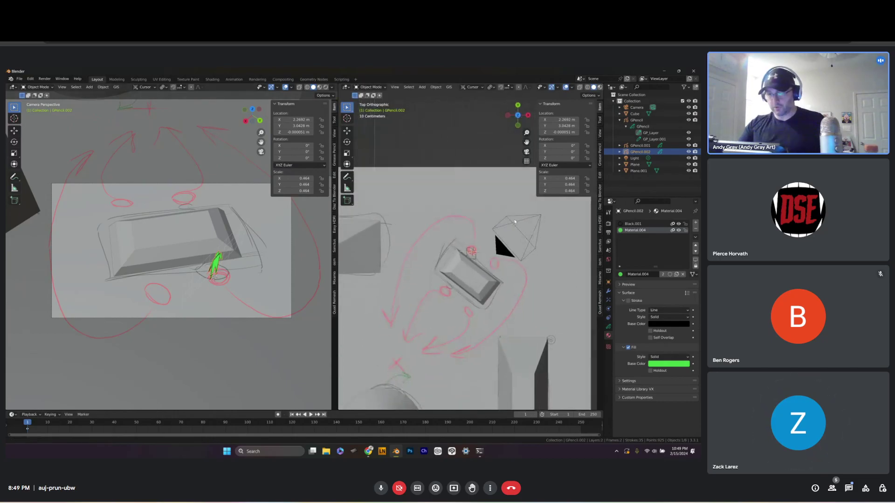
{"action": "key", "text": "g"}
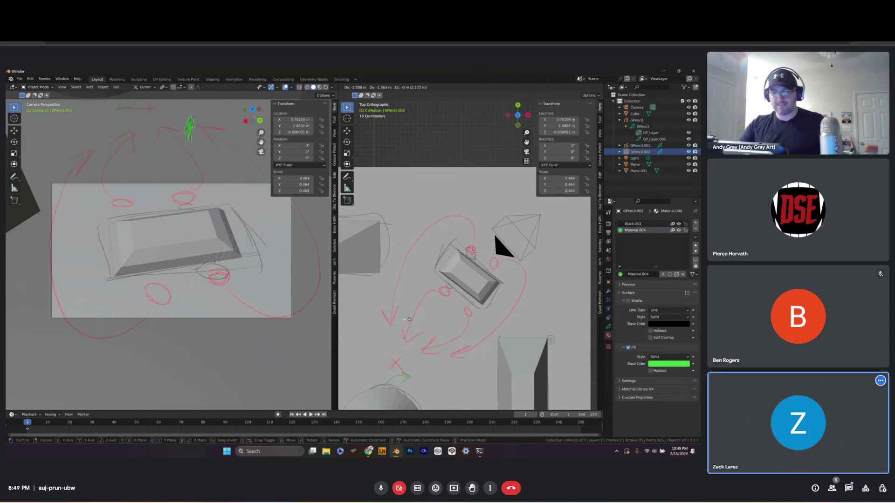
{"action": "left_click", "coordinate": [476, 318]}
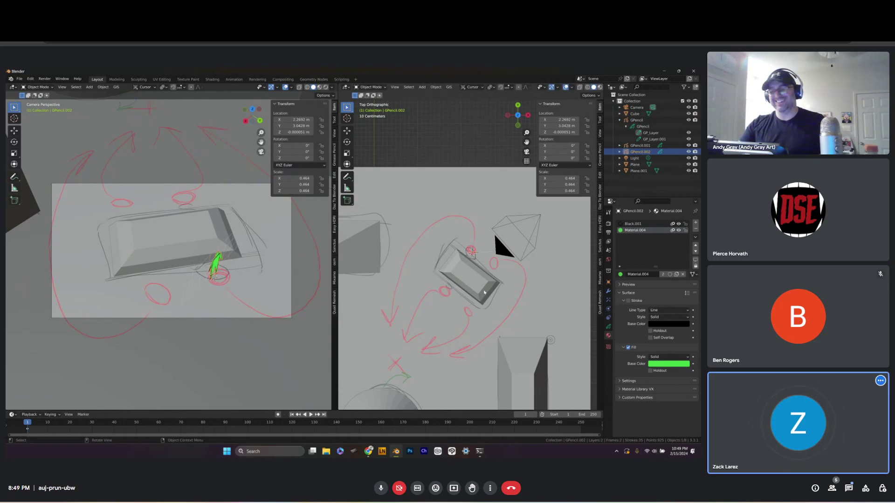
Try to move the car block in the right orthographic view
{"action": "middle_click_drag", "start_coordinate": [478, 318], "coordinate": [394, 262]}
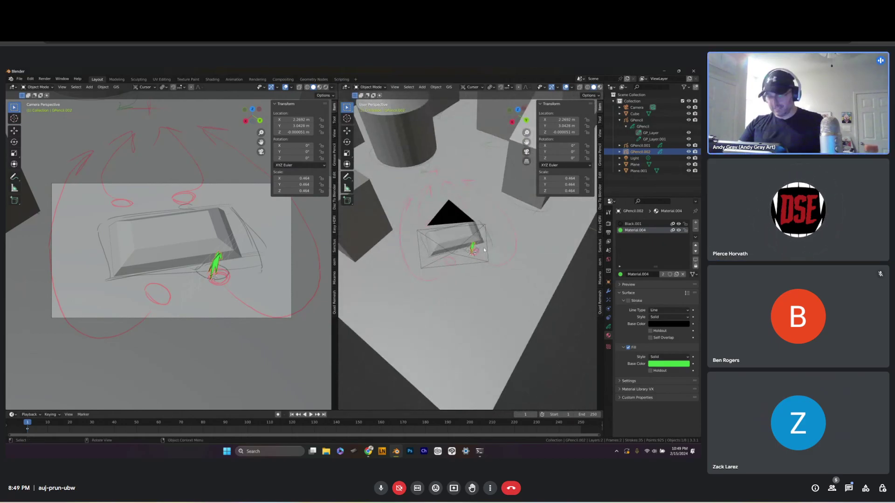
{"action": "key", "text": "KP_3"}
{"action": "middle_click_drag", "start_coordinate": [456, 226], "coordinate": [502, 295], "text": "shift"}
{"action": "left_click", "coordinate": [500, 289]}
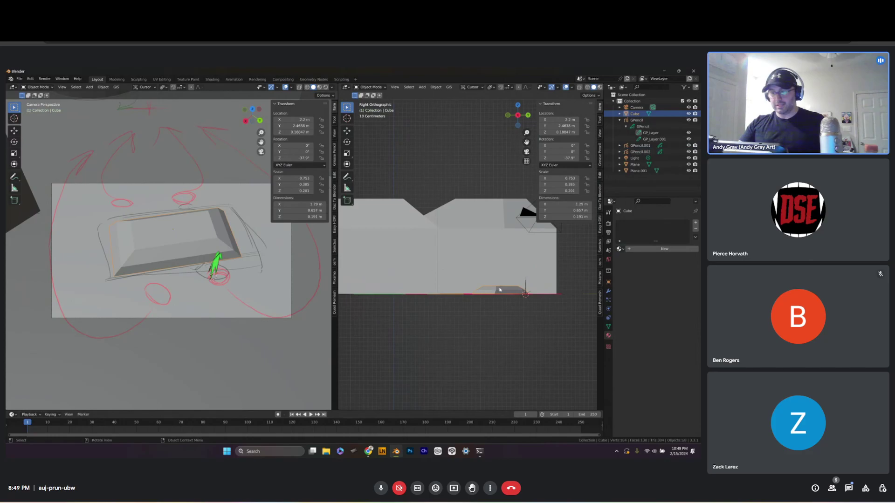
{"action": "key", "text": "g"}
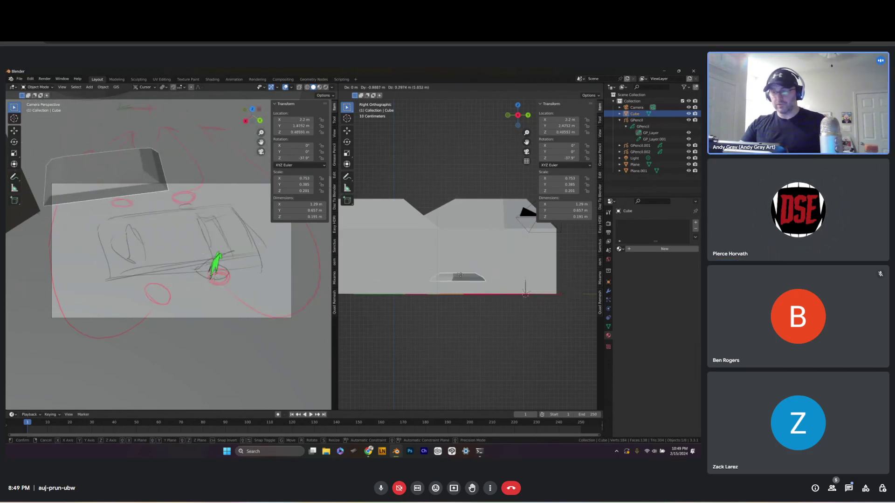
{"action": "left_click", "coordinate": [494, 277]}
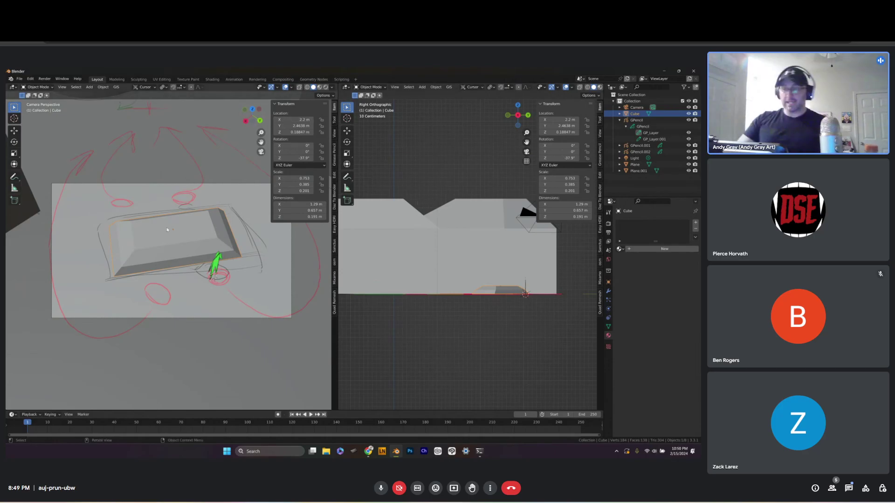
Try the SculptDraw brush on the car block in Sculpt Mode, then return to Object Mode
{"action": "scroll", "coordinate": [513, 305], "scroll_direction": "up", "scroll_amount": 3}
{"action": "scroll", "coordinate": [313, 249], "scroll_direction": "up", "scroll_amount": 1}
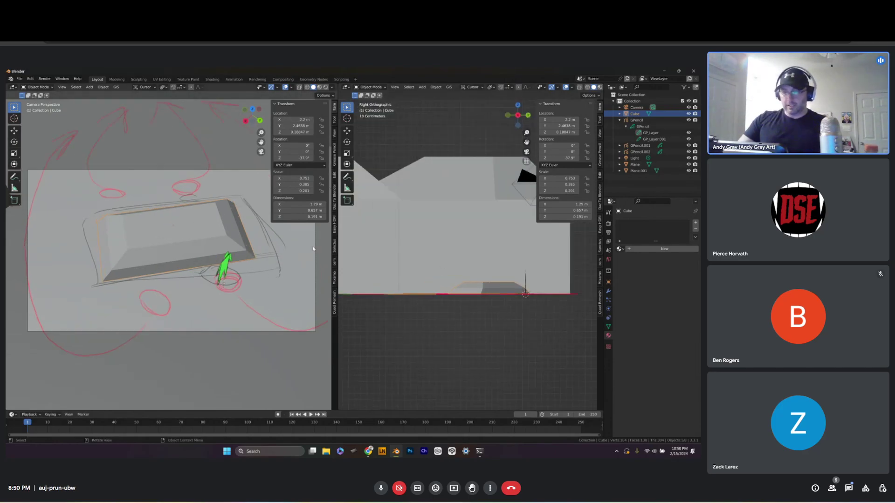
{"action": "scroll", "coordinate": [313, 249], "scroll_direction": "up", "scroll_amount": 3}
{"action": "scroll", "coordinate": [224, 239], "scroll_direction": "down", "scroll_amount": 3}
{"action": "middle_click_drag", "start_coordinate": [510, 272], "coordinate": [489, 279]}
{"action": "key", "text": "ctrl+Tab"}
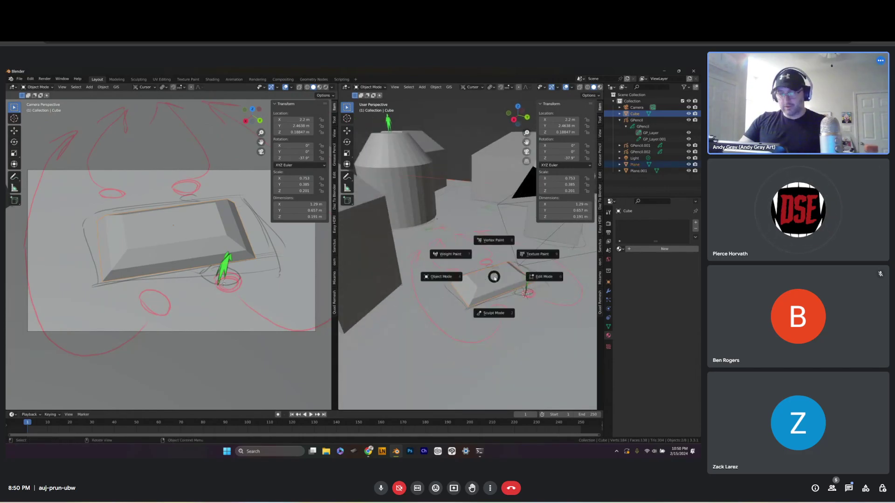
{"action": "left_click", "coordinate": [486, 314]}
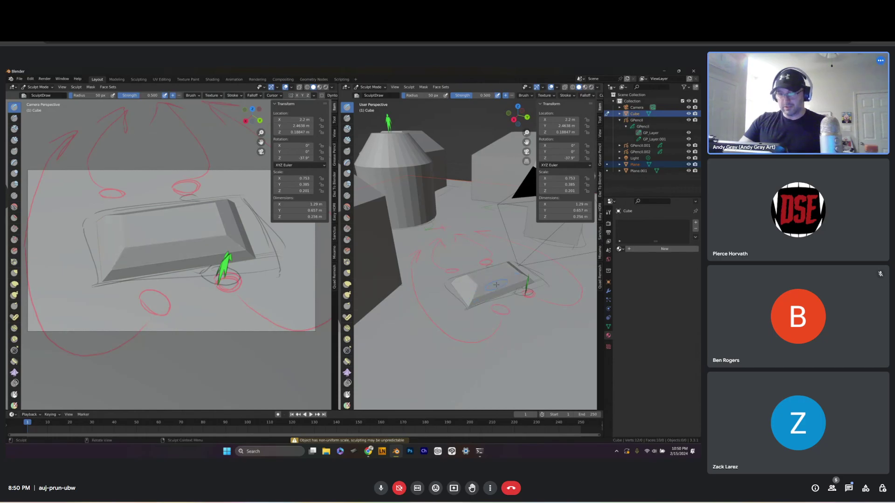
{"action": "left_click_drag", "start_coordinate": [491, 281], "coordinate": [485, 279]}
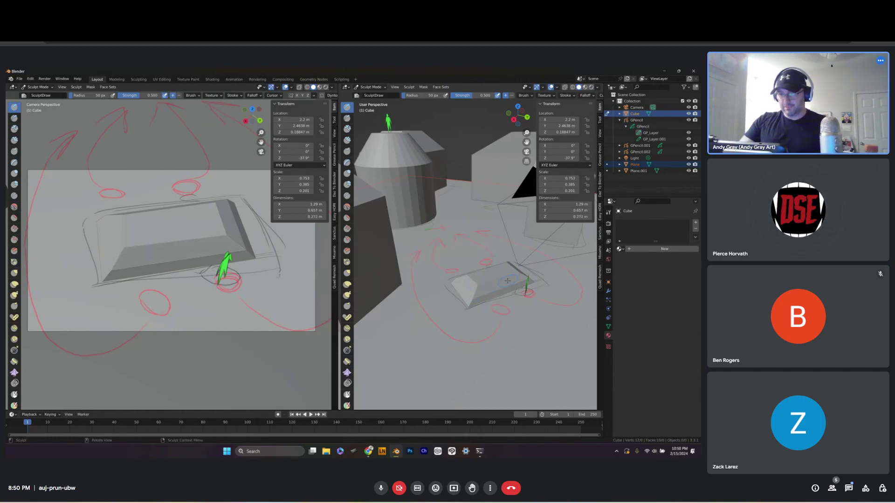
{"action": "key", "text": "ctrl+Tab"}
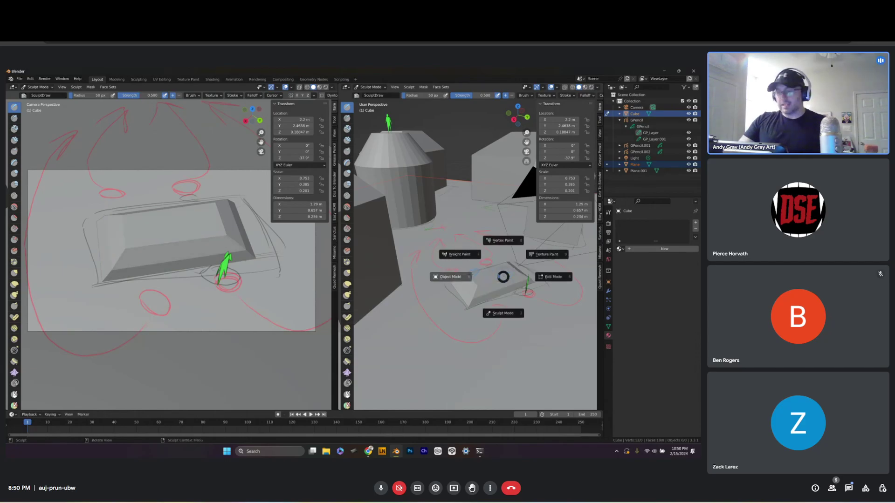
{"action": "left_click", "coordinate": [464, 278]}
{"action": "key", "text": "ctrl+Tab"}
{"action": "left_click", "coordinate": [506, 300]}
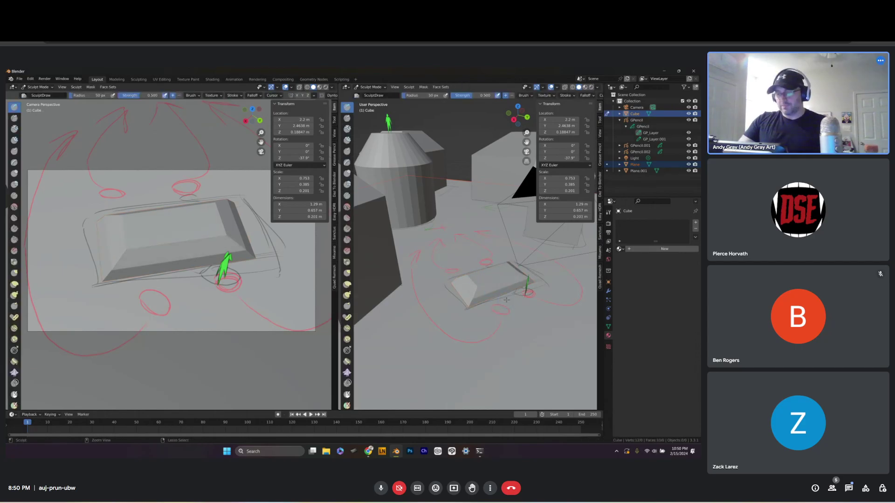
{"action": "key", "text": "ctrl+Tab"}
{"action": "left_click", "coordinate": [454, 304]}
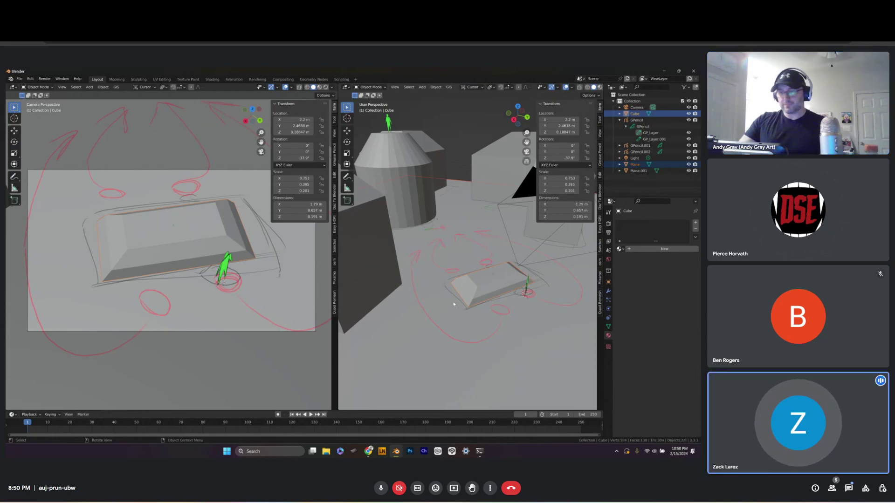
Place the 3D cursor on the car block's surface and add a blank grease pencil object there
{"action": "scroll", "coordinate": [453, 304], "scroll_direction": "up", "scroll_amount": 5}
{"action": "key", "text": "ctrl+Tab"}
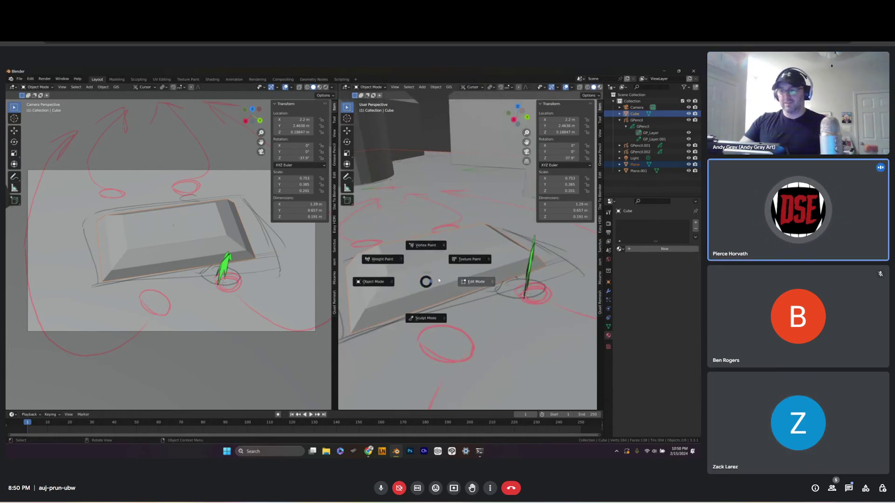
{"action": "key", "text": "Escape"}
{"action": "right_click", "coordinate": [450, 255]}
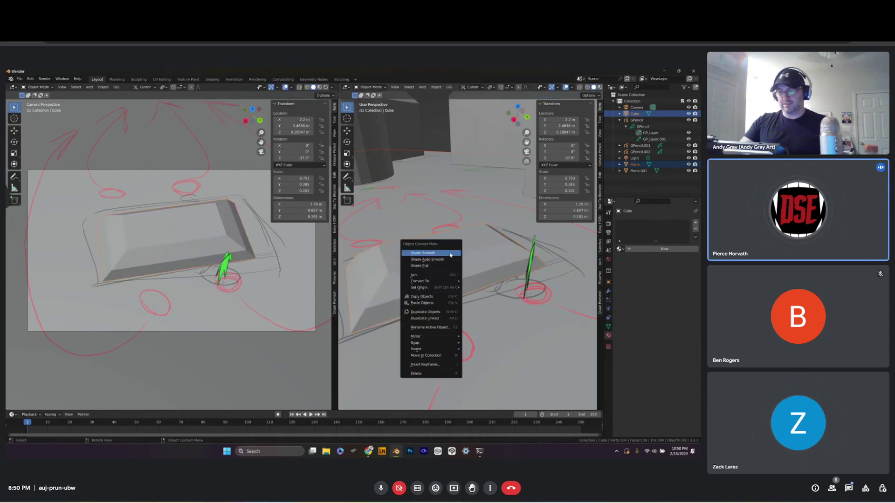
{"action": "left_click", "coordinate": [450, 255]}
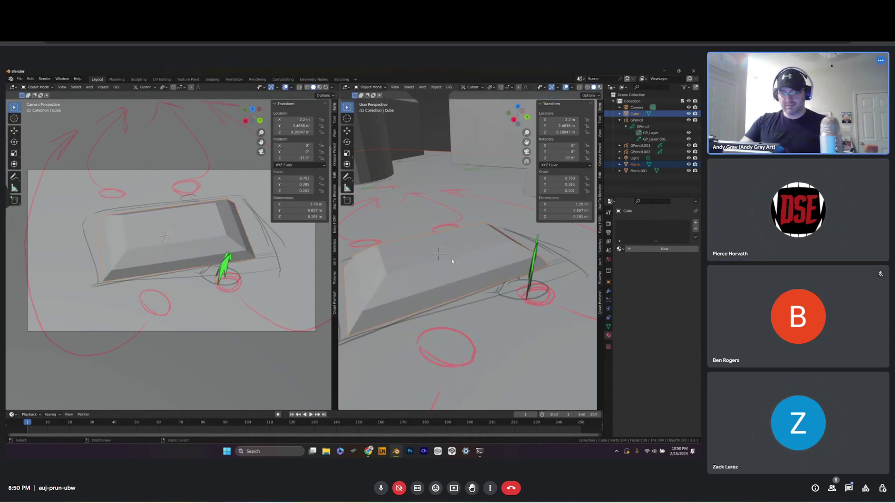
{"action": "key", "text": "shift+a"}
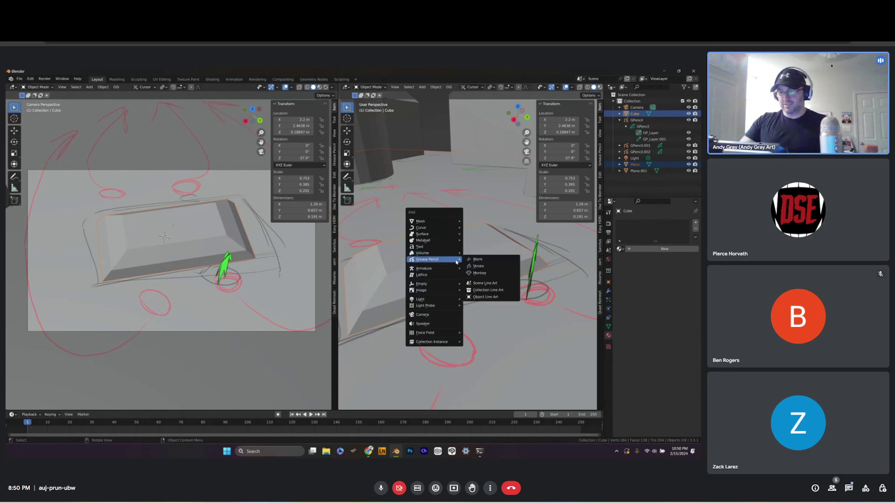
{"action": "left_click", "coordinate": [477, 259]}
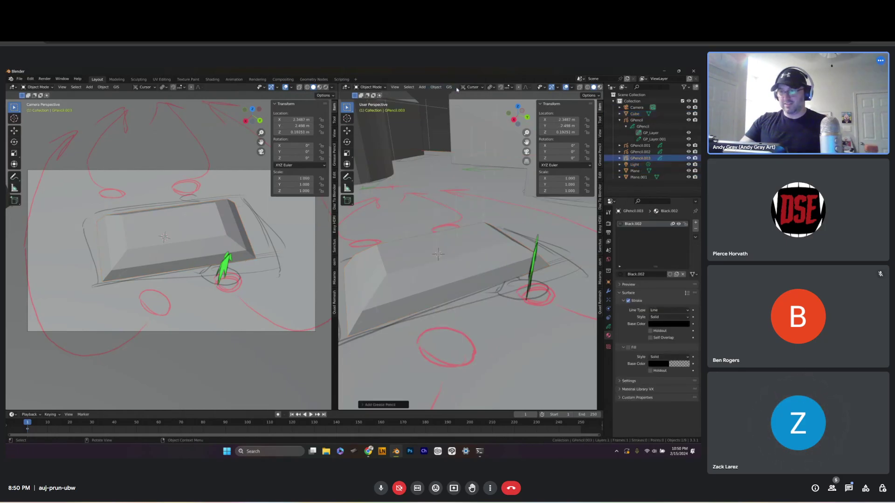
Put the new grease pencil object in Draw Mode, set stroke placement to Surface, and lower the surface offset
{"action": "key", "text": "ctrl+Tab"}
{"action": "left_click", "coordinate": [453, 114]}
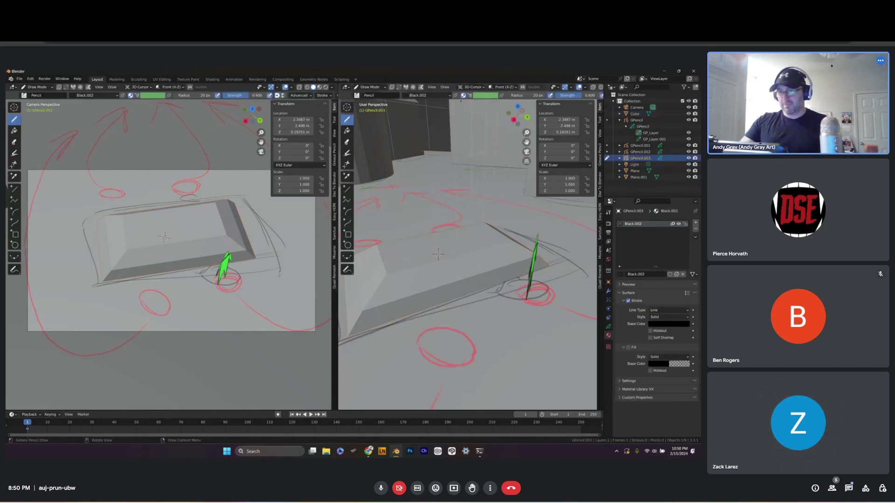
{"action": "left_click", "coordinate": [476, 87]}
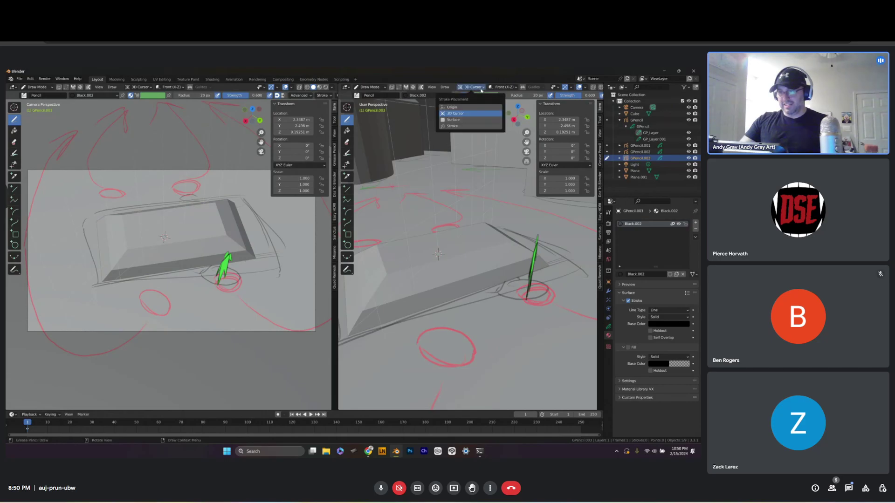
{"action": "left_click", "coordinate": [455, 120]}
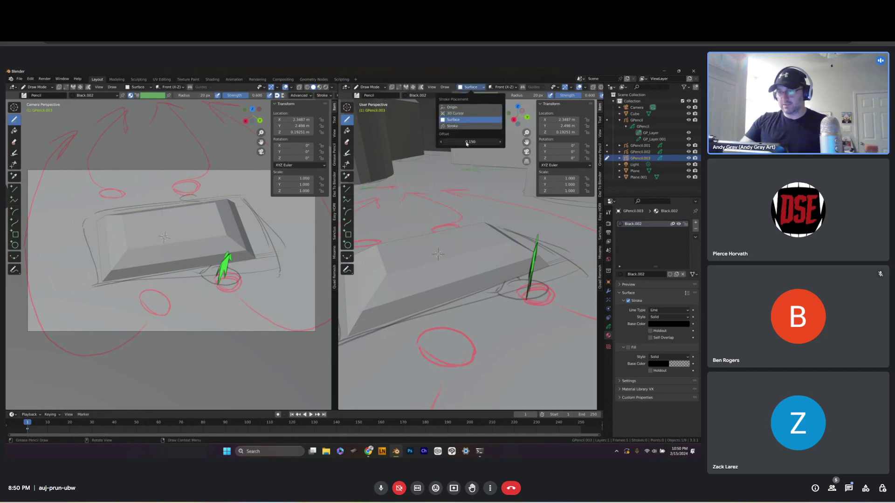
{"action": "left_click_drag", "start_coordinate": [467, 143], "coordinate": [437, 146]}
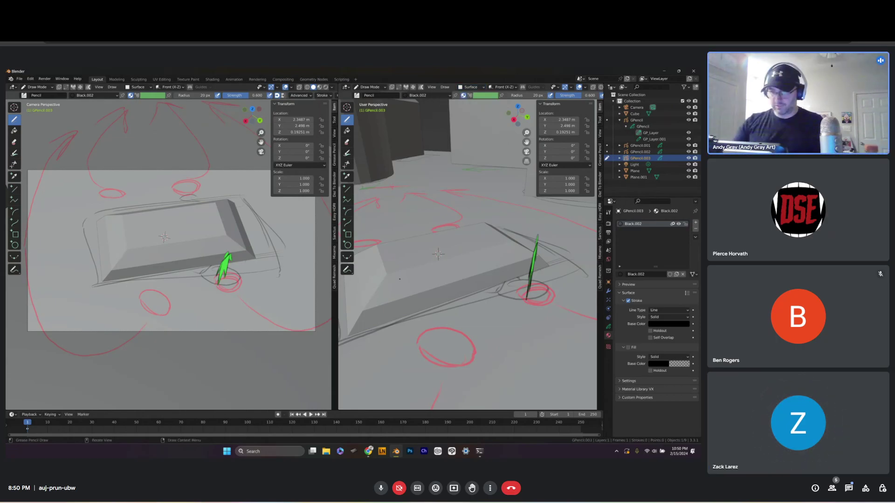
Draw two side window outlines and the door line between them on the sloping side of the car block
{"action": "mouse_move", "coordinate": [399, 279]}
{"action": "left_mouse_down"}
{"action": "mouse_move", "coordinate": [388, 296]}
{"action": "mouse_move", "coordinate": [425, 266]}
{"action": "mouse_move", "coordinate": [456, 278]}
{"action": "left_mouse_up"}
{"action": "left_click_drag", "start_coordinate": [503, 248], "coordinate": [520, 260]}
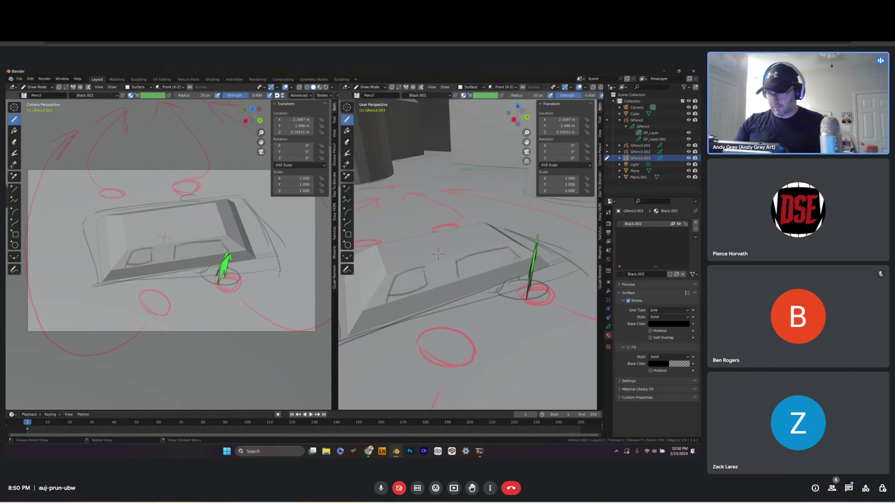
{"action": "left_click_drag", "start_coordinate": [466, 276], "coordinate": [515, 261]}
{"action": "left_click_drag", "start_coordinate": [448, 266], "coordinate": [444, 283]}
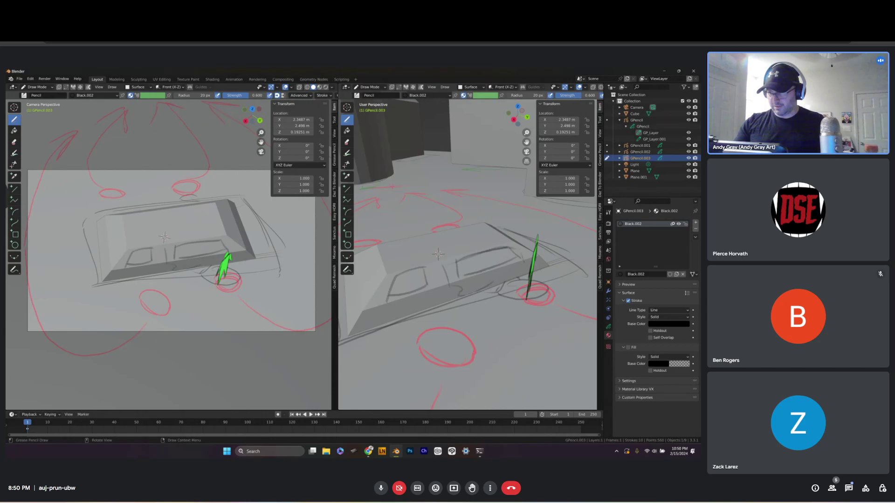
Add strokes beneath the door line and on the sloping end face of the car block, then return to Object Mode
{"action": "left_click_drag", "start_coordinate": [440, 272], "coordinate": [439, 288]}
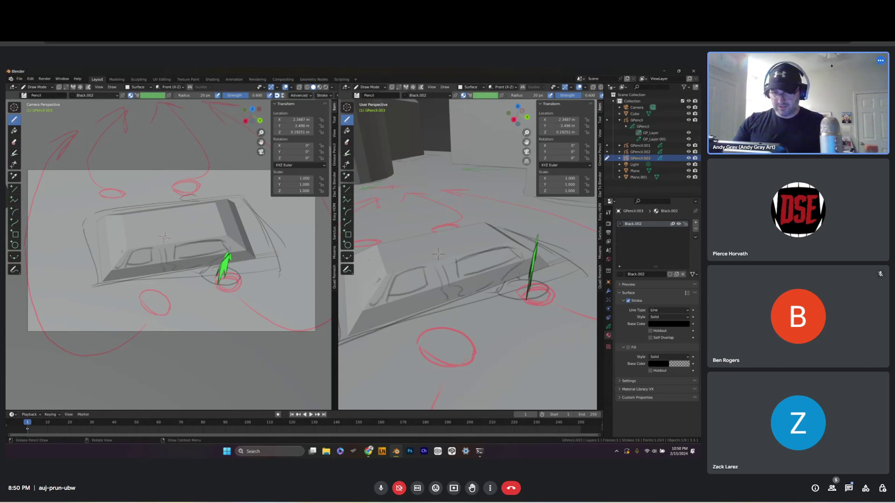
{"action": "left_click_drag", "start_coordinate": [369, 261], "coordinate": [377, 284]}
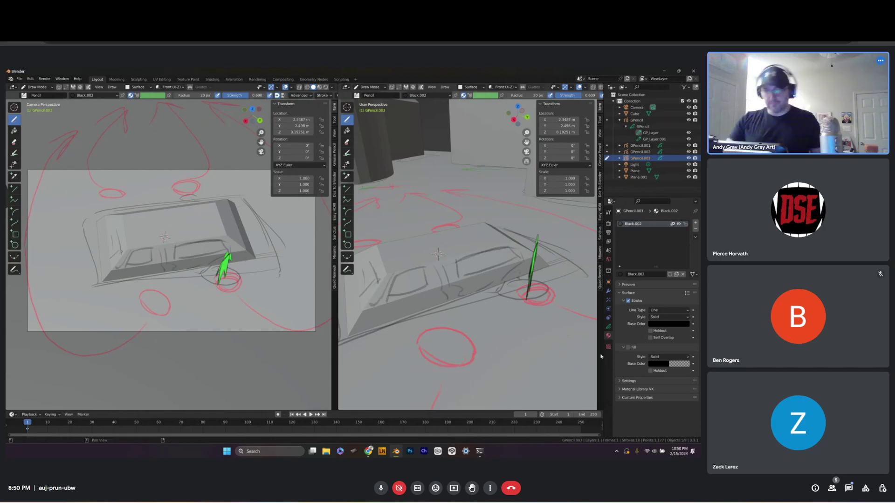
{"action": "scroll", "coordinate": [223, 297], "scroll_direction": "down", "scroll_amount": 5}
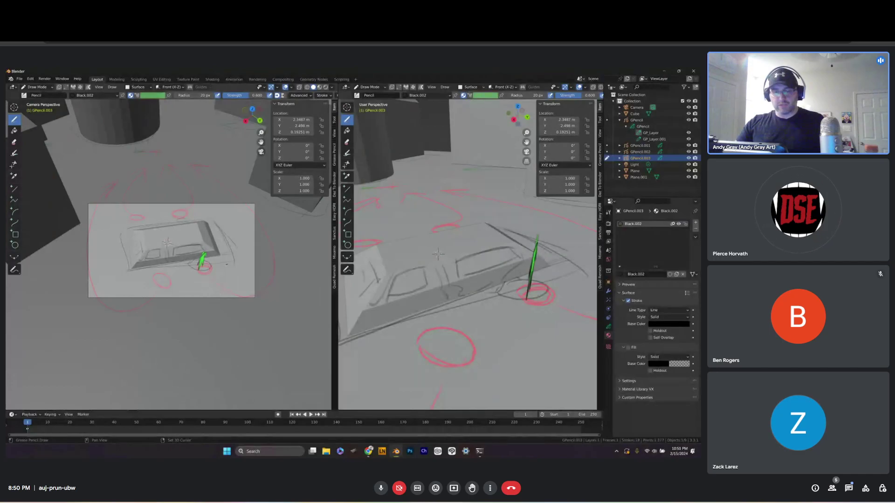
{"action": "key", "text": "ctrl+Tab"}
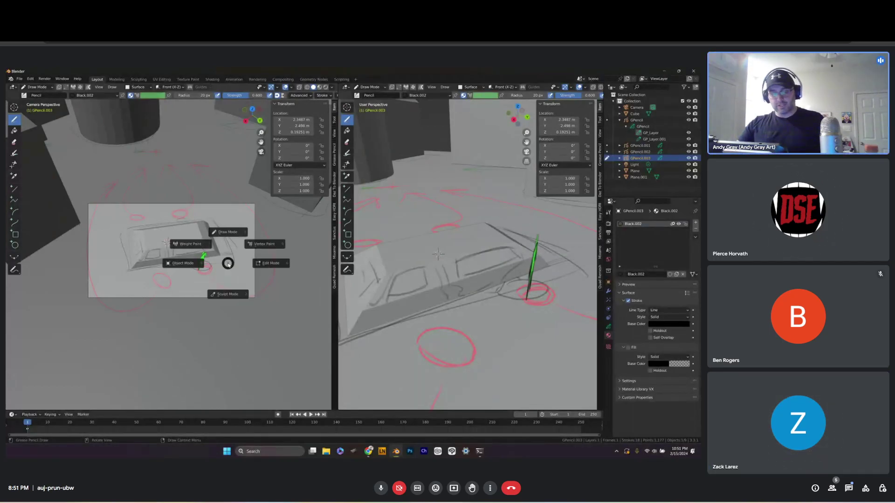
{"action": "left_click", "coordinate": [170, 268]}
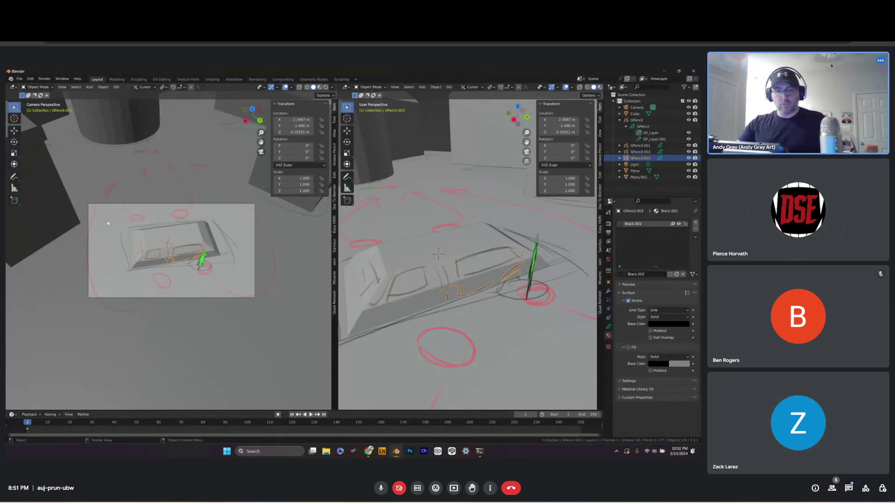
Collapse the transform values in the camera viewport and join the two 3D viewports into a single camera view
{"action": "left_click", "coordinate": [89, 205]}
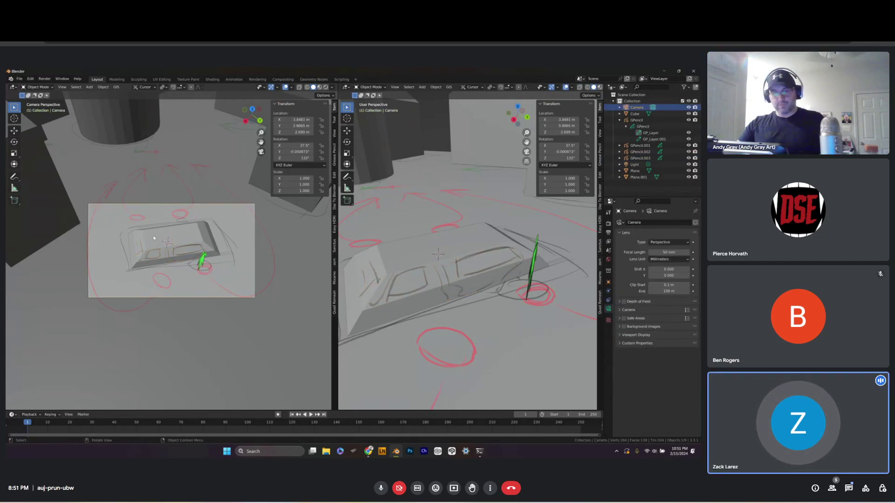
{"action": "scroll", "coordinate": [153, 238], "scroll_direction": "up", "scroll_amount": 3}
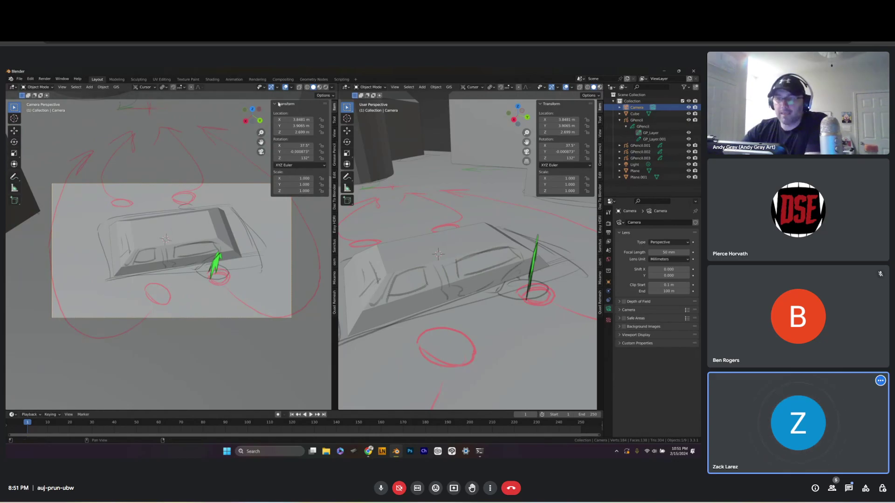
{"action": "left_click", "coordinate": [275, 104]}
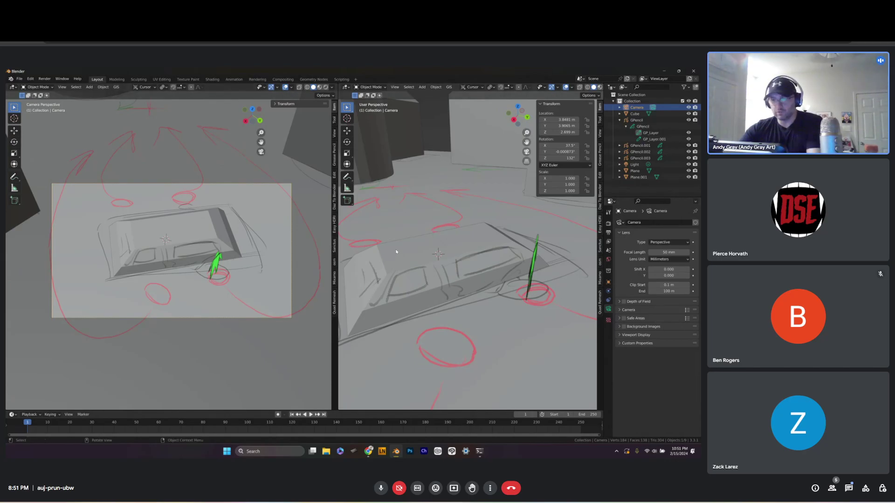
{"action": "left_click", "coordinate": [345, 259]}
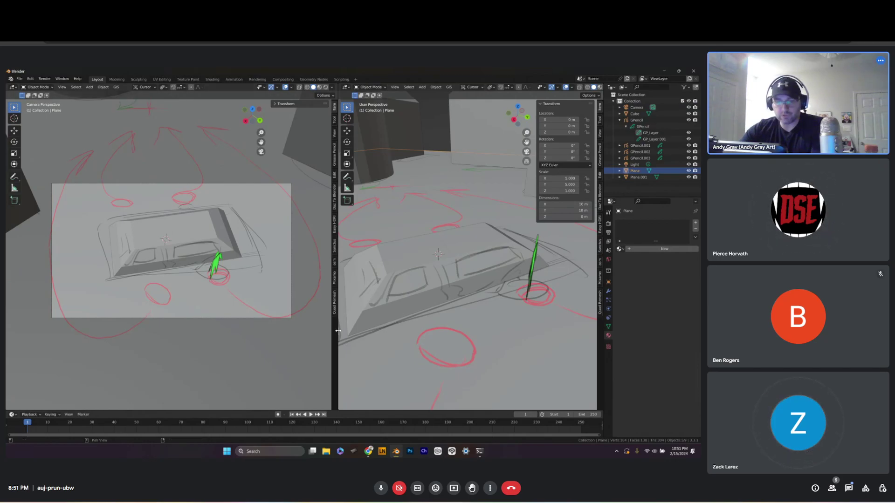
{"action": "left_click_drag", "start_coordinate": [337, 330], "coordinate": [318, 326]}
{"action": "right_click", "coordinate": [318, 326]}
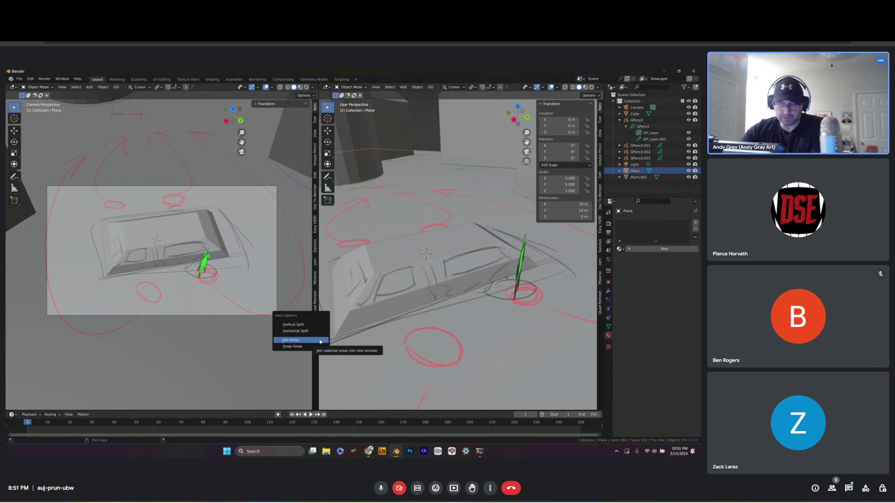
{"action": "left_click", "coordinate": [321, 341]}
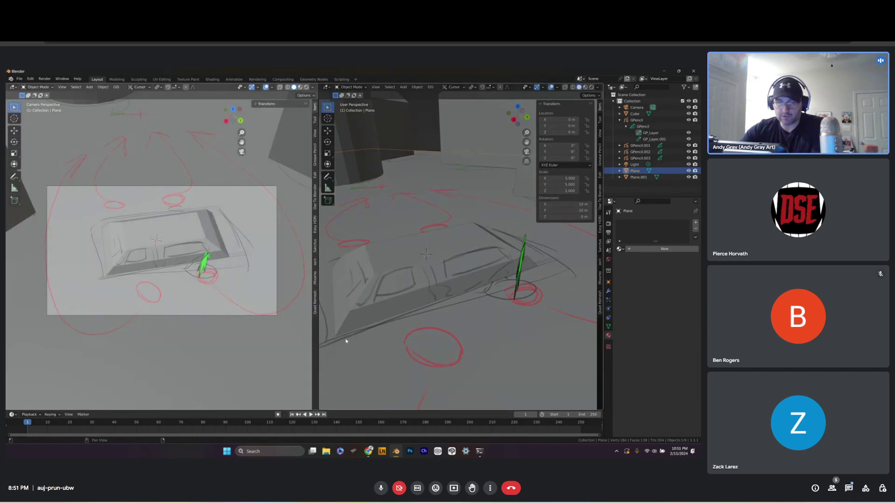
{"action": "left_click", "coordinate": [346, 341]}
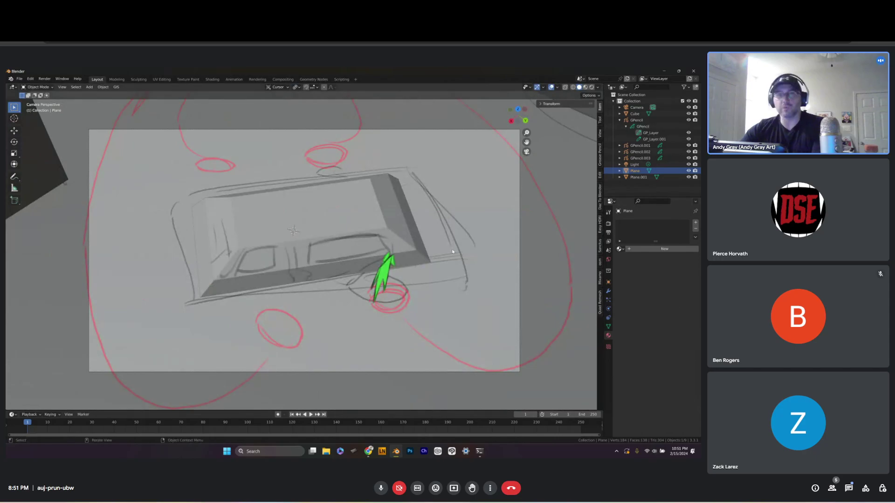
Select the camera and look through its transform, tool and view settings and the viewport's view options
{"action": "scroll", "coordinate": [452, 249], "scroll_direction": "down", "scroll_amount": 2}
{"action": "scroll", "coordinate": [452, 250], "scroll_direction": "up", "scroll_amount": 4}
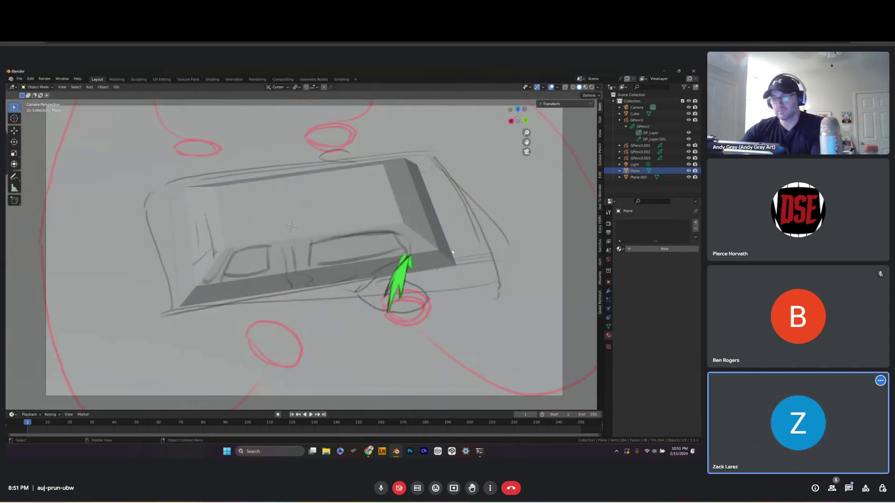
{"action": "scroll", "coordinate": [452, 250], "scroll_direction": "down", "scroll_amount": 1}
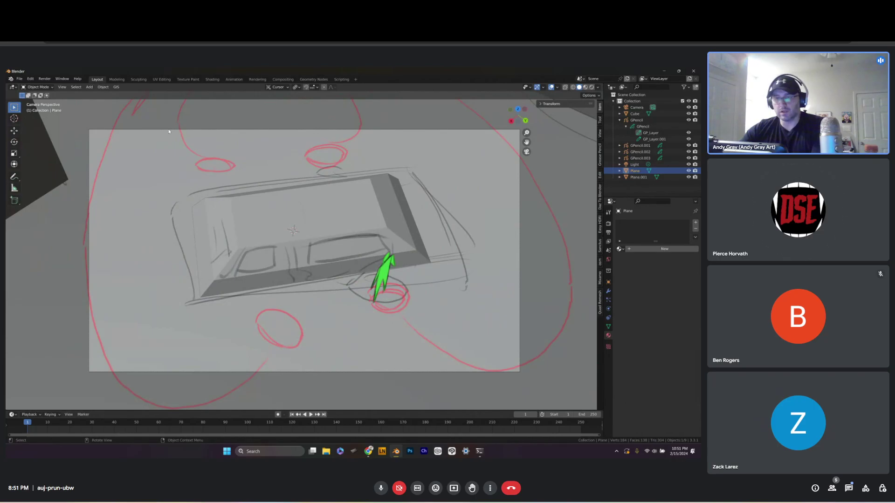
{"action": "left_click", "coordinate": [170, 130]}
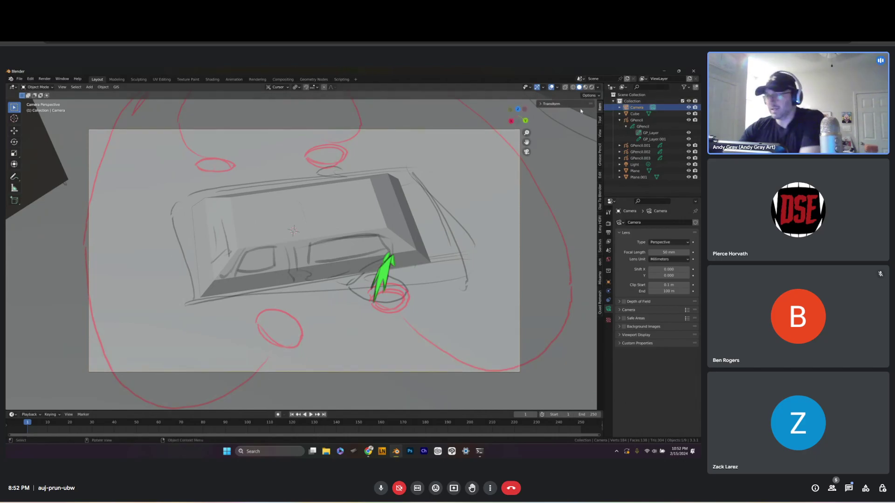
{"action": "left_click", "coordinate": [539, 104]}
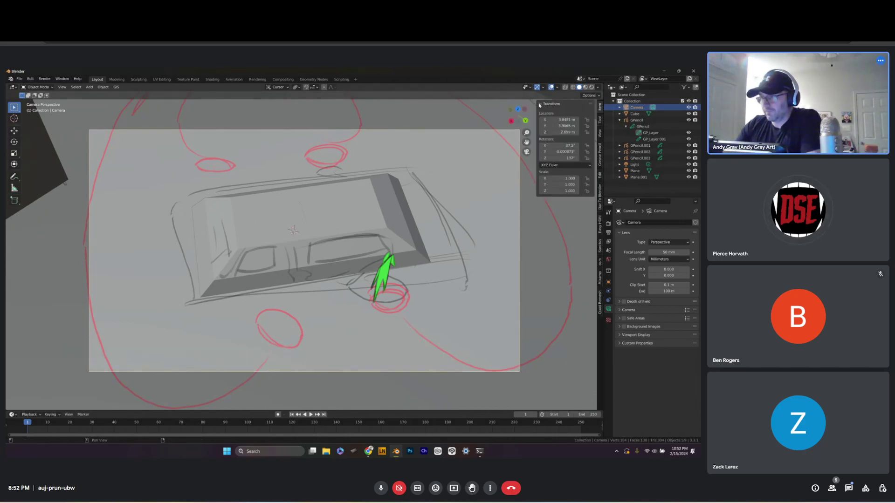
{"action": "left_click", "coordinate": [600, 120]}
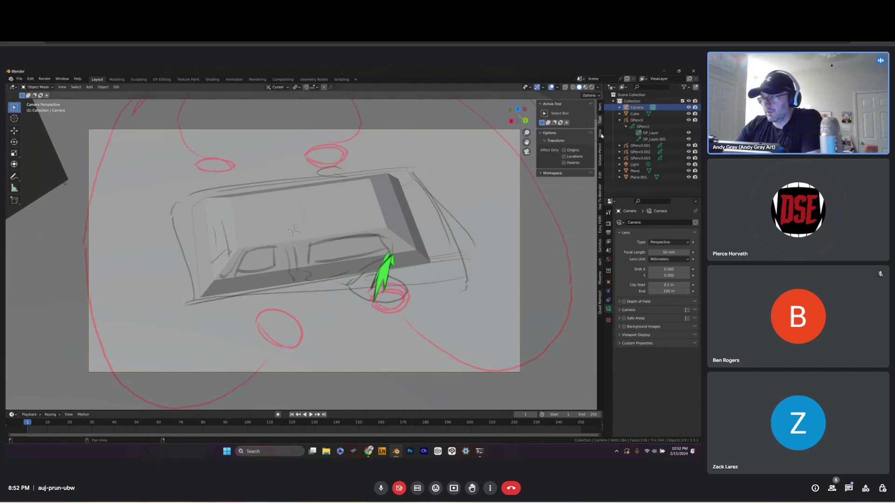
{"action": "left_click", "coordinate": [600, 134]}
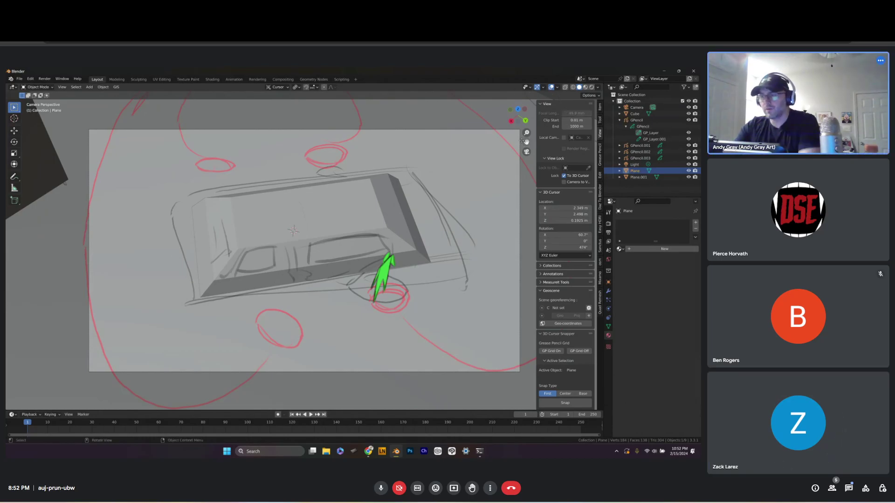
{"action": "left_click", "coordinate": [463, 130]}
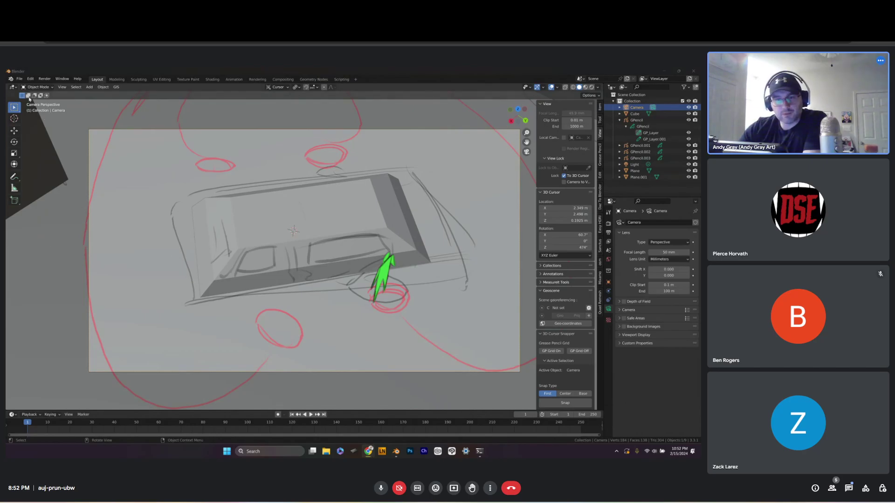
{"action": "left_click", "coordinate": [62, 87]}
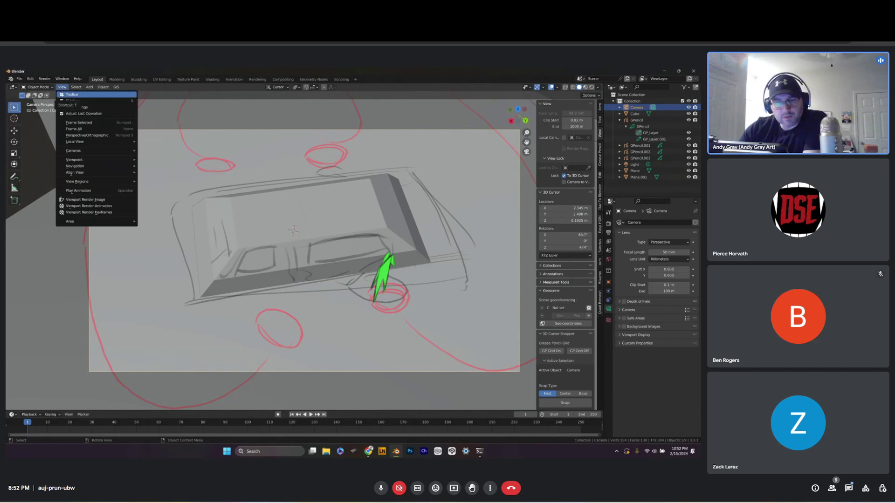
{"action": "mouse_move", "coordinate": [120, 146]}
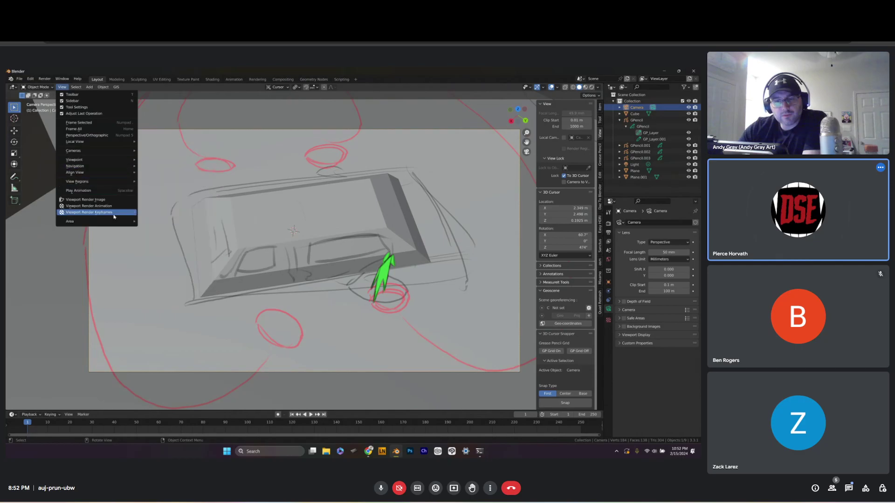
{"action": "mouse_move", "coordinate": [114, 224]}
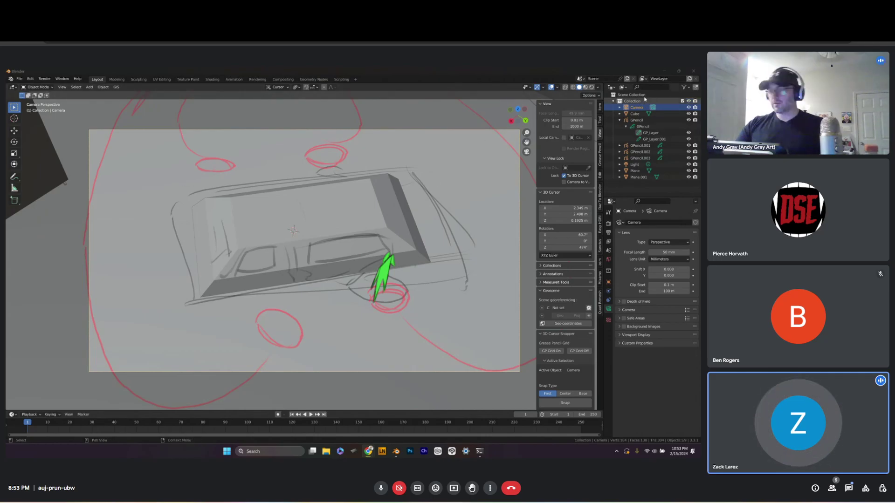
Expand the camera in the scene hierarchy, select its camera data, and set the focal length to 20 mm
{"action": "left_click", "coordinate": [620, 108]}
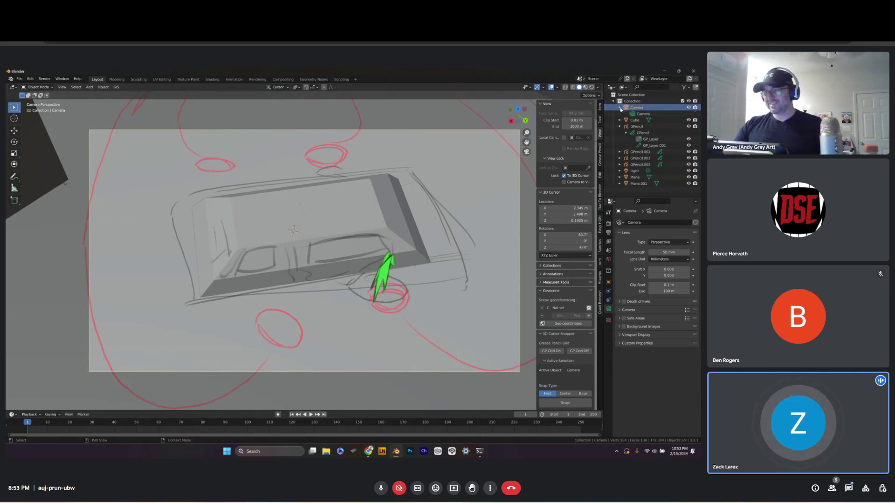
{"action": "left_click", "coordinate": [644, 114]}
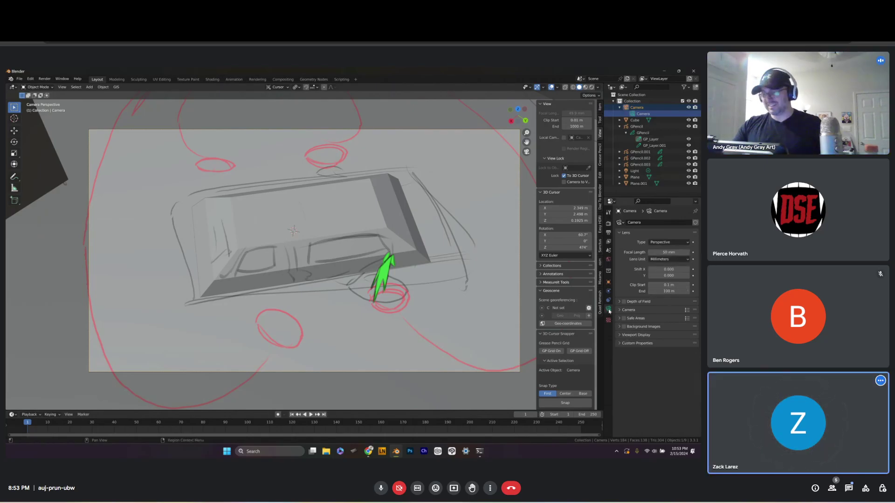
{"action": "left_click_drag", "start_coordinate": [669, 254], "coordinate": [668, 253]}
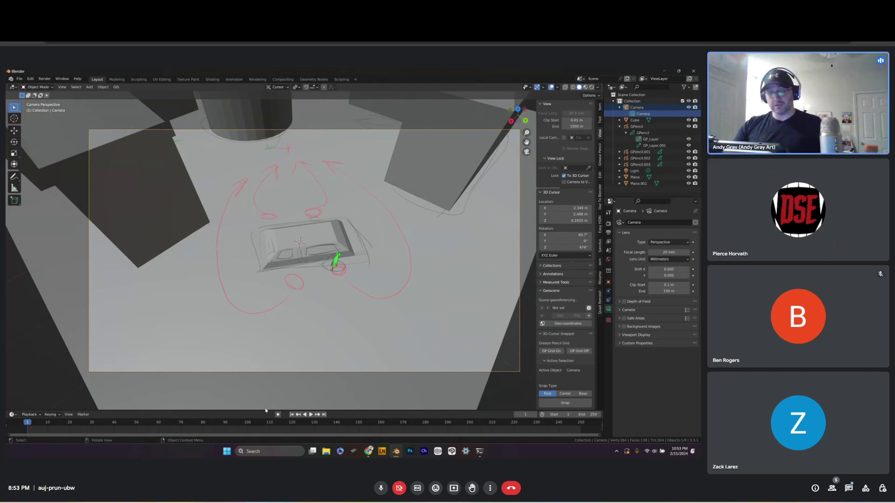
Enlarge the timeline area and select the green grease pencil figure beside the car block
{"action": "left_click_drag", "start_coordinate": [267, 411], "coordinate": [270, 337]}
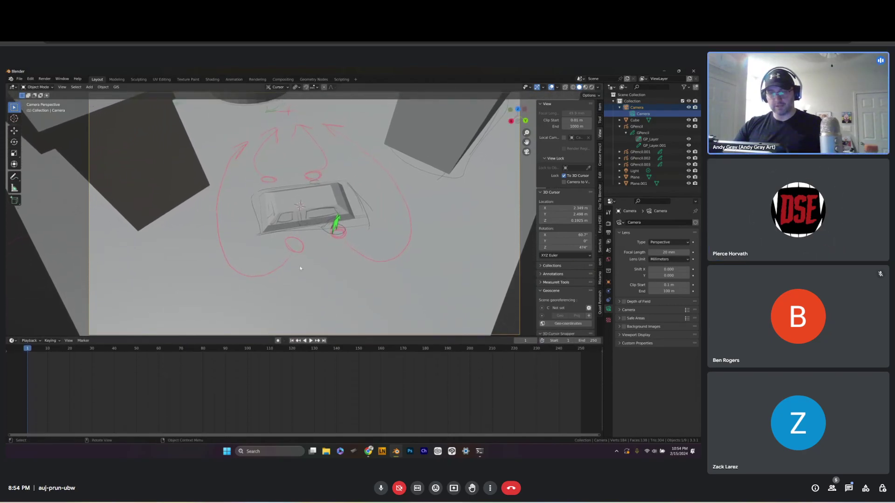
{"action": "left_click", "coordinate": [336, 227]}
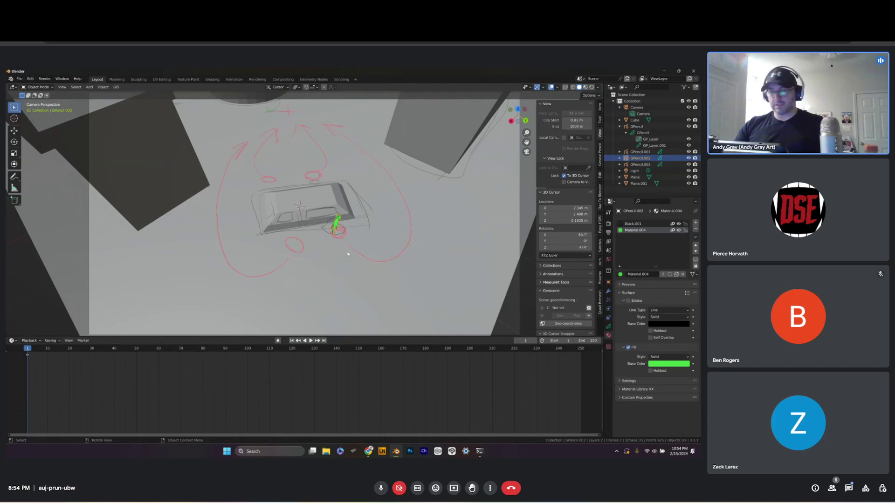
Switch to the top orthographic view around the car block and add a Path curve at the 3D cursor
{"action": "key", "text": "KP_7"}
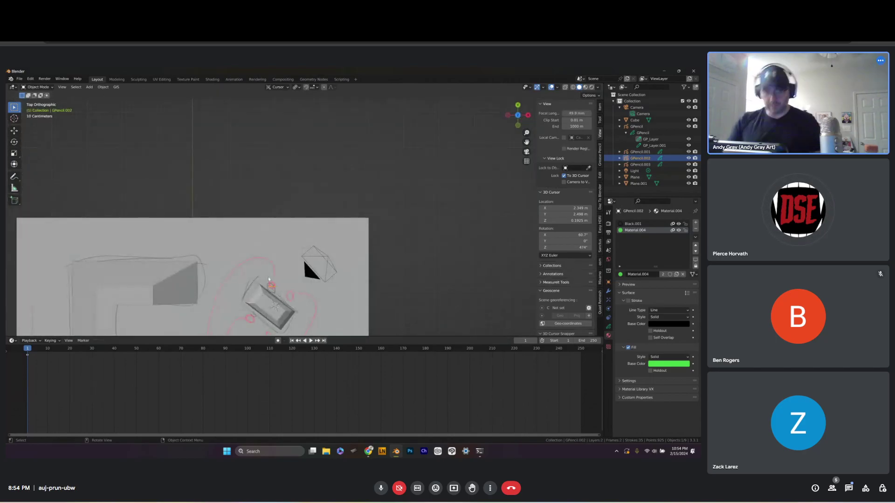
{"action": "middle_click_drag", "start_coordinate": [272, 290], "coordinate": [405, 202], "text": "shift"}
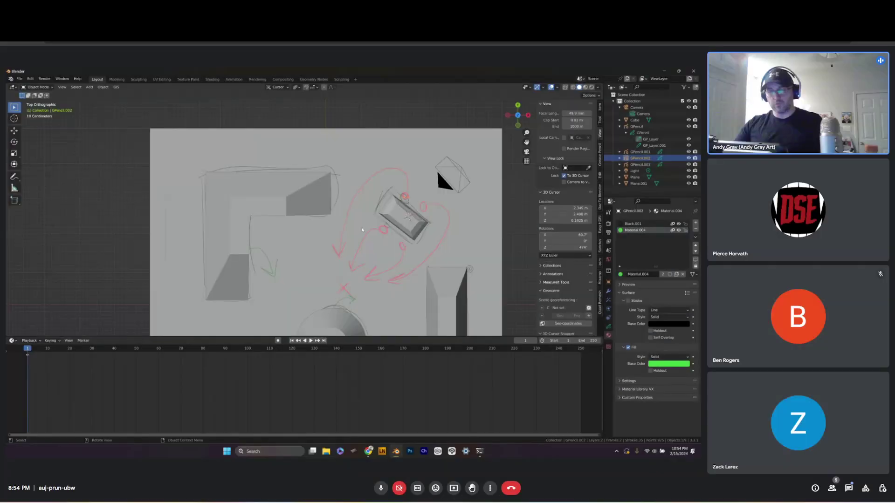
{"action": "scroll", "coordinate": [384, 190], "scroll_direction": "up", "scroll_amount": 2}
{"action": "scroll", "coordinate": [383, 190], "scroll_direction": "down", "scroll_amount": 3}
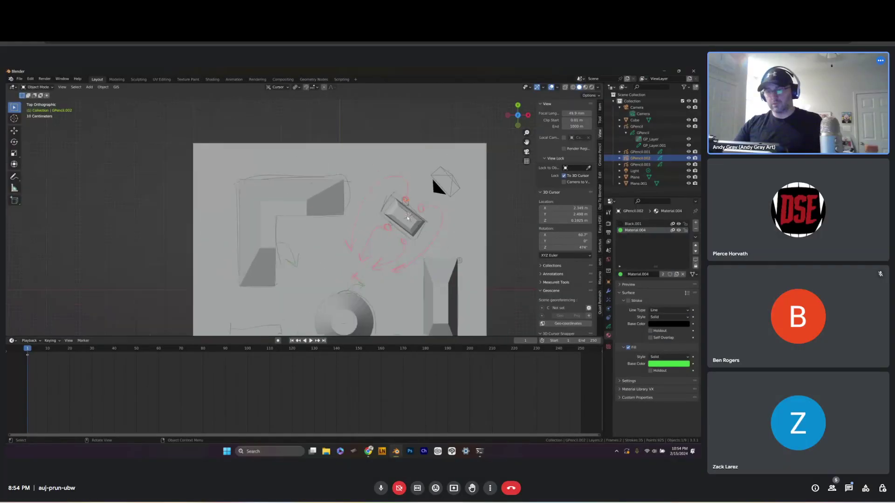
{"action": "mouse_move", "coordinate": [405, 209]}
{"action": "middle_mouse_down", "text": "shift"}
{"action": "mouse_move", "coordinate": [383, 190]}
{"action": "mouse_move", "coordinate": [364, 193]}
{"action": "middle_mouse_up", "text": "shift"}
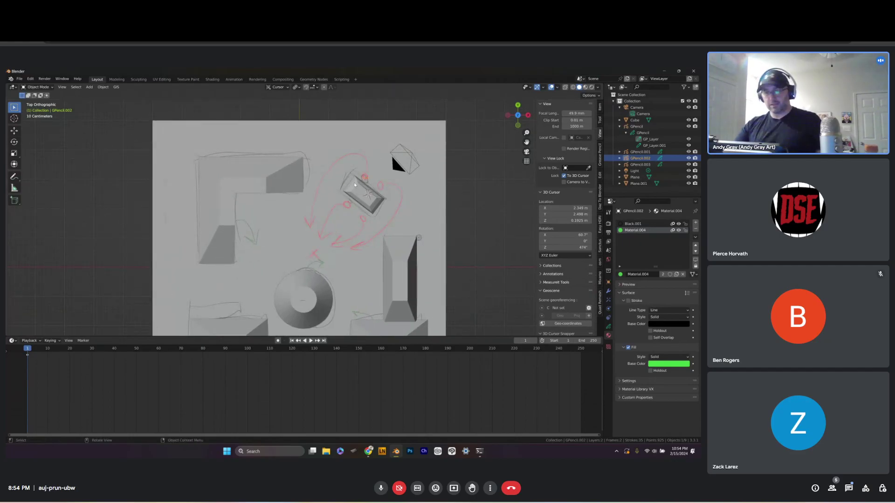
{"action": "scroll", "coordinate": [353, 180], "scroll_direction": "up", "scroll_amount": 3}
{"action": "scroll", "coordinate": [347, 151], "scroll_direction": "up", "scroll_amount": 2}
{"action": "middle_click_drag", "start_coordinate": [348, 151], "coordinate": [347, 211], "text": "shift"}
{"action": "key", "text": "shift+a"}
{"action": "mouse_move", "coordinate": [385, 182]}
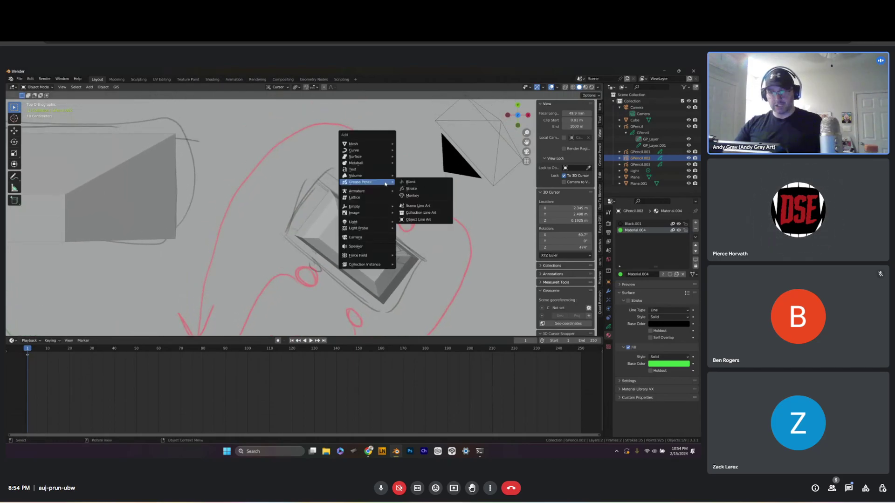
{"action": "mouse_move", "coordinate": [383, 144]}
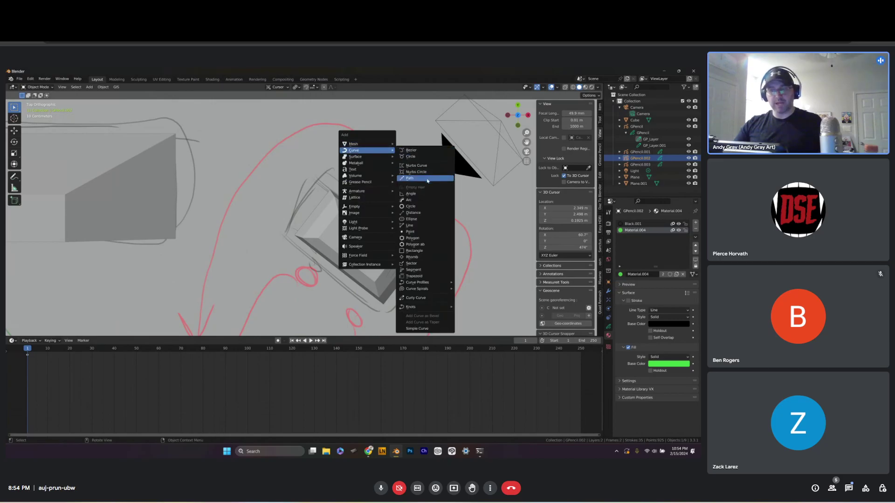
{"action": "left_click", "coordinate": [428, 179]}
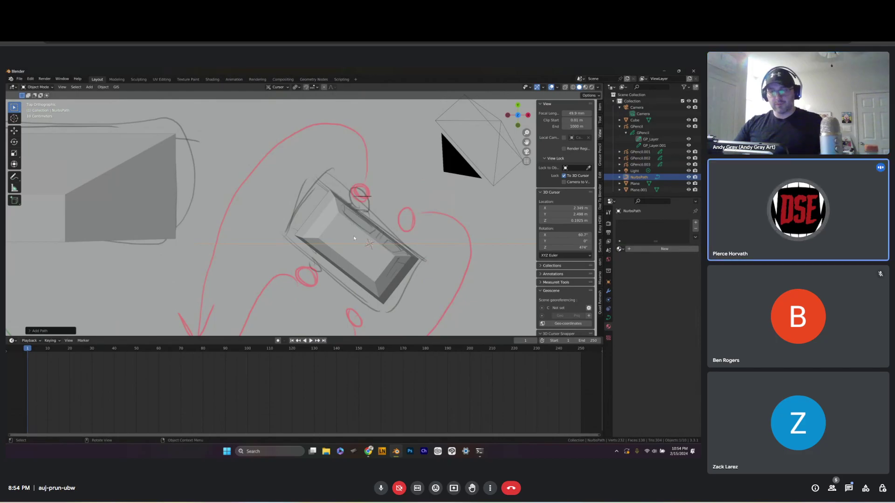
{"action": "scroll", "coordinate": [380, 249], "scroll_direction": "down", "scroll_amount": 2}
{"action": "mouse_move", "coordinate": [380, 247]}
{"action": "middle_mouse_down"}
{"action": "mouse_move", "coordinate": [350, 218]}
{"action": "mouse_move", "coordinate": [395, 223]}
{"action": "mouse_move", "coordinate": [384, 235]}
{"action": "middle_mouse_up"}
{"action": "key", "text": "Caps_Lock"}
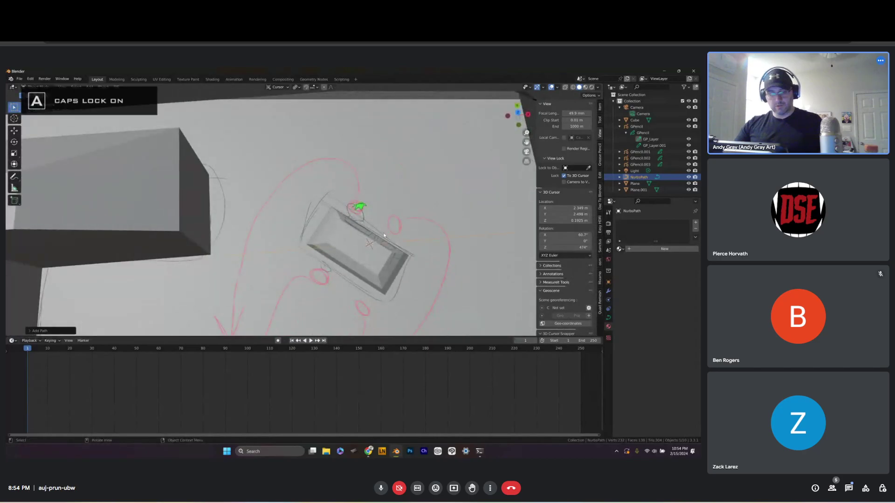
Enter Edit Mode on the path and, in top view, move its western end point to the tip of the outer red arrow
{"action": "key", "text": "Caps_Lock"}
{"action": "key", "text": "ctrl+Tab"}
{"action": "left_click", "coordinate": [428, 232]}
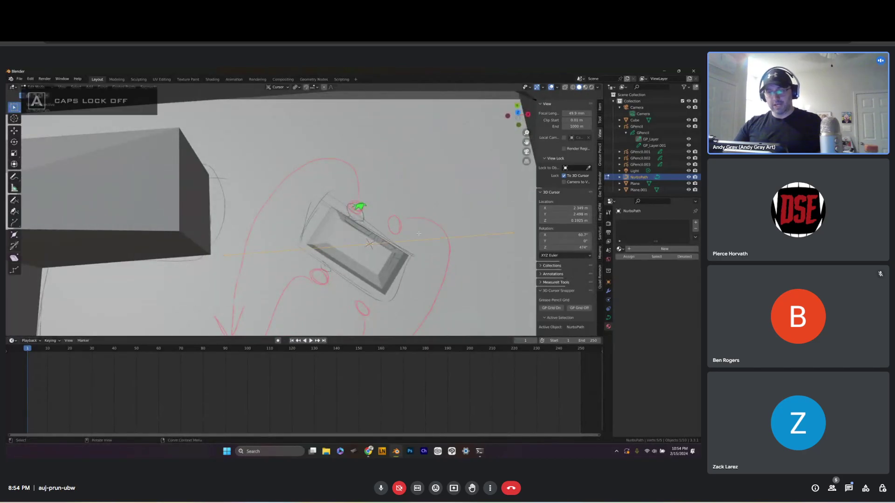
{"action": "middle_click_drag", "start_coordinate": [428, 232], "coordinate": [390, 251]}
{"action": "key", "text": "KP_7"}
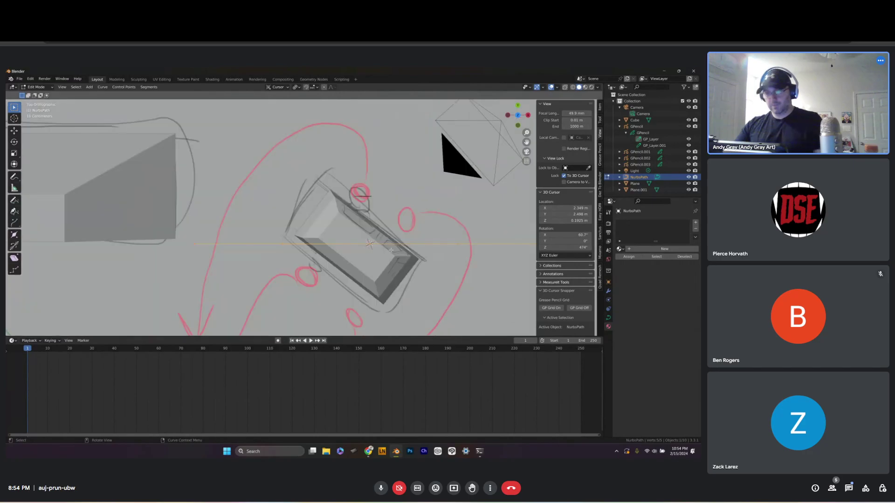
{"action": "middle_click_drag", "start_coordinate": [250, 253], "coordinate": [208, 215], "text": "shift"}
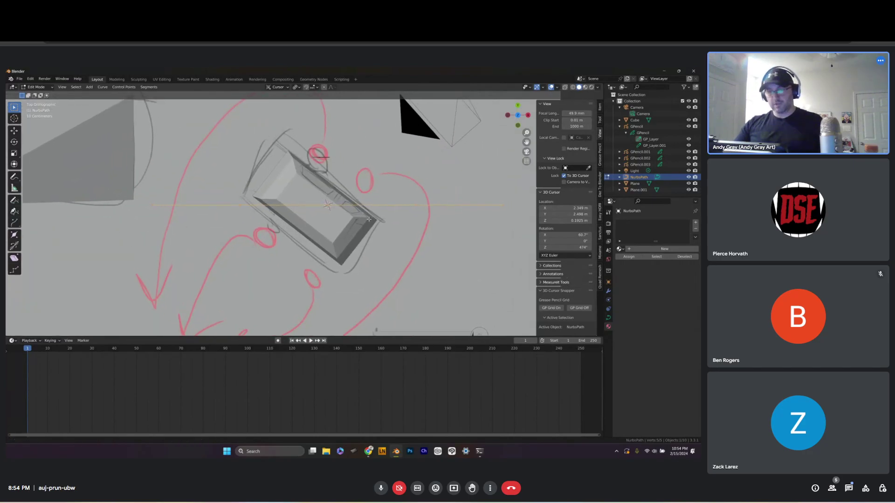
{"action": "key", "text": "alt+a"}
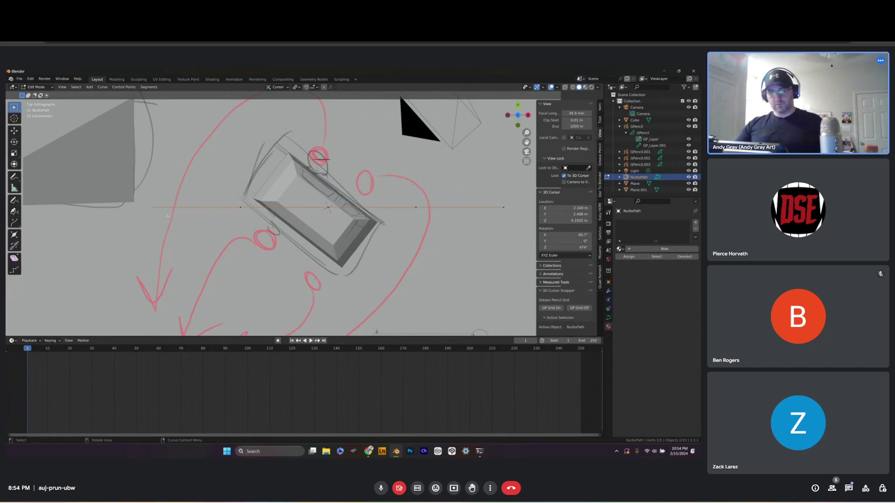
{"action": "key", "text": "g"}
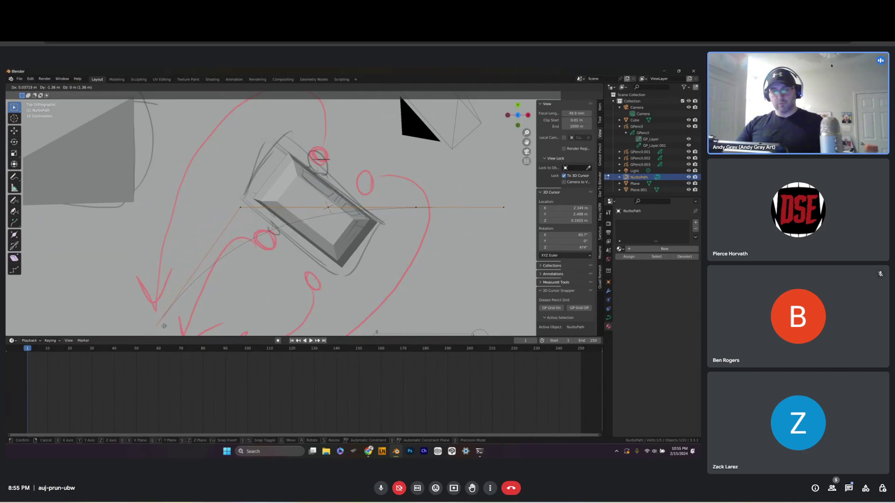
{"action": "left_click", "coordinate": [164, 326]}
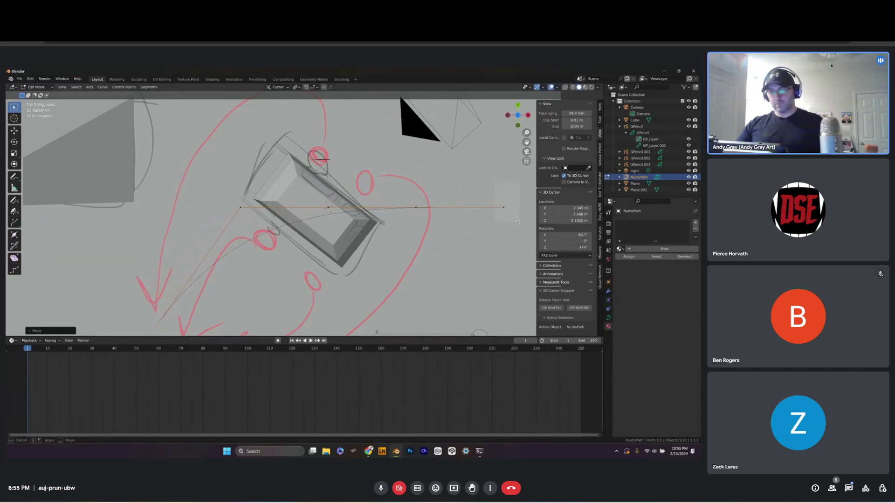
Move the path's other end point to the red start circle beside the car and its neighbouring point beyond the car's upper corner
{"action": "left_click_drag", "start_coordinate": [519, 222], "coordinate": [514, 222]}
{"action": "key", "text": "g"}
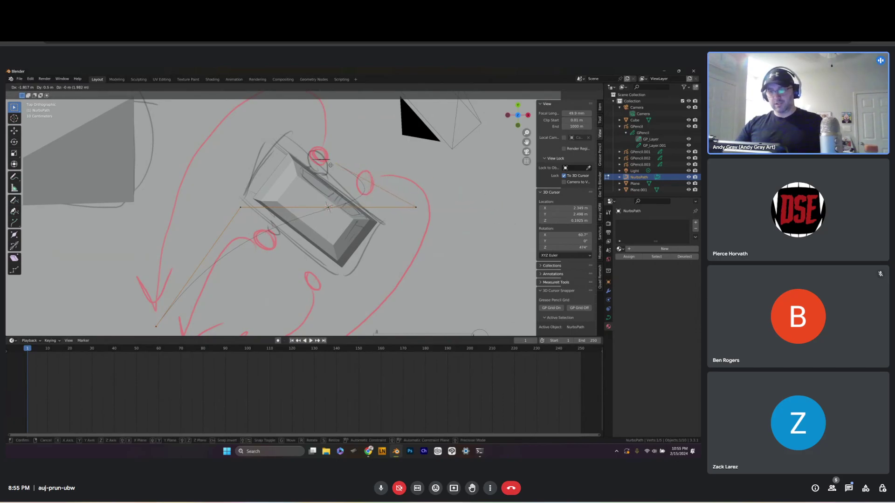
{"action": "left_click", "coordinate": [316, 161]}
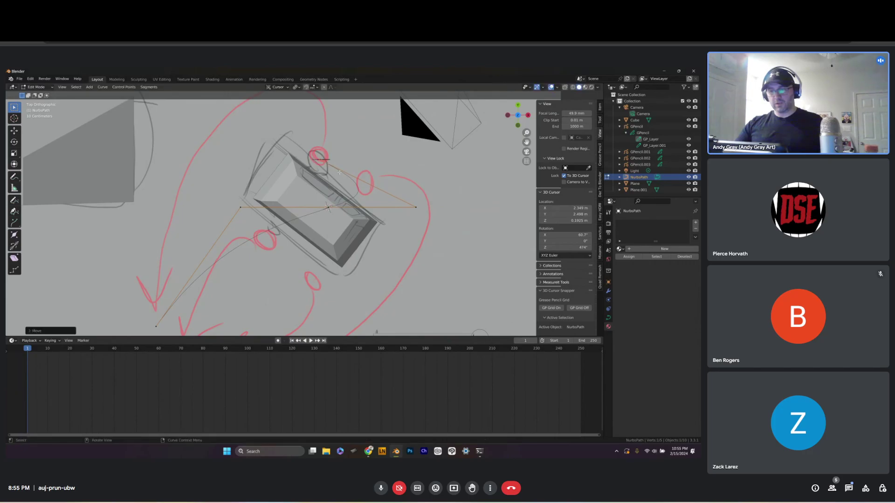
{"action": "left_click_drag", "start_coordinate": [418, 217], "coordinate": [431, 231]}
{"action": "key", "text": "g"}
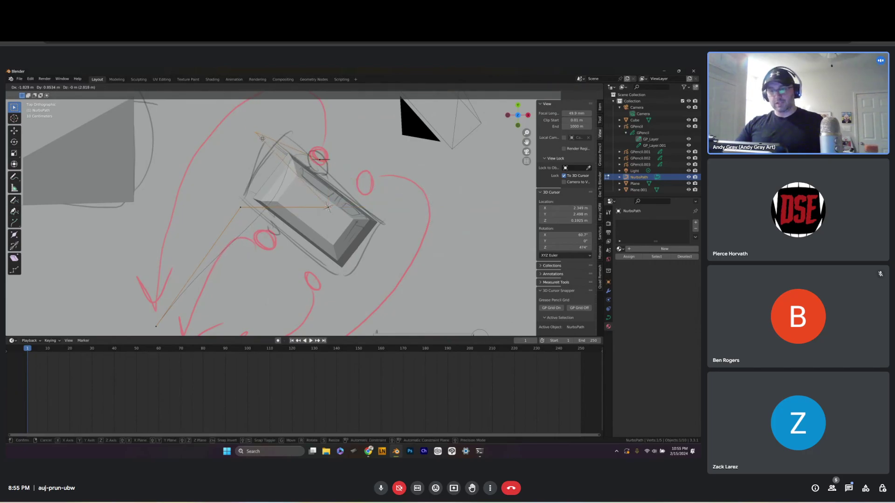
{"action": "left_click", "coordinate": [262, 139]}
Move the path's two remaining control points off the car so the curve runs alongside the outer red arrow
{"action": "key", "text": "g"}
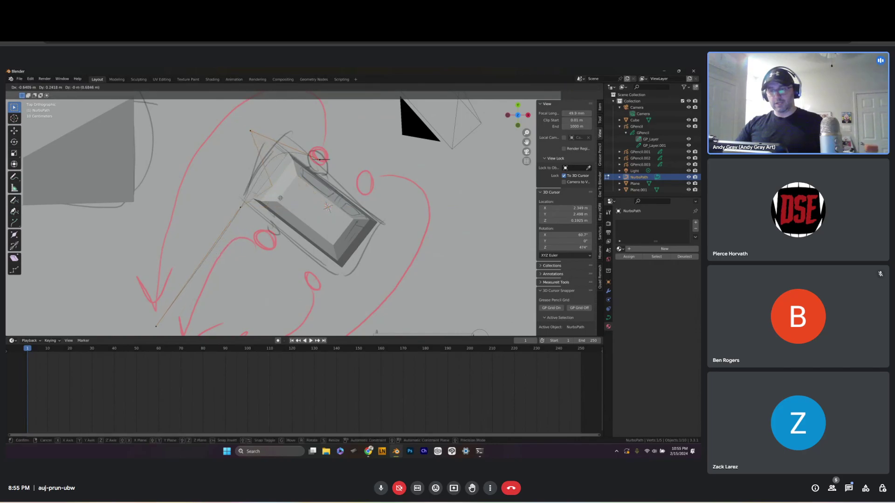
{"action": "left_click", "coordinate": [280, 199]}
{"action": "key", "text": "g"}
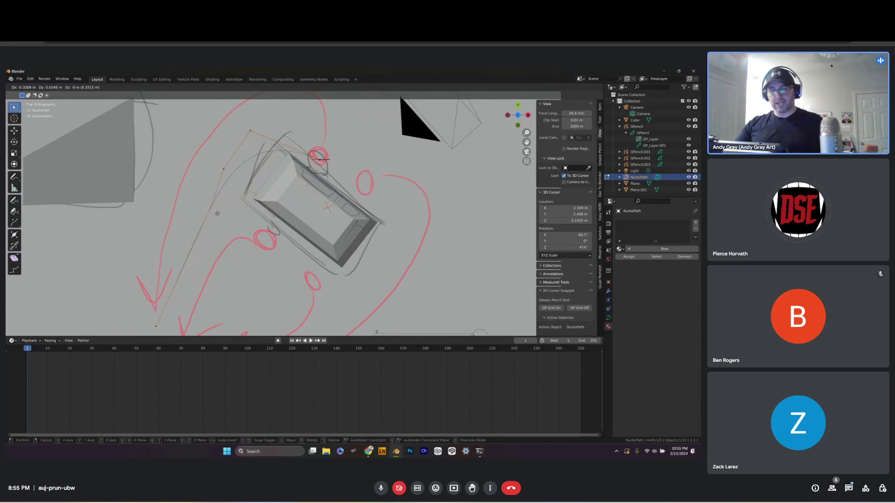
{"action": "left_click", "coordinate": [207, 209]}
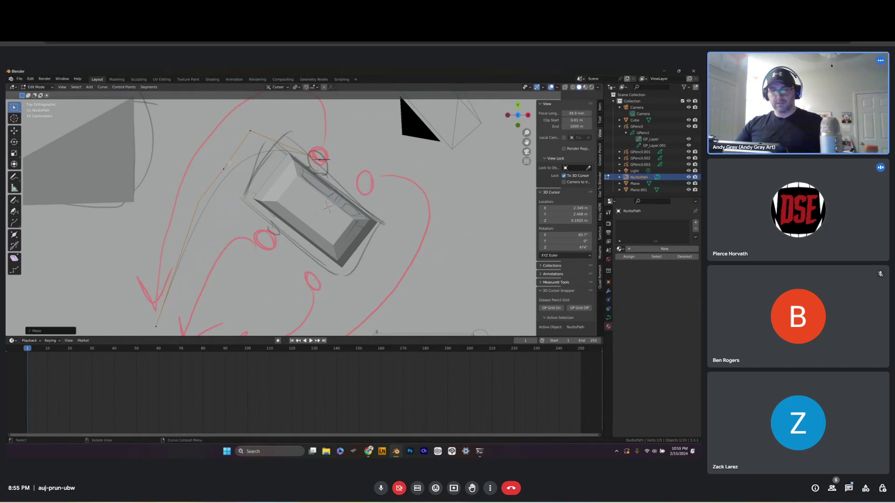
Smooth the path's bend by moving the point above the car farther up and nudging the point nearest the arrow's end
{"action": "left_click", "coordinate": [250, 131]}
{"action": "key", "text": "g"}
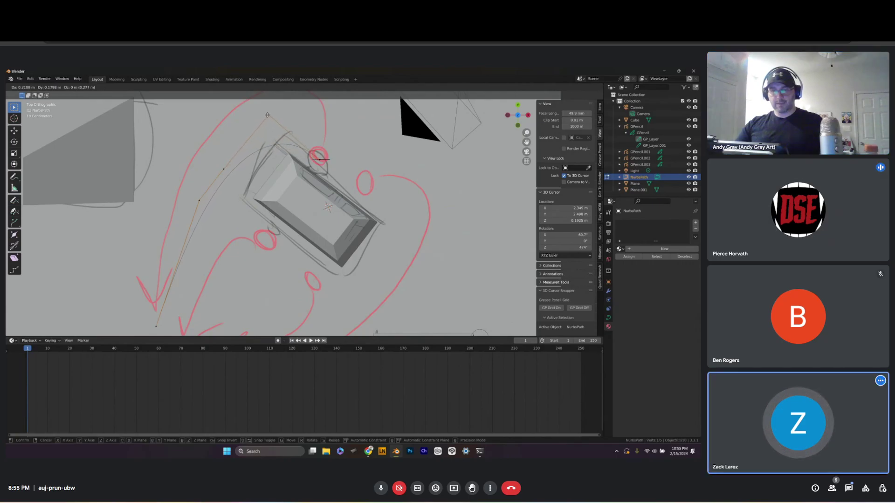
{"action": "left_click", "coordinate": [268, 117]}
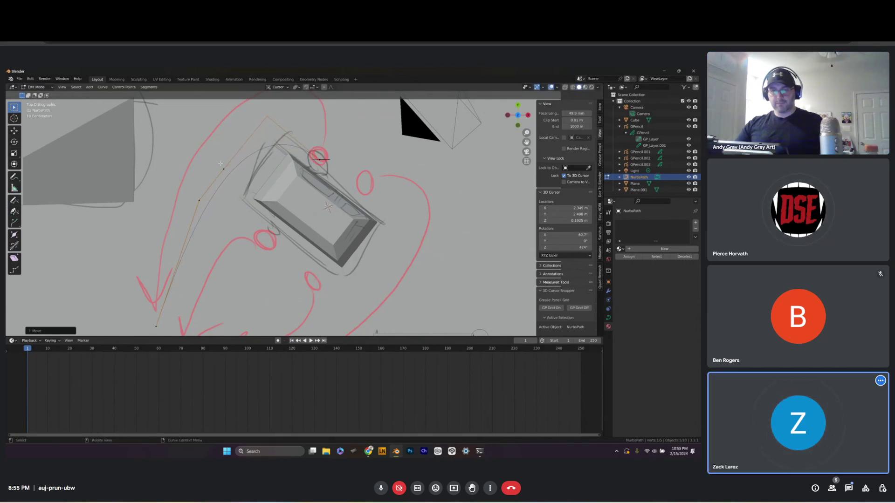
{"action": "left_click", "coordinate": [199, 200]}
{"action": "key", "text": "g"}
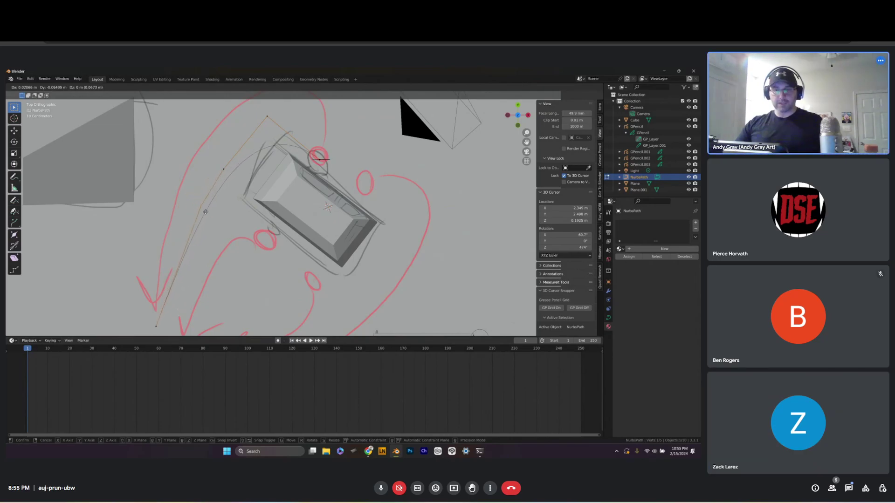
{"action": "left_click", "coordinate": [201, 199]}
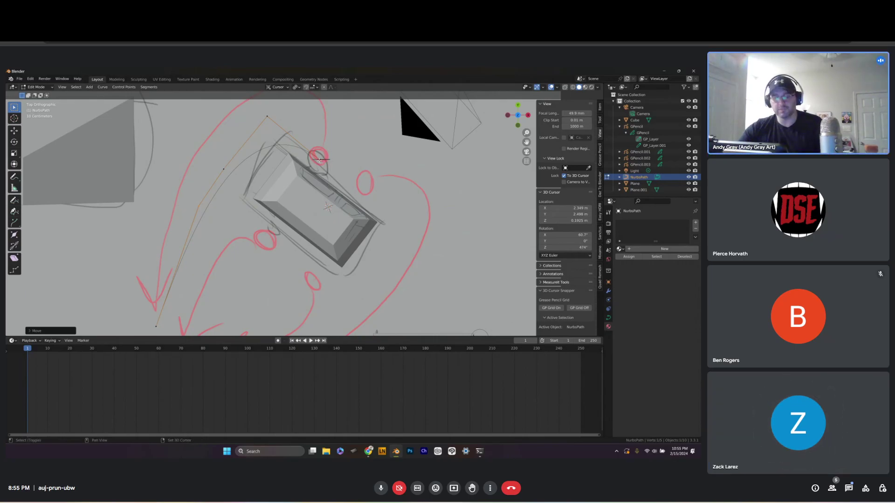
{"action": "right_click", "coordinate": [320, 159]}
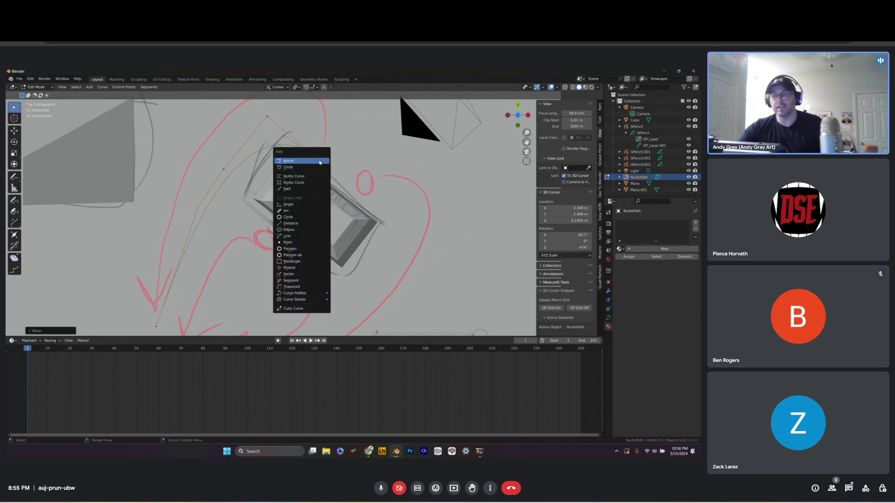
{"action": "key", "text": "Escape"}
{"action": "key", "text": "ctrl+Tab"}
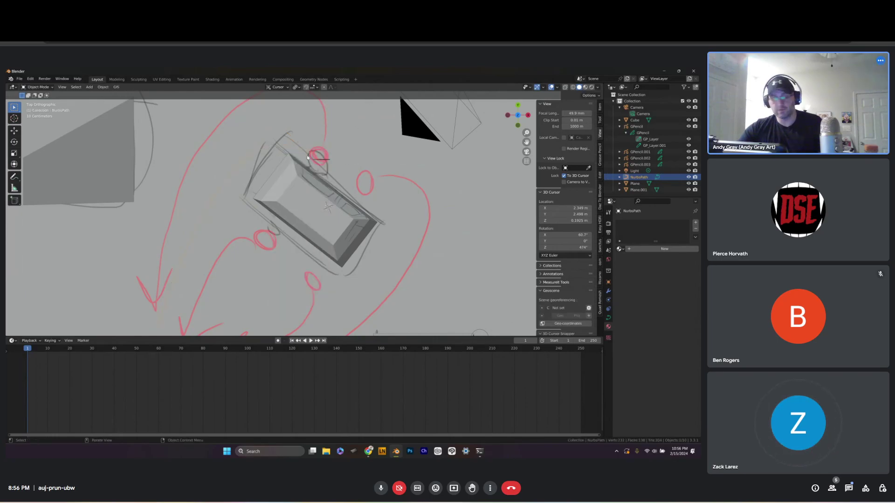
{"action": "key", "text": "shift+a"}
{"action": "key", "text": "m"}
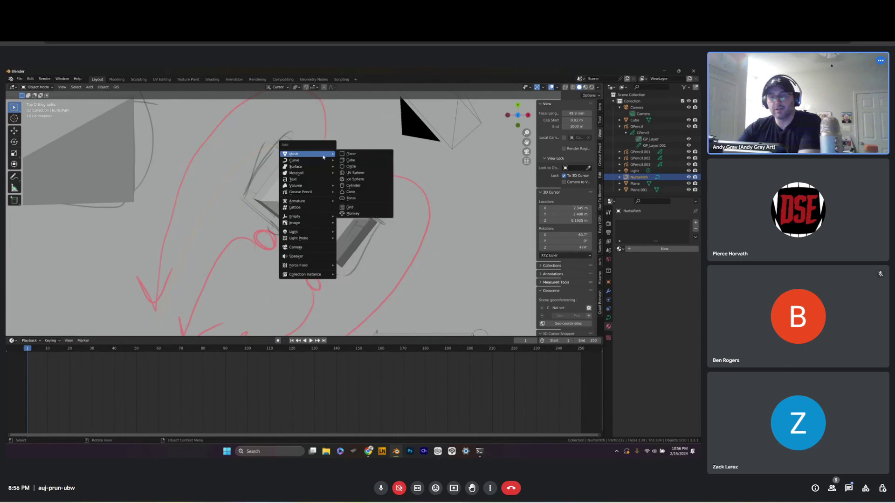
{"action": "mouse_move", "coordinate": [326, 161]}
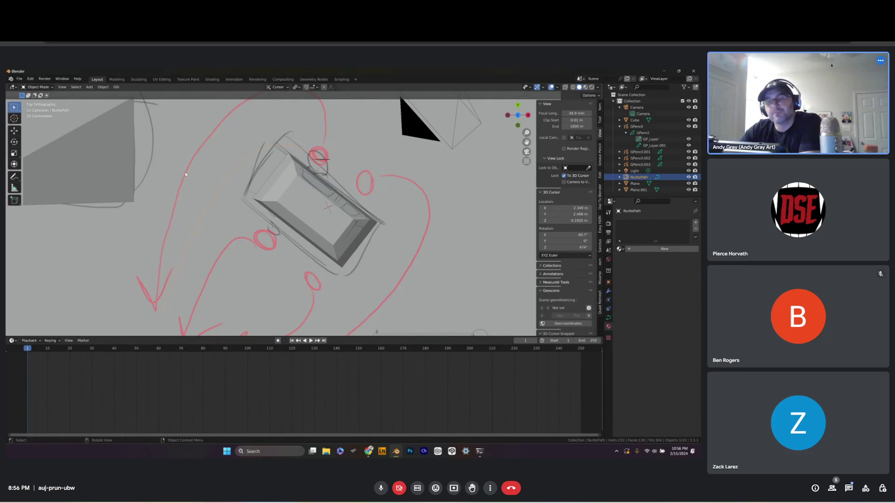
{"action": "key", "text": "ctrl+Tab"}
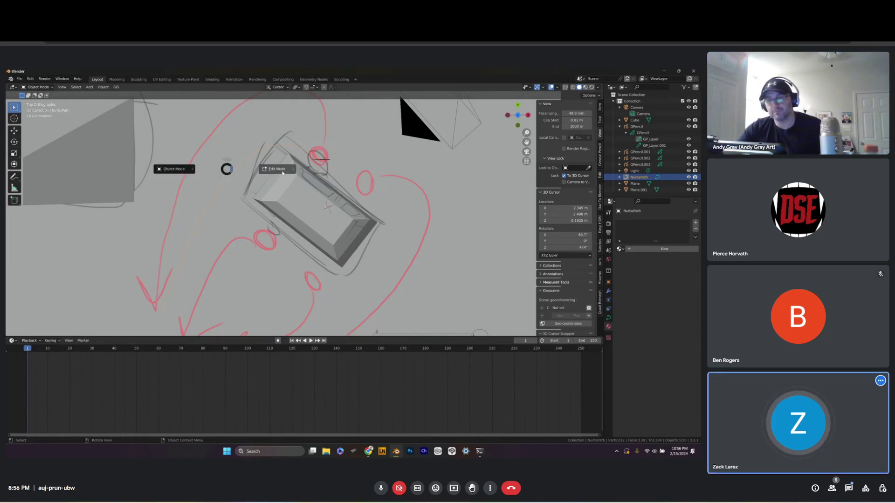
{"action": "left_click", "coordinate": [283, 172]}
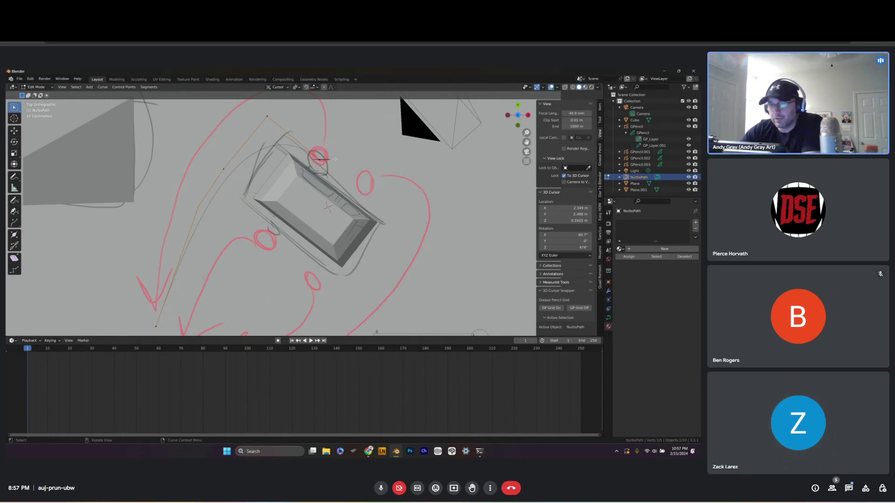
Return to Object Mode and select the green figure with the path as the active object
{"action": "middle_click_drag", "start_coordinate": [339, 158], "coordinate": [343, 144]}
{"action": "key", "text": "ctrl+Tab"}
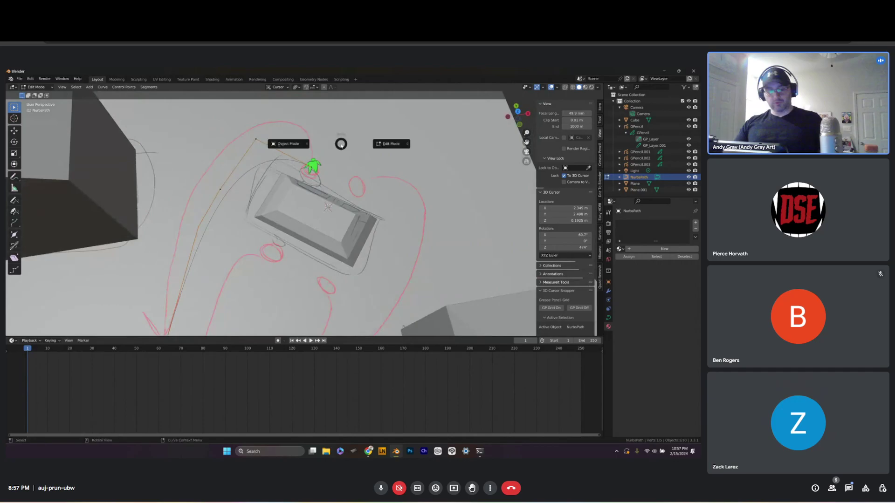
{"action": "left_click", "coordinate": [282, 143]}
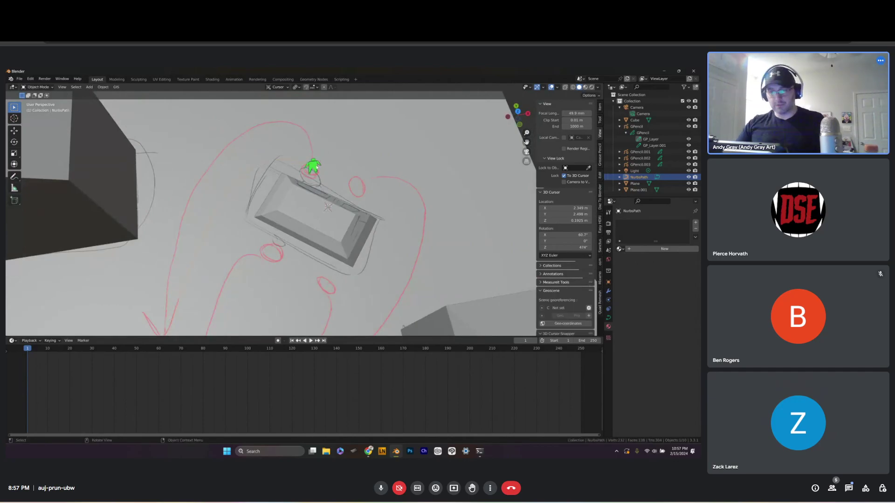
{"action": "left_click", "coordinate": [312, 169]}
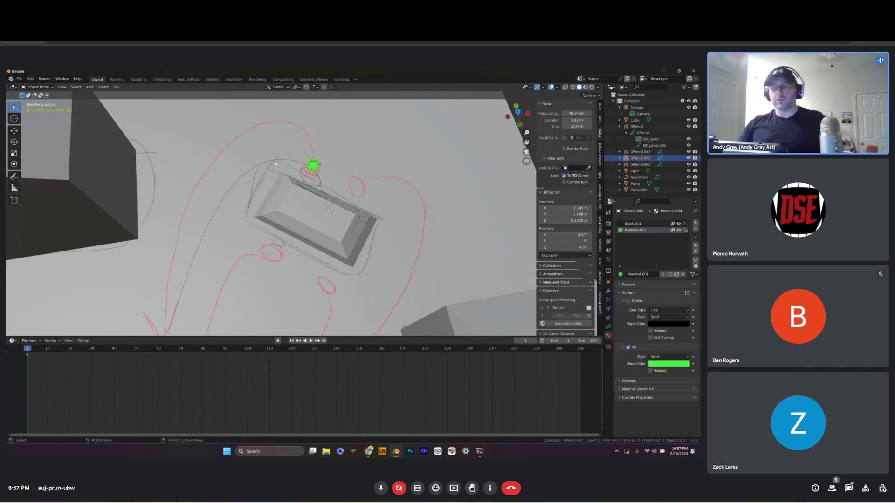
{"action": "left_click", "coordinate": [296, 162], "text": "shift"}
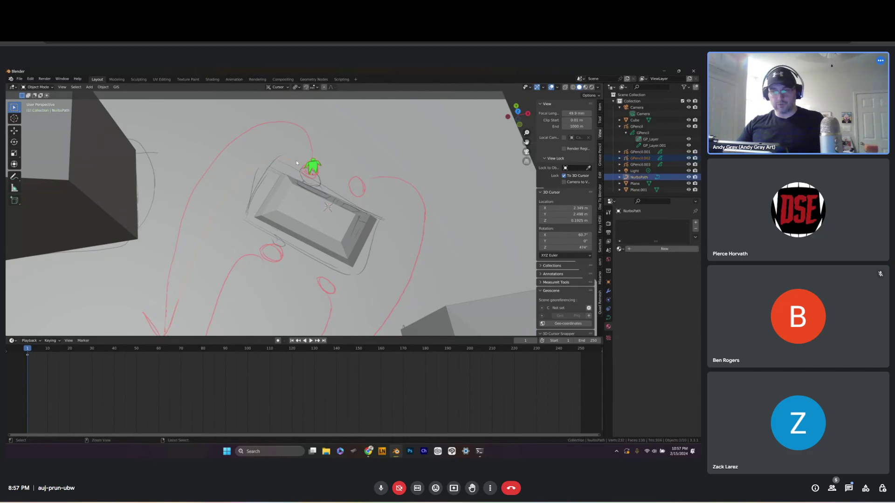
{"action": "left_click", "coordinate": [293, 163], "text": "ctrl"}
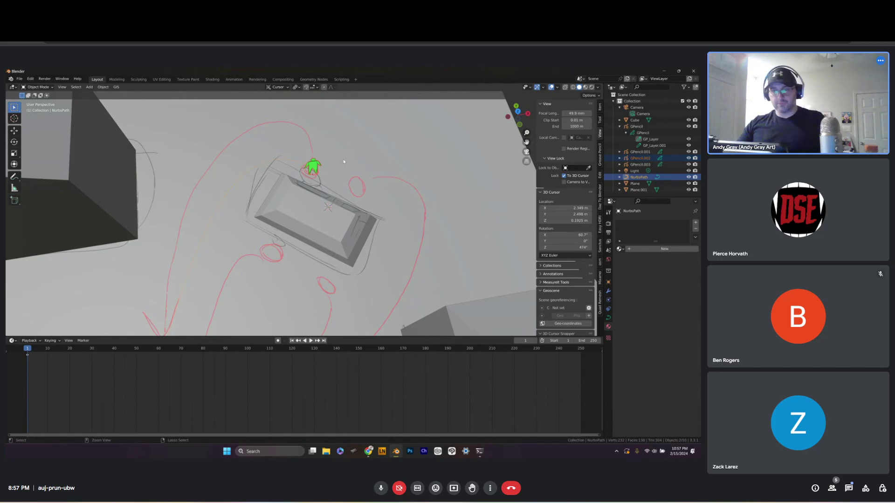
{"action": "left_click", "coordinate": [295, 162], "text": "shift"}
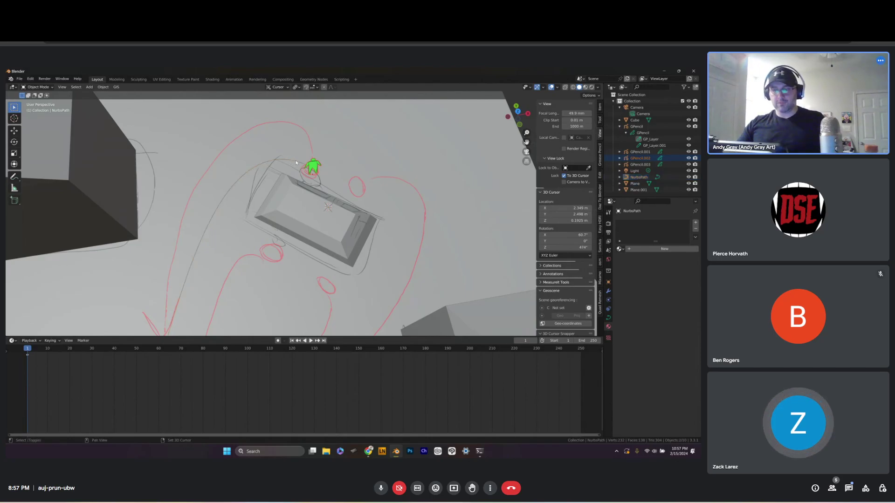
{"action": "left_click", "coordinate": [295, 162], "text": "shift"}
{"action": "middle_click_drag", "start_coordinate": [296, 162], "coordinate": [322, 158]}
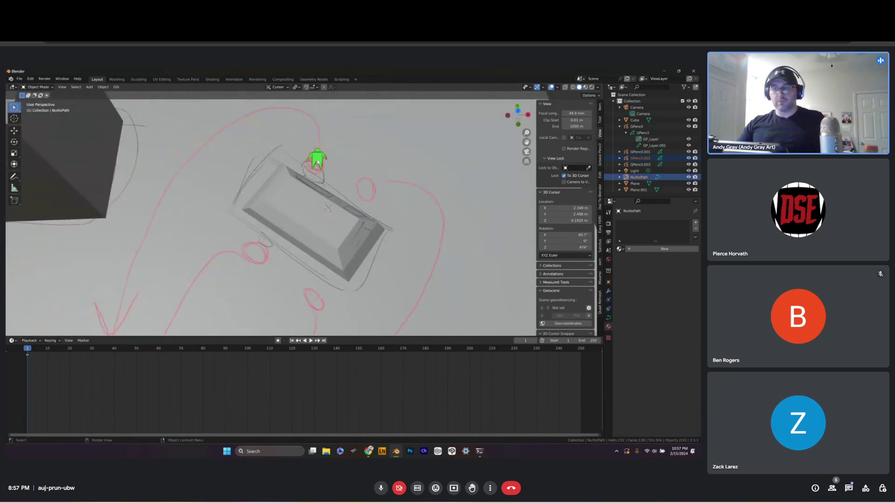
Select the green figure, add NurbsPath to the selection in the scene hierarchy, and parent the figure to it with the Object option
{"action": "left_click", "coordinate": [321, 159]}
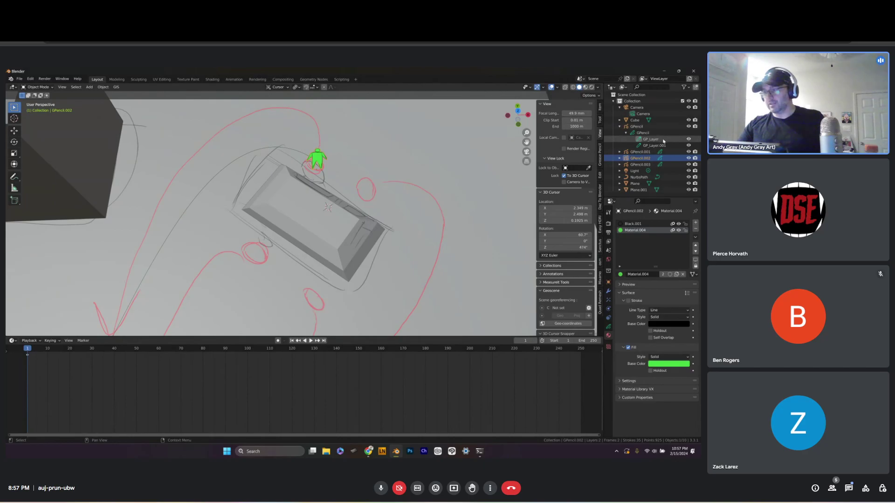
{"action": "left_click", "coordinate": [619, 177]}
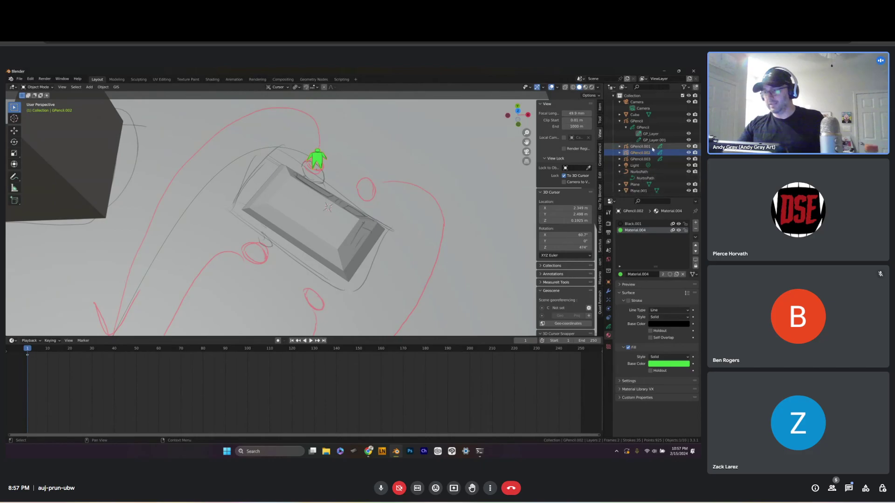
{"action": "left_click", "coordinate": [657, 173]}
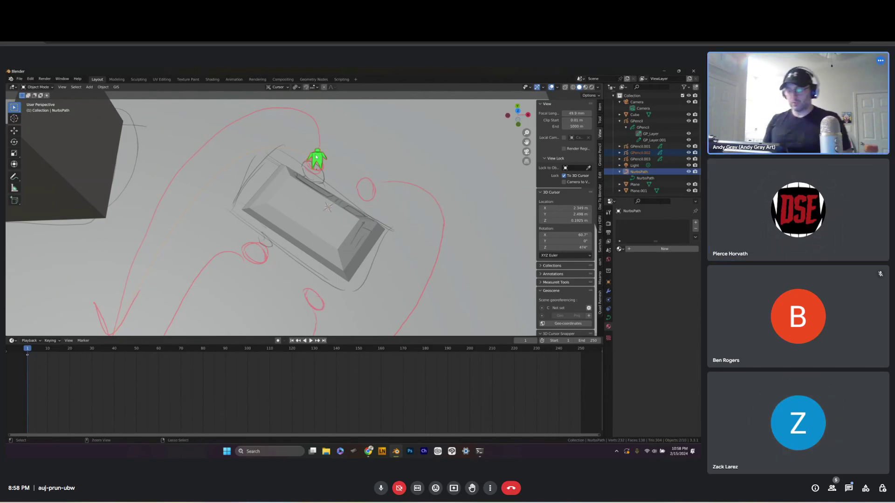
{"action": "key", "text": "ctrl+p"}
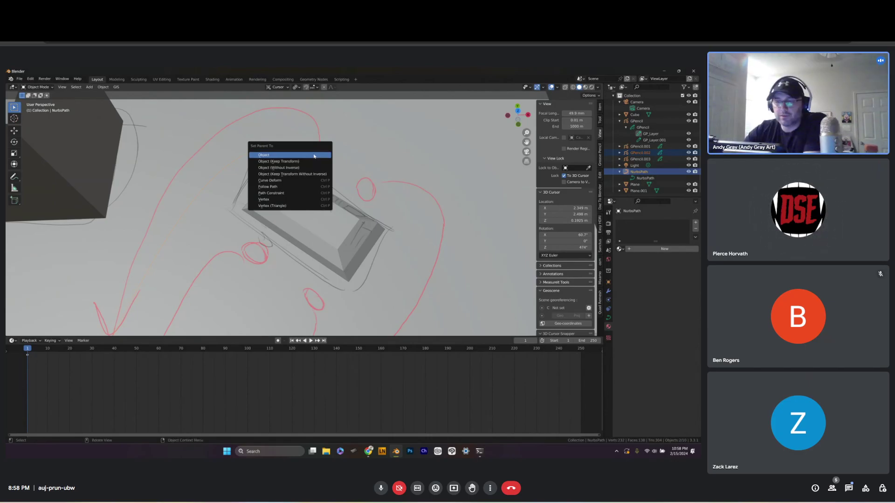
{"action": "left_click", "coordinate": [315, 156]}
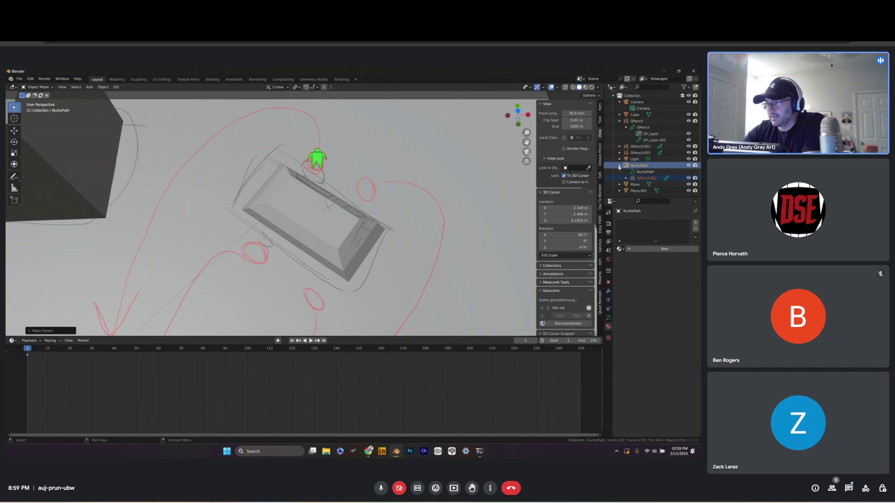
{"action": "left_click", "coordinate": [620, 166]}
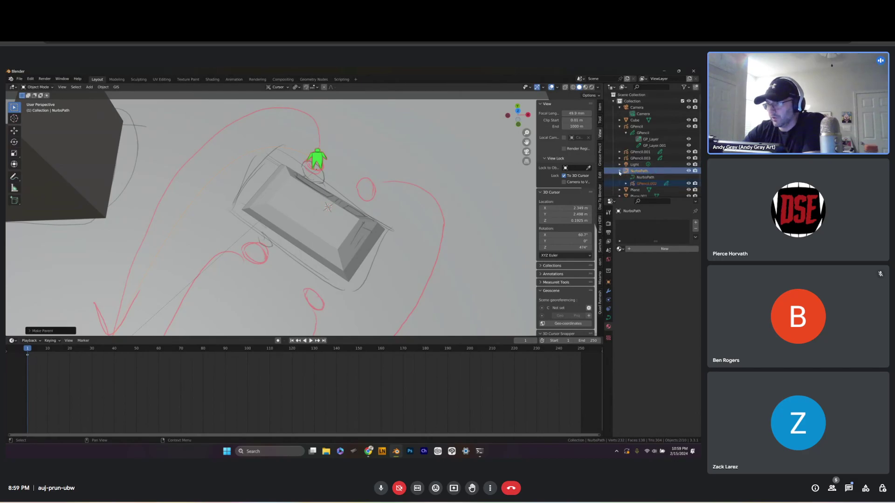
Select only NurbsPath in the scene hierarchy and expand the Path Animation settings in its curve data properties
{"action": "left_click", "coordinate": [620, 171]}
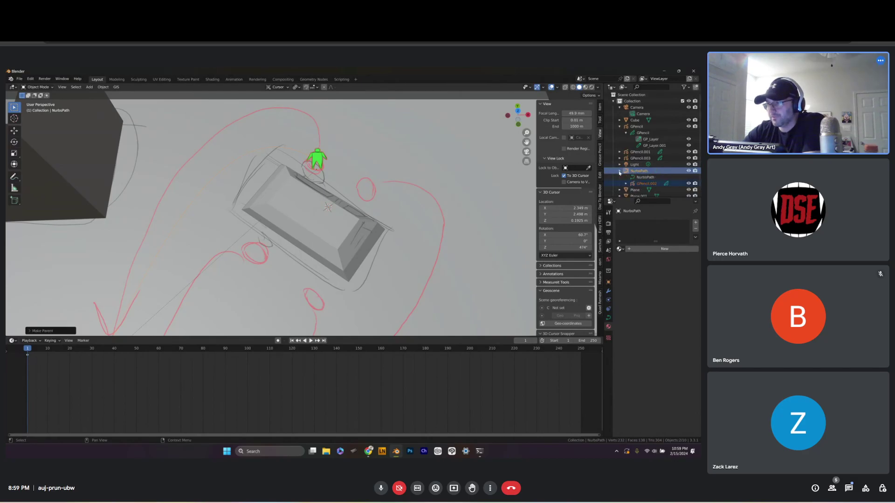
{"action": "left_click", "coordinate": [644, 174]}
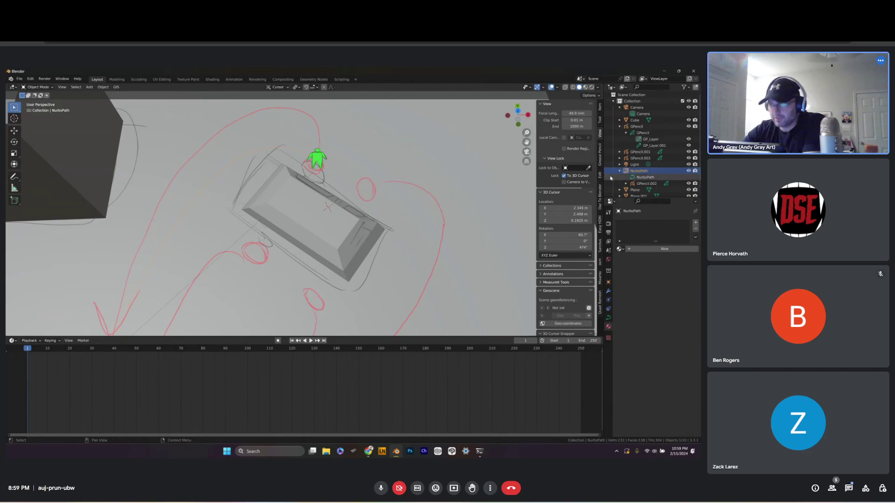
{"action": "left_click", "coordinate": [637, 170]}
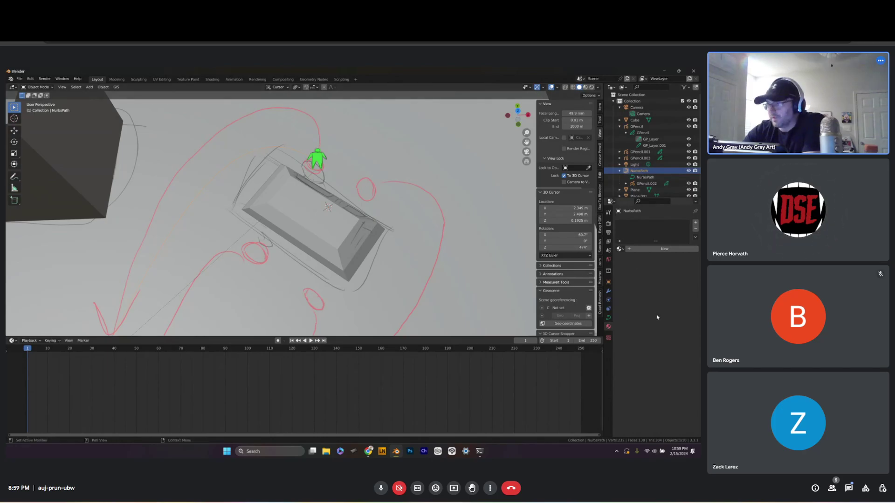
{"action": "left_click", "coordinate": [608, 318]}
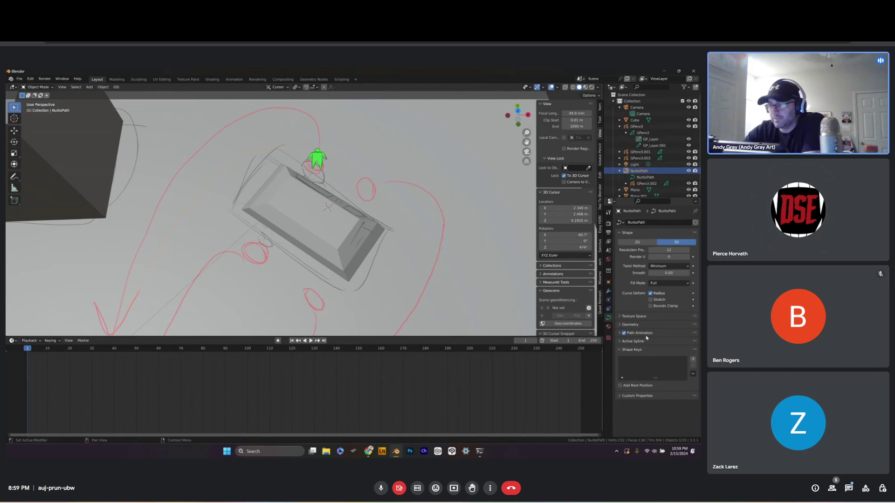
{"action": "left_click", "coordinate": [619, 334]}
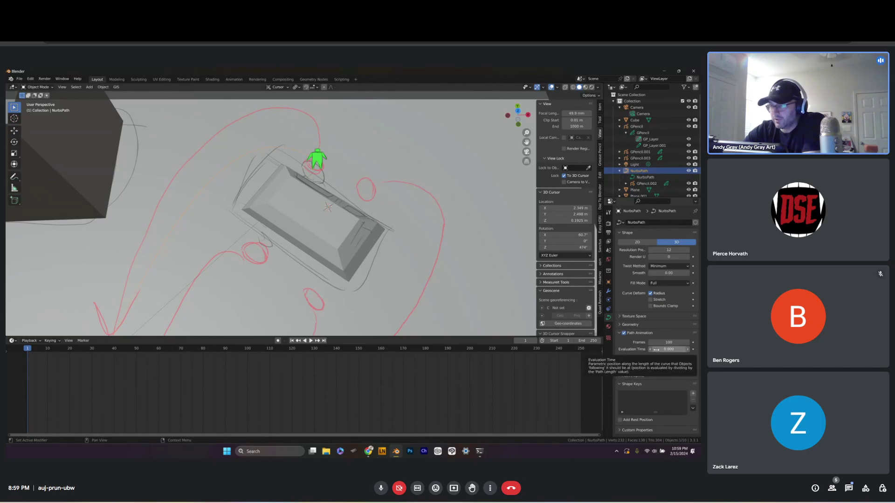
Scrub the path's Evaluation Time back and forth to test the green figure's movement, leaving it at 1.500
{"action": "left_click_drag", "start_coordinate": [656, 350], "coordinate": [35, 261]}
{"action": "left_click_drag", "start_coordinate": [694, 294], "coordinate": [677, 309]}
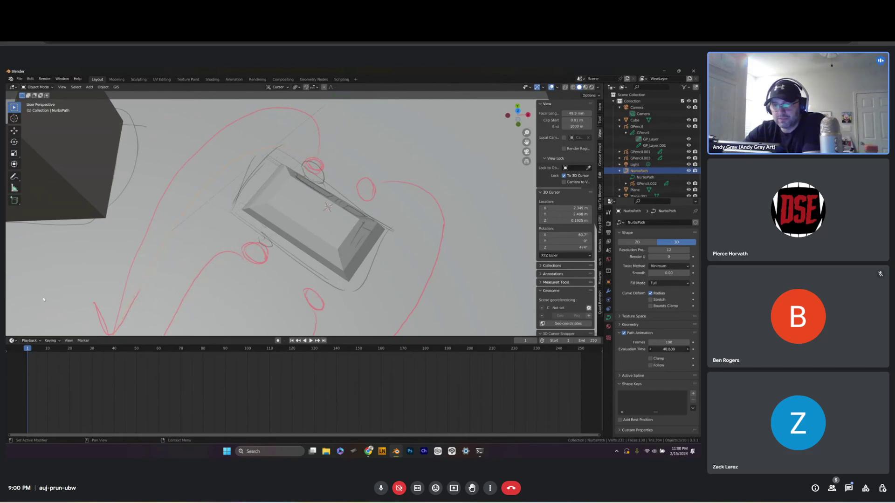
{"action": "left_click_drag", "start_coordinate": [158, 310], "coordinate": [132, 308]}
{"action": "left_click_drag", "start_coordinate": [19, 368], "coordinate": [110, 220]}
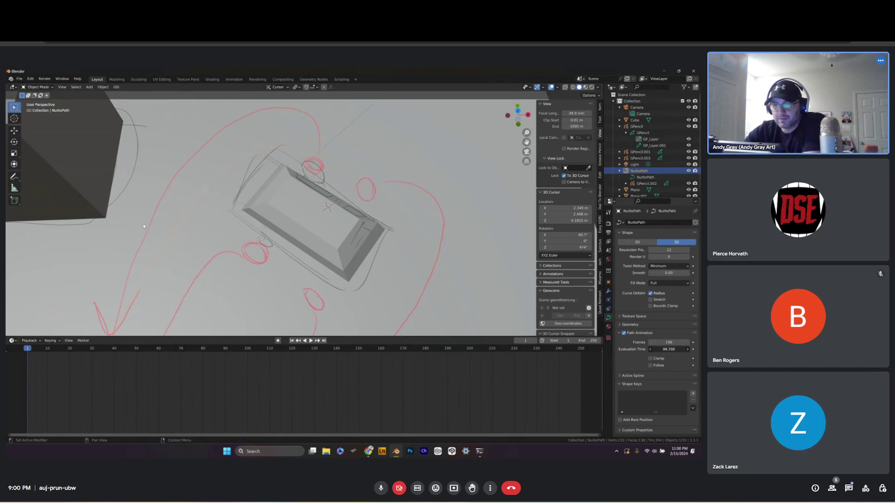
{"action": "left_click_drag", "start_coordinate": [32, 287], "coordinate": [667, 406]}
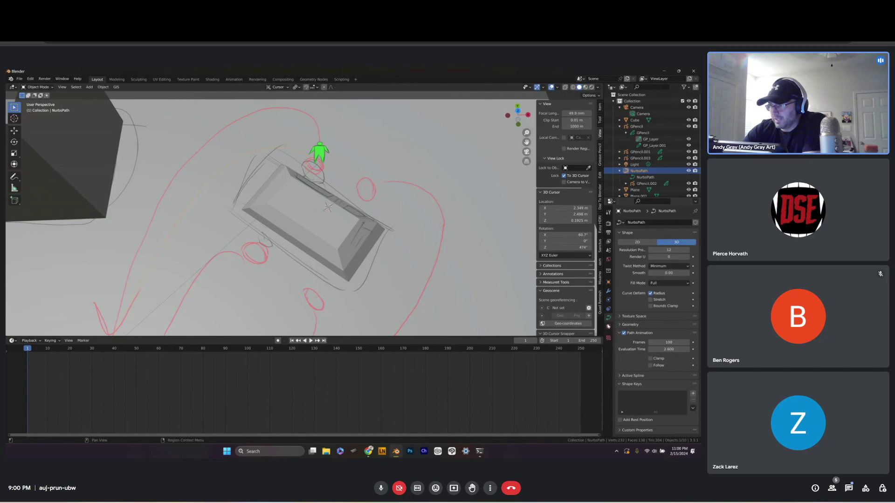
{"action": "left_click", "coordinate": [668, 333]}
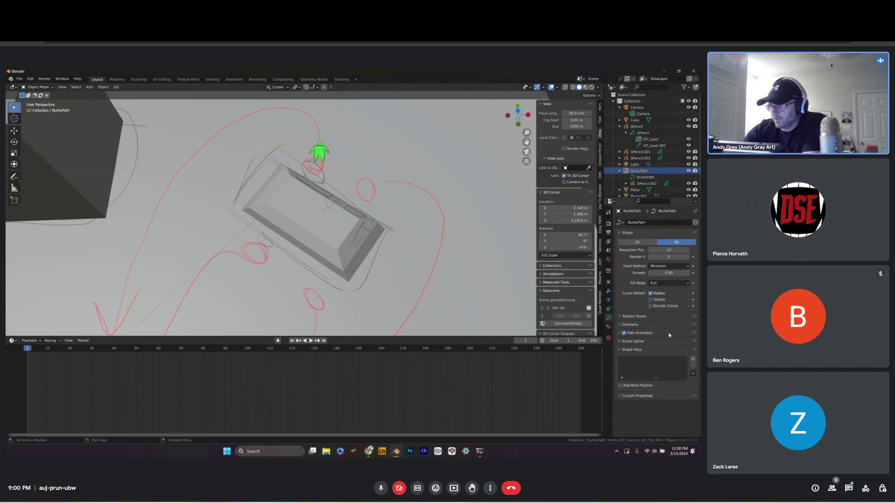
{"action": "left_click", "coordinate": [669, 334]}
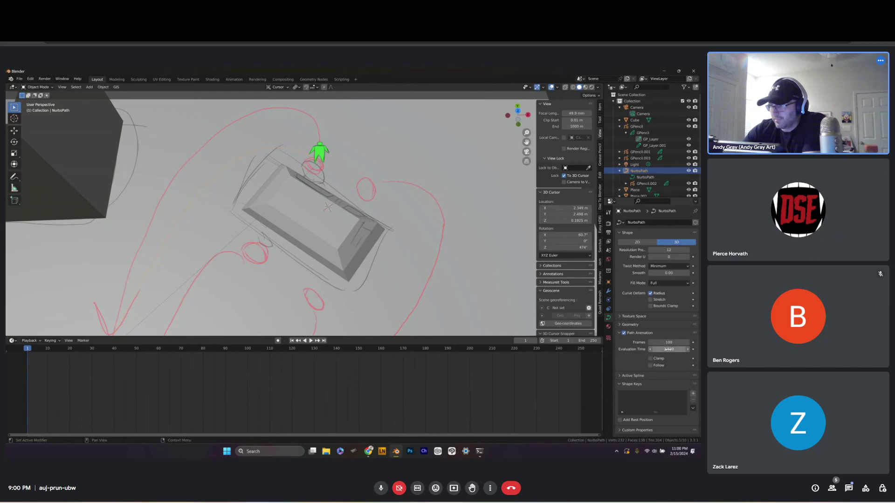
{"action": "left_click_drag", "start_coordinate": [669, 351], "coordinate": [130, 303]}
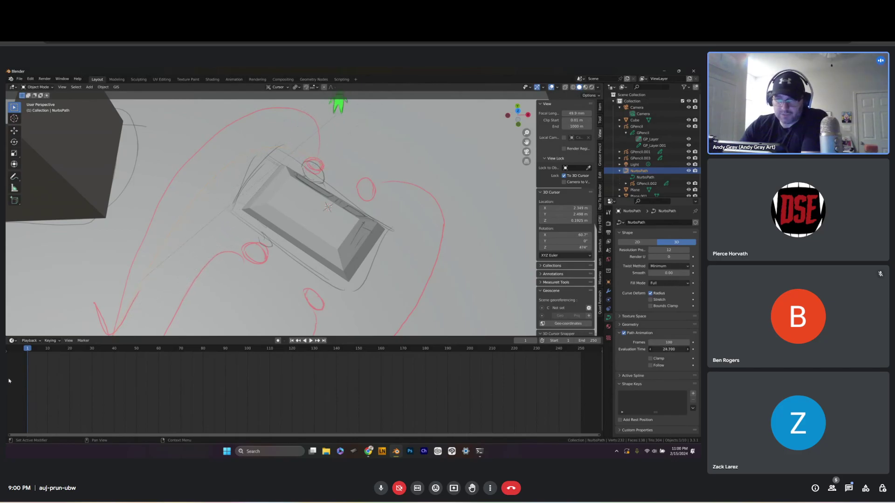
{"action": "left_click_drag", "start_coordinate": [9, 381], "coordinate": [669, 350]}
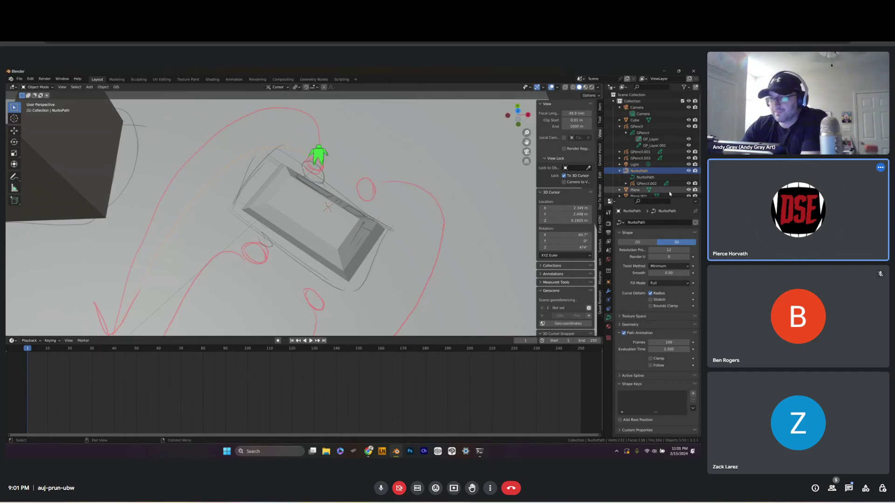
Select the green figure and lower its onion skinning opacity to 0
{"action": "left_click", "coordinate": [318, 153]}
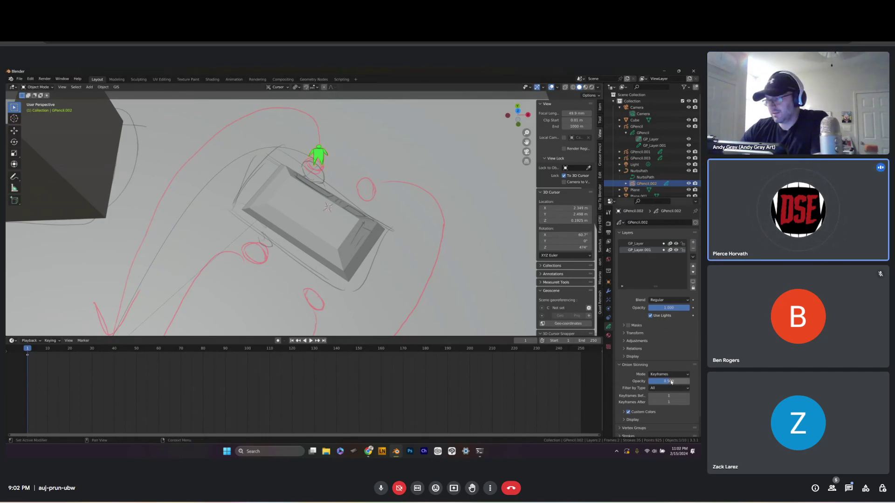
{"action": "left_click_drag", "start_coordinate": [652, 383], "coordinate": [658, 383]}
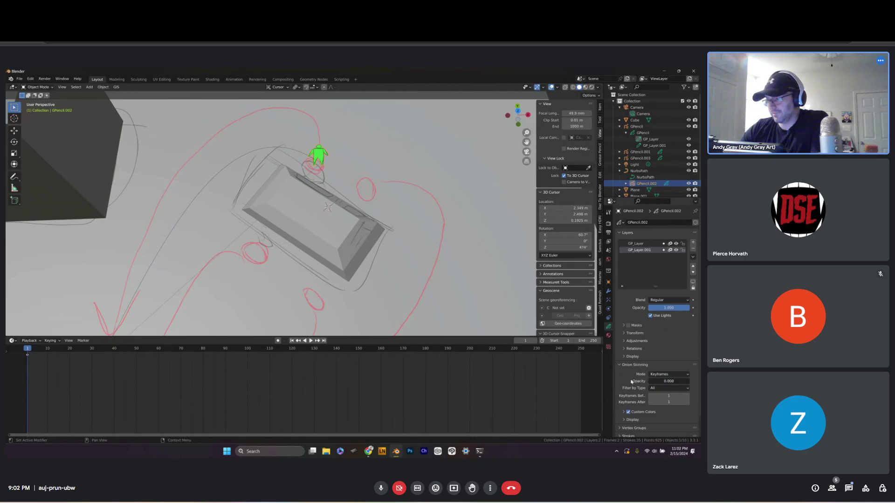
Reselect the green figure and clear its parent with the Clear Parent option
{"action": "left_click", "coordinate": [321, 154]}
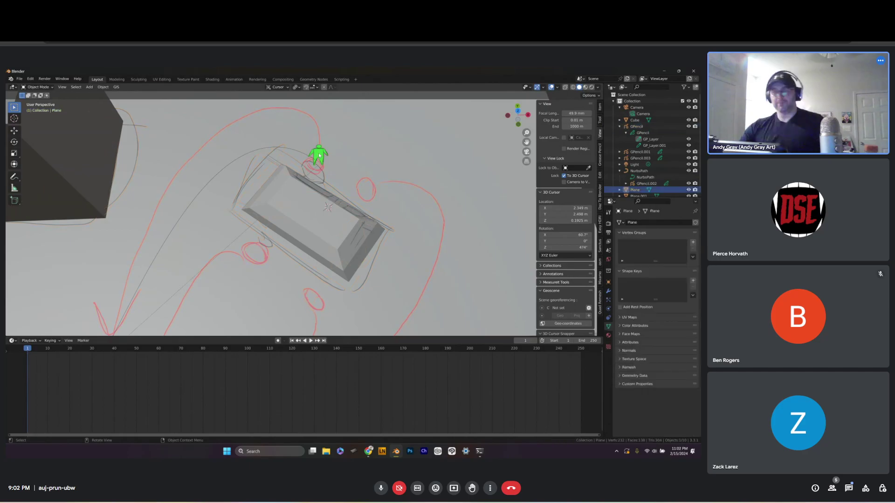
{"action": "left_click", "coordinate": [322, 153]}
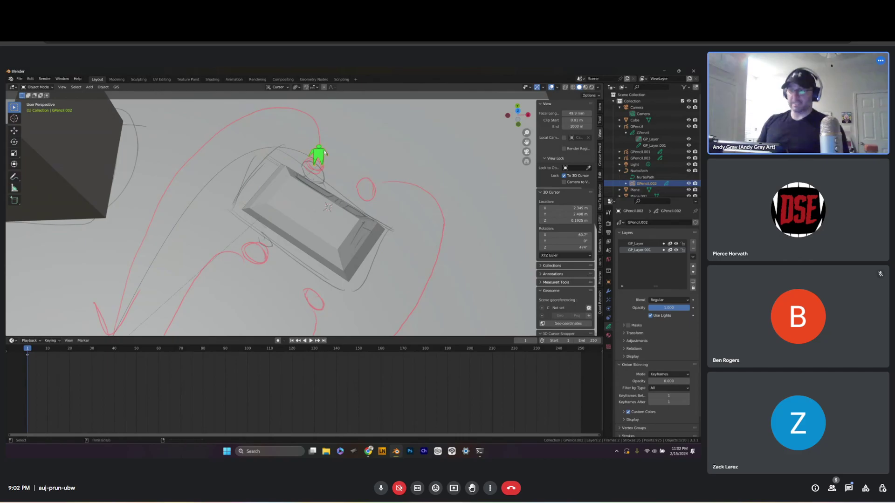
{"action": "key", "text": "alt+p"}
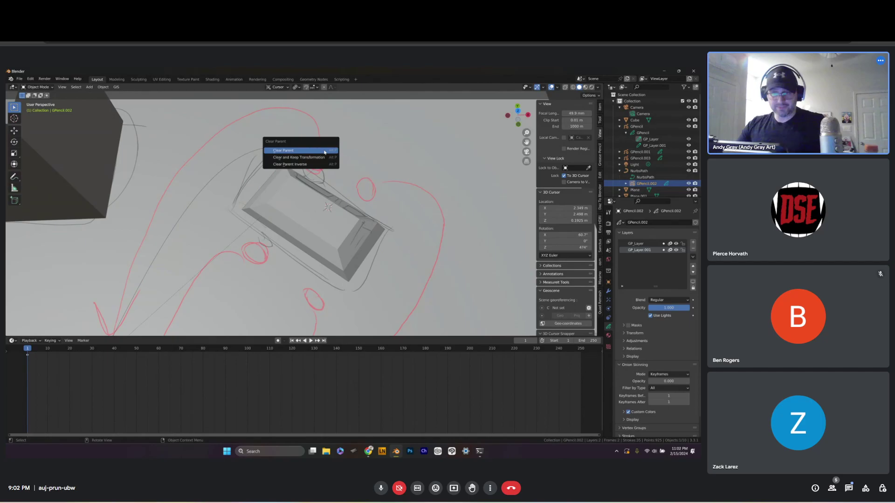
{"action": "left_click", "coordinate": [325, 151]}
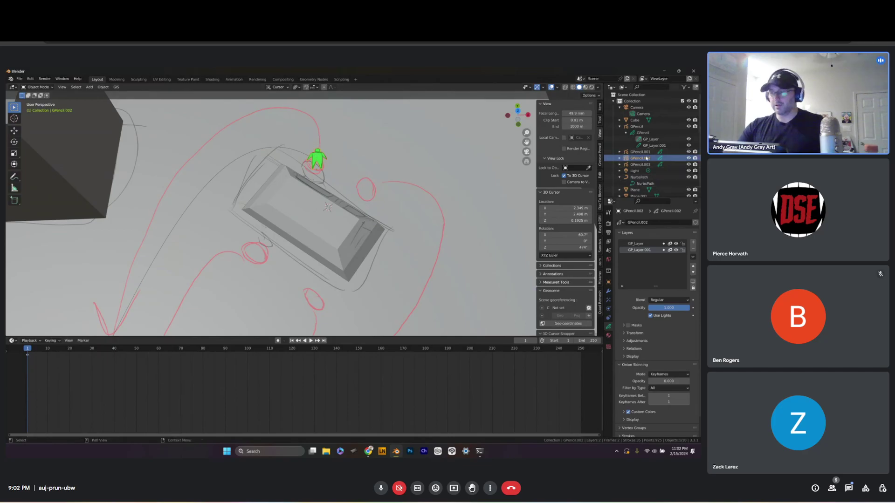
Try parenting the green figure to NurbsPath with the Object (Keep Transform) option, and undo the parenting
{"action": "scroll", "coordinate": [649, 168], "scroll_direction": "down", "scroll_amount": 1}
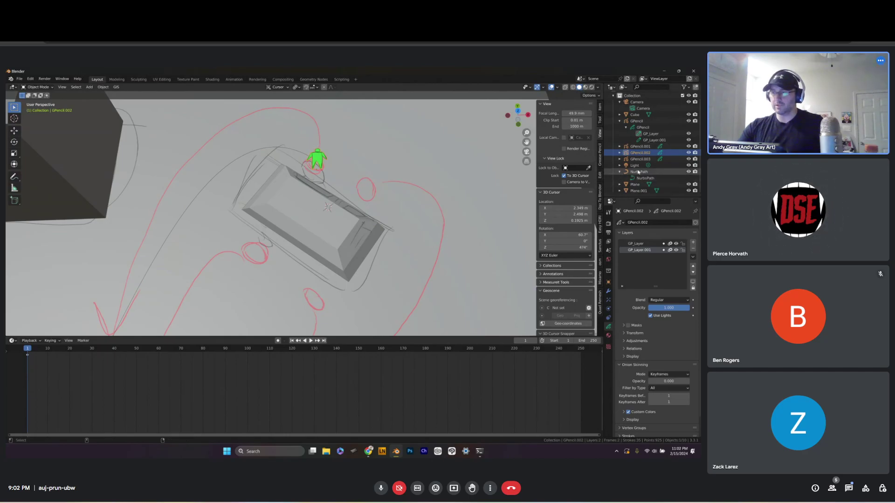
{"action": "left_click", "coordinate": [654, 172]}
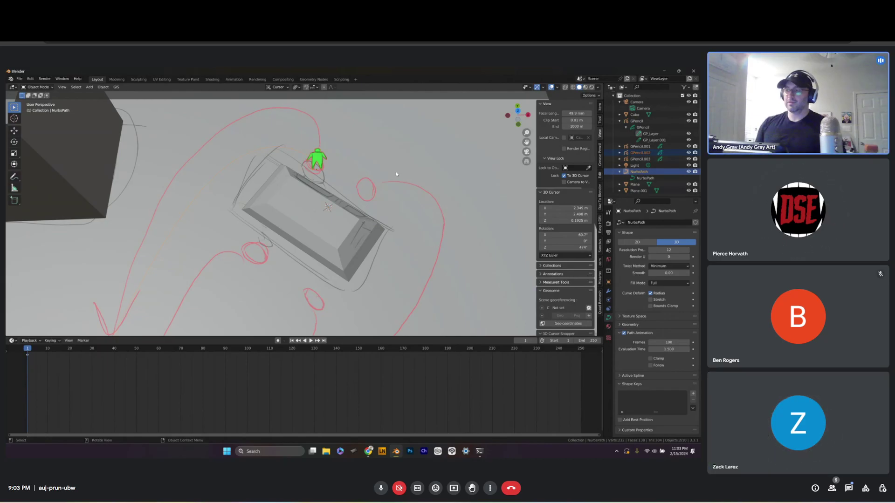
{"action": "key", "text": "ctrl"}
{"action": "key", "text": "ctrl+p"}
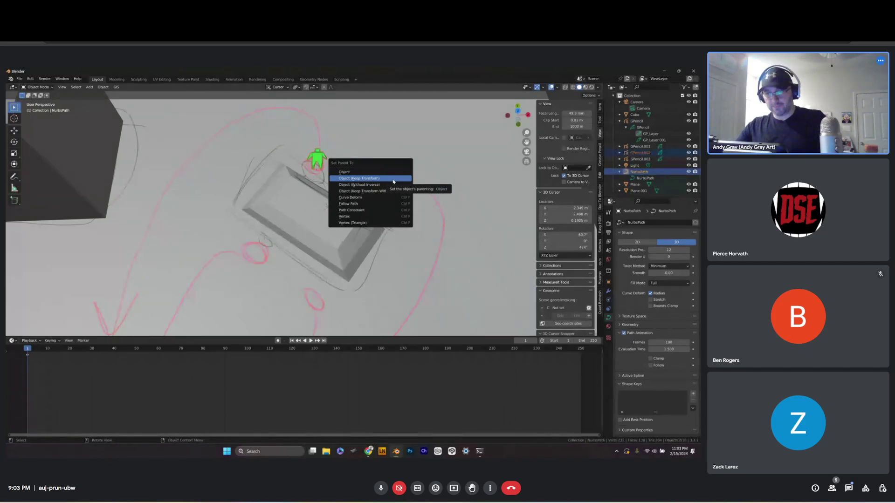
{"action": "left_click", "coordinate": [393, 179]}
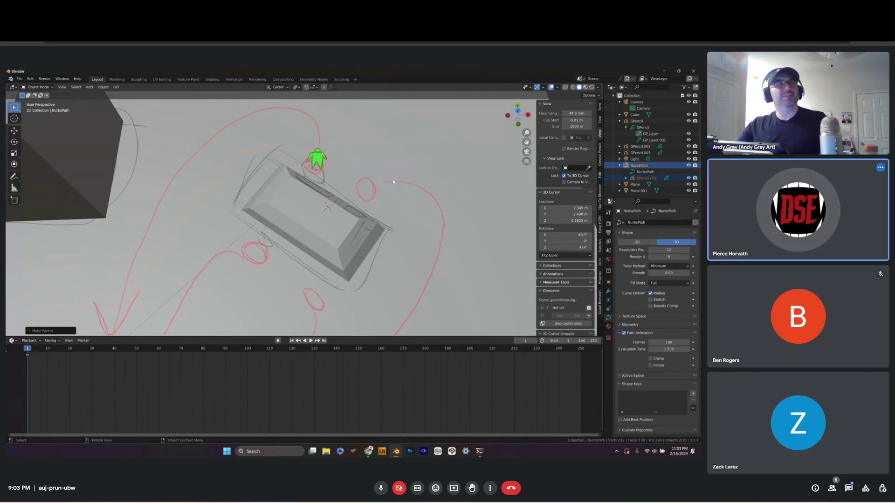
{"action": "left_click_drag", "start_coordinate": [644, 177], "coordinate": [641, 157]}
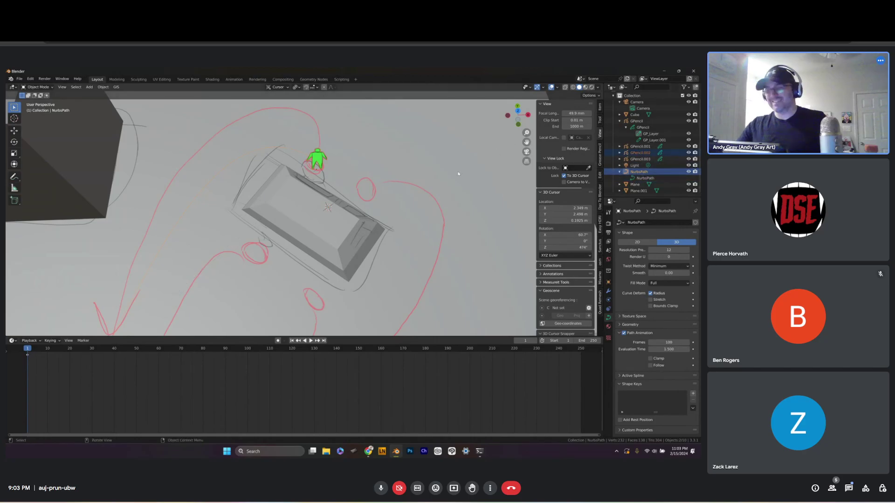
Select the green figure again without the path and apply Clear Parent to it once more
{"action": "left_click", "coordinate": [318, 161]}
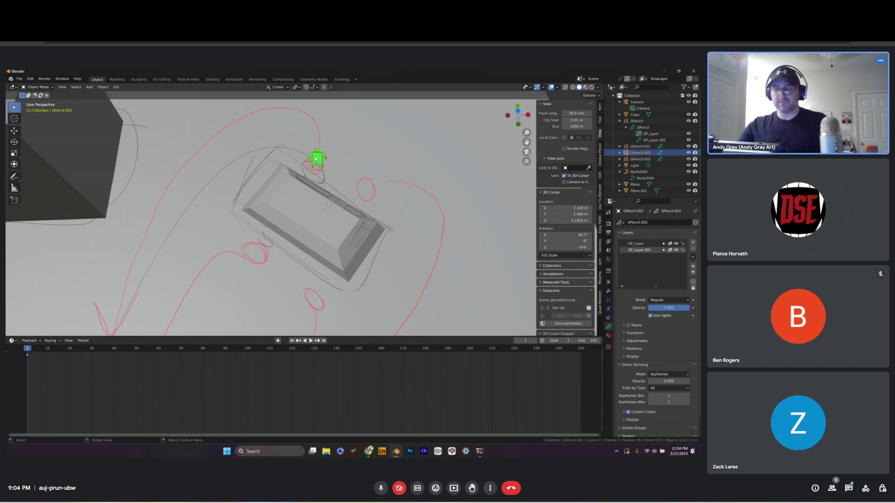
{"action": "left_click", "coordinate": [649, 172]}
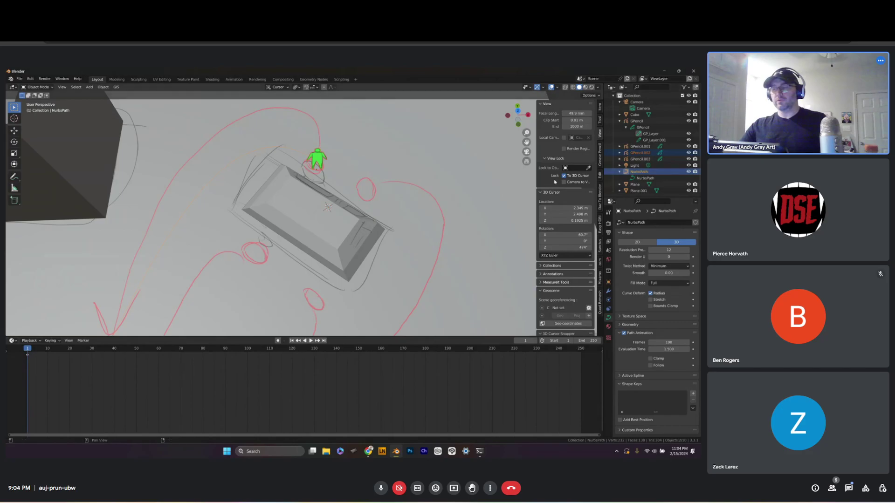
{"action": "left_click", "coordinate": [316, 154]}
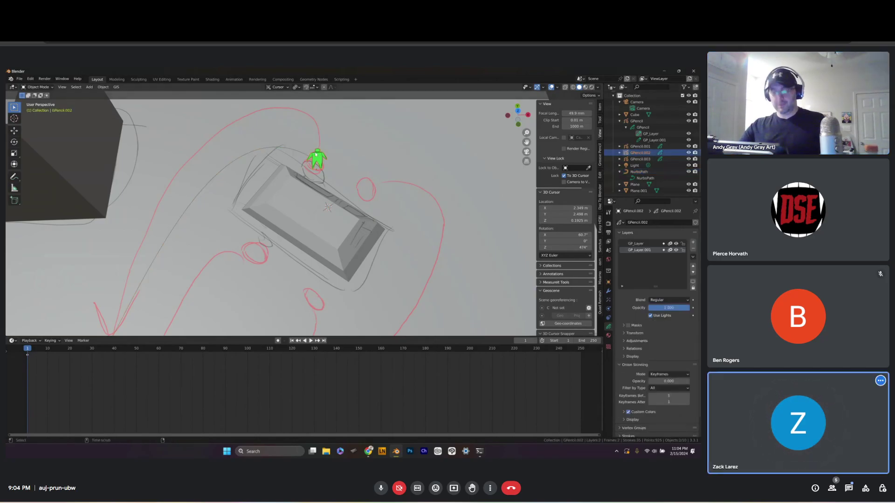
{"action": "key", "text": "alt+p"}
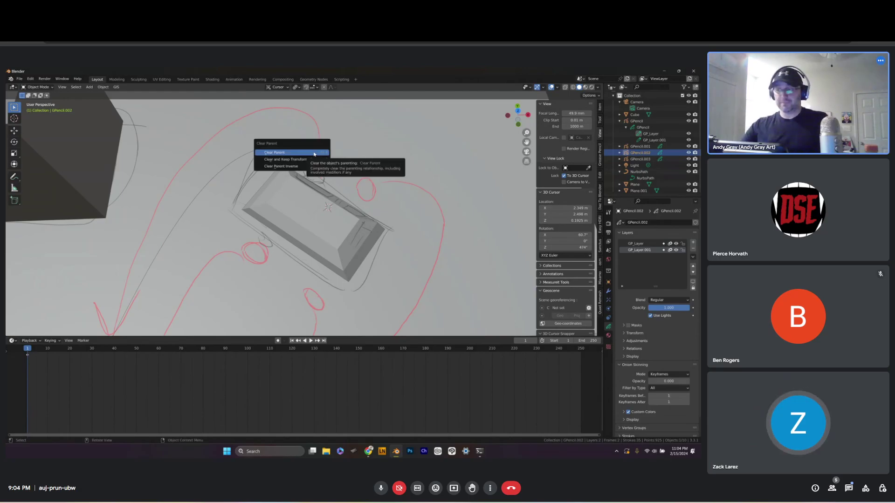
{"action": "left_click", "coordinate": [314, 153]}
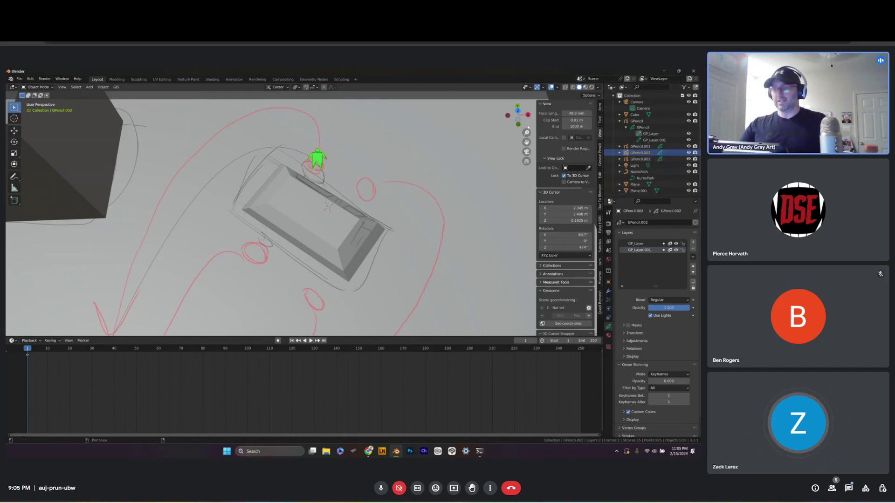
Add NurbsPath to the selection as the active object and parent the green figure to it with Object (Keep Transform)
{"action": "left_click", "coordinate": [659, 173]}
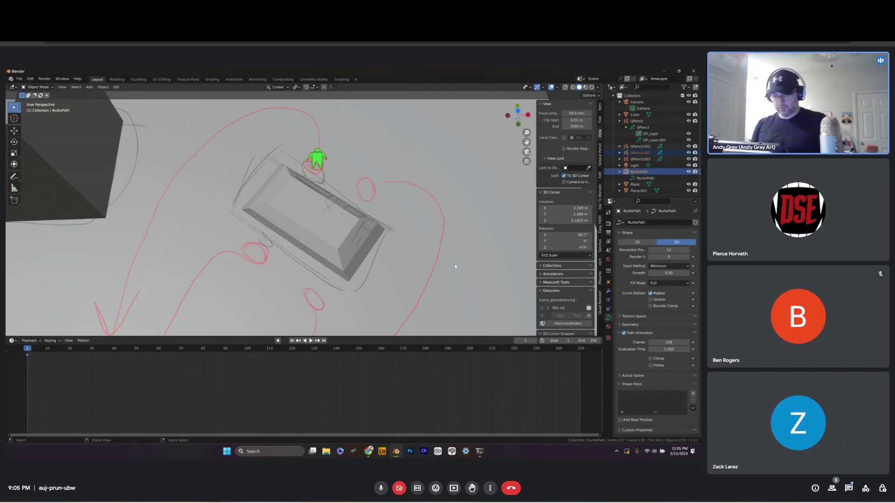
{"action": "key", "text": "ctrl+p"}
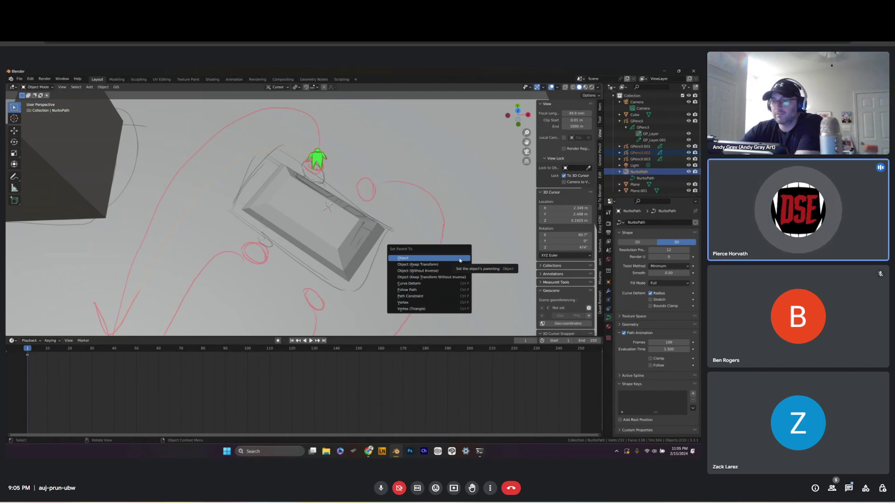
{"action": "left_click", "coordinate": [426, 264]}
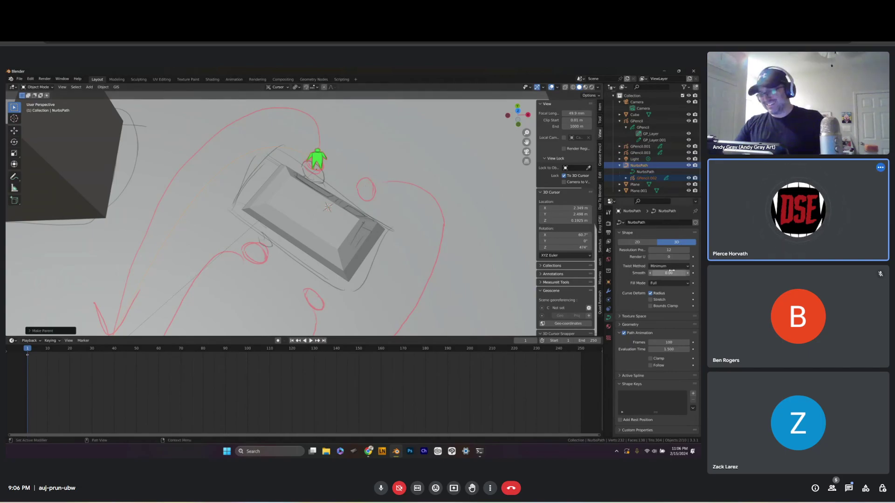
Select only NurbsPath, scrub its Evaluation Time to test the figure's motion along the curve, and undo the last change
{"action": "left_click", "coordinate": [647, 167]}
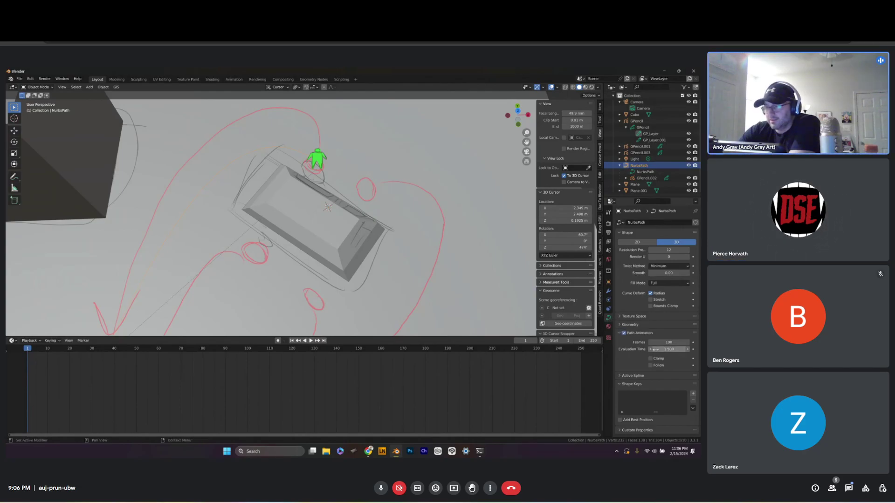
{"action": "mouse_move", "coordinate": [653, 349]}
{"action": "left_mouse_down"}
{"action": "mouse_move", "coordinate": [685, 351]}
{"action": "mouse_move", "coordinate": [650, 351]}
{"action": "left_mouse_up"}
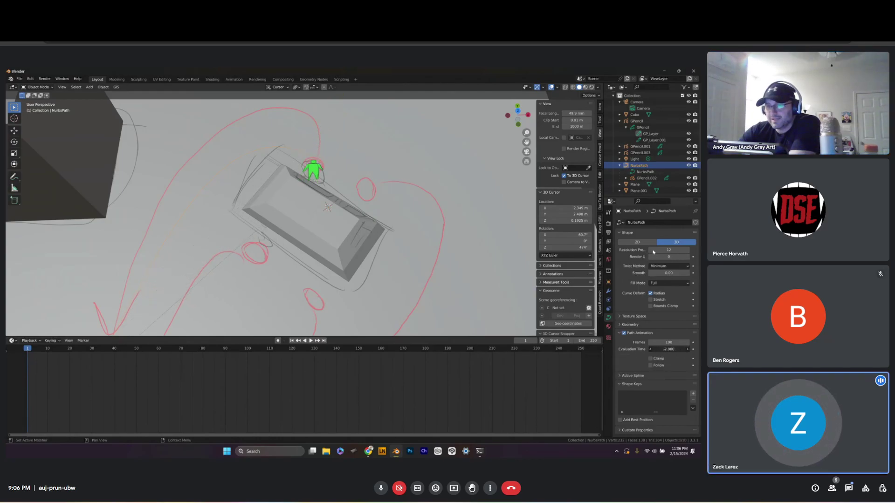
{"action": "left_click_drag", "start_coordinate": [653, 252], "coordinate": [666, 255]}
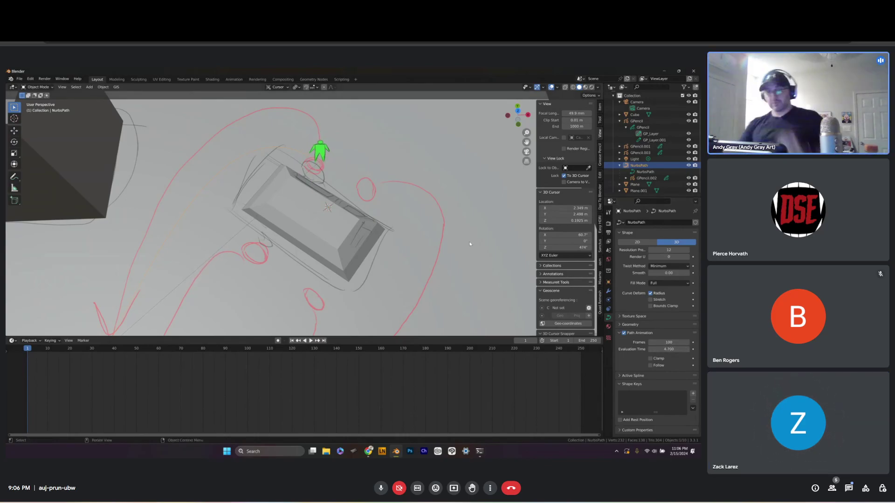
{"action": "key", "text": "ctrl+z"}
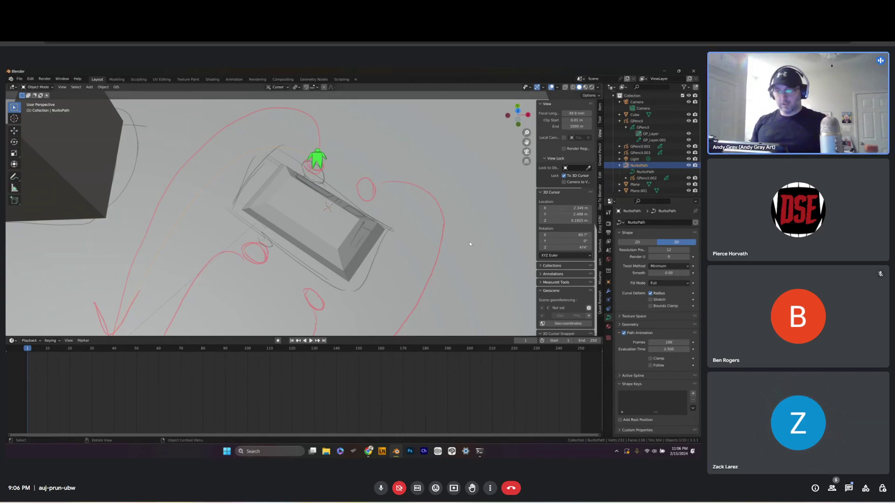
Select the green figure on its own and apply Clear Parent to detach it from NurbsPath
{"action": "left_click", "coordinate": [316, 156]}
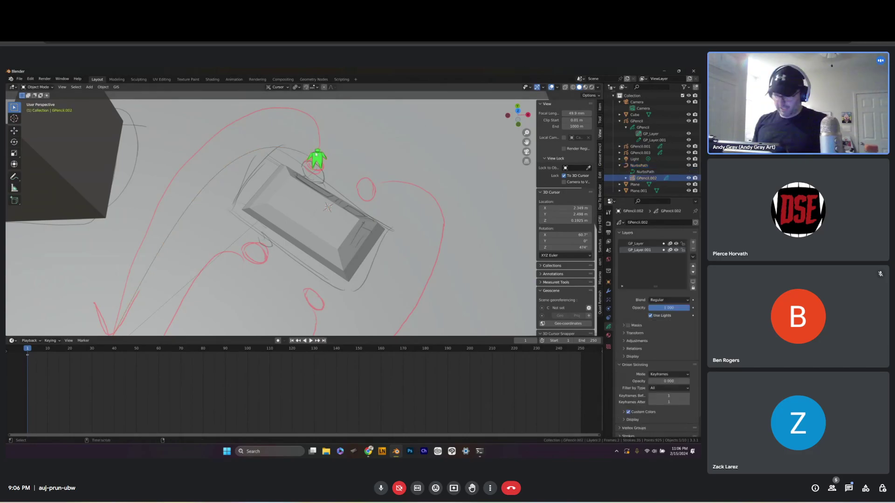
{"action": "key", "text": "alt+p"}
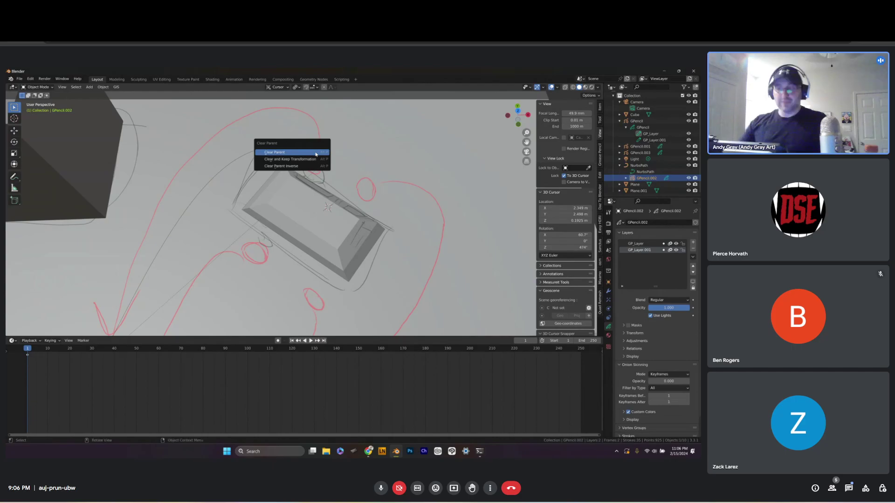
{"action": "left_click", "coordinate": [316, 153]}
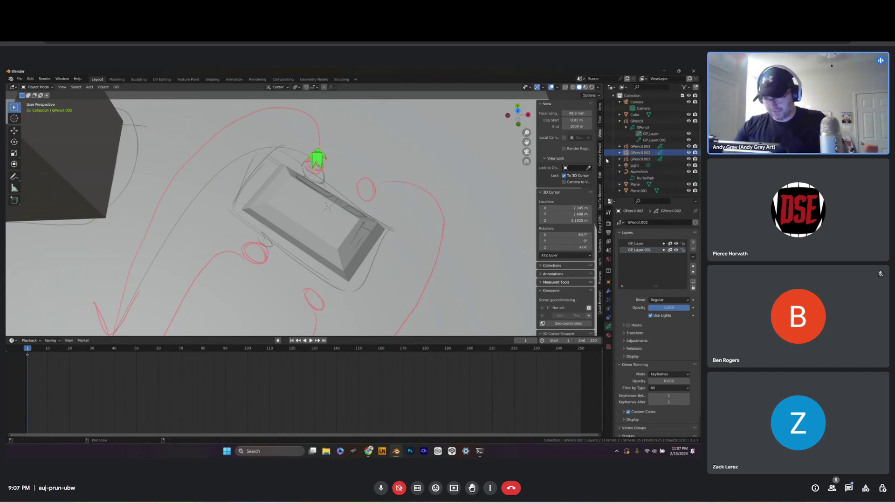
Try parenting the figure to NurbsPath with Object (Keep Transform Without Inverse), scrub the path's Evaluation Time to test the motion, and undo the parenting
{"action": "left_click", "coordinate": [653, 173]}
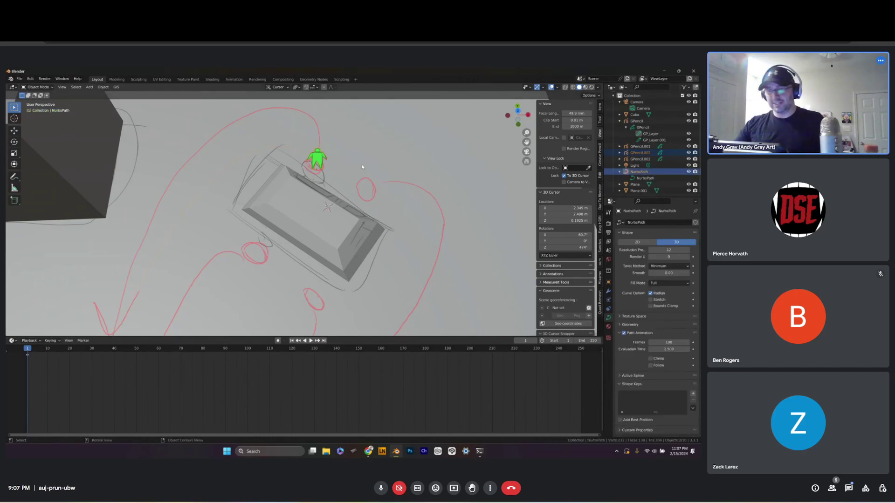
{"action": "key", "text": "ctrl+p"}
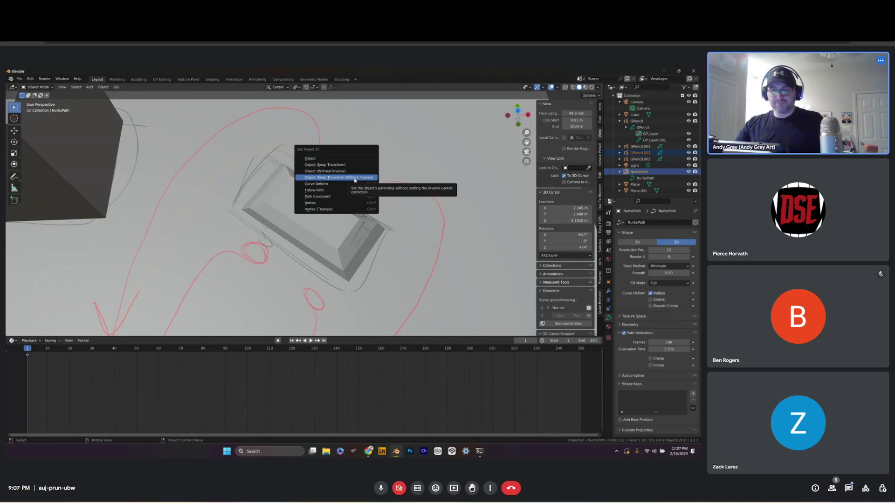
{"action": "left_click", "coordinate": [354, 179]}
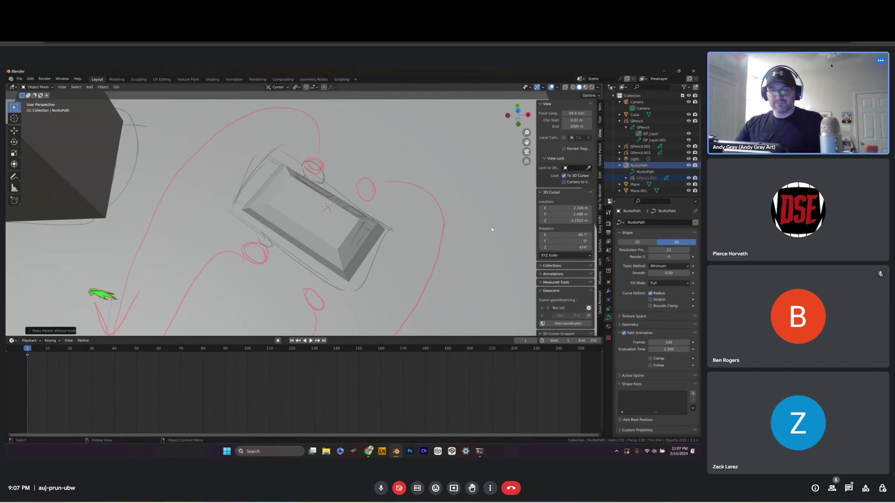
{"action": "left_click_drag", "start_coordinate": [664, 349], "coordinate": [668, 348]}
{"action": "left_click_drag", "start_coordinate": [20, 344], "coordinate": [161, 358]}
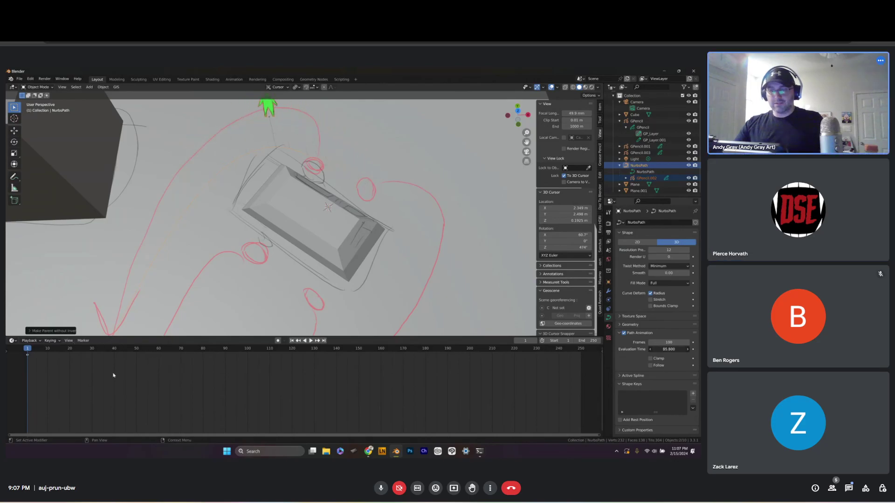
{"action": "left_click_drag", "start_coordinate": [113, 375], "coordinate": [190, 387]}
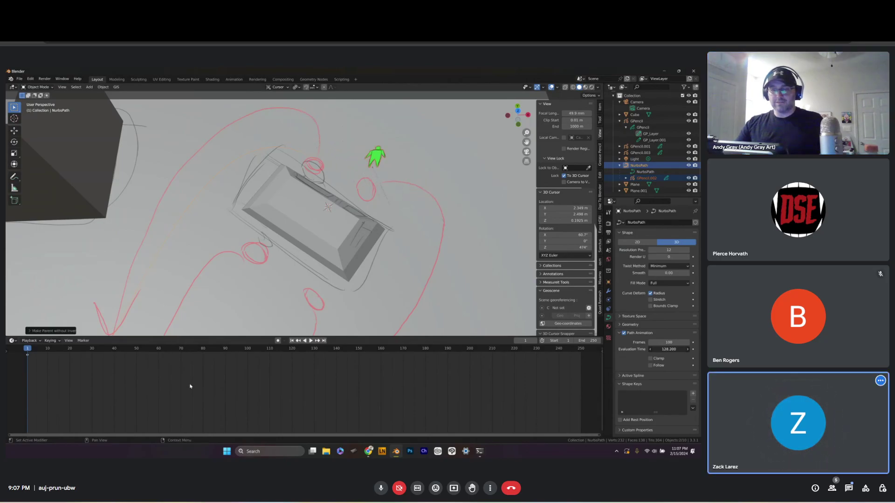
{"action": "left_click_drag", "start_coordinate": [43, 406], "coordinate": [200, 122]}
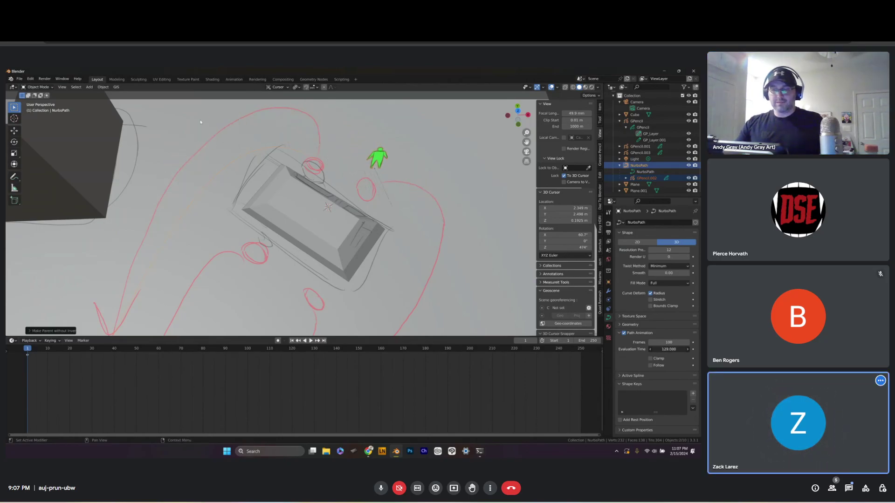
{"action": "left_click_drag", "start_coordinate": [171, 438], "coordinate": [310, 259]}
{"action": "key", "text": "ctrl+z"}
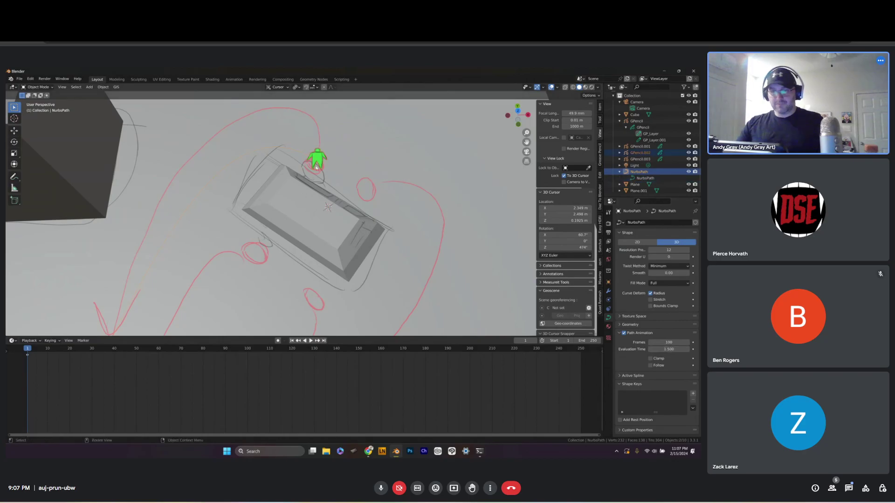
{"action": "left_click", "coordinate": [318, 165]}
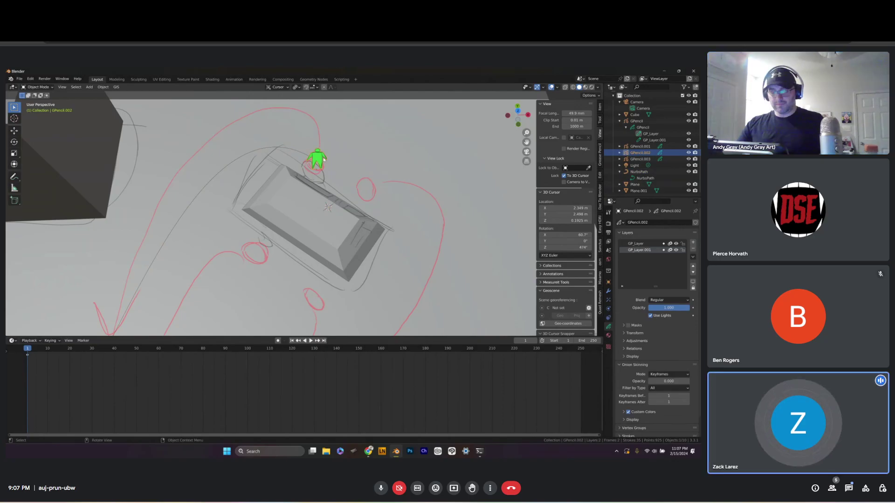
{"action": "right_click", "coordinate": [324, 159]}
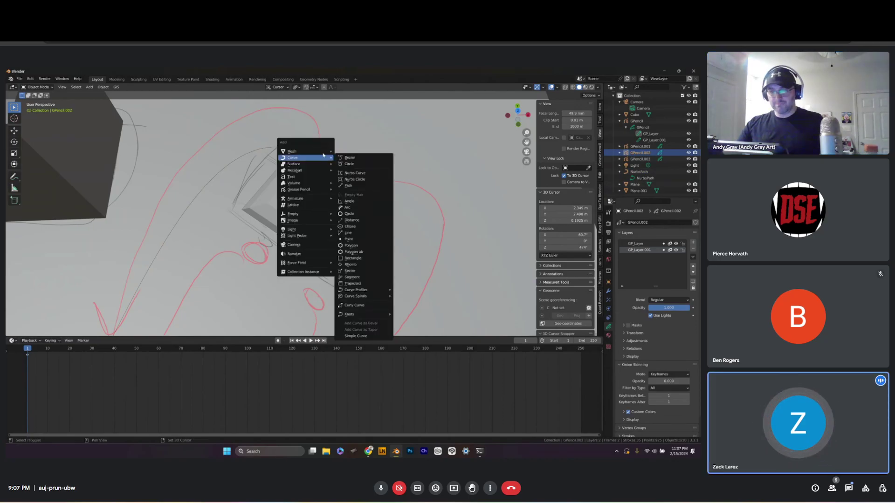
{"action": "key", "text": "Escape"}
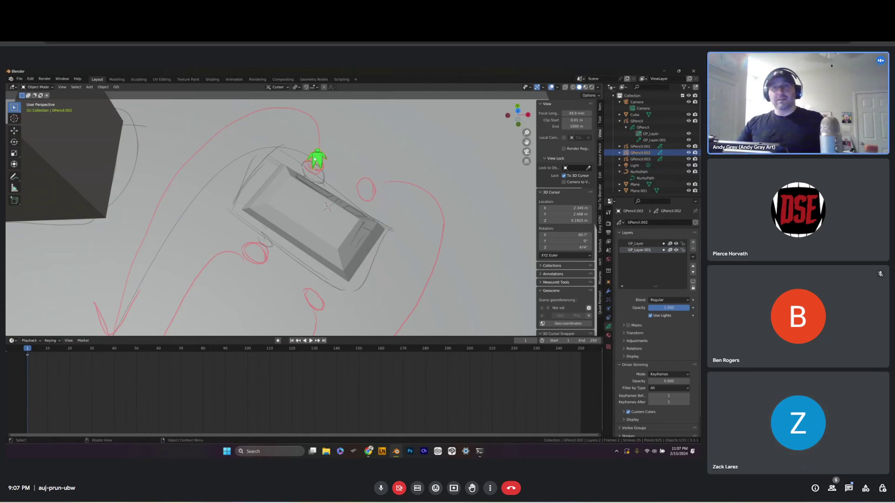
Open the recent file test course.blend without saving the changes to the current untitled scene
{"action": "scroll", "coordinate": [315, 160], "scroll_direction": "down", "scroll_amount": 4}
{"action": "middle_click_drag", "start_coordinate": [315, 160], "coordinate": [316, 195]}
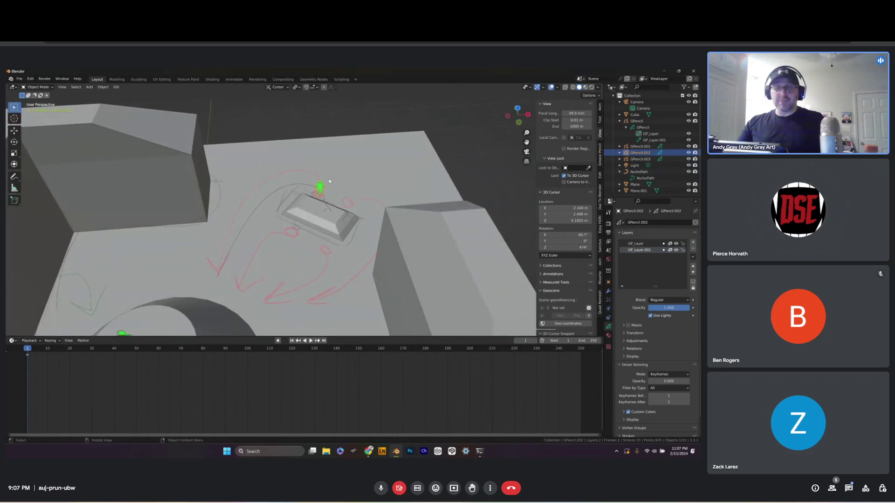
{"action": "middle_click_drag", "start_coordinate": [330, 181], "coordinate": [179, 211]}
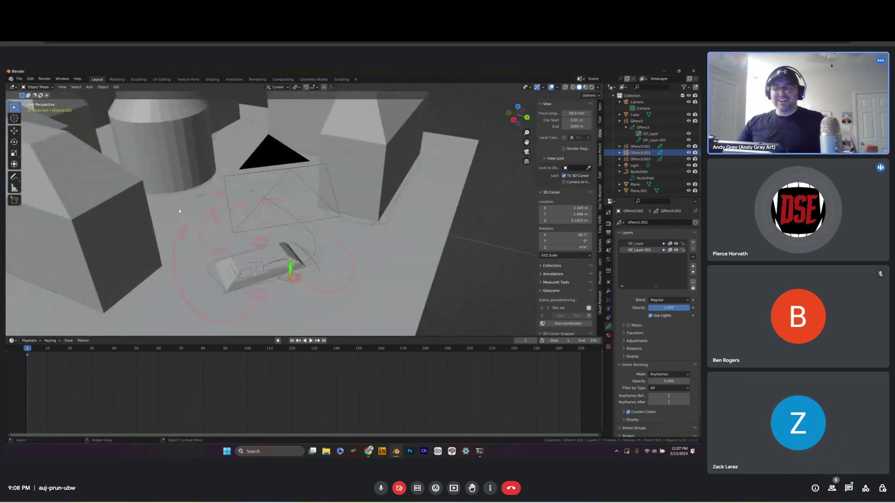
{"action": "left_click", "coordinate": [21, 79]}
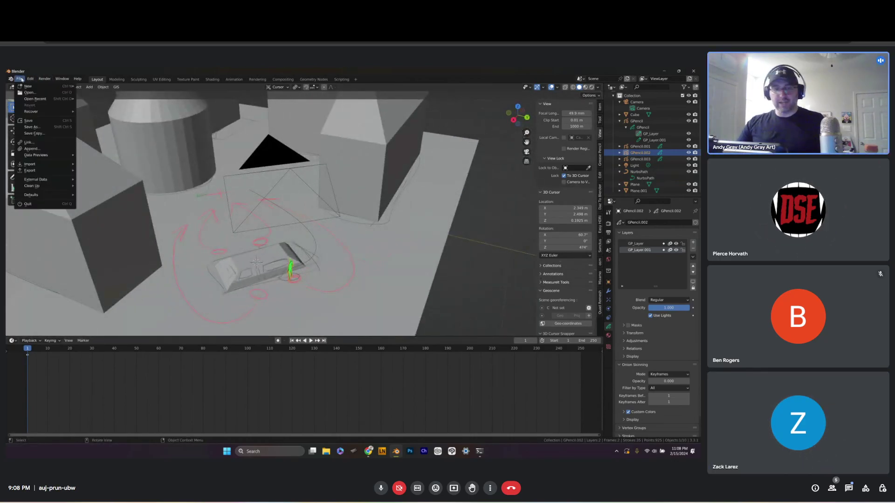
{"action": "mouse_move", "coordinate": [39, 99]}
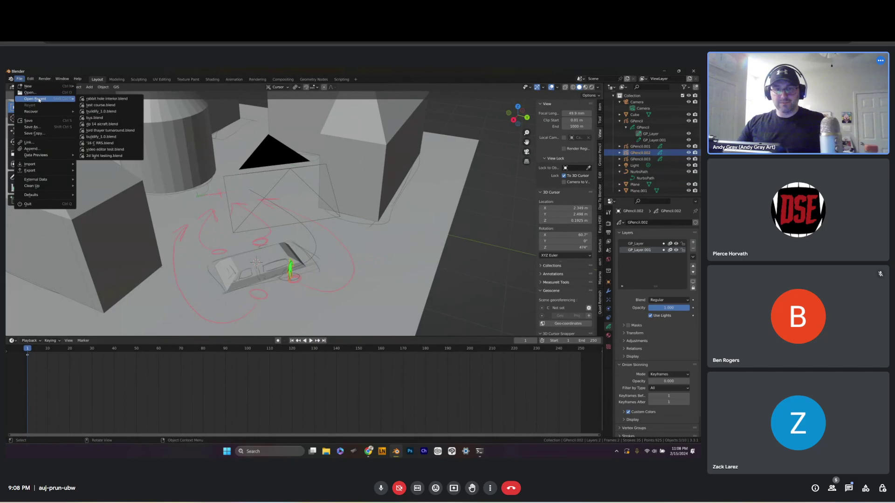
{"action": "left_click", "coordinate": [130, 98]}
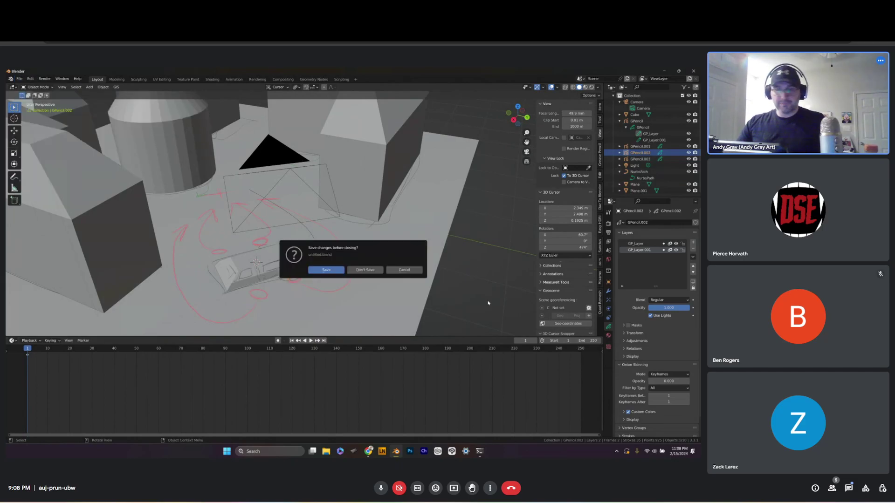
{"action": "left_click", "coordinate": [366, 270]}
Switch the viewport to rendered shading and bring the car with its surrounding red figures into close view
{"action": "scroll", "coordinate": [347, 237], "scroll_direction": "up", "scroll_amount": 5}
{"action": "middle_click_drag", "start_coordinate": [355, 254], "coordinate": [373, 243]}
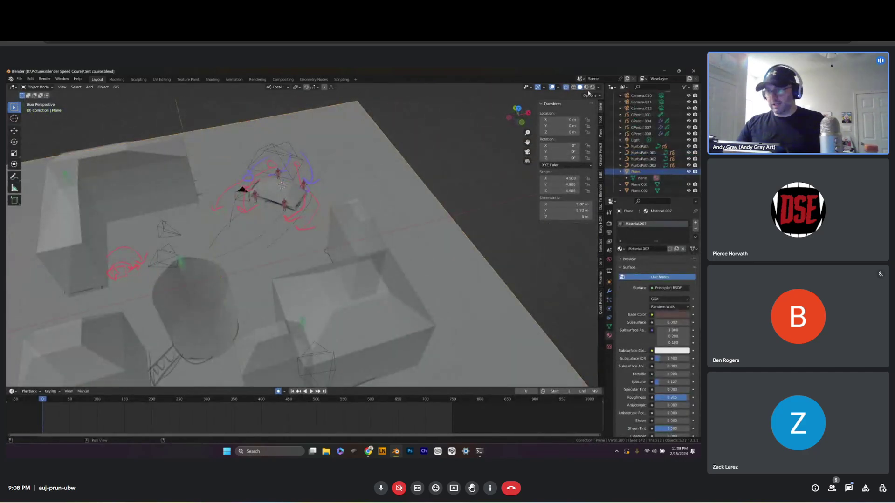
{"action": "left_click", "coordinate": [592, 87]}
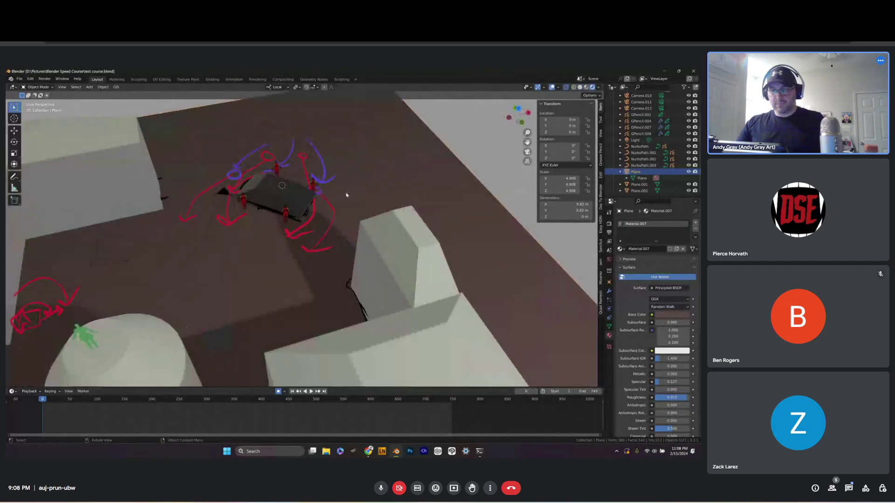
{"action": "scroll", "coordinate": [346, 194], "scroll_direction": "up", "scroll_amount": 8}
{"action": "mouse_move", "coordinate": [350, 192]}
{"action": "middle_mouse_down"}
{"action": "mouse_move", "coordinate": [350, 200]}
{"action": "mouse_move", "coordinate": [258, 211]}
{"action": "mouse_move", "coordinate": [327, 284]}
{"action": "middle_mouse_up"}
{"action": "scroll", "coordinate": [258, 211], "scroll_direction": "down", "scroll_amount": 6}
Select the NurbsPath beside the car, set its Evaluation Time to about 96, and keyframe that value at frame 0
{"action": "left_click", "coordinate": [347, 303]}
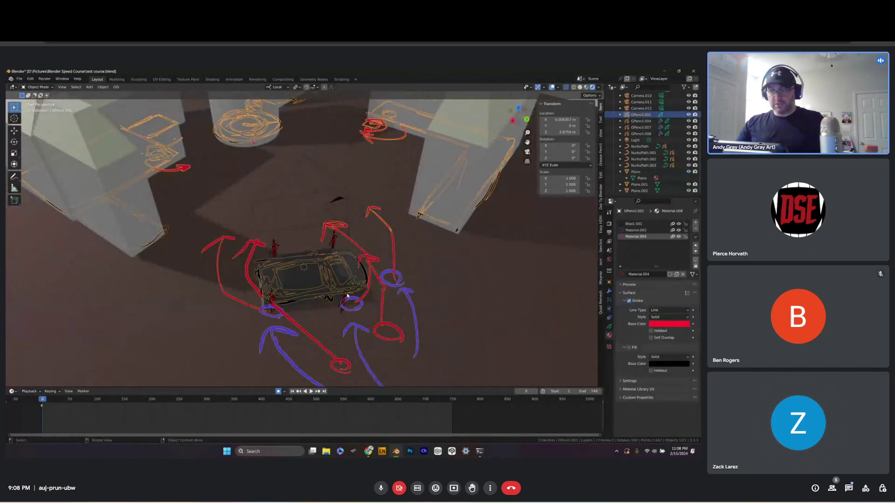
{"action": "left_click", "coordinate": [344, 300]}
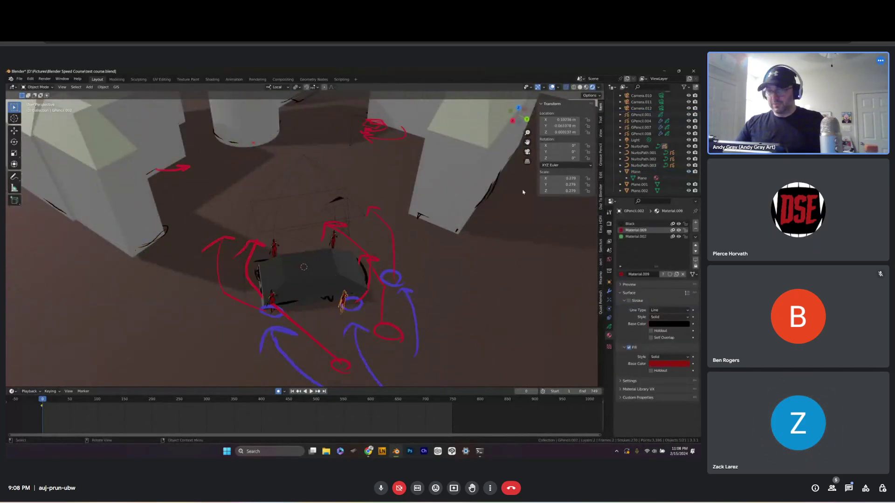
{"action": "left_click", "coordinate": [640, 146]}
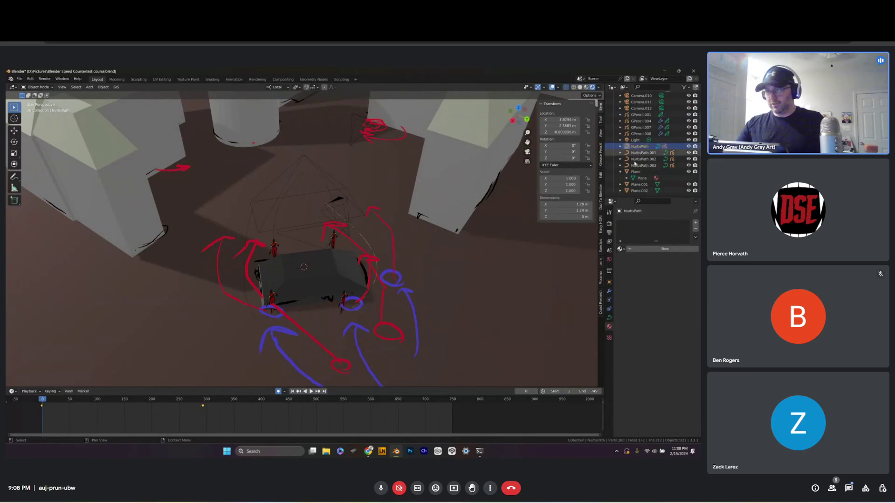
{"action": "left_click", "coordinate": [609, 318]}
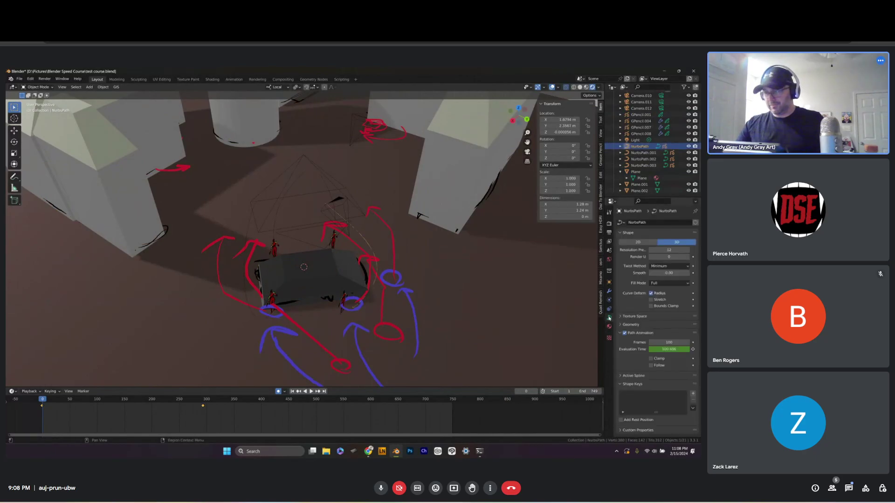
{"action": "mouse_move", "coordinate": [655, 352]}
{"action": "left_mouse_down"}
{"action": "mouse_move", "coordinate": [499, 352]}
{"action": "mouse_move", "coordinate": [530, 361]}
{"action": "mouse_move", "coordinate": [506, 363]}
{"action": "mouse_move", "coordinate": [648, 366]}
{"action": "left_mouse_up"}
{"action": "left_click", "coordinate": [692, 350]}
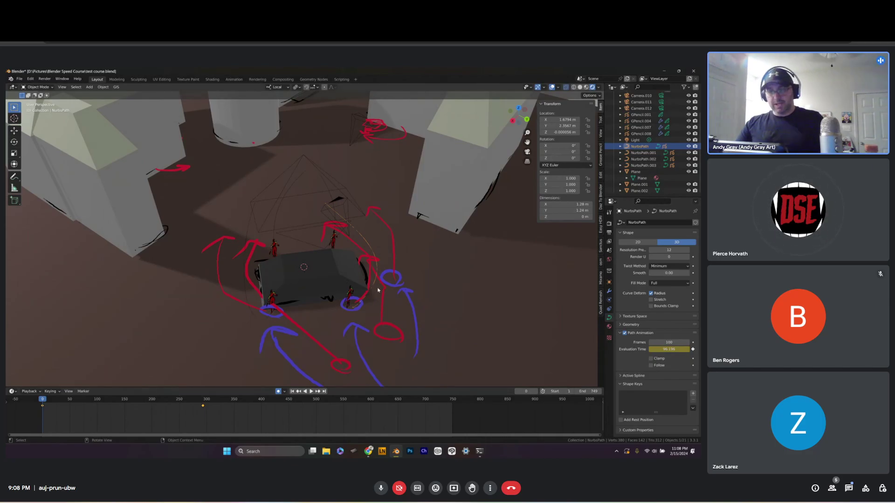
Play the animation to watch the red figures move around the car, select Camera.010, and return to frame 0
{"action": "middle_click_drag", "start_coordinate": [394, 273], "coordinate": [324, 317]}
{"action": "key", "text": "space"}
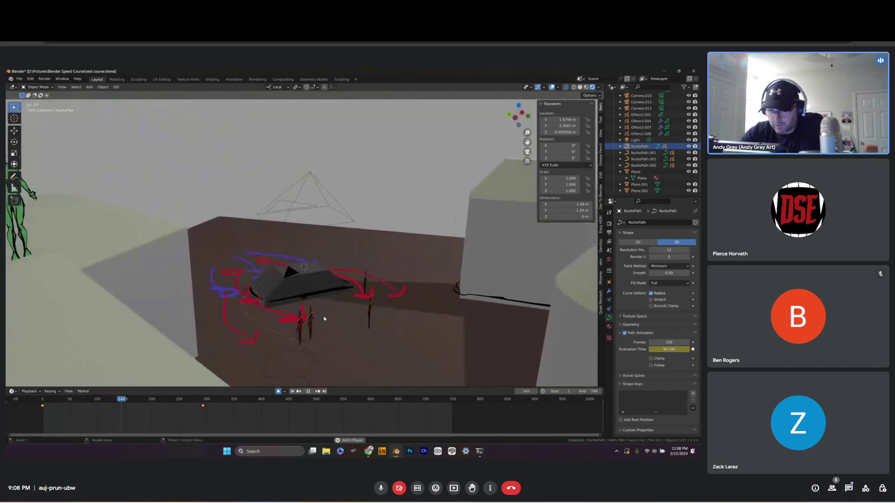
{"action": "left_click", "coordinate": [303, 378]}
{"action": "key", "text": "ctrl+KP_0"}
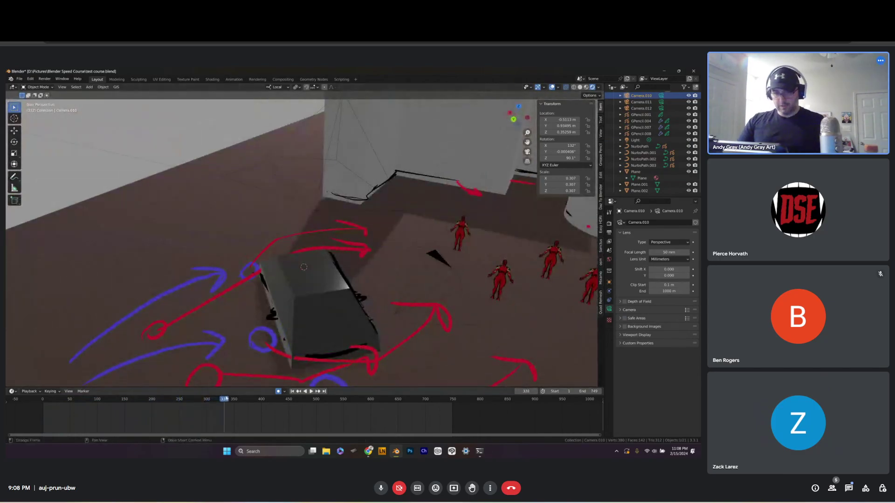
{"action": "key", "text": "Escape"}
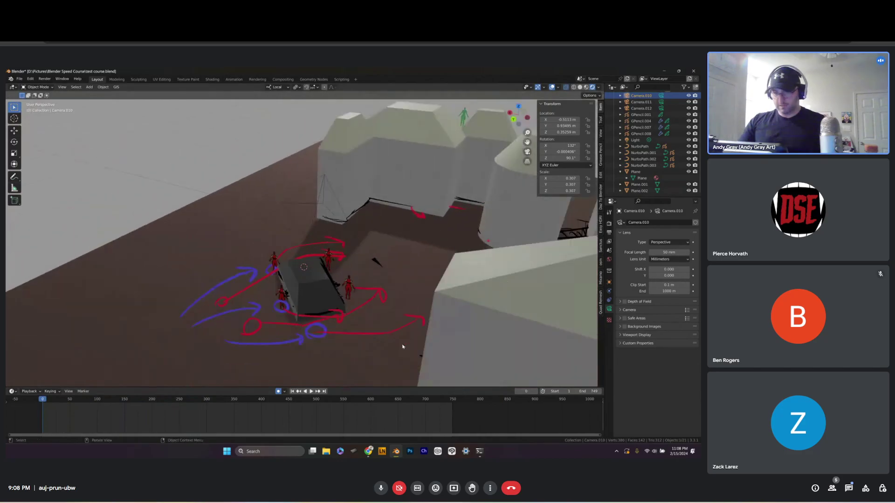
Select Camera.009 beyond the car and make it the active camera, looking through it
{"action": "mouse_move", "coordinate": [403, 346]}
{"action": "middle_mouse_down"}
{"action": "mouse_move", "coordinate": [406, 320]}
{"action": "mouse_move", "coordinate": [376, 268]}
{"action": "mouse_move", "coordinate": [390, 247]}
{"action": "mouse_move", "coordinate": [386, 224]}
{"action": "mouse_move", "coordinate": [335, 226]}
{"action": "mouse_move", "coordinate": [307, 272]}
{"action": "middle_mouse_up"}
{"action": "left_click", "coordinate": [310, 181]}
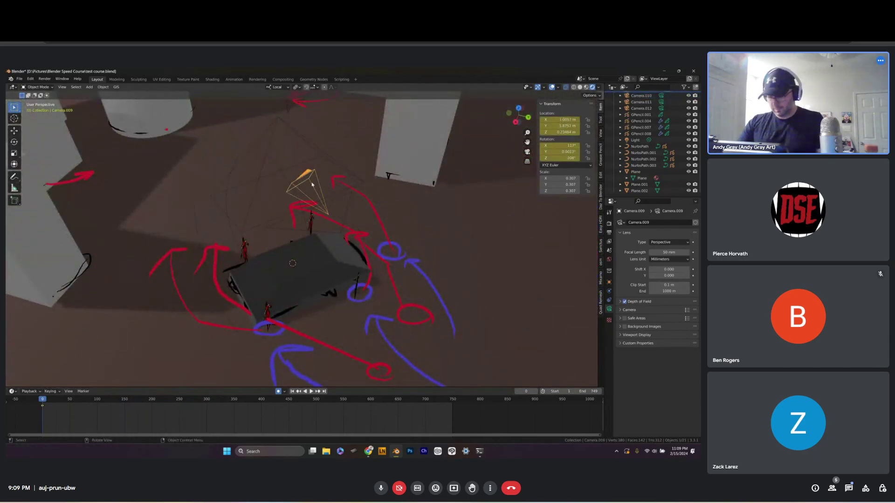
{"action": "key", "text": "ctrl+KP_0"}
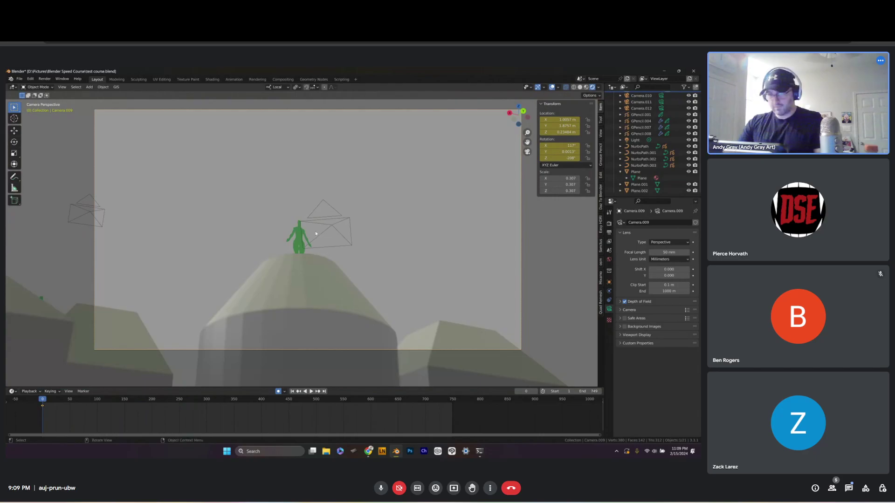
Fly Camera.009 down from the green rooftop figure to a low view facing the car and its red figures at frame 0
{"action": "key", "text": "shift+grave"}
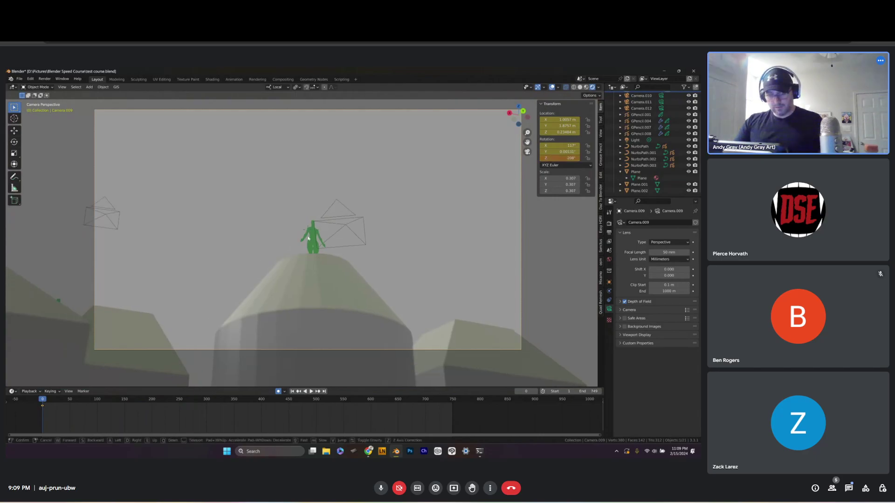
{"action": "key", "text": "w"}
{"action": "key", "text": "e"}
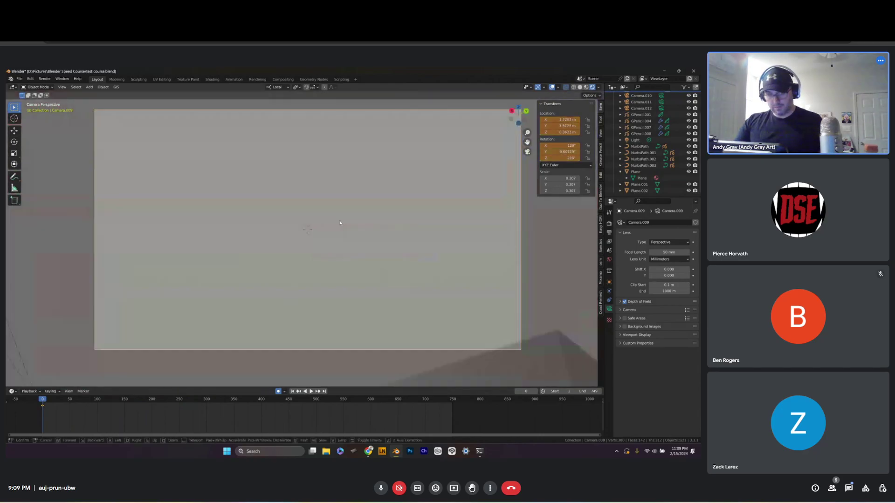
{"action": "key", "text": "w"}
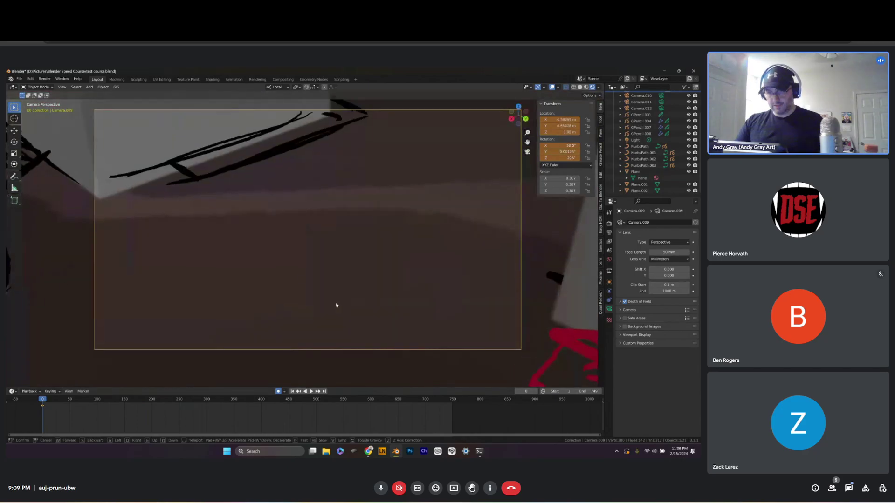
{"action": "key", "text": "q"}
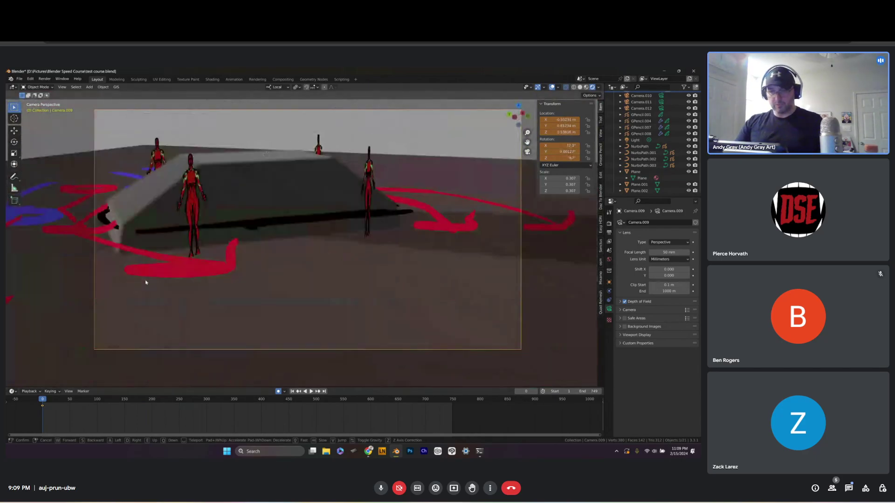
{"action": "key", "text": "d"}
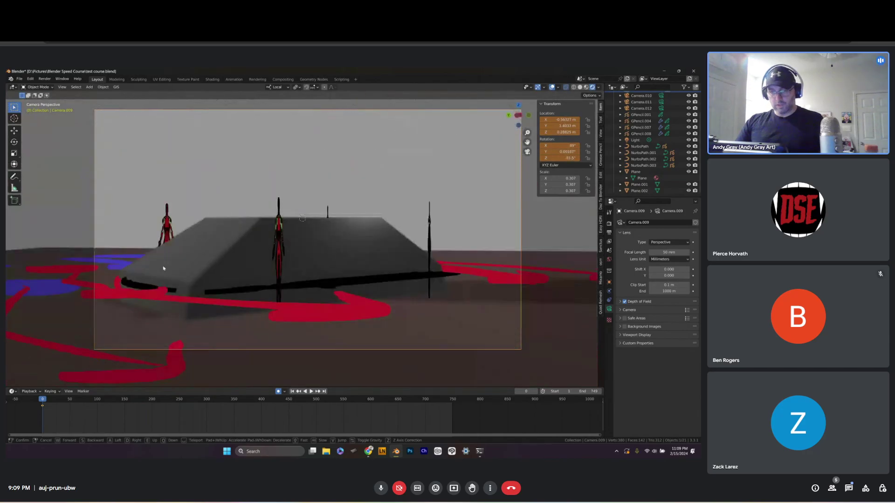
{"action": "left_click", "coordinate": [315, 234]}
Play the animation while flying Camera.009 around the car and red figures, auto-keying its motion up to about frame 400
{"action": "key", "text": "space"}
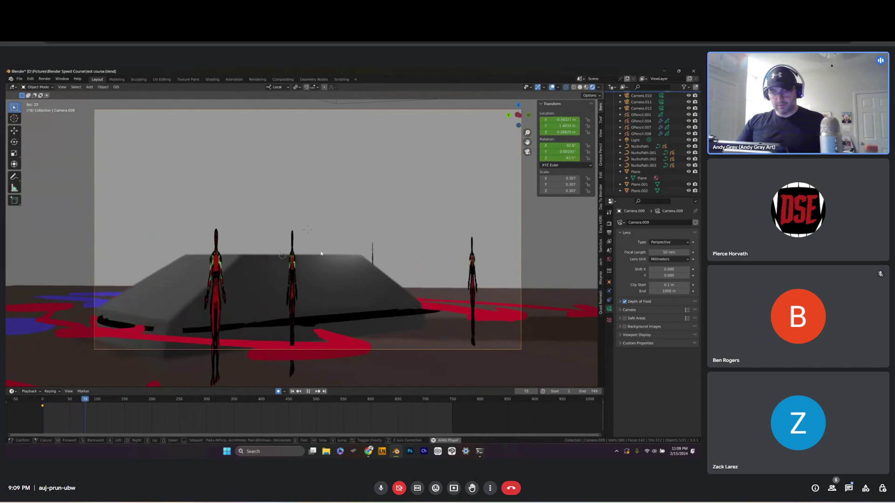
{"action": "key", "text": "shift+grave"}
{"action": "key", "text": "w"}
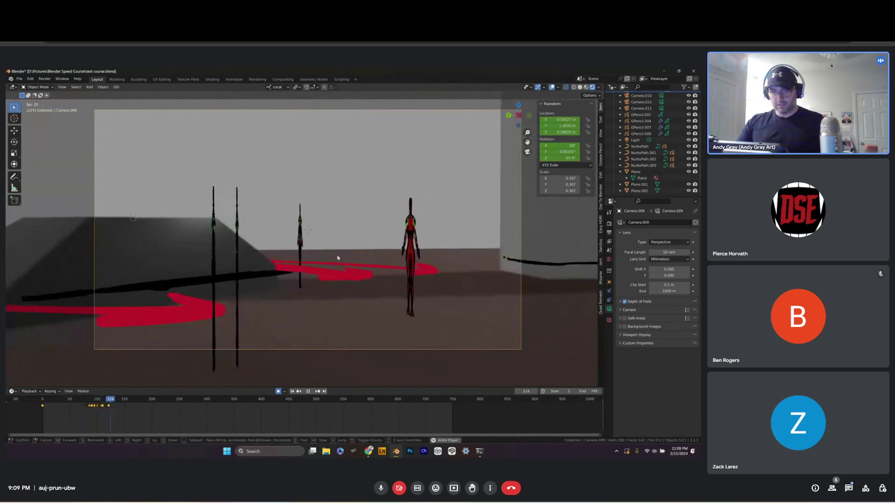
{"action": "key", "text": "w"}
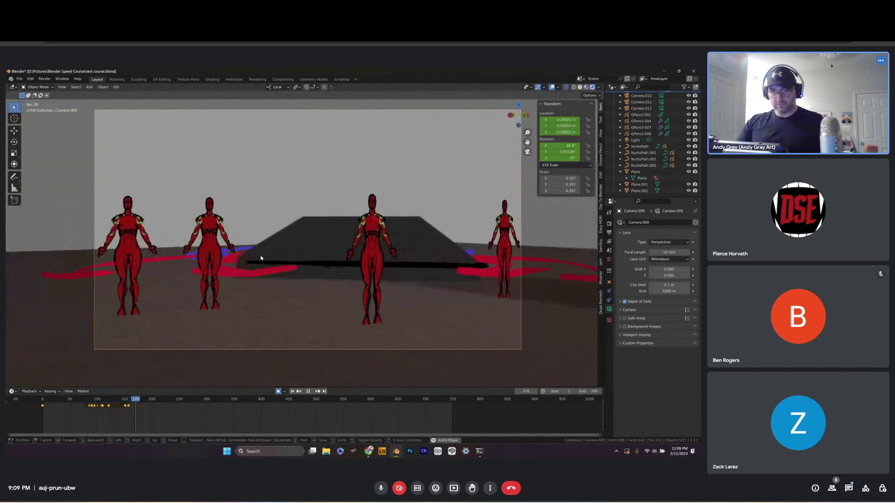
{"action": "key", "text": "w"}
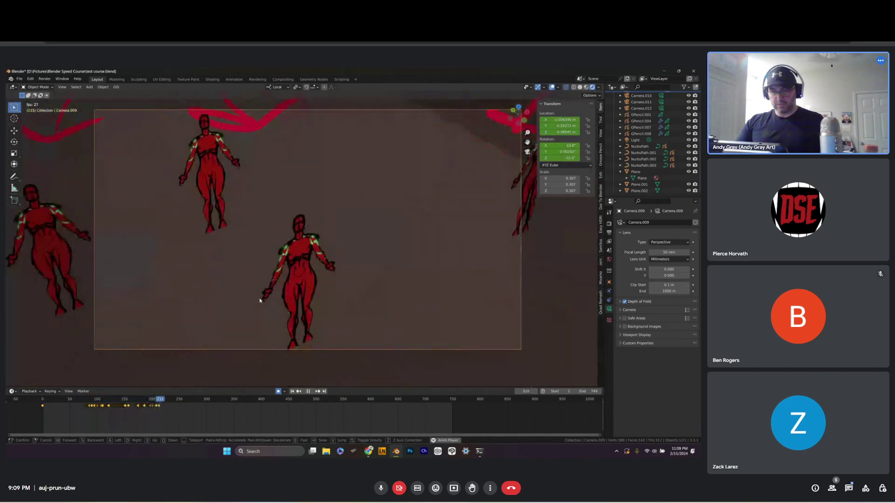
{"action": "key", "text": "w"}
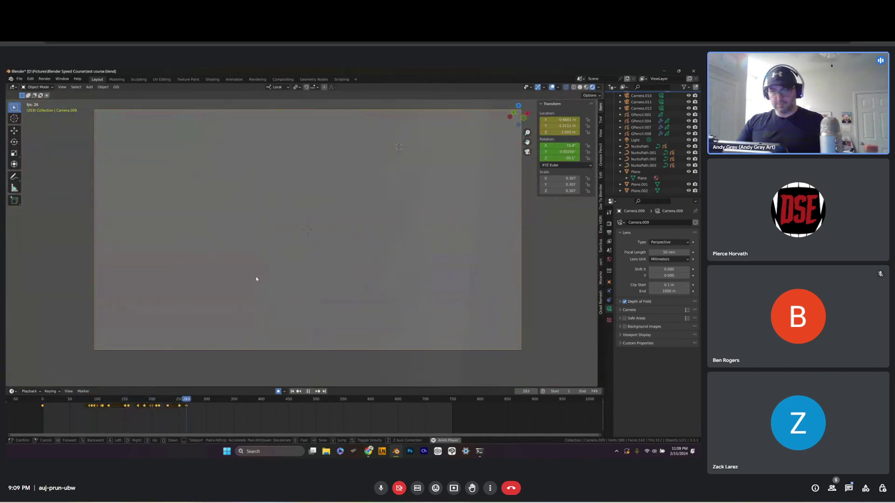
{"action": "key", "text": "e"}
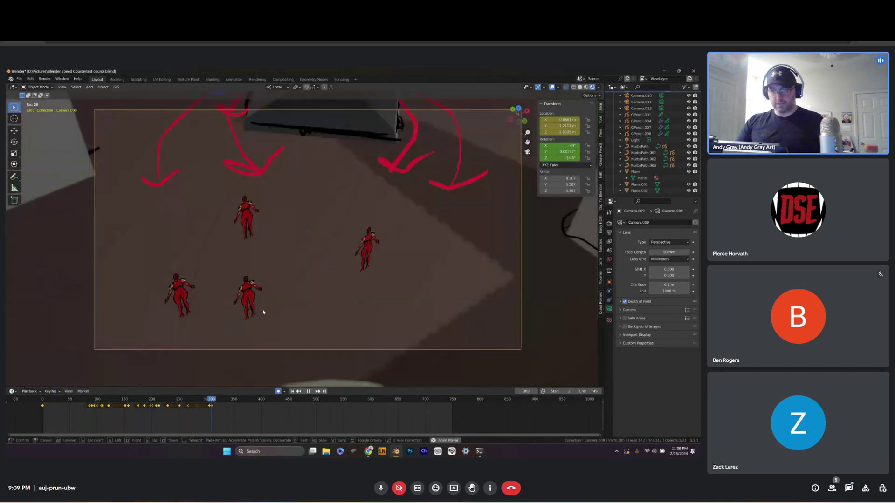
{"action": "key", "text": "w"}
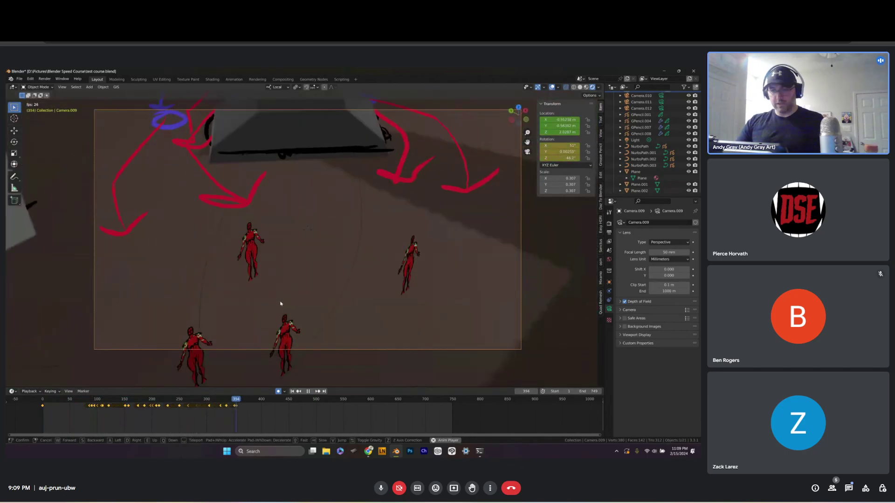
{"action": "left_click", "coordinate": [283, 301]}
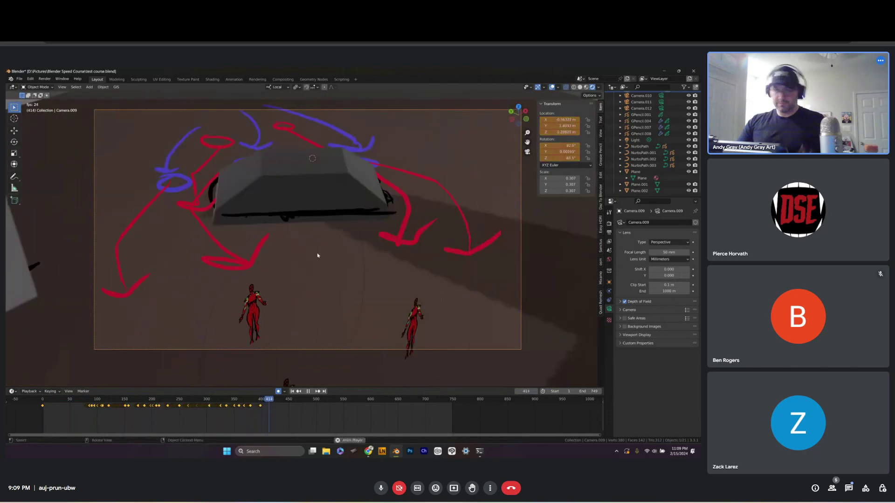
Return to frame 0 and leave the camera view to look over the whole test course from above
{"action": "left_click_drag", "start_coordinate": [279, 400], "coordinate": [42, 400]}
{"action": "scroll", "coordinate": [331, 220], "scroll_direction": "down", "scroll_amount": 3}
{"action": "mouse_move", "coordinate": [331, 219]}
{"action": "middle_mouse_down"}
{"action": "mouse_move", "coordinate": [310, 245]}
{"action": "mouse_move", "coordinate": [376, 226]}
{"action": "mouse_move", "coordinate": [308, 233]}
{"action": "mouse_move", "coordinate": [295, 201]}
{"action": "mouse_move", "coordinate": [303, 308]}
{"action": "mouse_move", "coordinate": [368, 252]}
{"action": "mouse_move", "coordinate": [406, 241]}
{"action": "mouse_move", "coordinate": [429, 269]}
{"action": "mouse_move", "coordinate": [385, 243]}
{"action": "middle_mouse_up"}
{"action": "scroll", "coordinate": [406, 253], "scroll_direction": "up", "scroll_amount": 4}
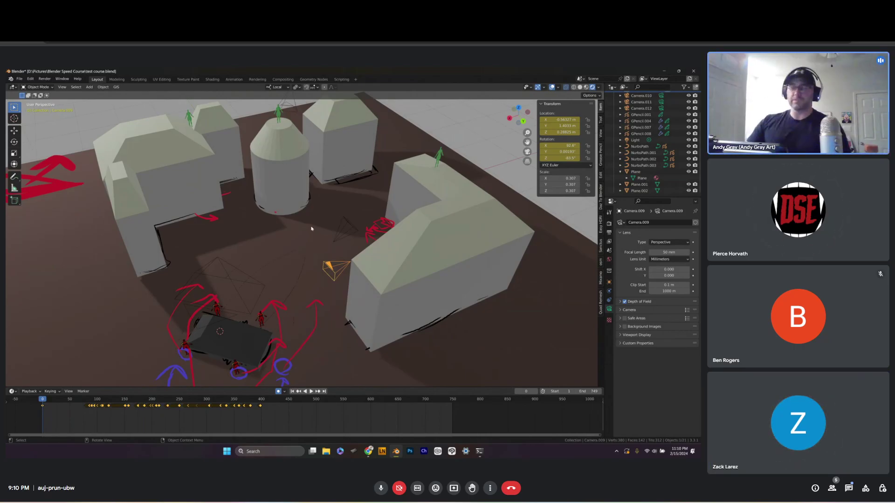
{"action": "scroll", "coordinate": [289, 189], "scroll_direction": "down", "scroll_amount": 3}
{"action": "middle_click_drag", "start_coordinate": [289, 188], "coordinate": [272, 223]}
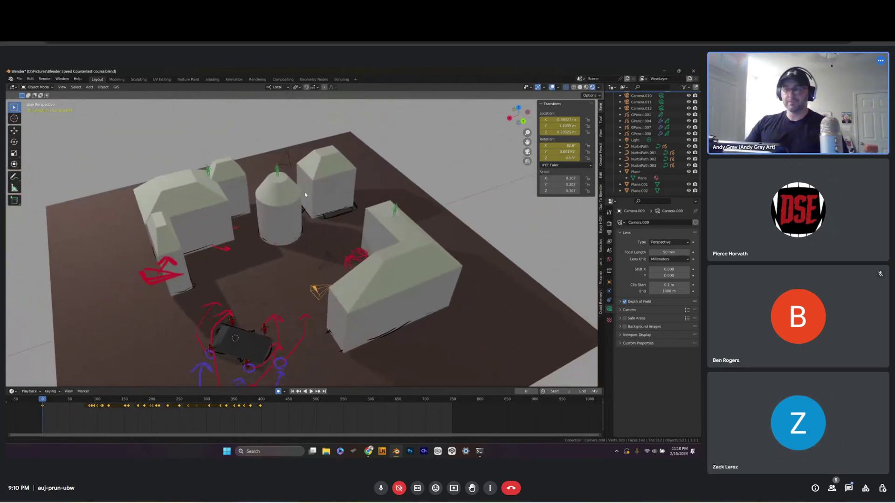